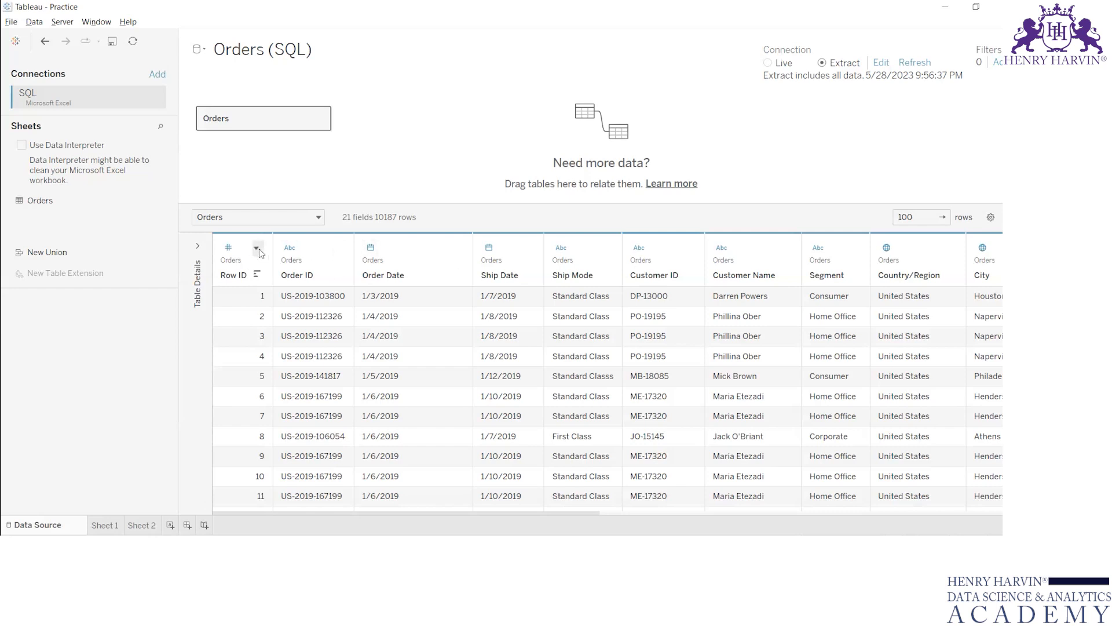
Step: Copy the values of the Row ID column from the Orders table preview
left_click(259, 248)
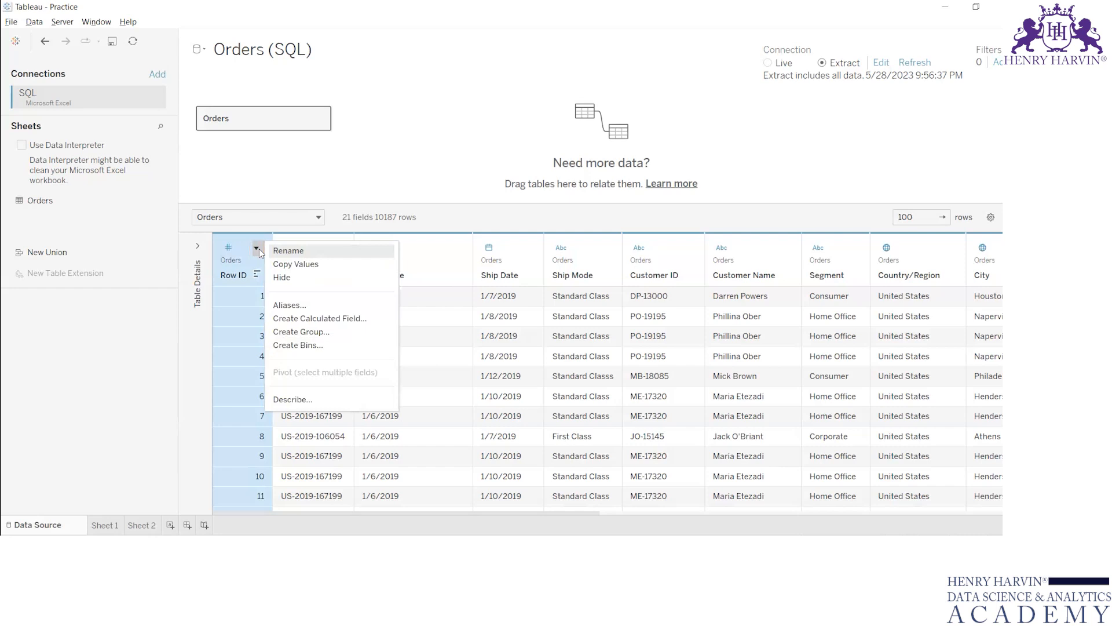
left_click(308, 263)
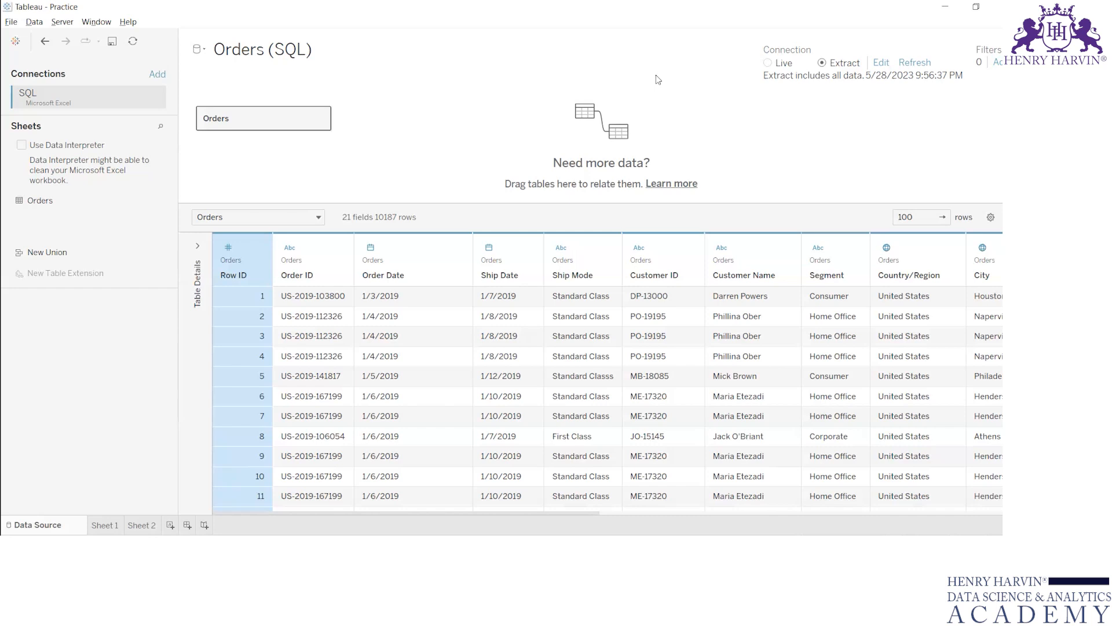
key("alt+Tab")
key("alt+Tab")
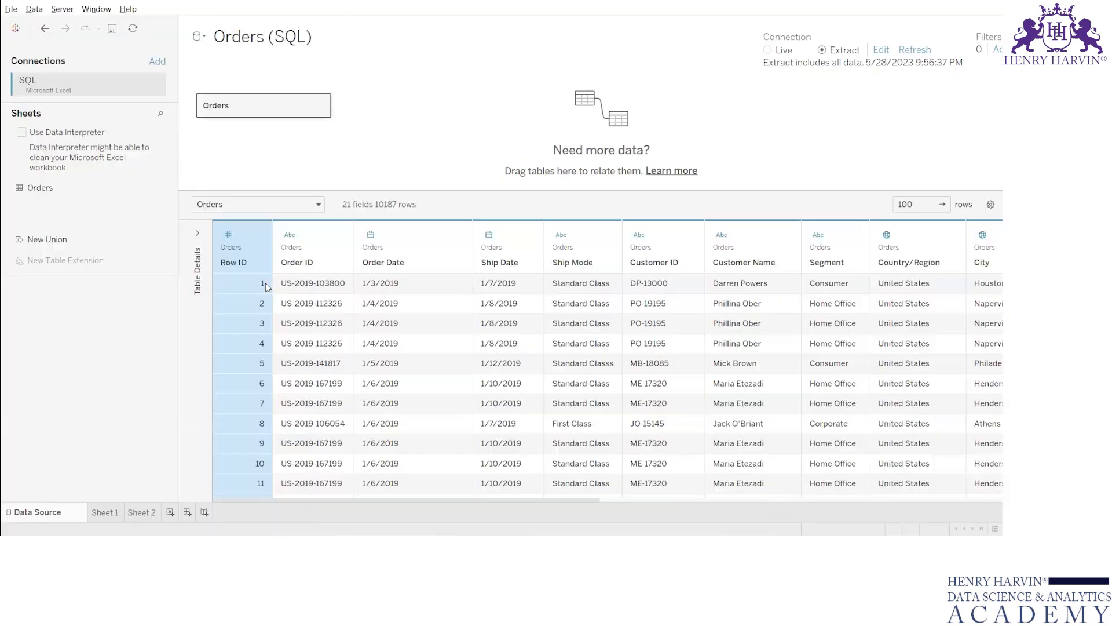
left_click(256, 236)
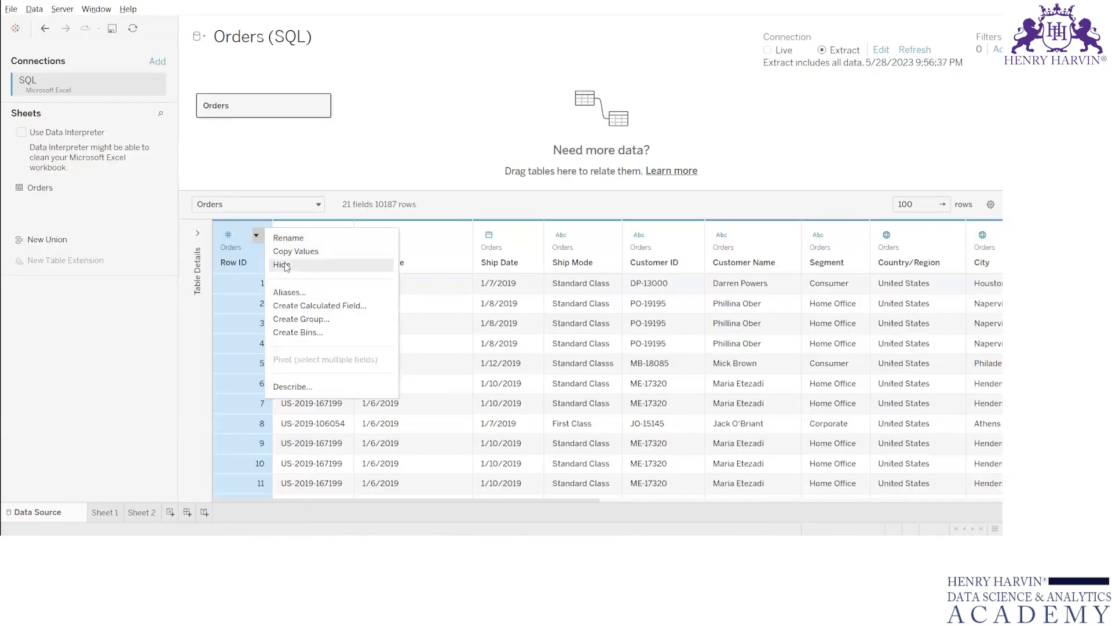
left_click(312, 252)
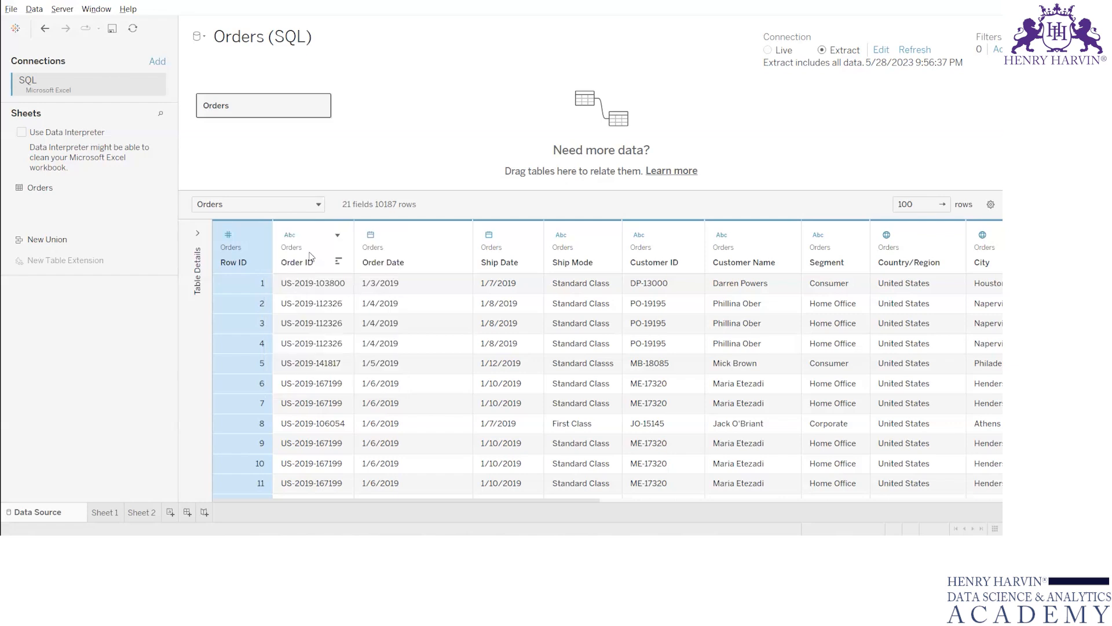
Step: Switch to the Excel workbook and paste the copied column into Sheet1 starting at cell A1
key("alt+Tab")
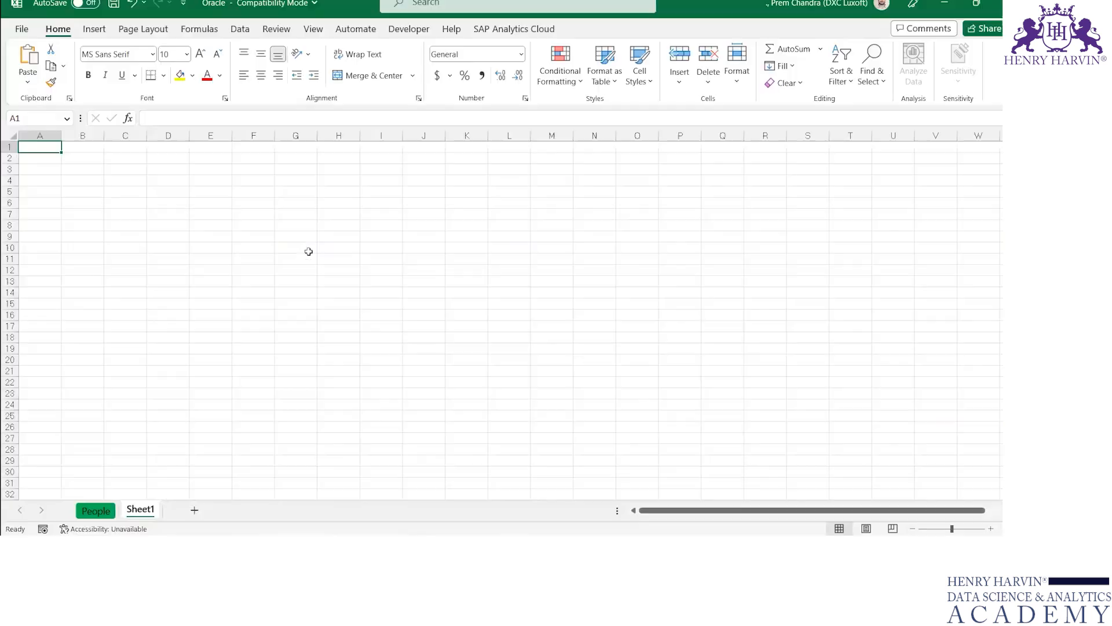
right_click(48, 149)
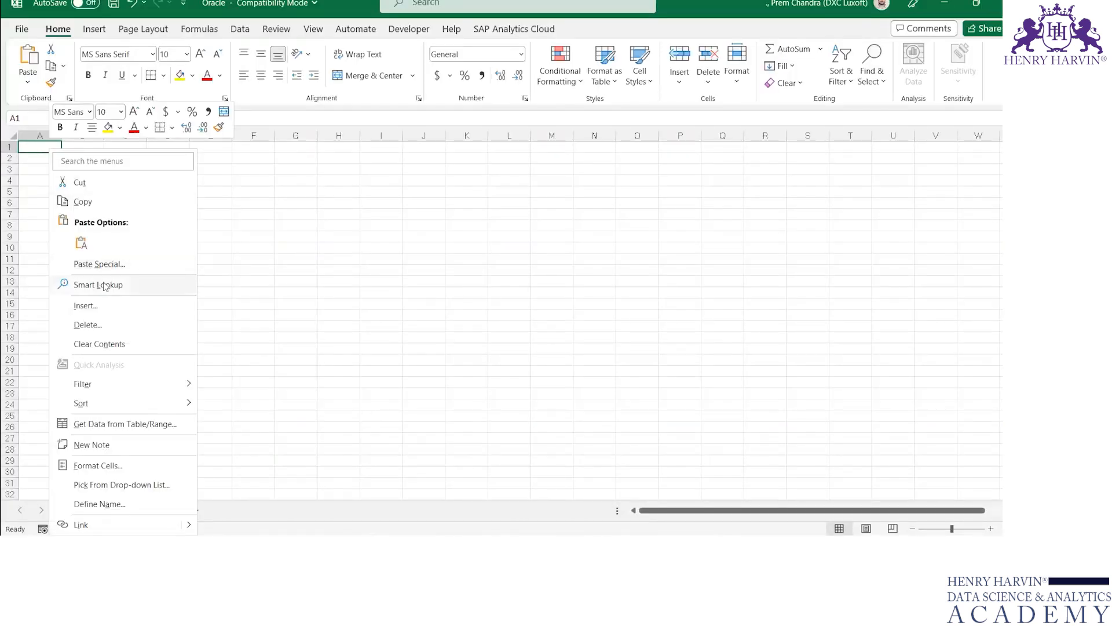
left_click(253, 188)
key("ctrl+v")
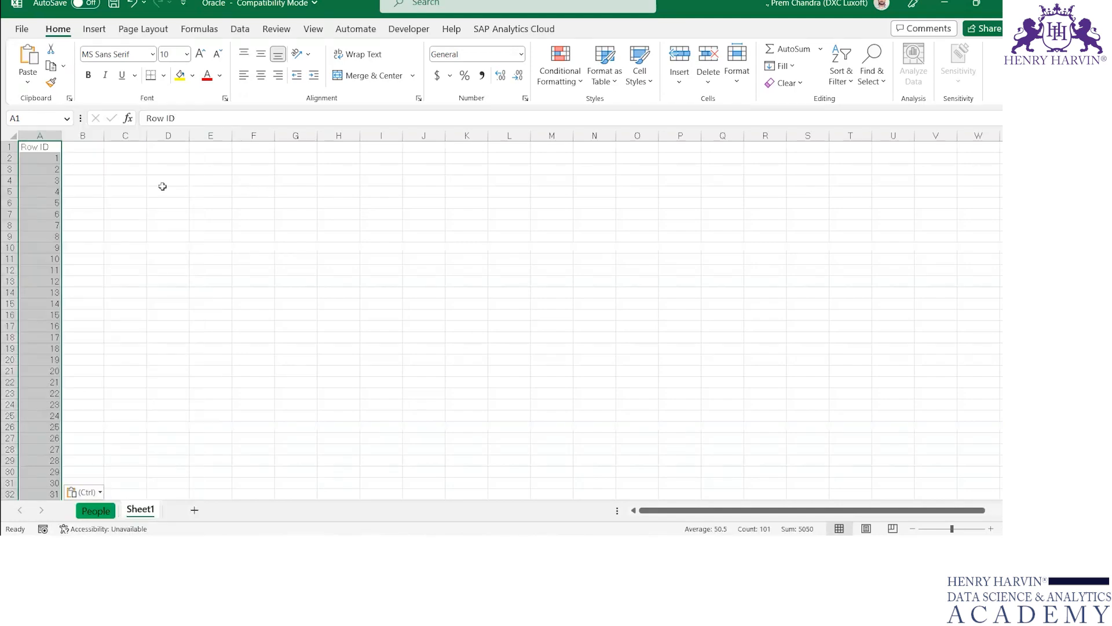
Step: Check how far the pasted Row ID values extend in Excel and compare with the preview row limit in Tableau
left_click(44, 168)
key("ctrl+Down")
key("Up")
key("ctrl+Up")
key("alt+Tab")
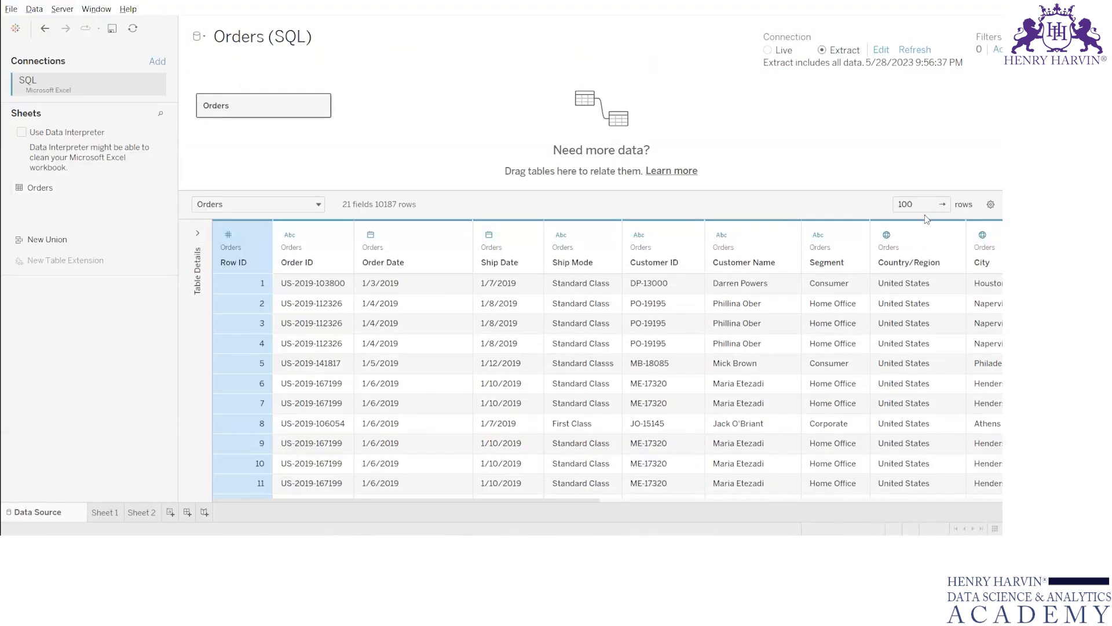
key("alt+Tab")
key("Down")
key("ctrl+shift+Down")
key("ctrl+Home")
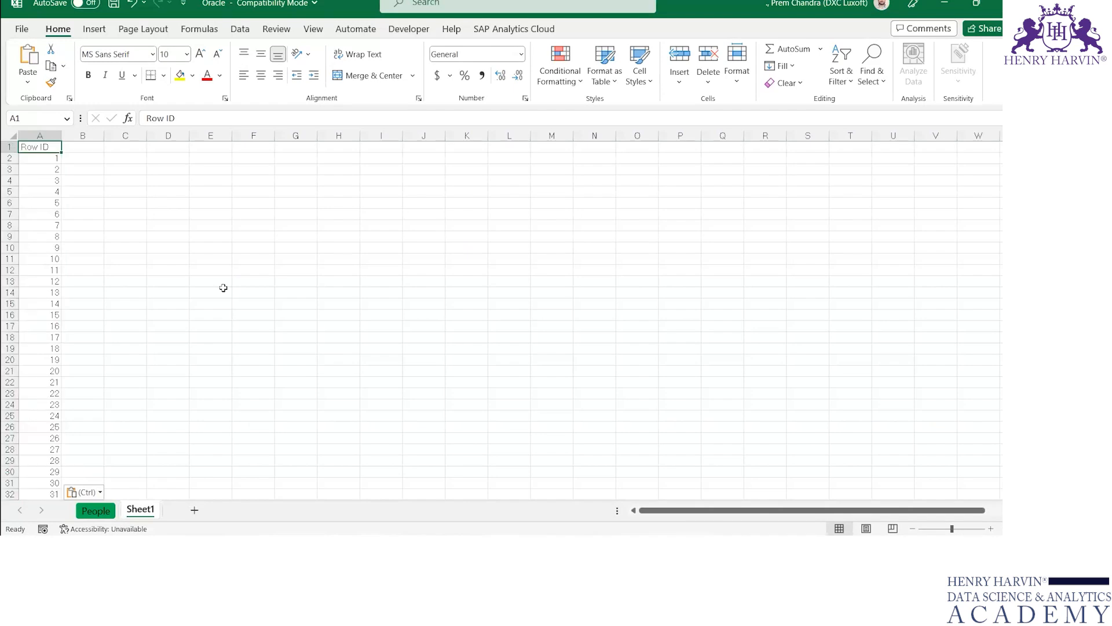
key("alt+Tab")
key("alt+Tab")
key("alt+Tab")
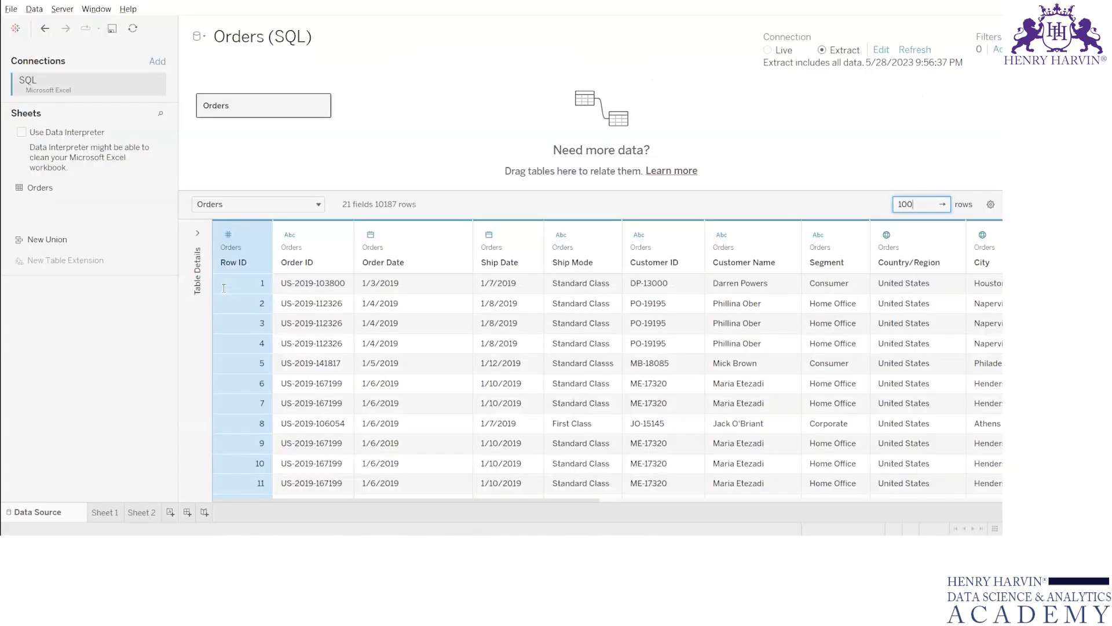
left_click(257, 235)
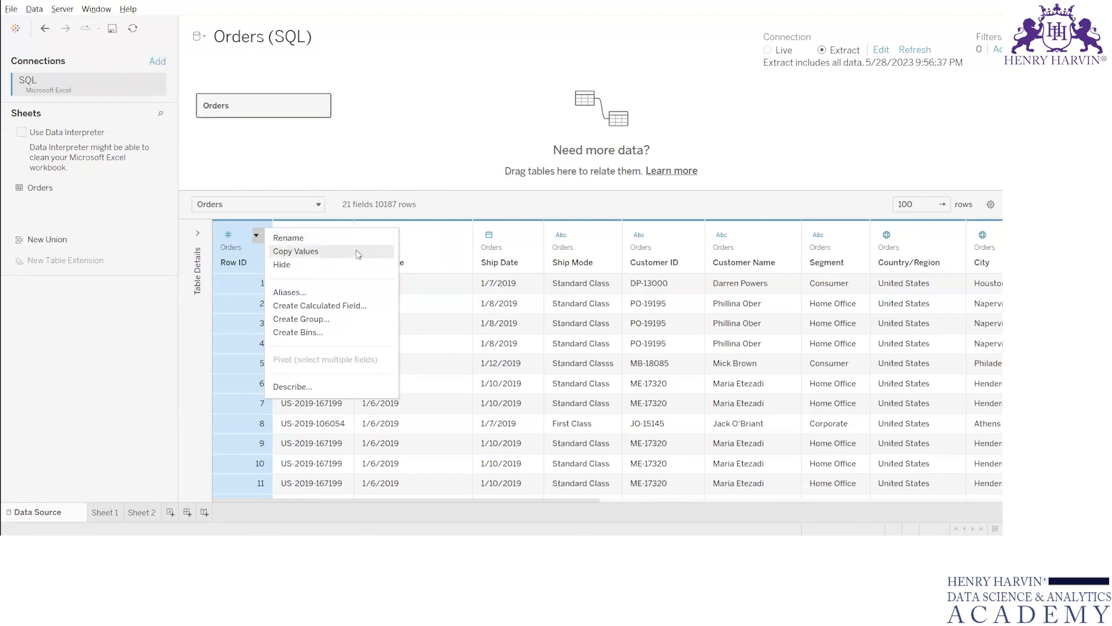
left_click(408, 177)
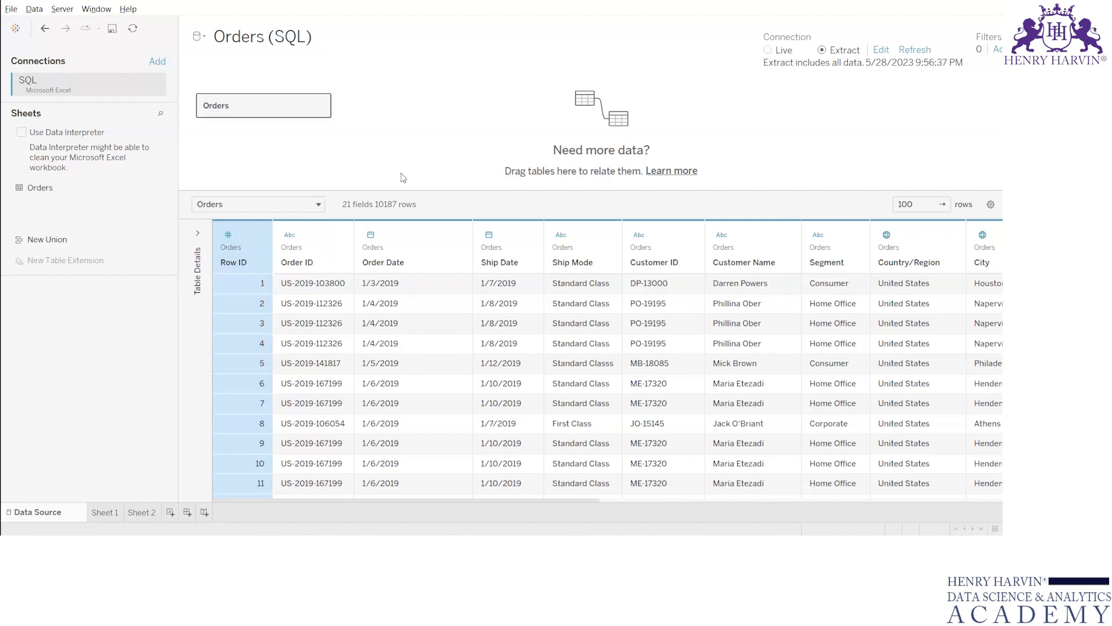
left_click(245, 296)
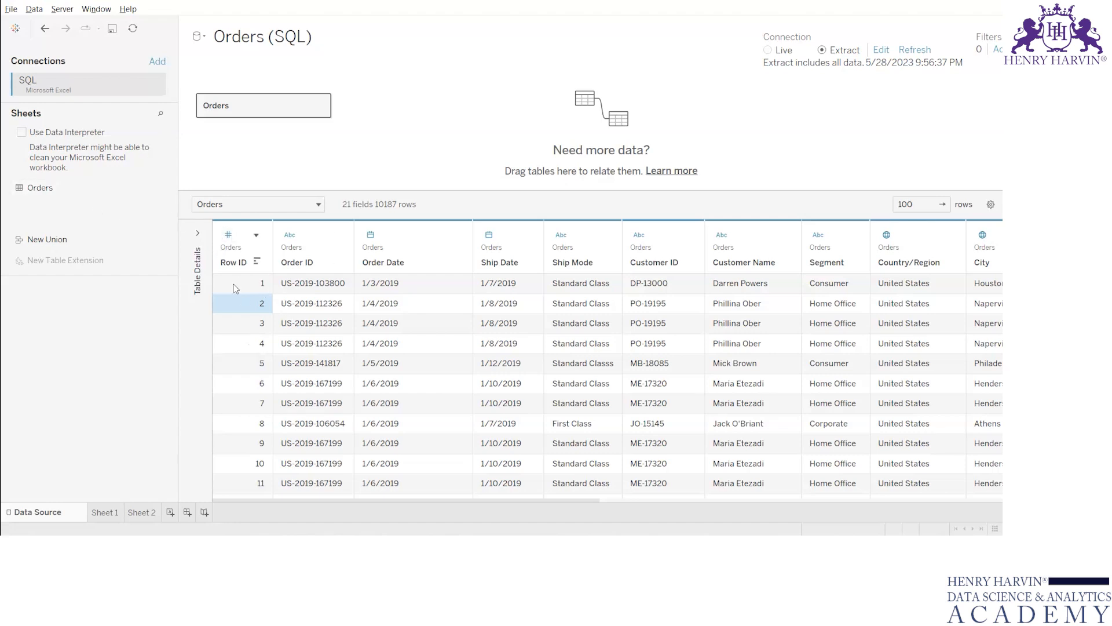
Step: View the full data of the Orders sheet in its View Data window, closing the window after each look
mouse_move(160, 190)
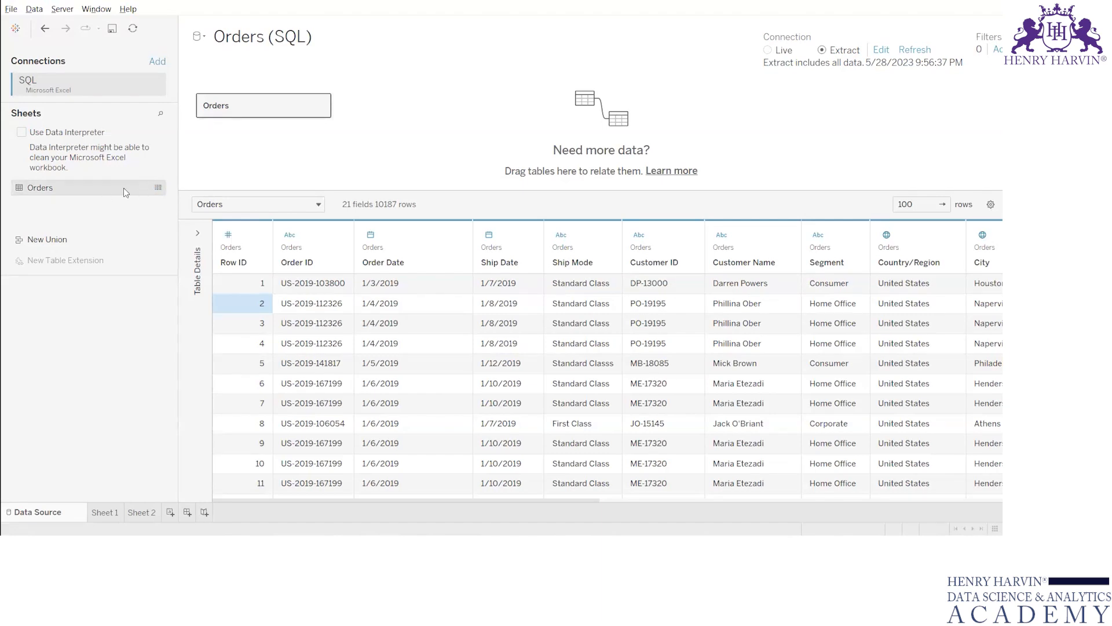
left_click(158, 187)
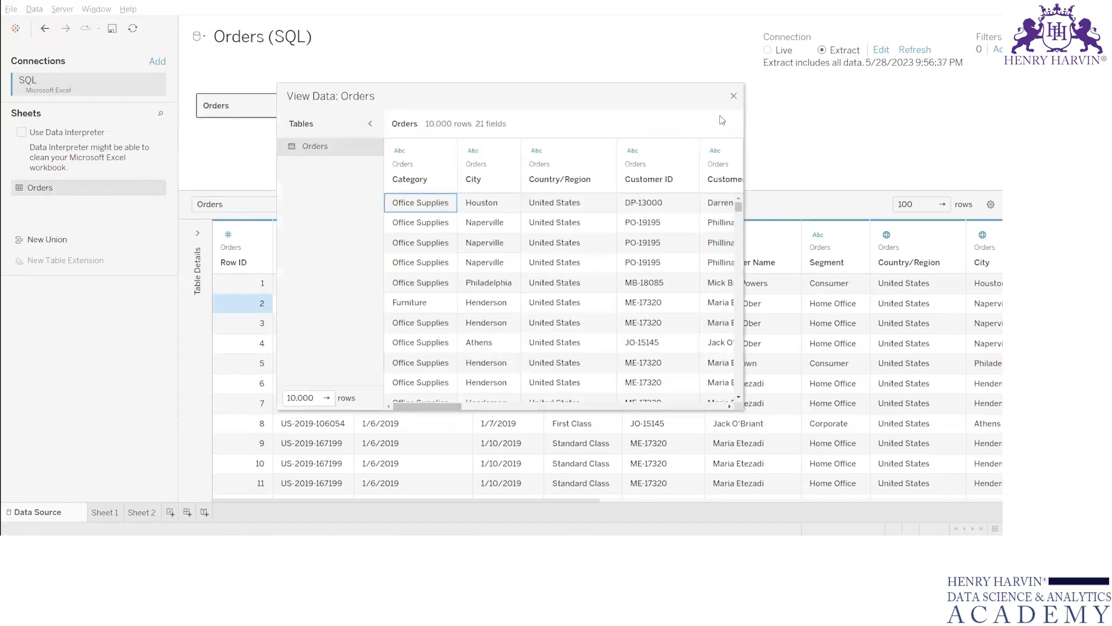
left_click(734, 97)
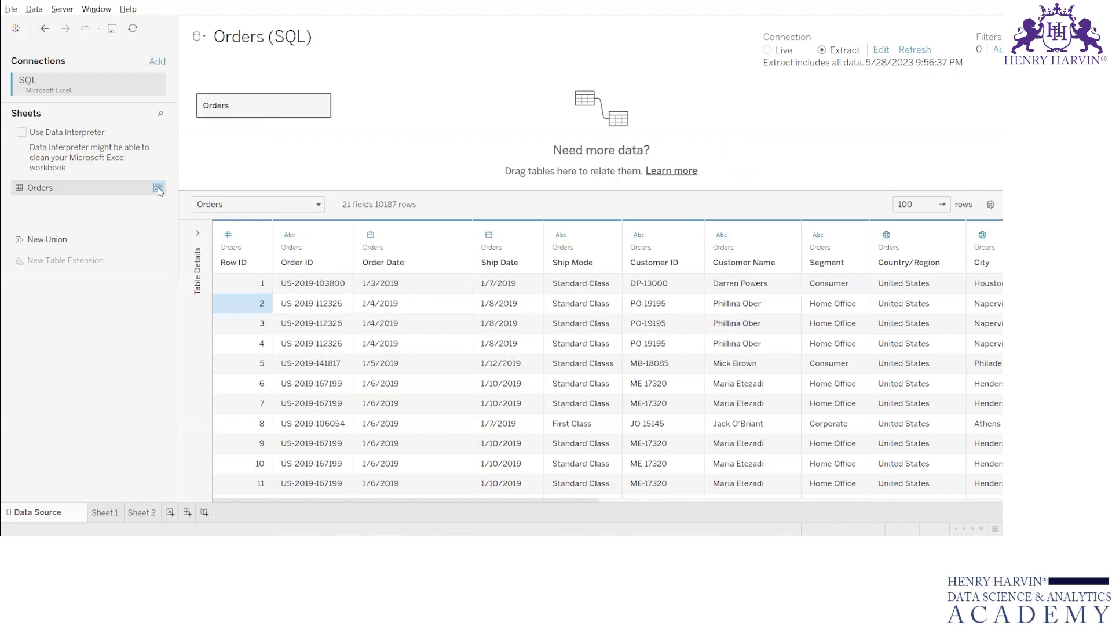
left_click(158, 188)
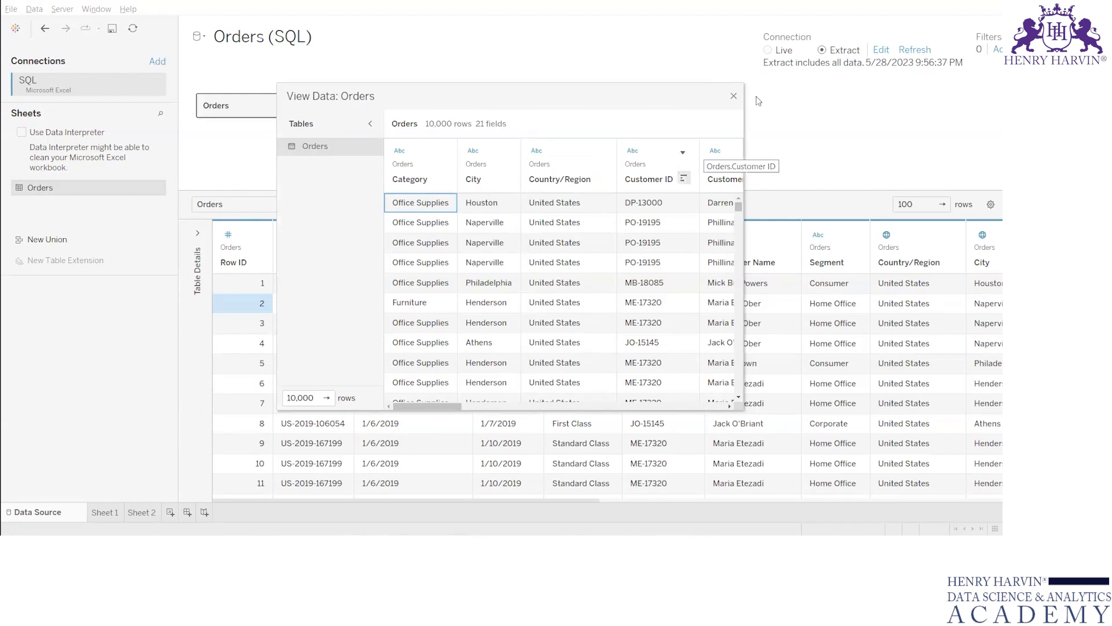
left_click(733, 96)
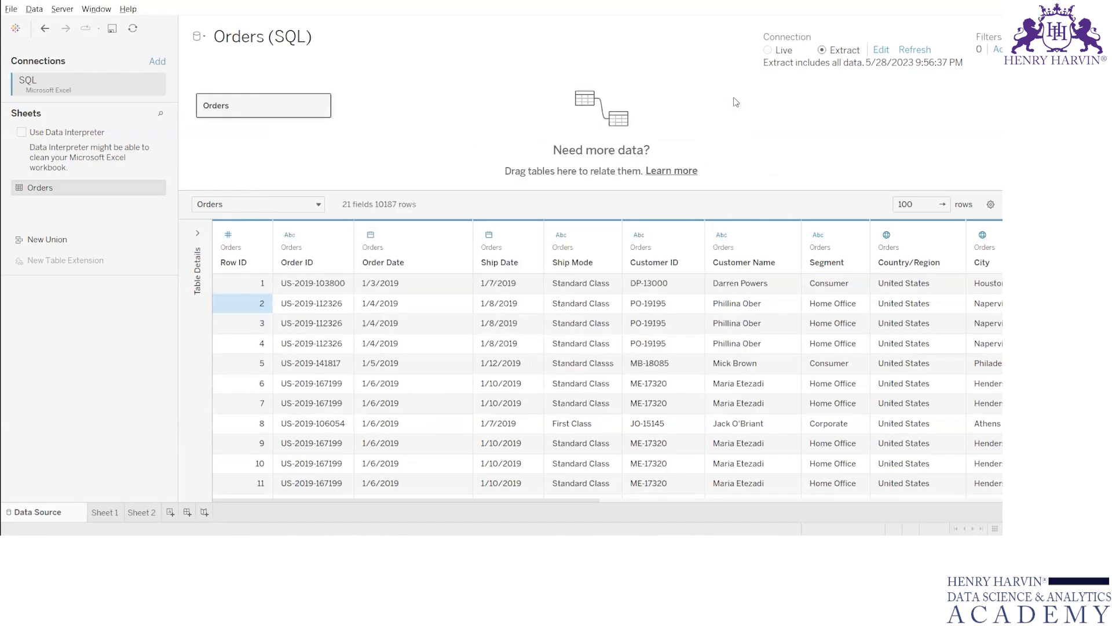
Step: Examine the option for exporting the Orders data to CSV without running the export
left_click(35, 9)
mouse_move(176, 92)
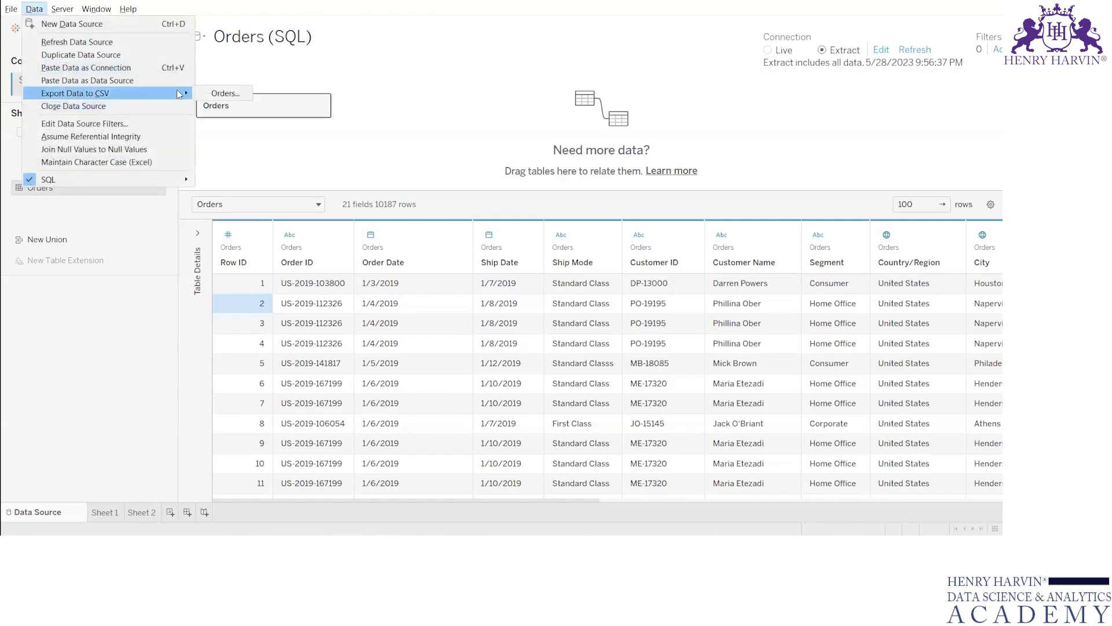
left_click(405, 139)
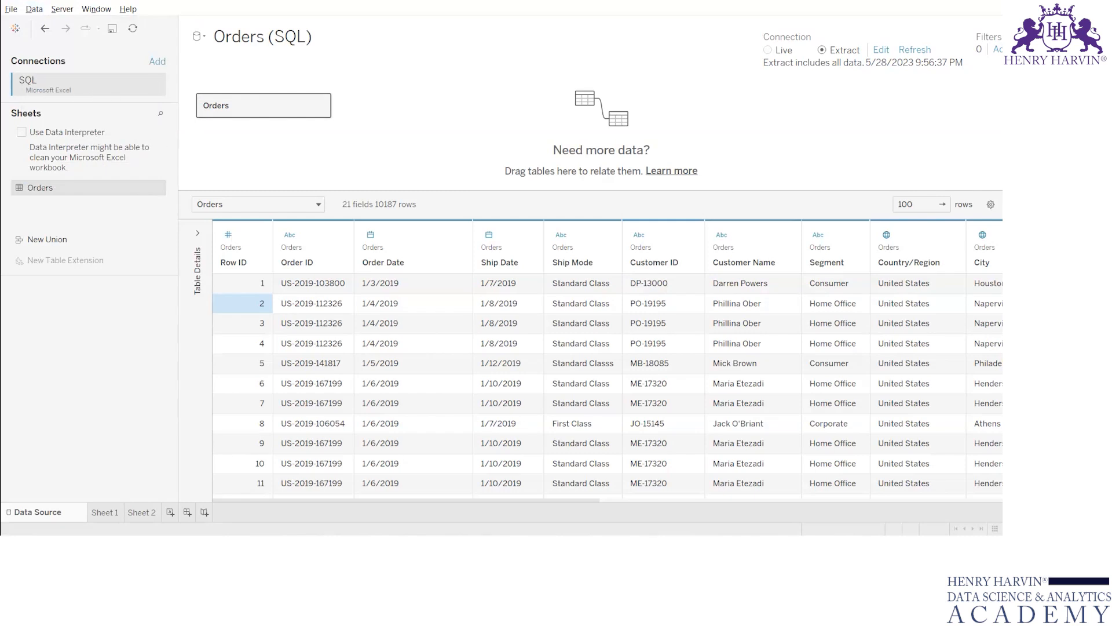
mouse_move(540, 545)
mouse_move(136, 94)
left_click(157, 88)
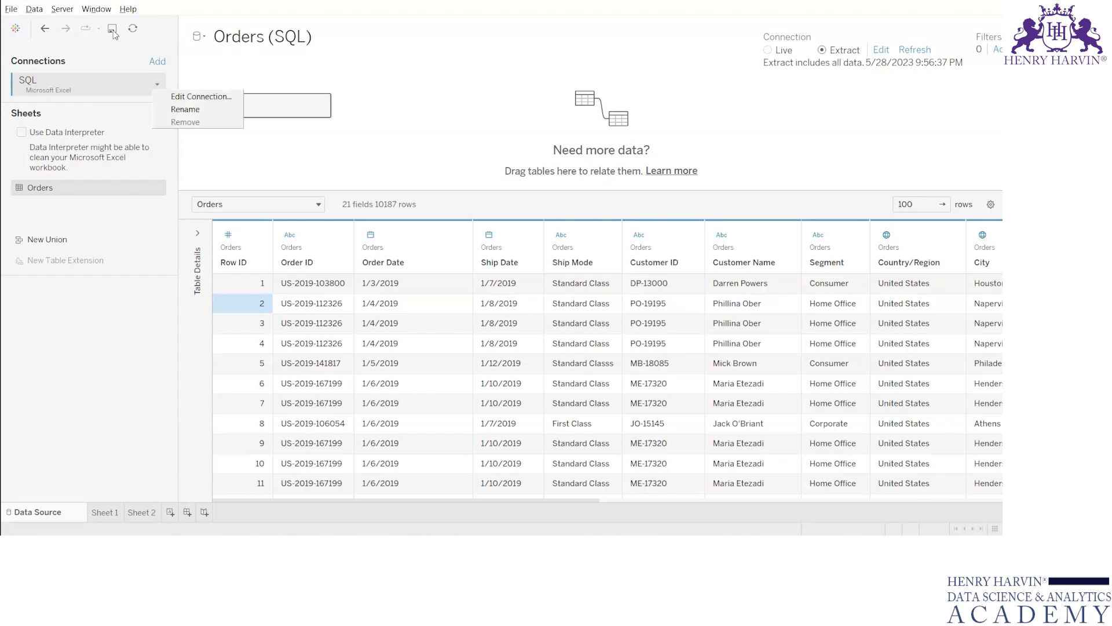
left_click(28, 13)
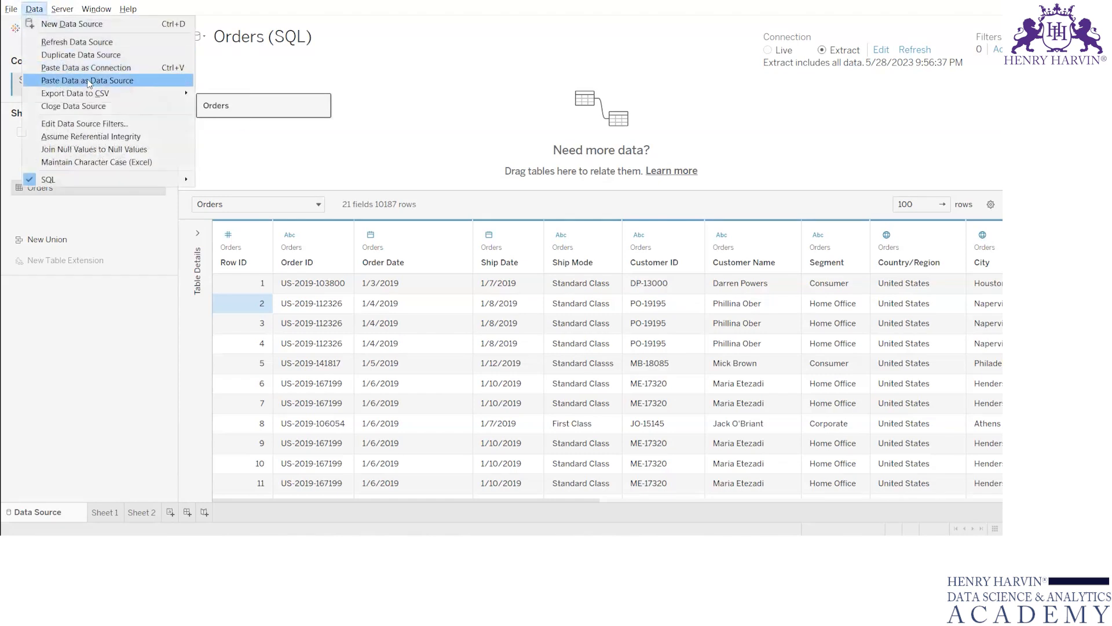
mouse_move(124, 92)
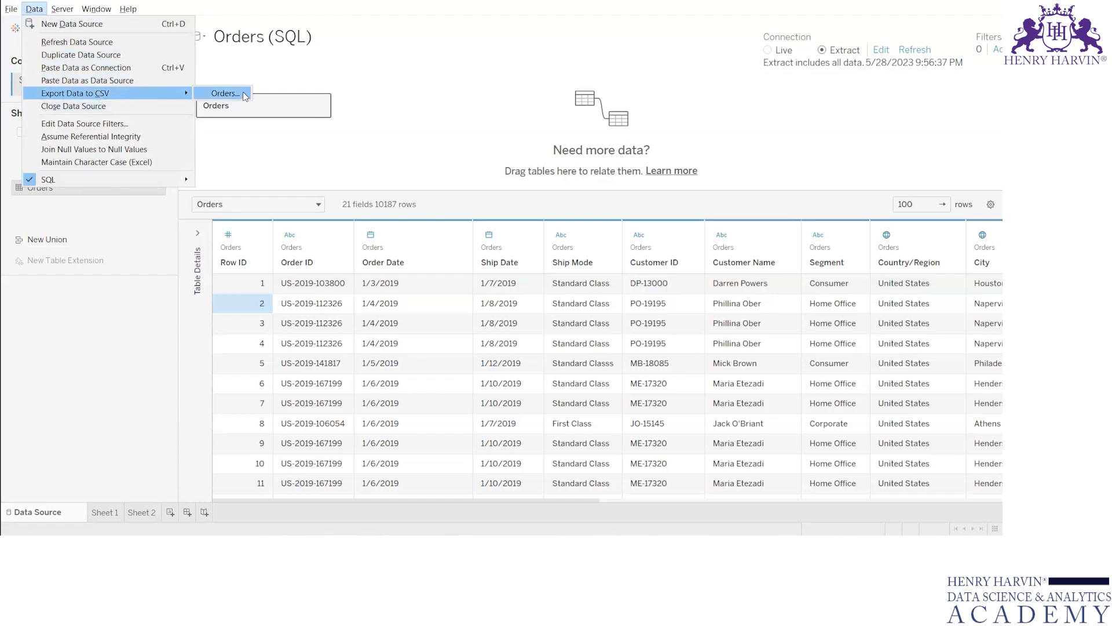
left_click(358, 150)
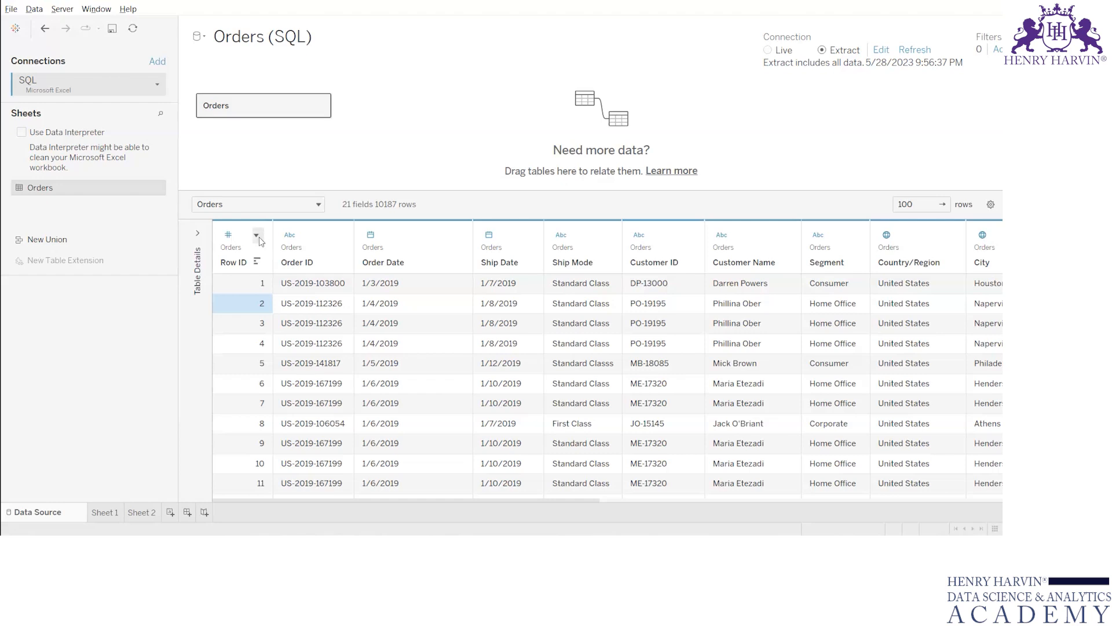
left_click(257, 236)
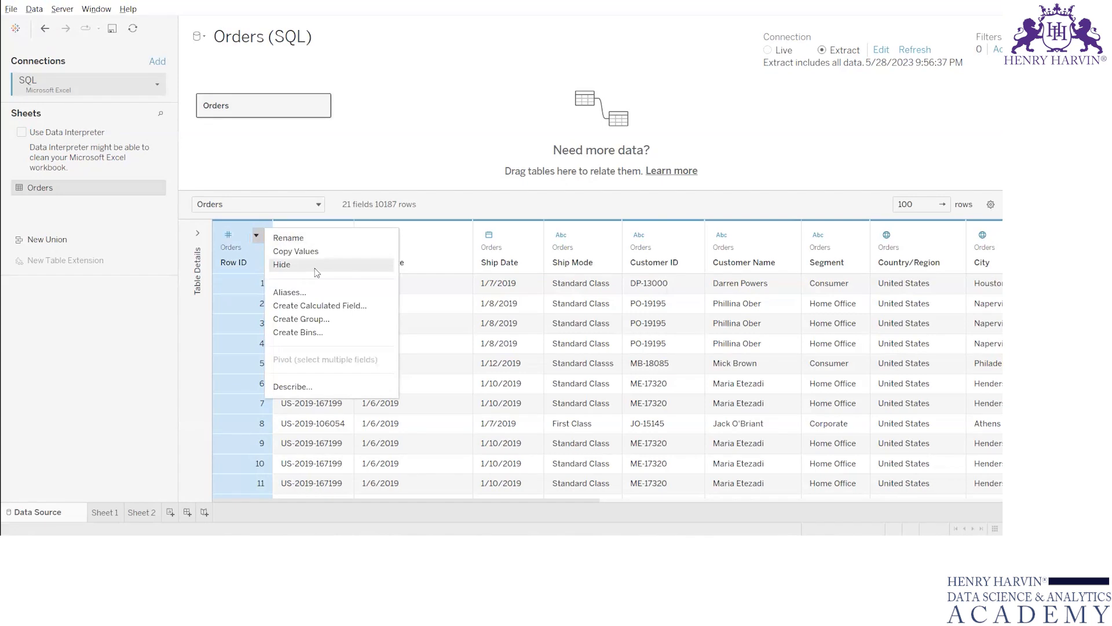
left_click(478, 181)
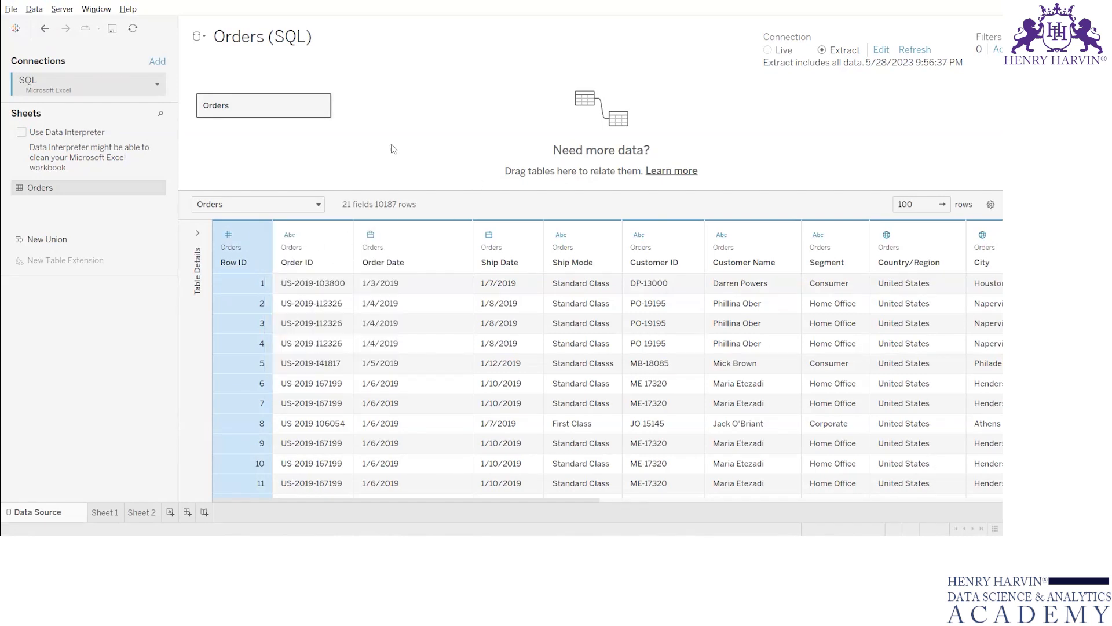
left_click(245, 323)
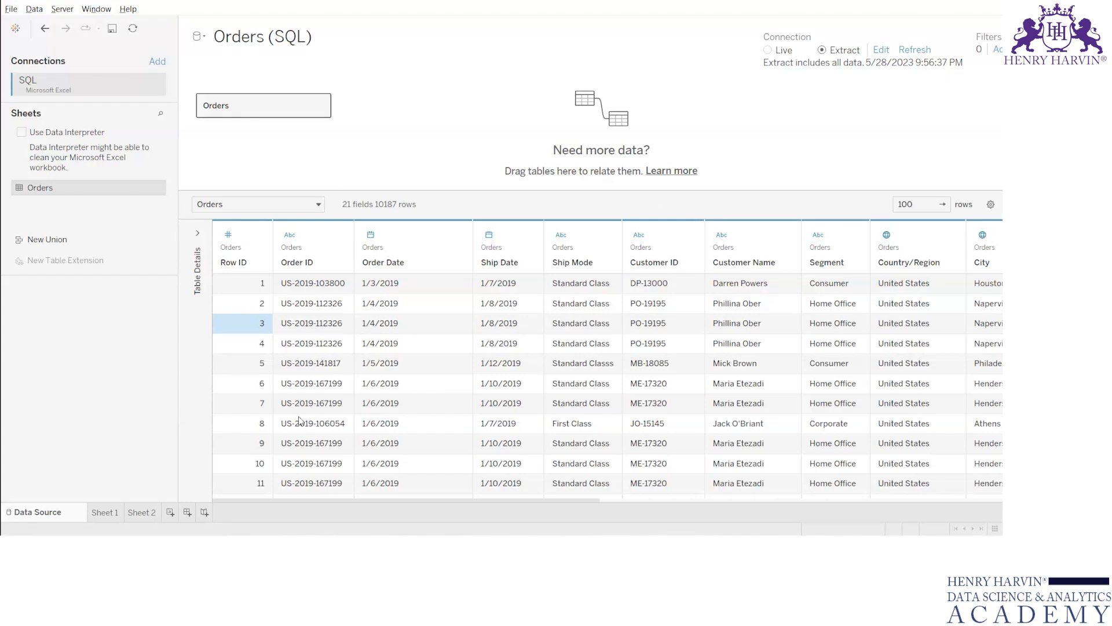
Step: Open the Sheet 1 worksheet, leaving its name as it is
left_click(104, 512)
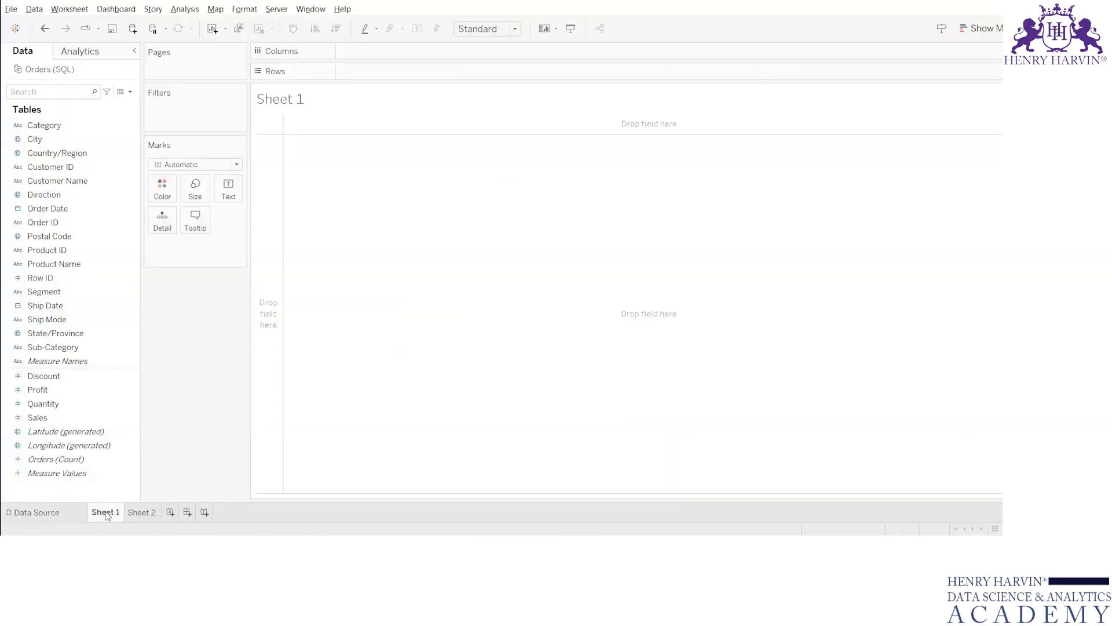
double_click(105, 511)
left_click(184, 444)
mouse_move(112, 518)
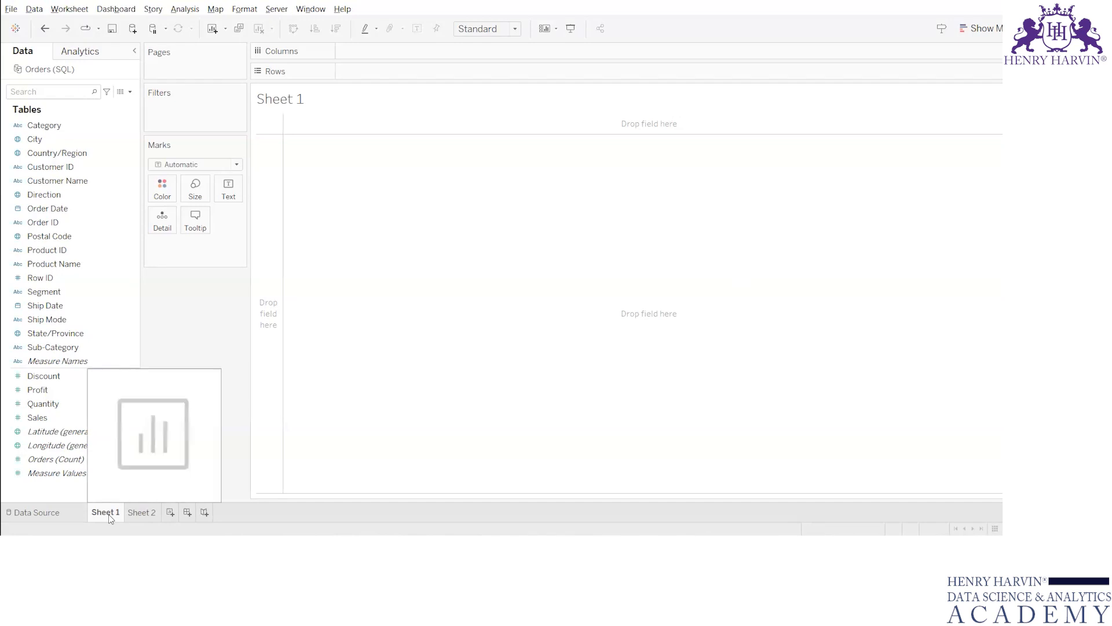
Step: Add a new blank dashboard to the workbook
left_click(187, 512)
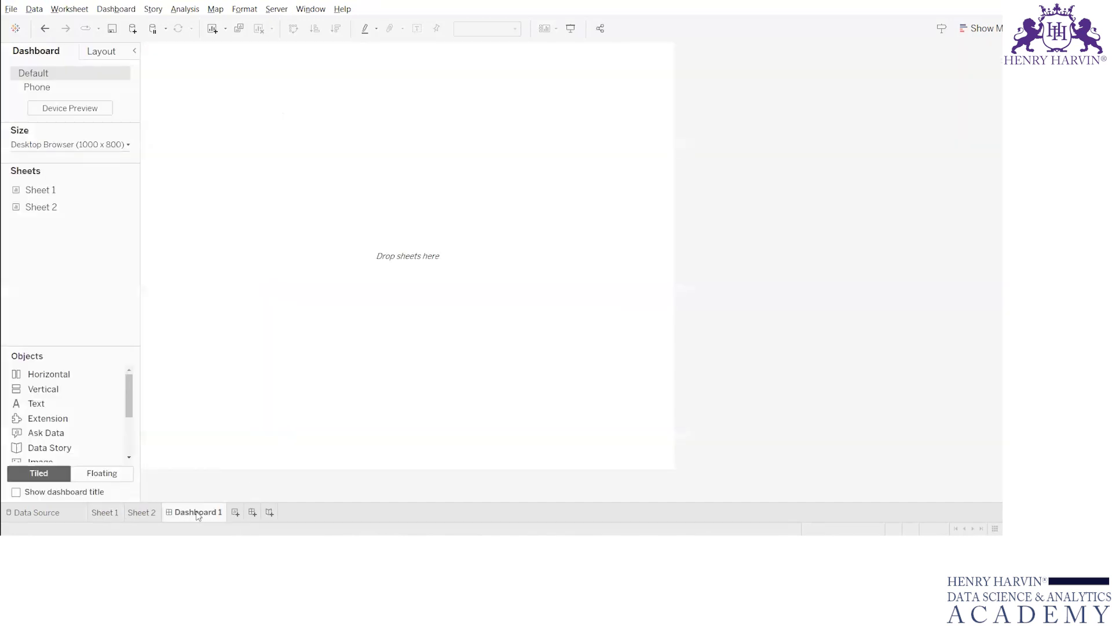
double_click(197, 512)
left_click(306, 336)
Step: Compare the workbook's Sheet 2, Sheet 1, Data Source and Dashboard 1 pages
left_click(142, 513)
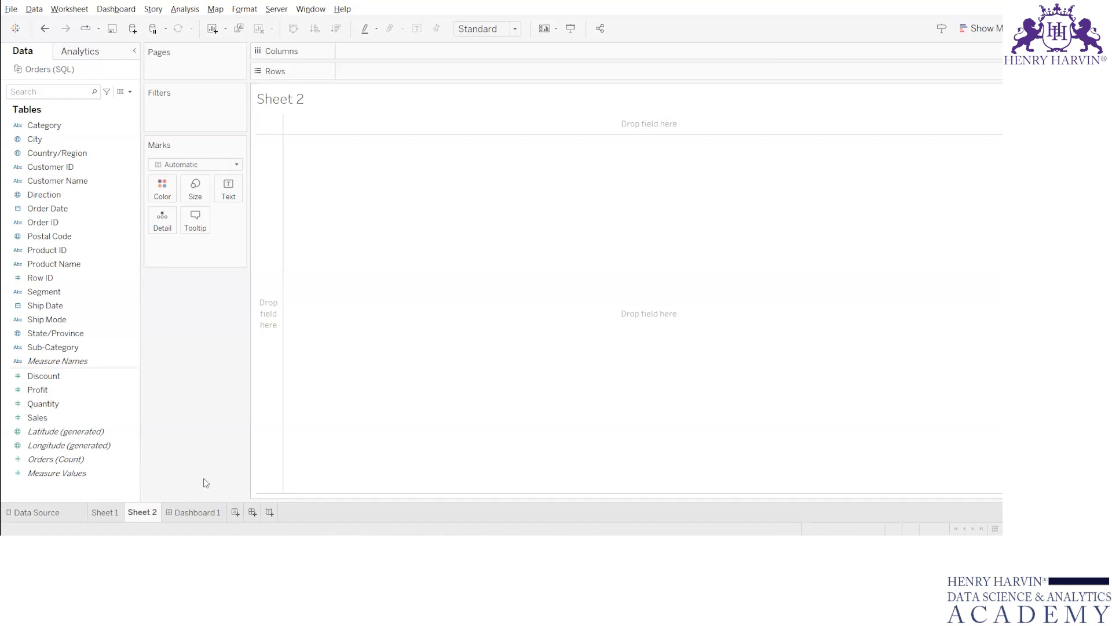
left_click(206, 510)
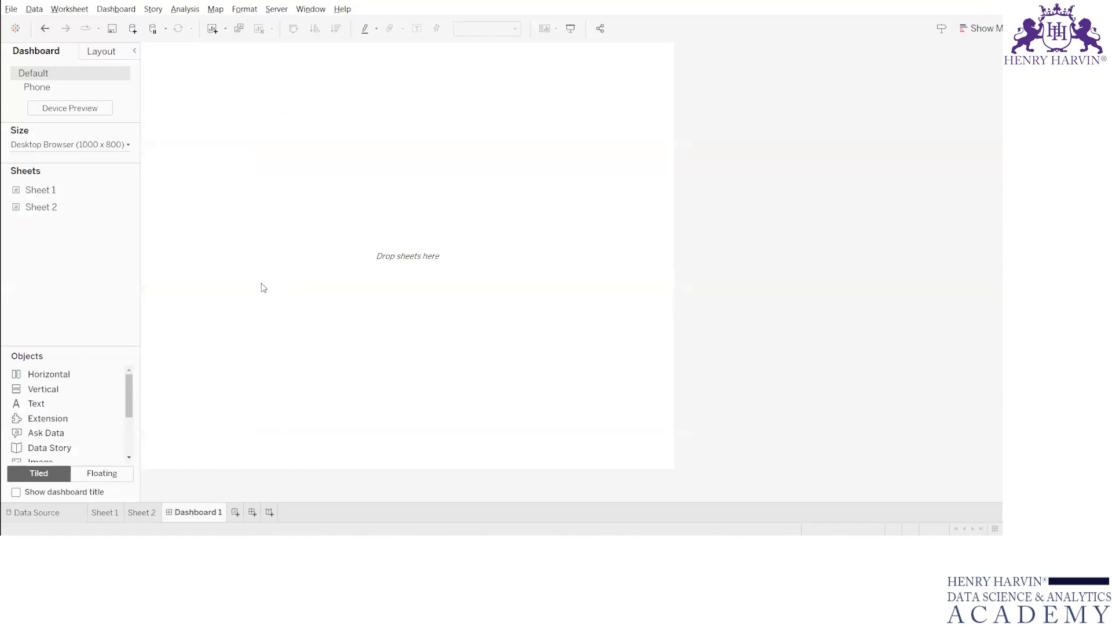
mouse_move(97, 186)
mouse_move(172, 509)
left_click(98, 513)
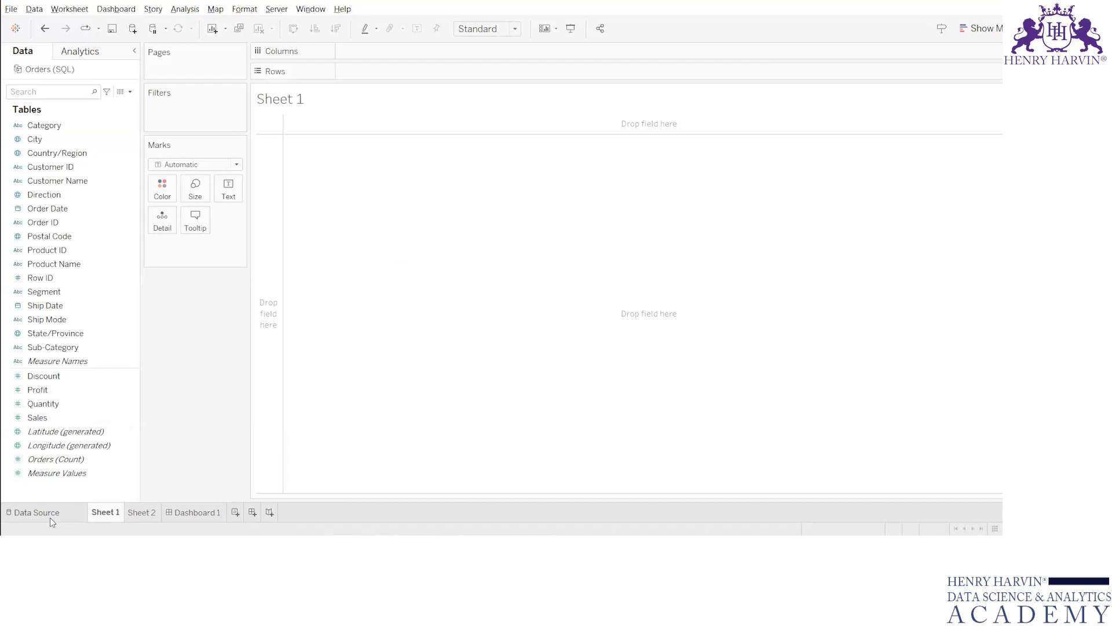
left_click(50, 516)
left_click(103, 514)
left_click(192, 512)
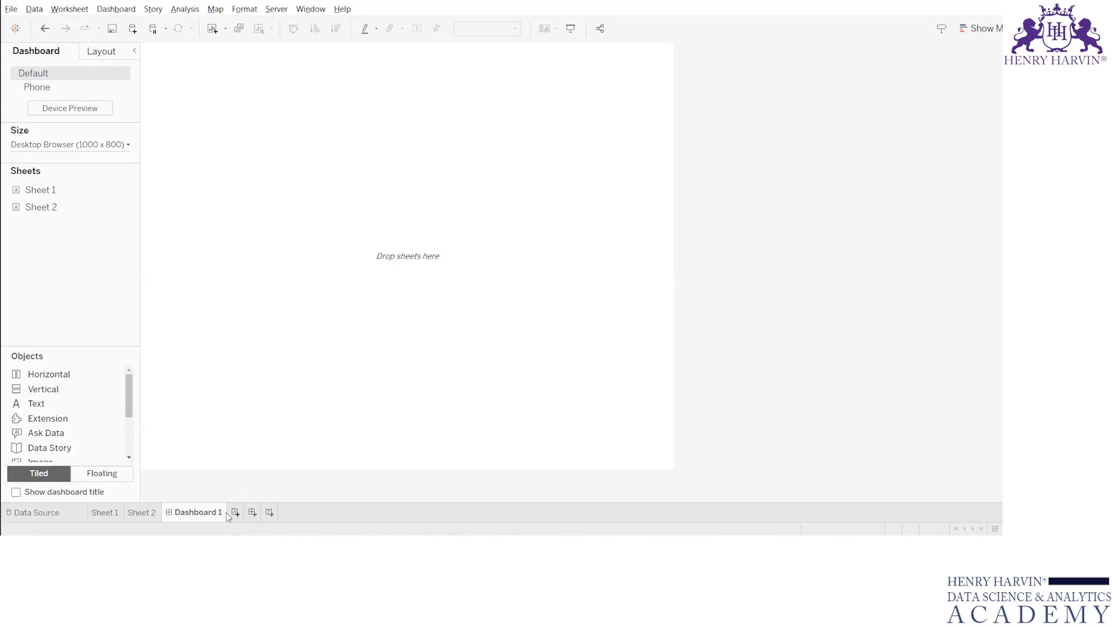
Step: Add a new blank story to the workbook and preview the existing worksheet and dashboard pages
left_click(270, 512)
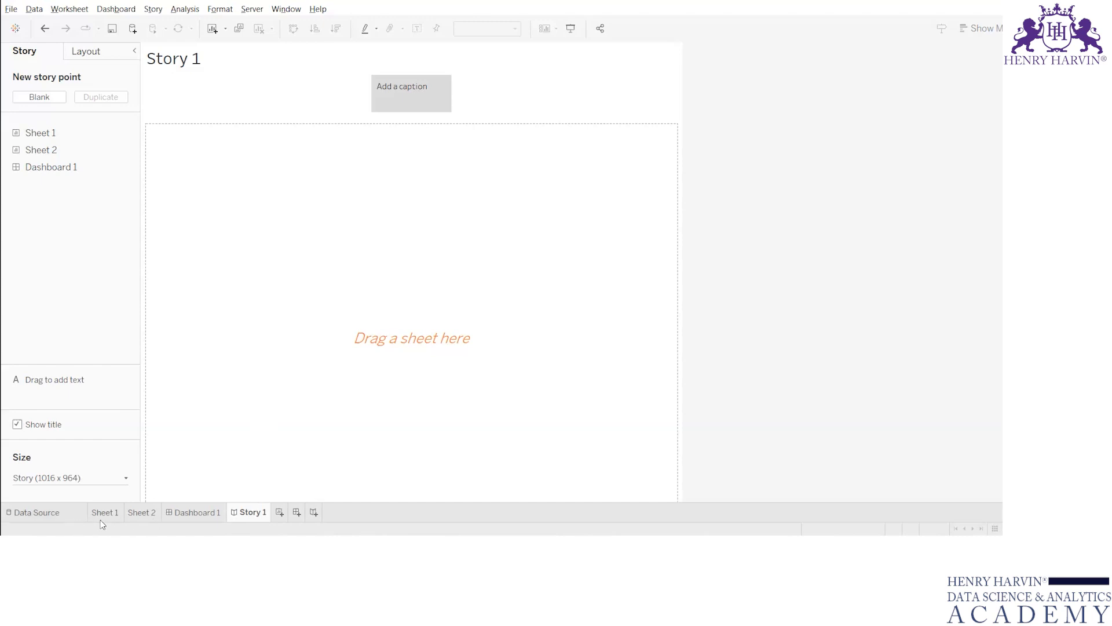
mouse_move(117, 513)
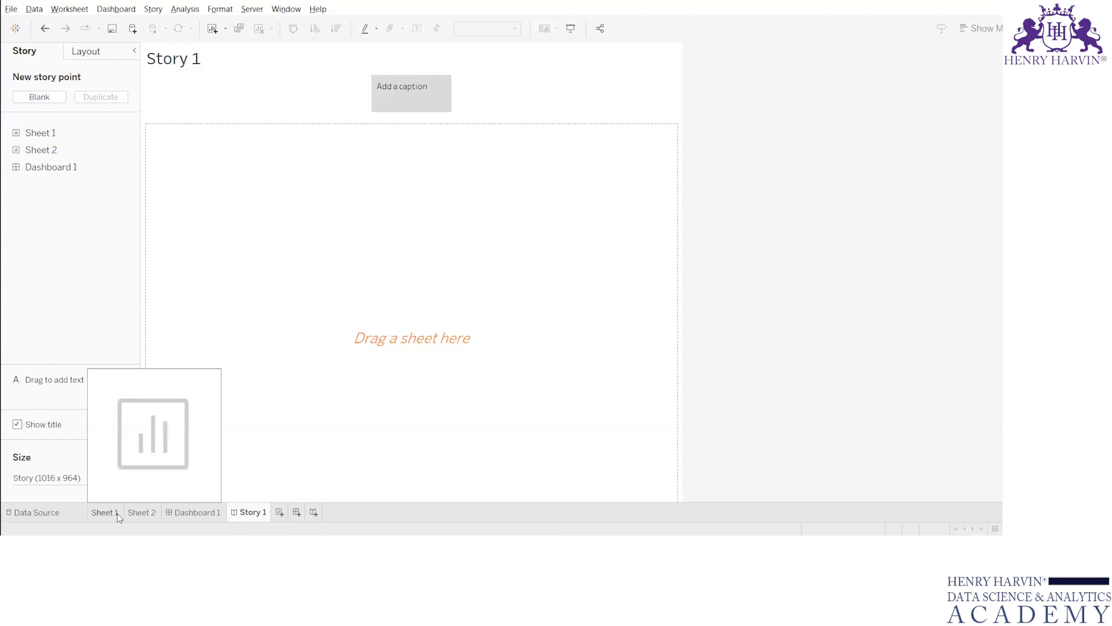
mouse_move(182, 511)
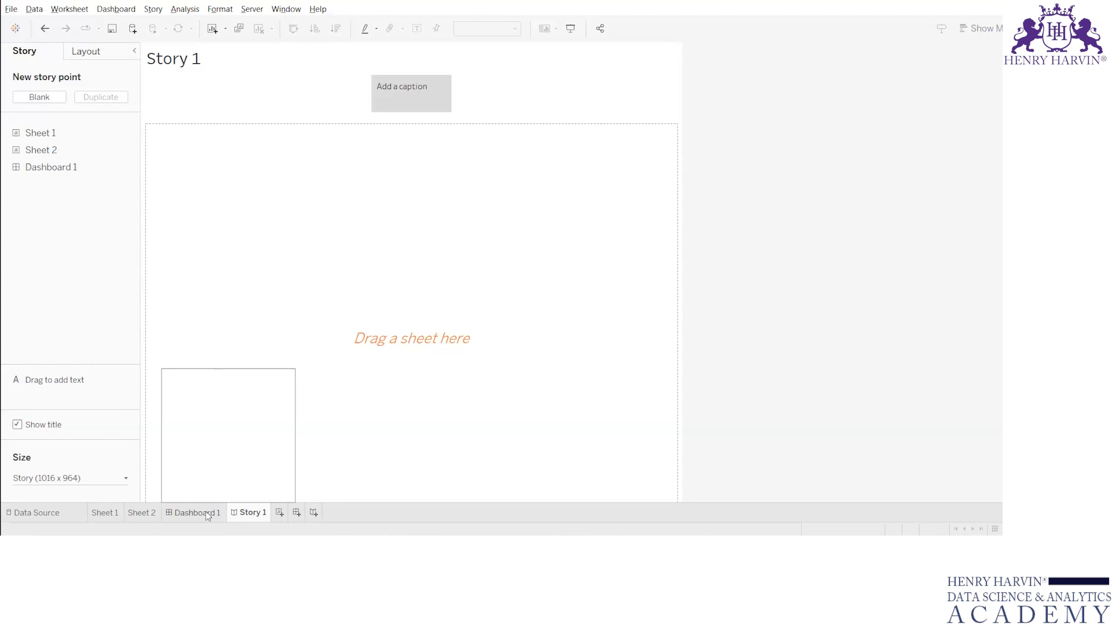
Step: Delete Story 1 and Dashboard 1 from the workbook
right_click(246, 516)
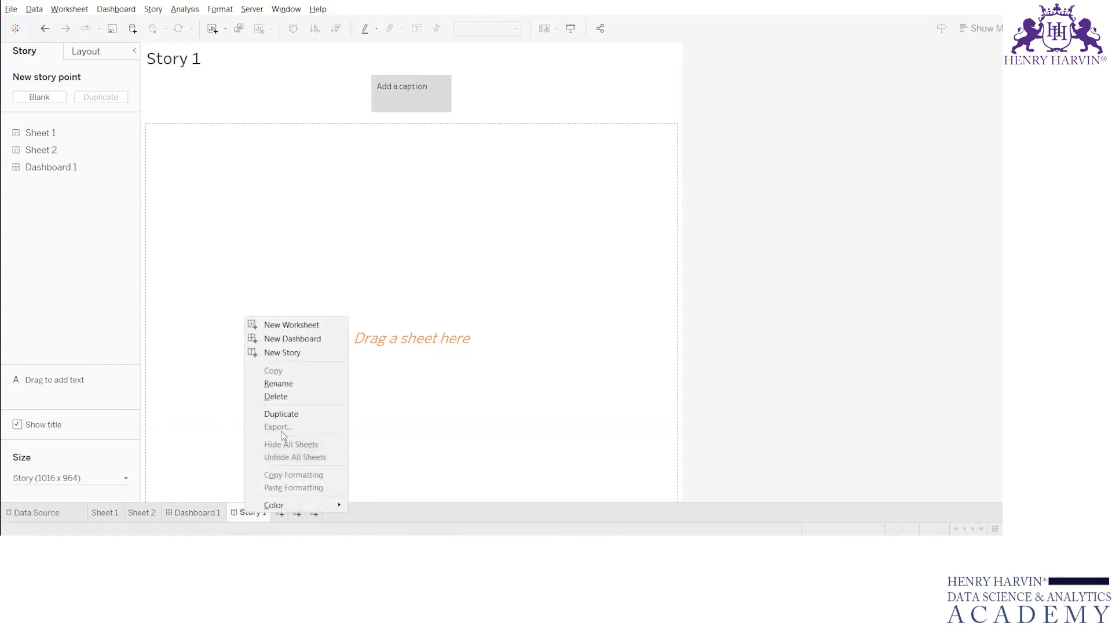
left_click(300, 412)
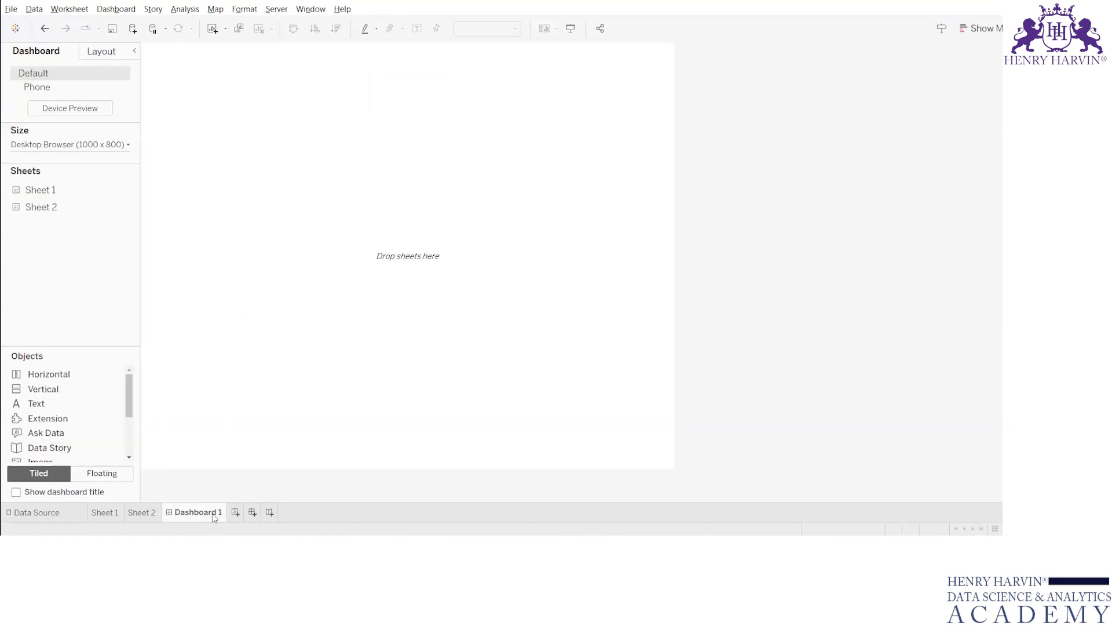
right_click(212, 513)
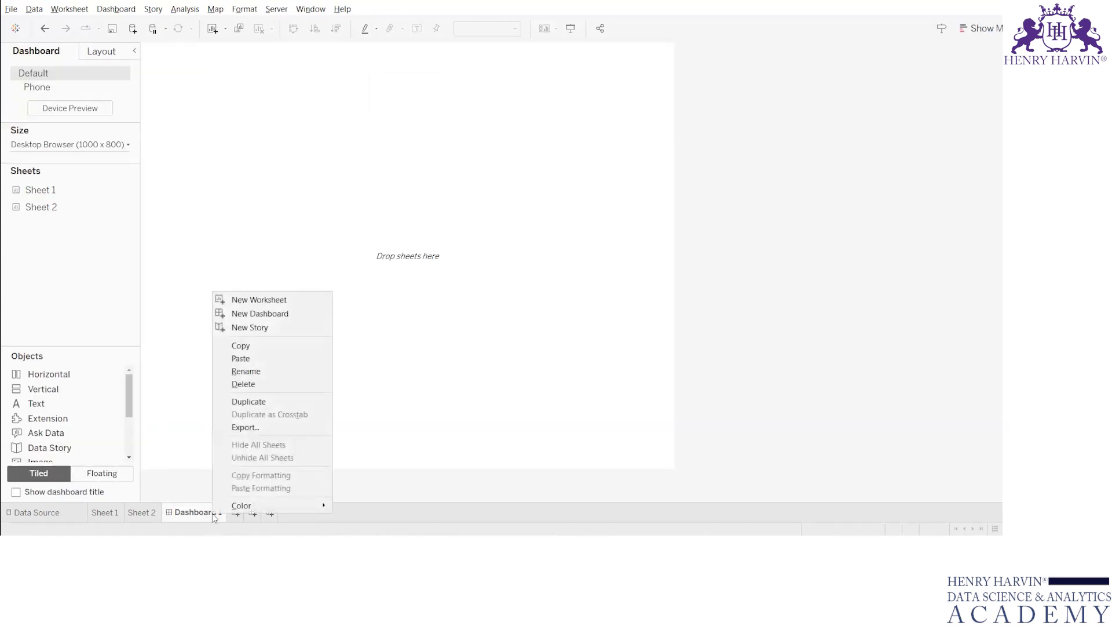
left_click(279, 383)
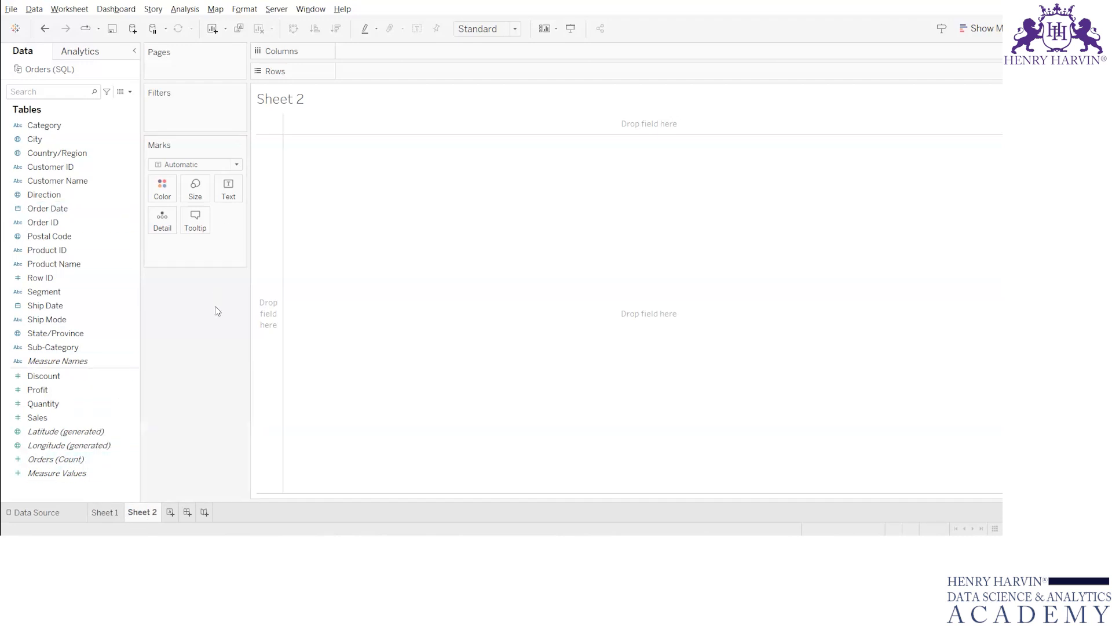
Step: Add a new blank dashboard from the Data Source page and rename it ABC
left_click(62, 508)
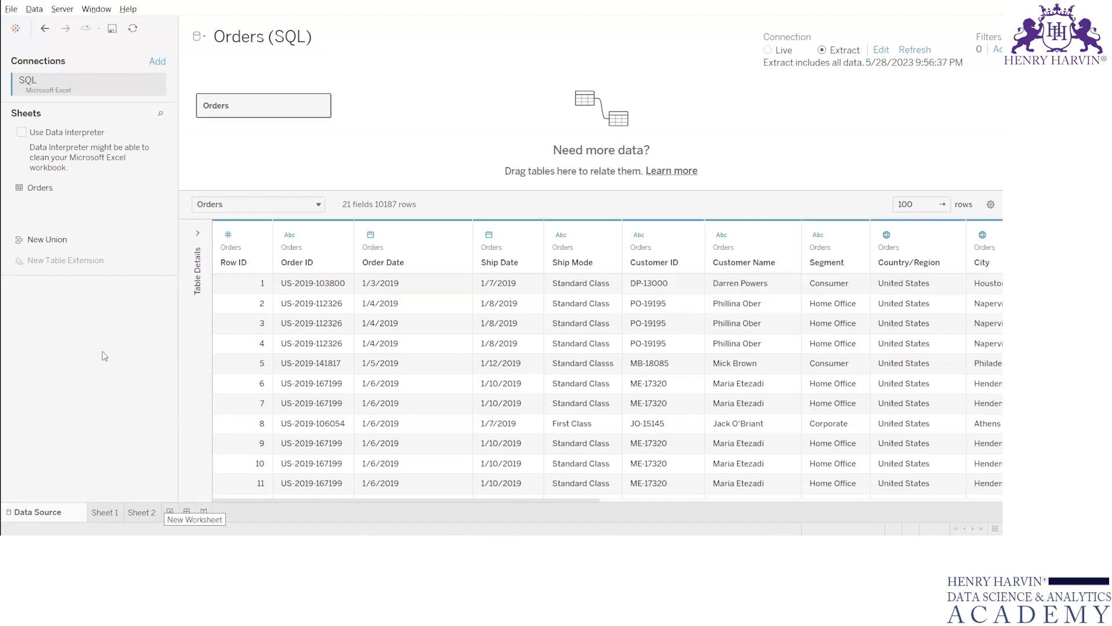
left_click(187, 514)
double_click(197, 512)
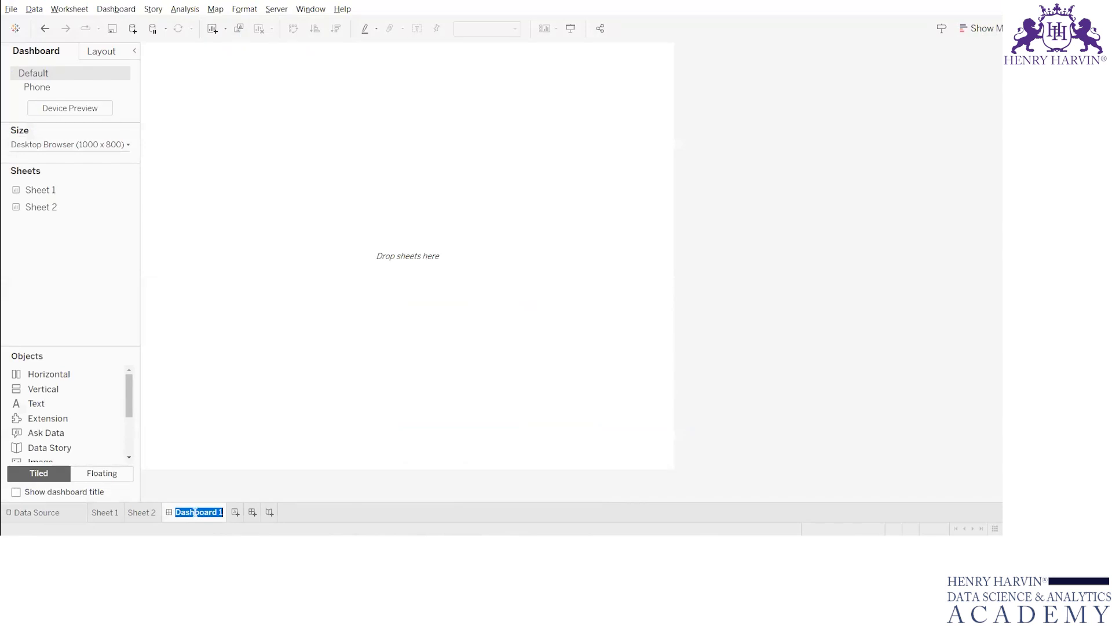
left_click(460, 420)
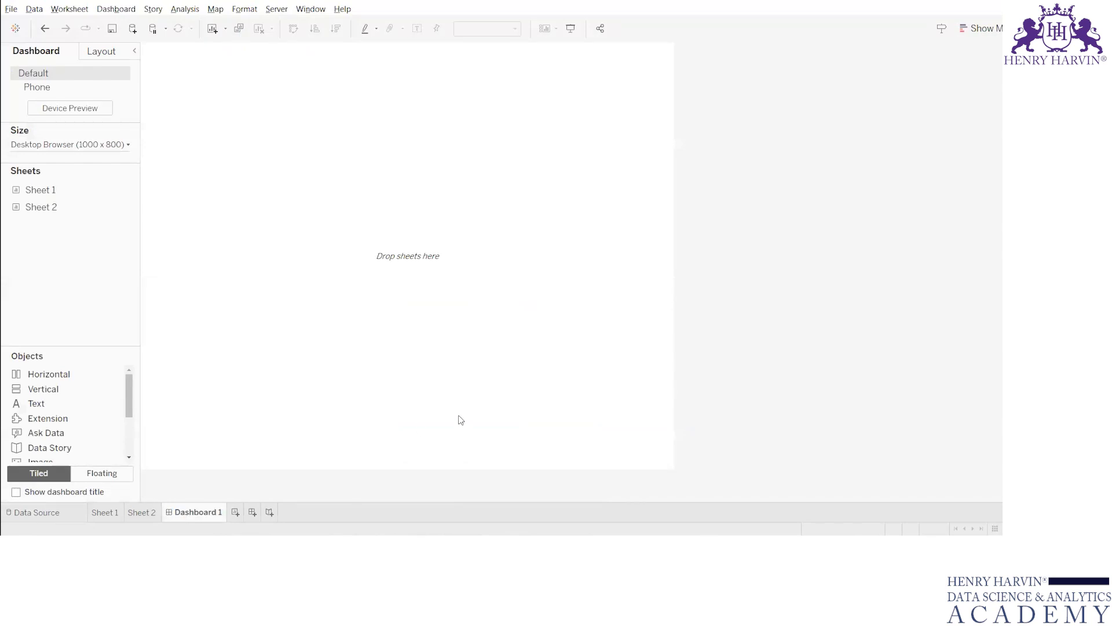
double_click(216, 510)
type("ABC")
key("Return")
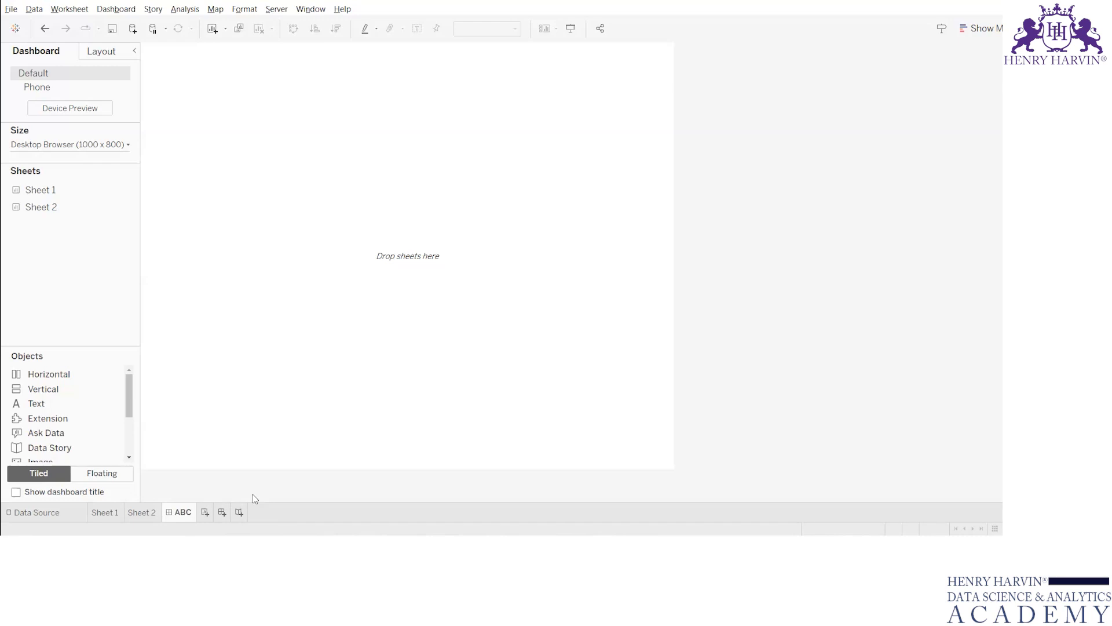
Step: Delete the ABC dashboard from the workbook
right_click(190, 512)
left_click(252, 384)
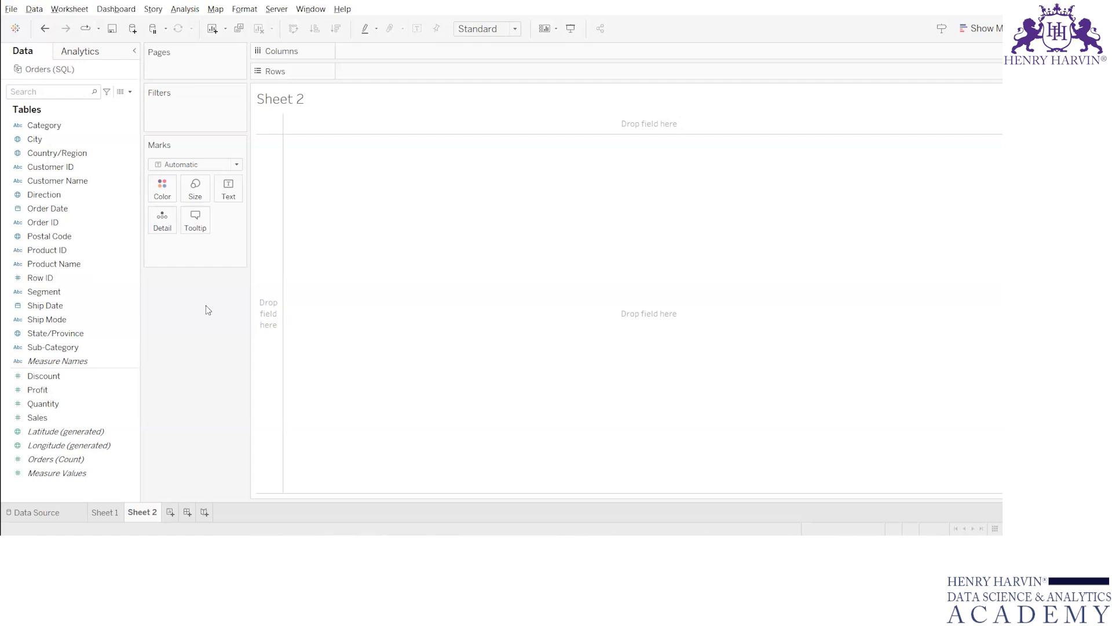
Step: Hide the Row ID, Order ID, Order Date, Ship Mode and Customer ID columns of the Orders table on the Data Source page
left_click(33, 512)
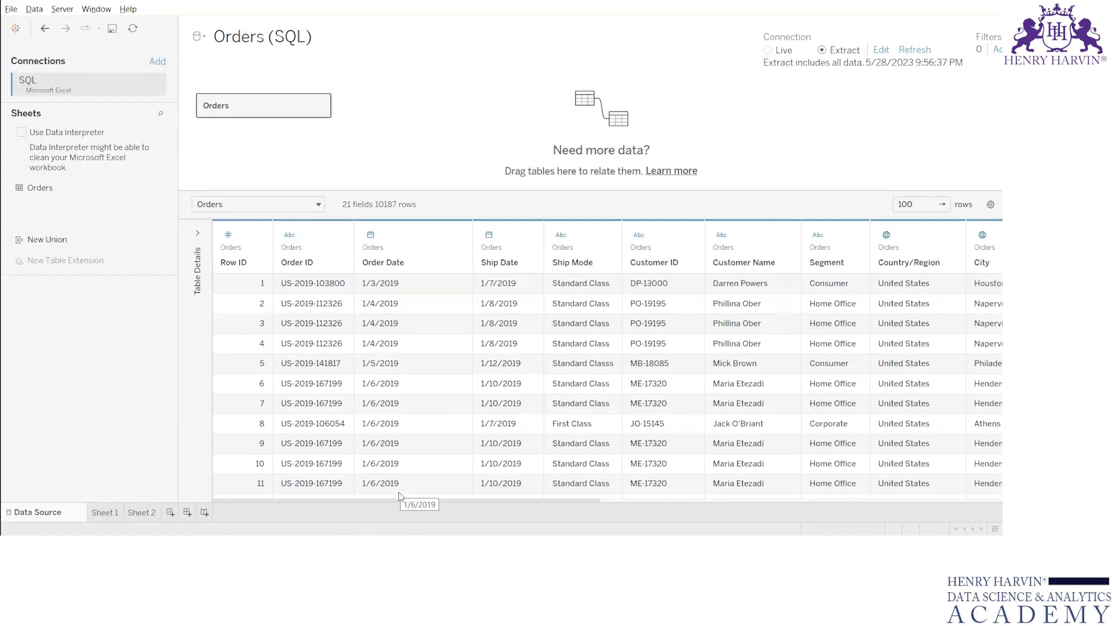
left_click(317, 229)
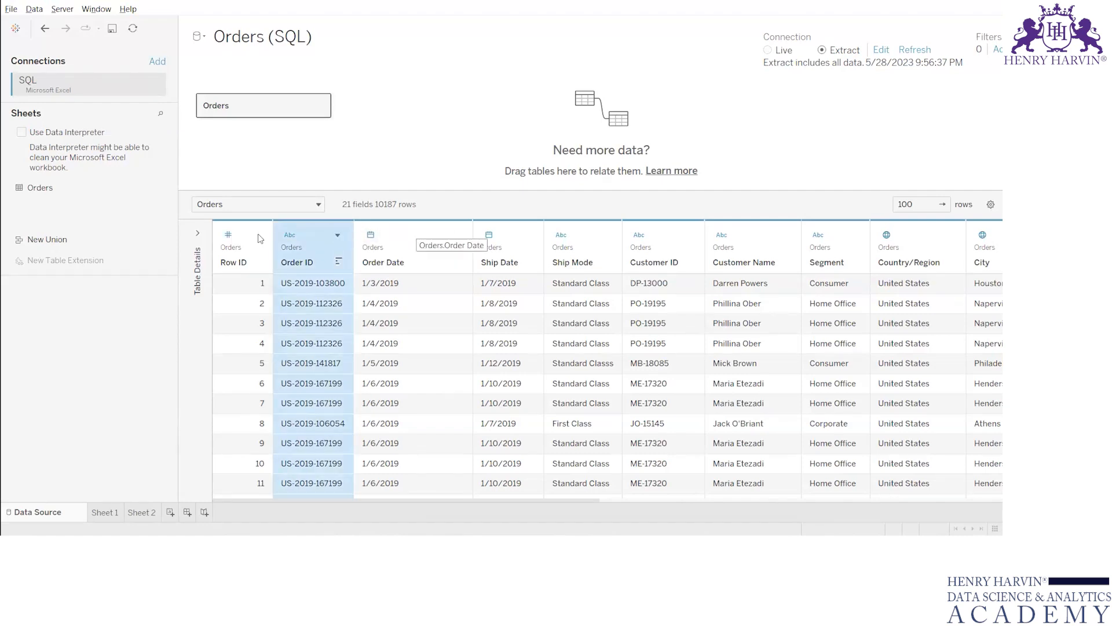
left_click(242, 229)
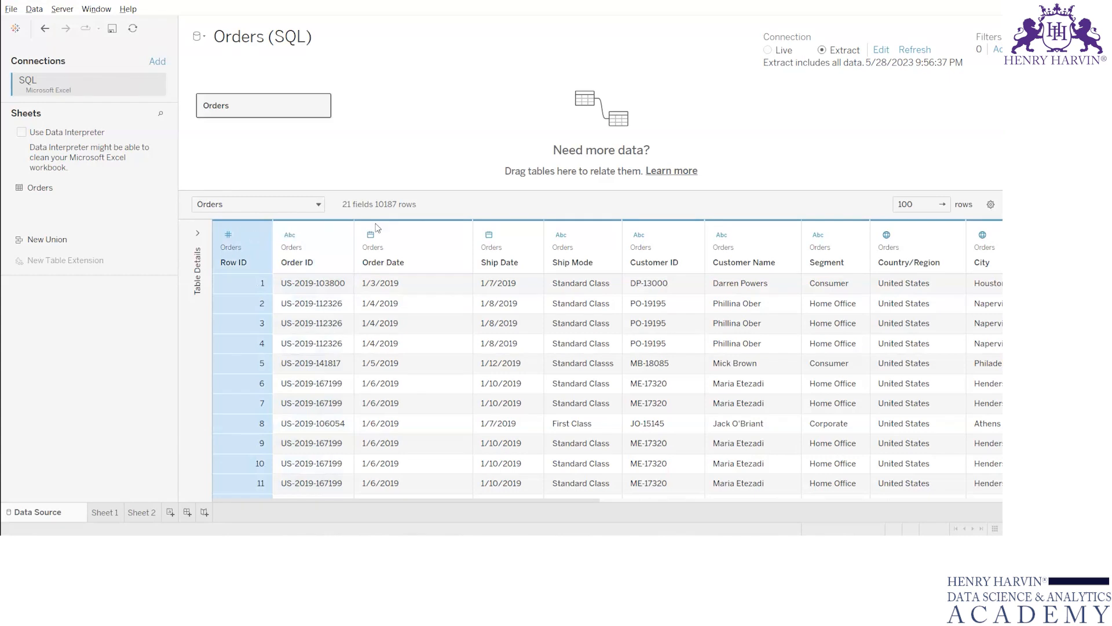
left_click(666, 237, "ctrl")
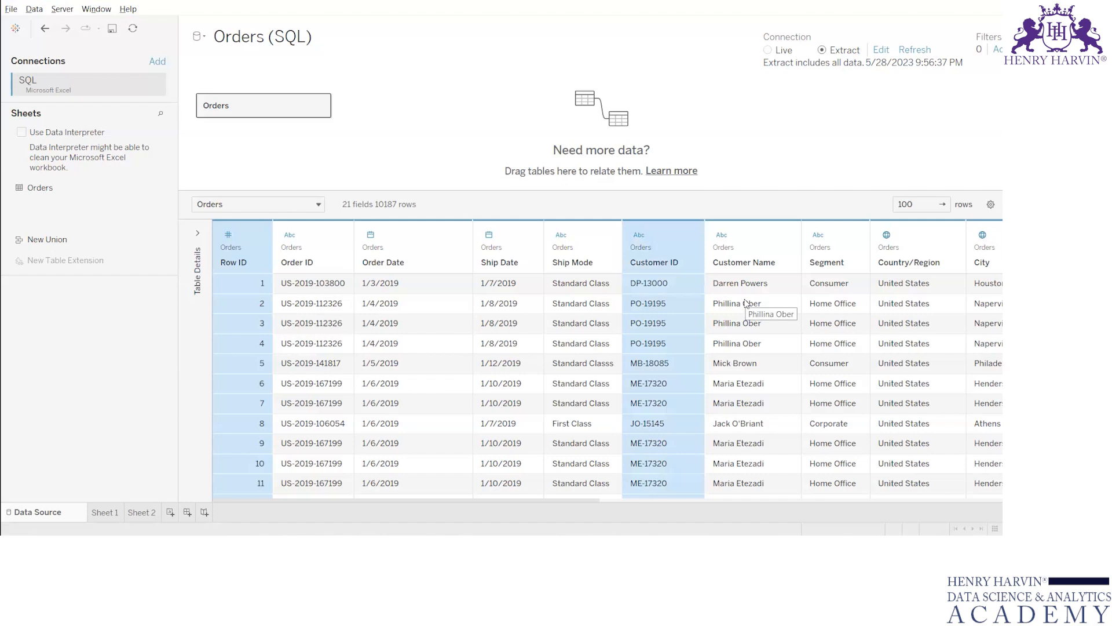
left_click(320, 234, "ctrl")
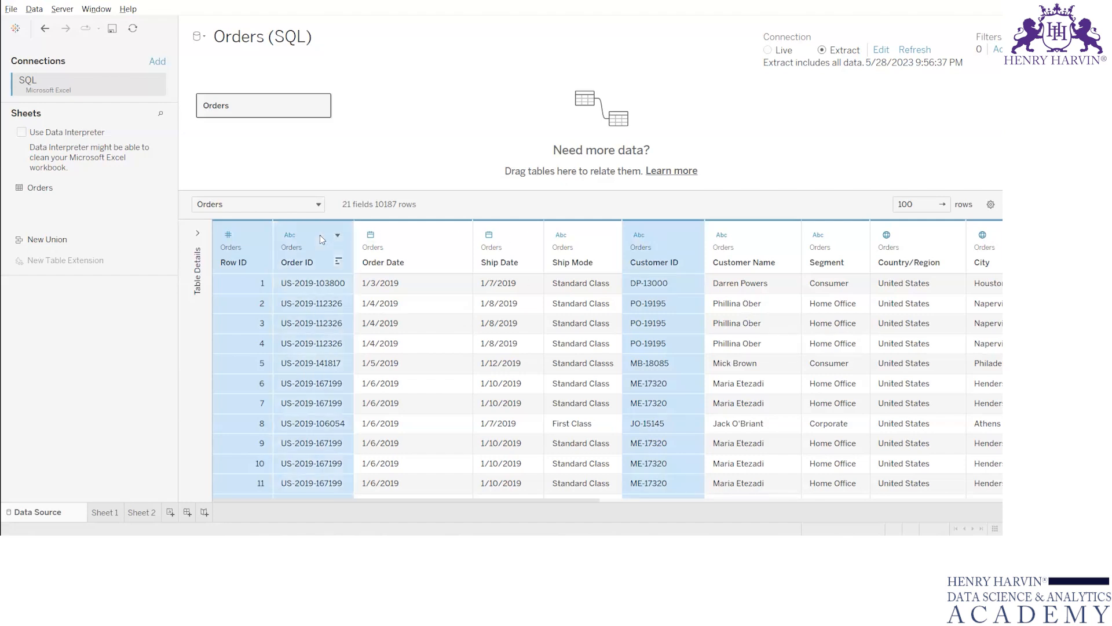
left_click(399, 227, "ctrl")
left_click(586, 234, "ctrl")
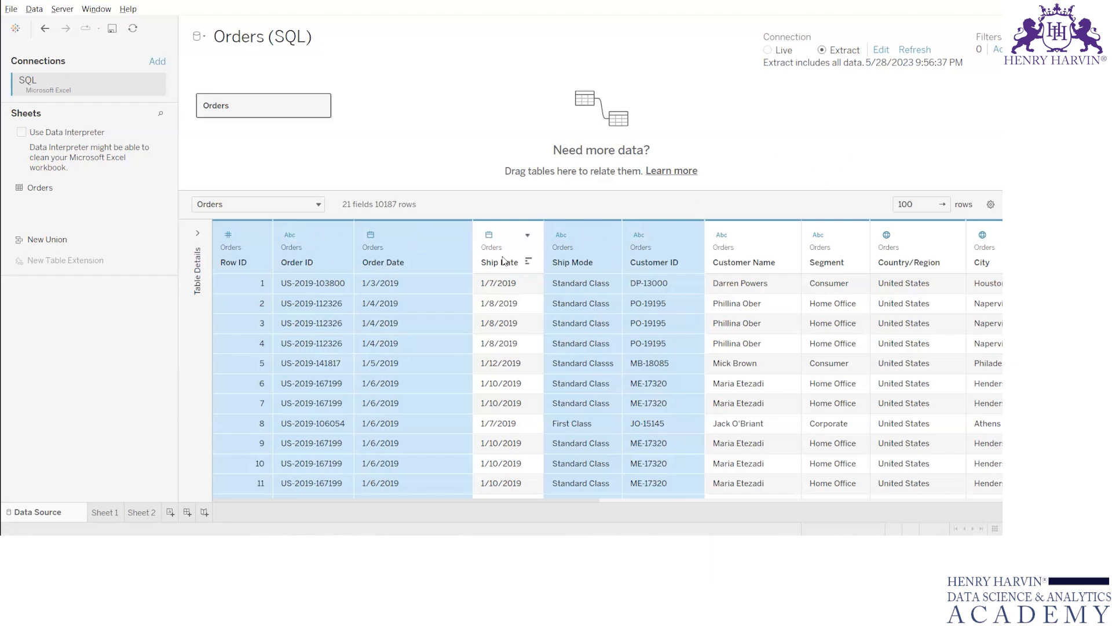
left_click(256, 235)
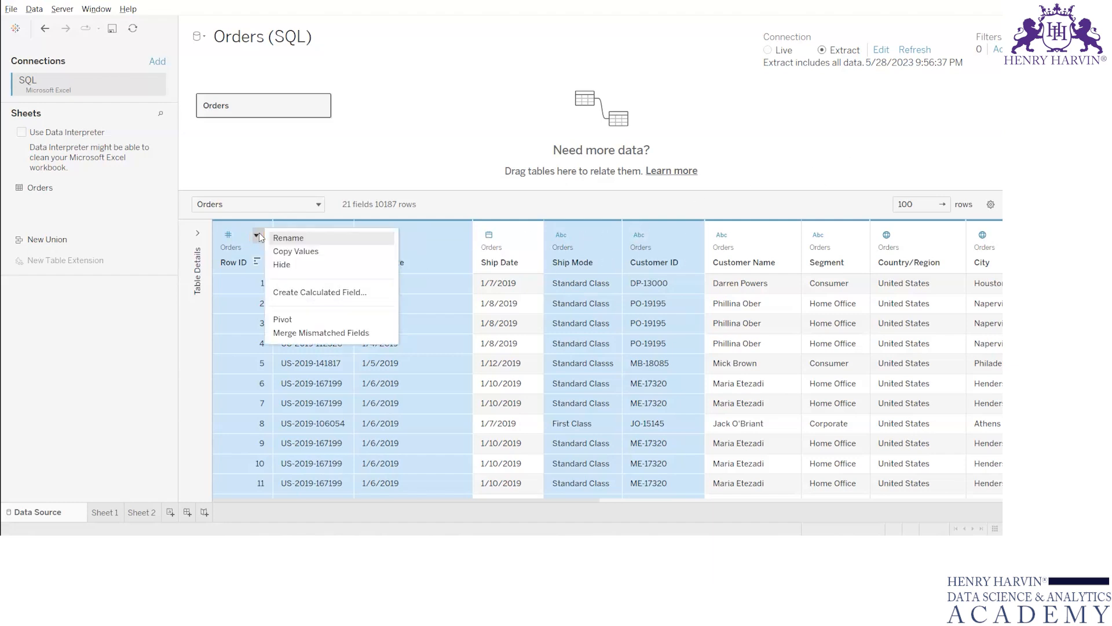
left_click(284, 264)
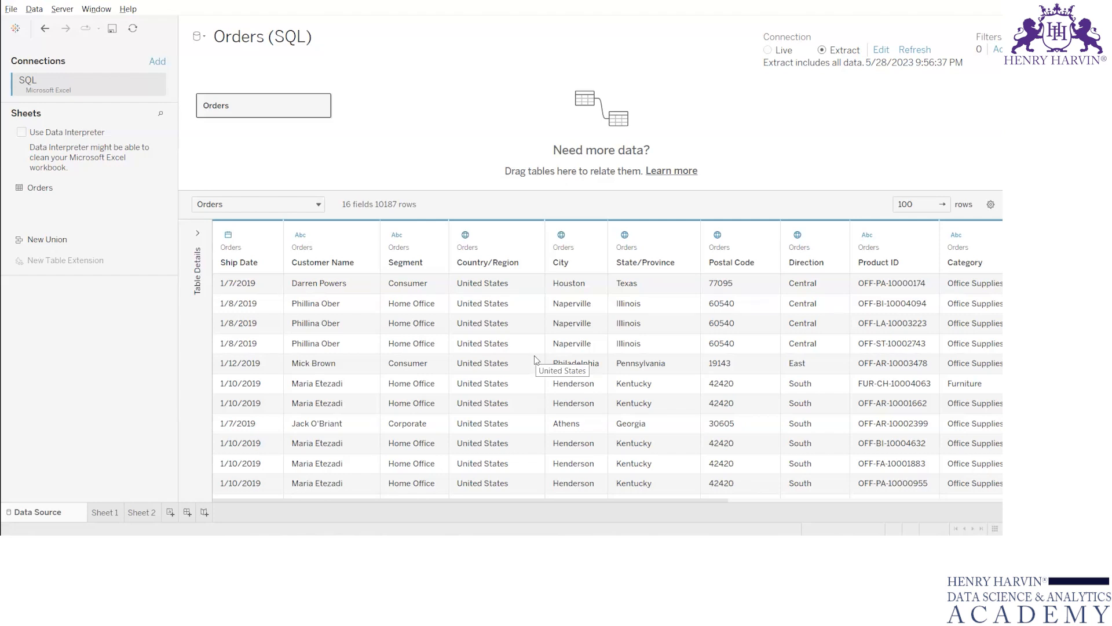
Step: Search Sheet 1's data fields for "ord" to check the hidden order fields, and clear the search
left_click(105, 513)
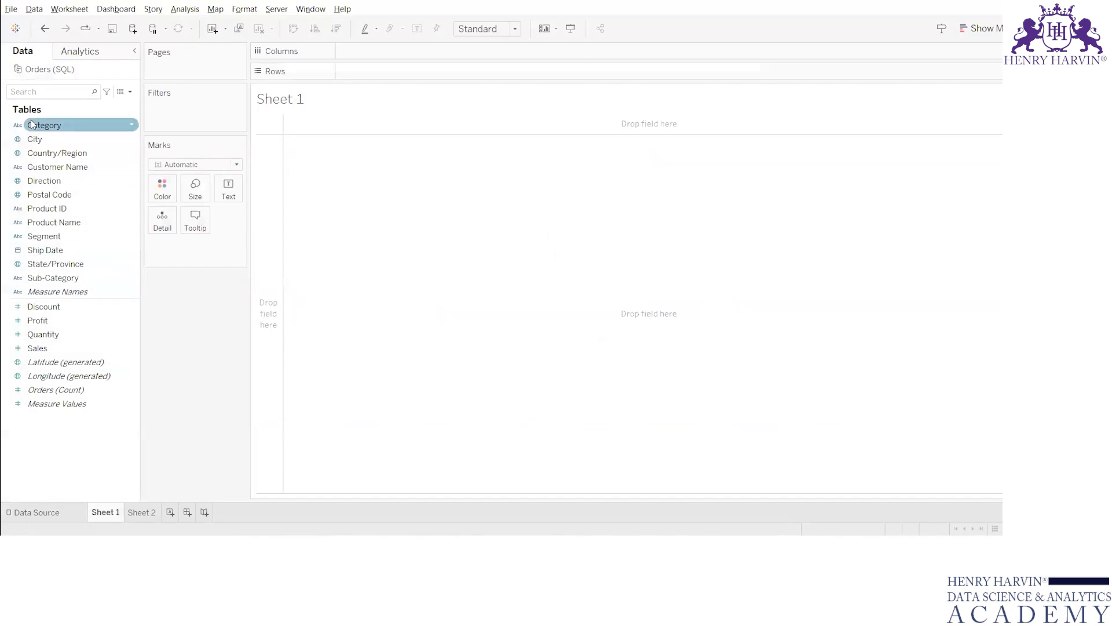
left_click(63, 91)
type("orde")
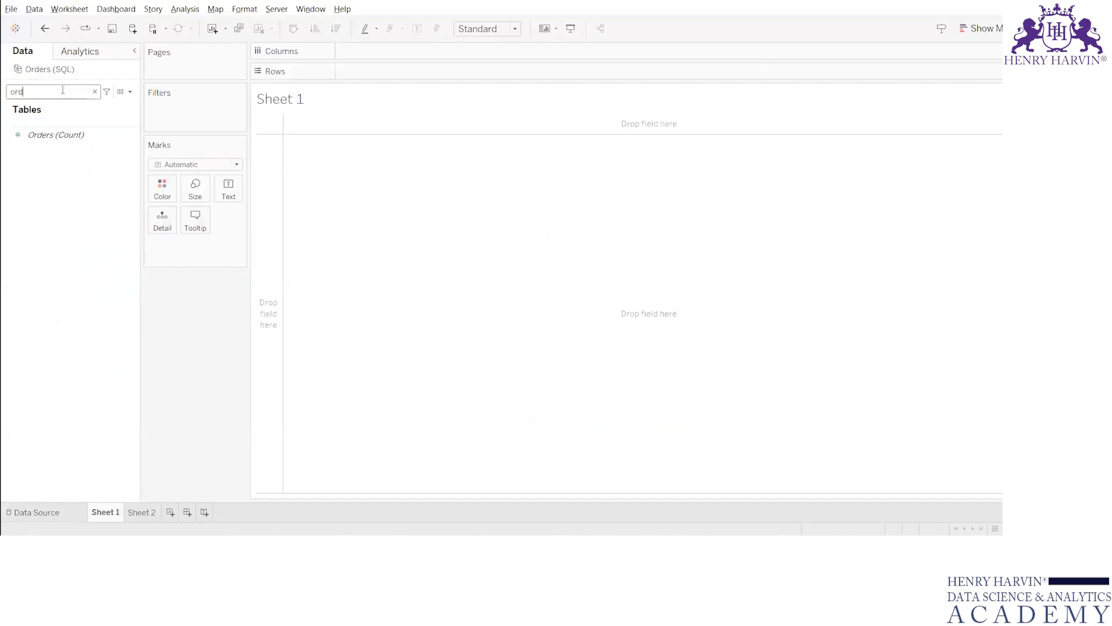
key("BackSpace")
key("BackSpace")
key("BackSpace")
key("BackSpace")
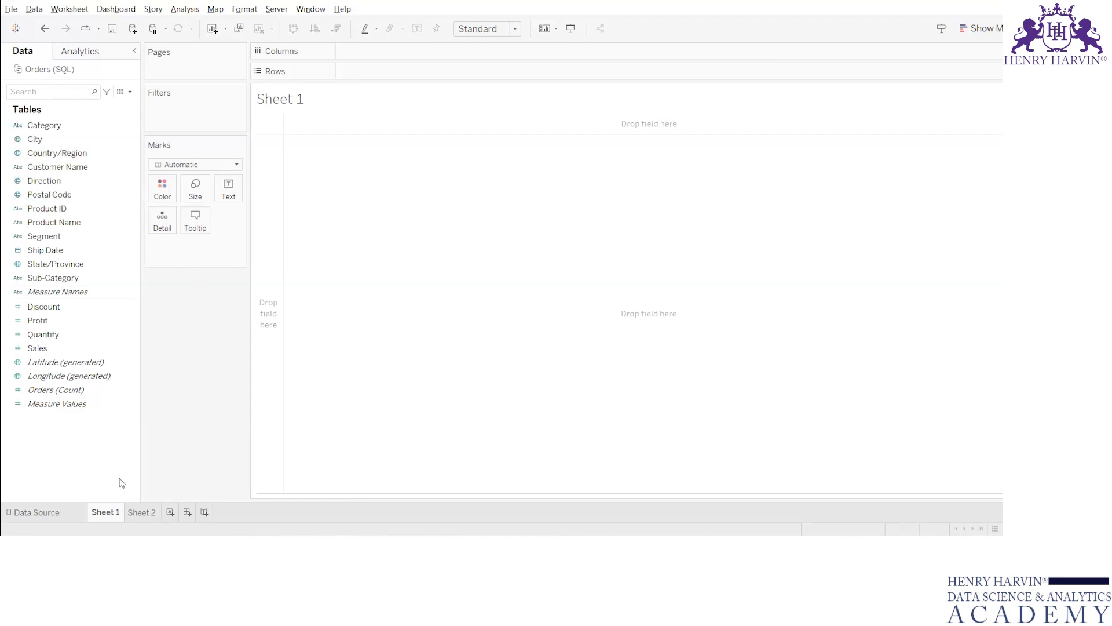
Step: Turn on the display of hidden fields in the Orders data grid on the Data Source page
left_click(80, 514)
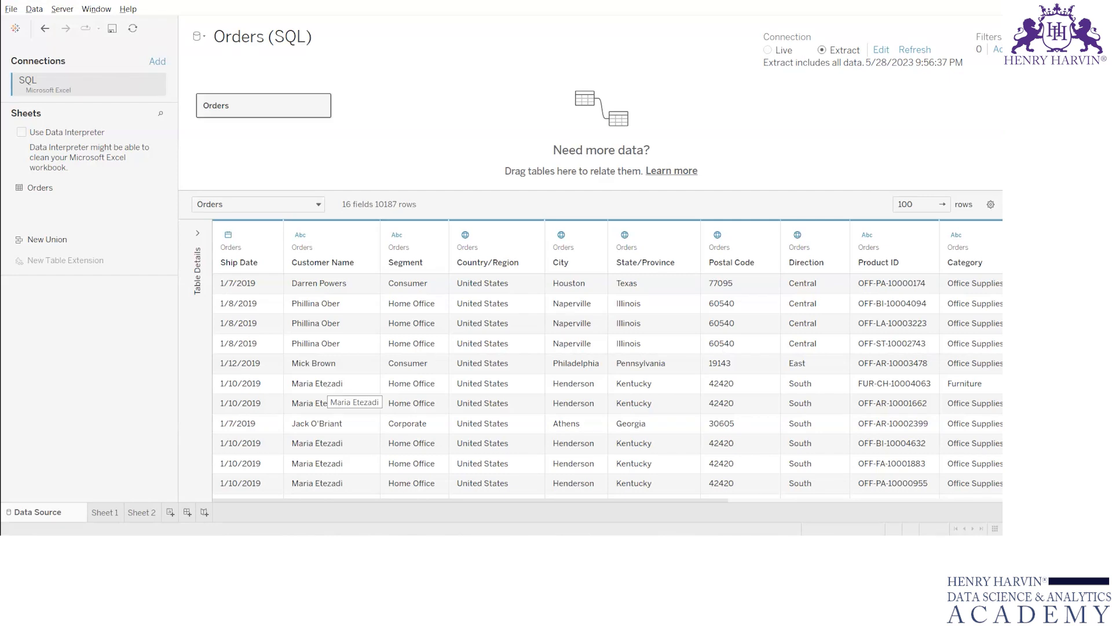
left_click(991, 205)
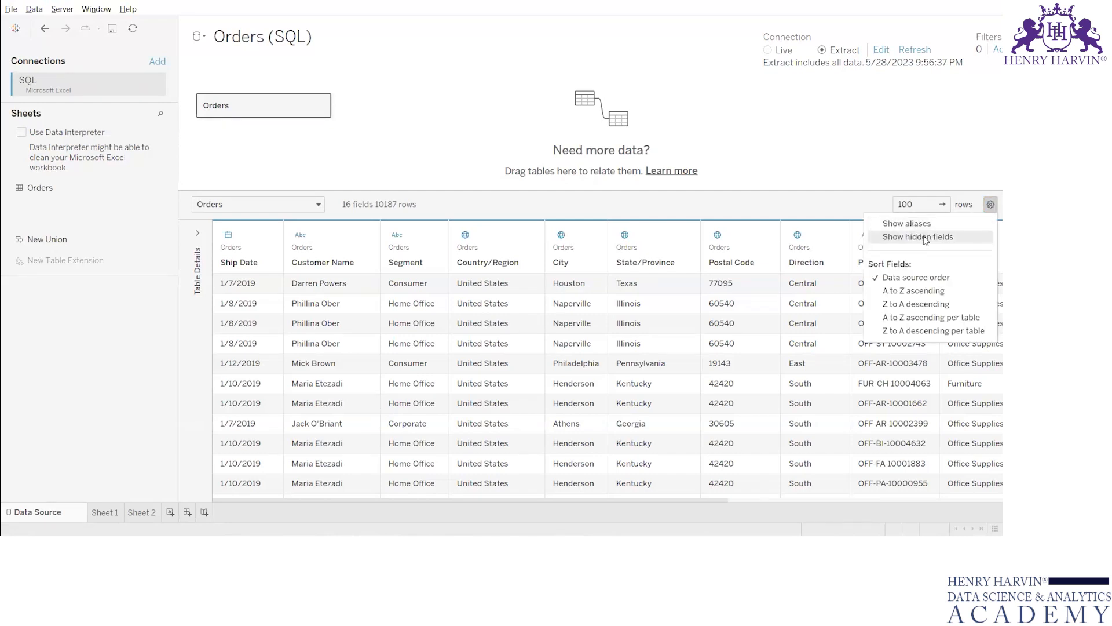
left_click(924, 237)
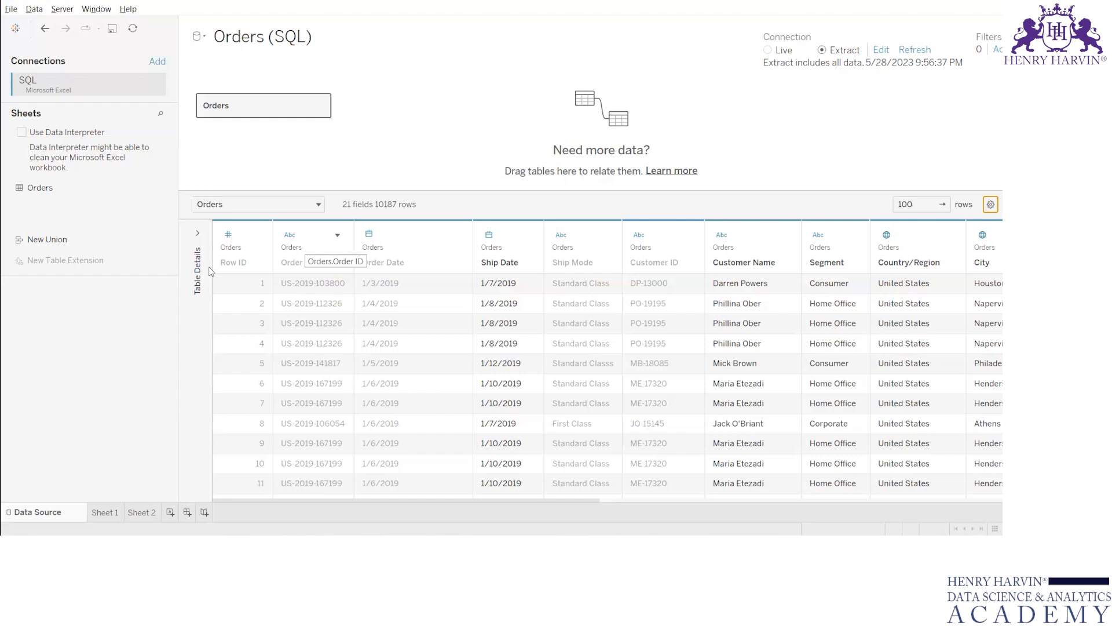
Step: Unhide the Row ID, Order ID, Order Date, Ship Mode and Customer ID columns together
left_click(238, 224)
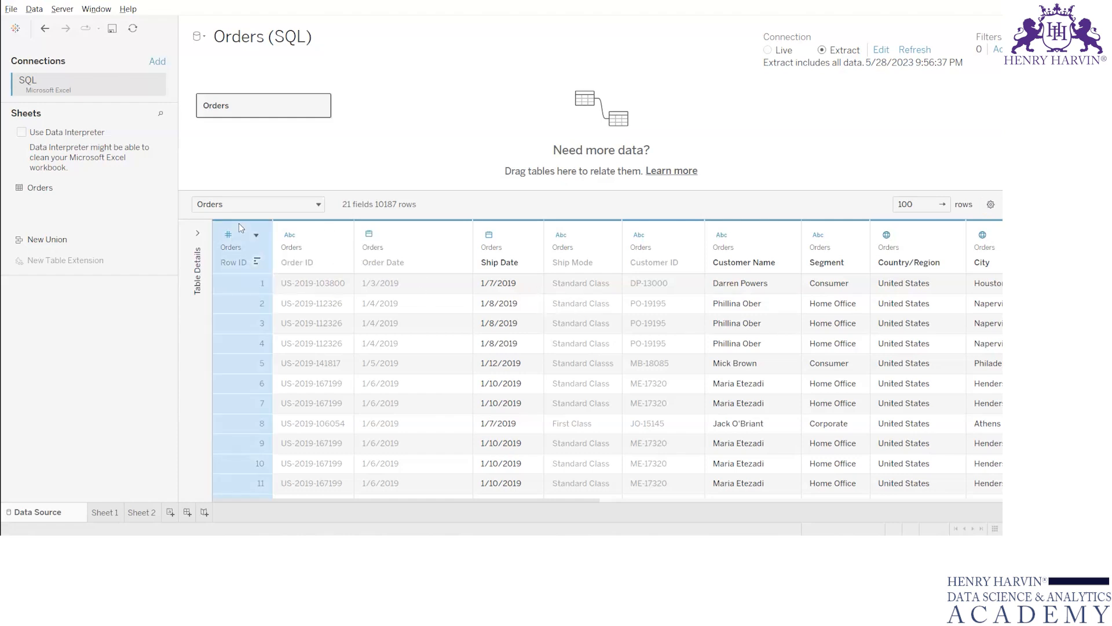
left_click(304, 234, "ctrl")
left_click(434, 242, "ctrl")
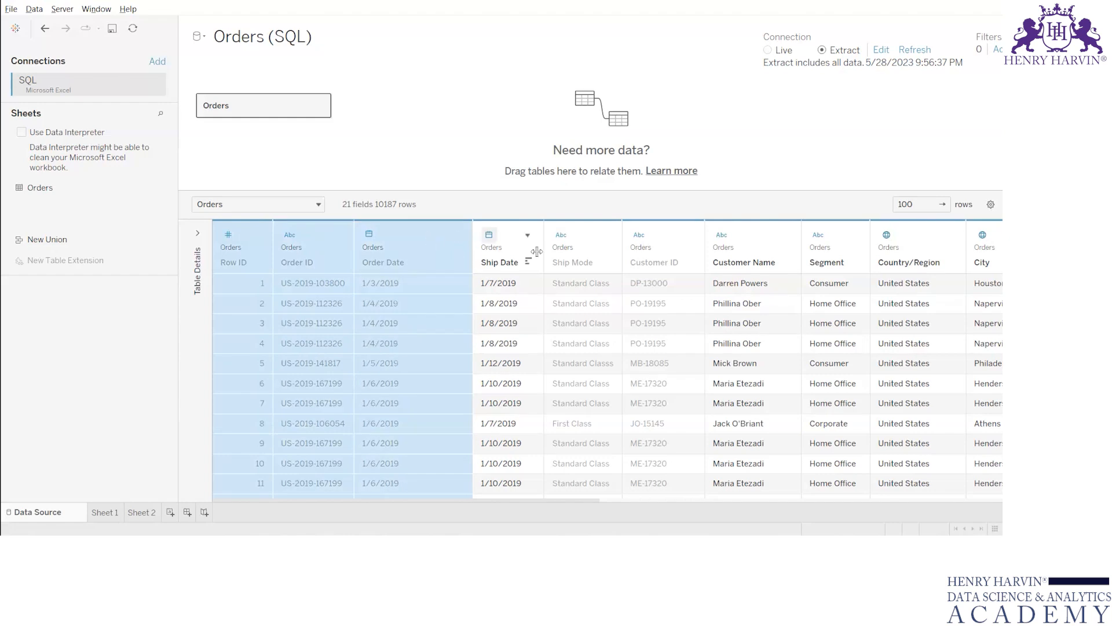
left_click(579, 246, "ctrl")
left_click(673, 243, "ctrl")
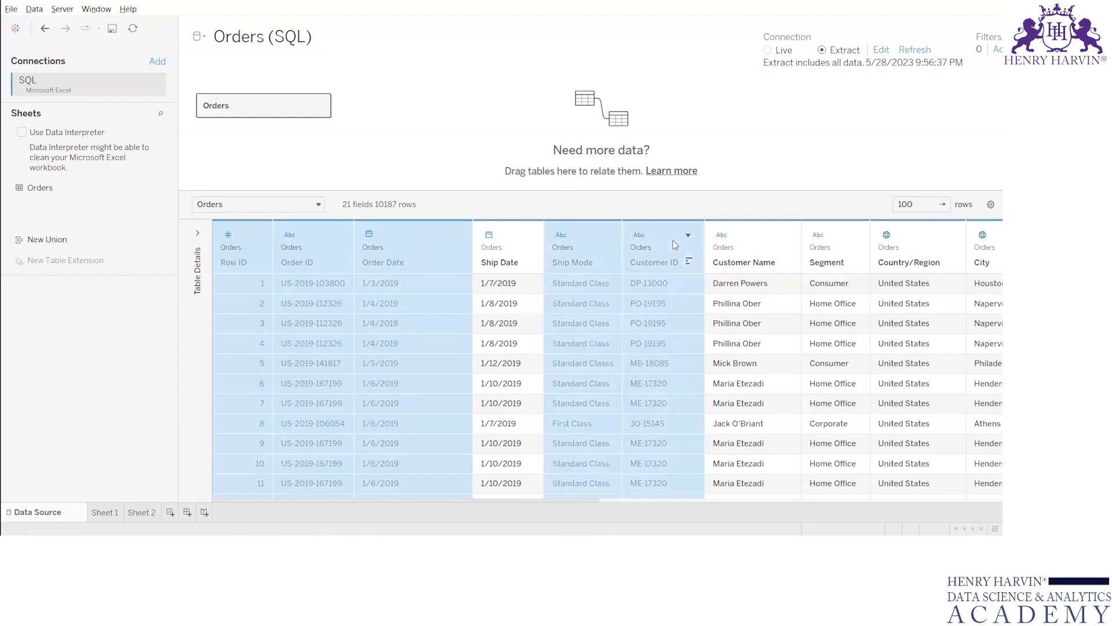
left_click(256, 236)
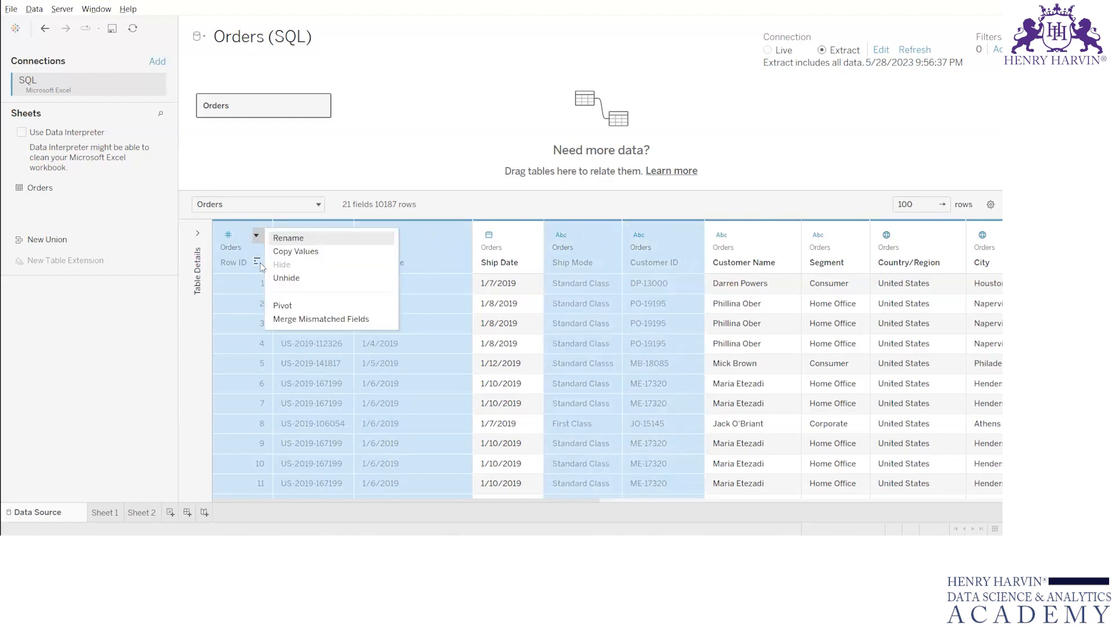
left_click(307, 278)
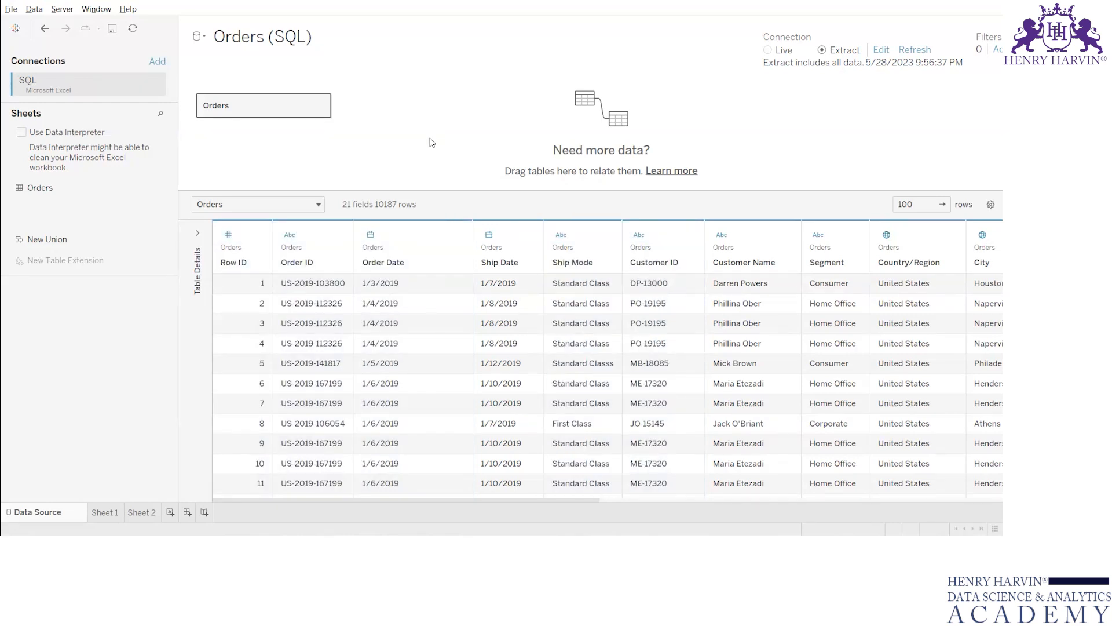
Step: Search Sheet 1's data fields for "order" to check the unhidden order fields, and clear the search
left_click(104, 513)
left_click(43, 93)
type("order")
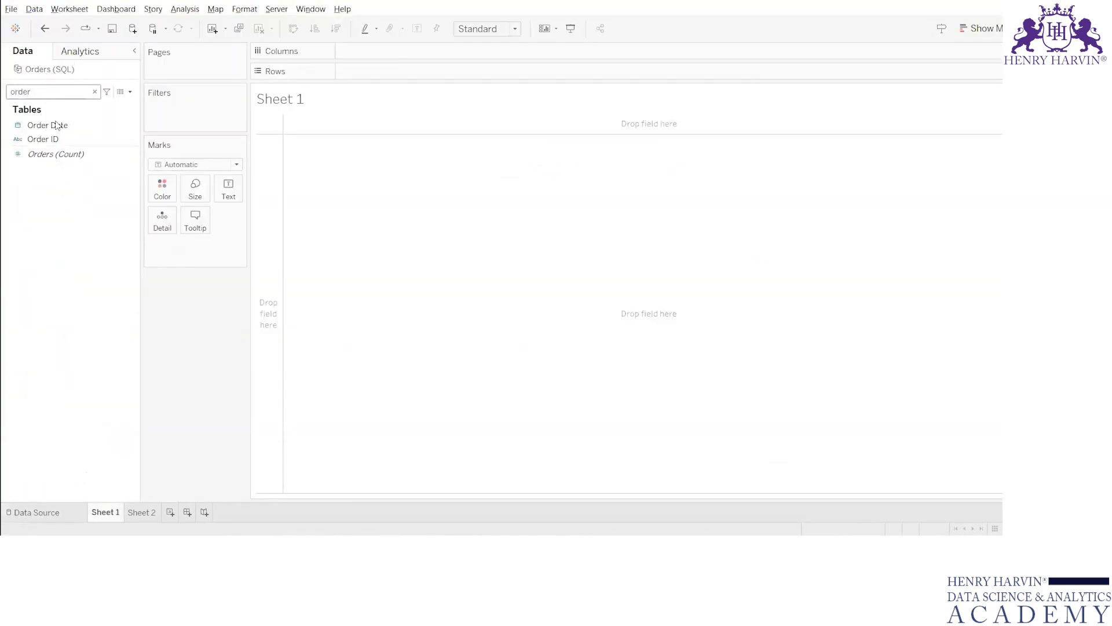
left_click(62, 125)
left_click(94, 92)
left_click(81, 445)
Step: Examine the available options for the Row ID column on the Data Source page without applying any
left_click(68, 516)
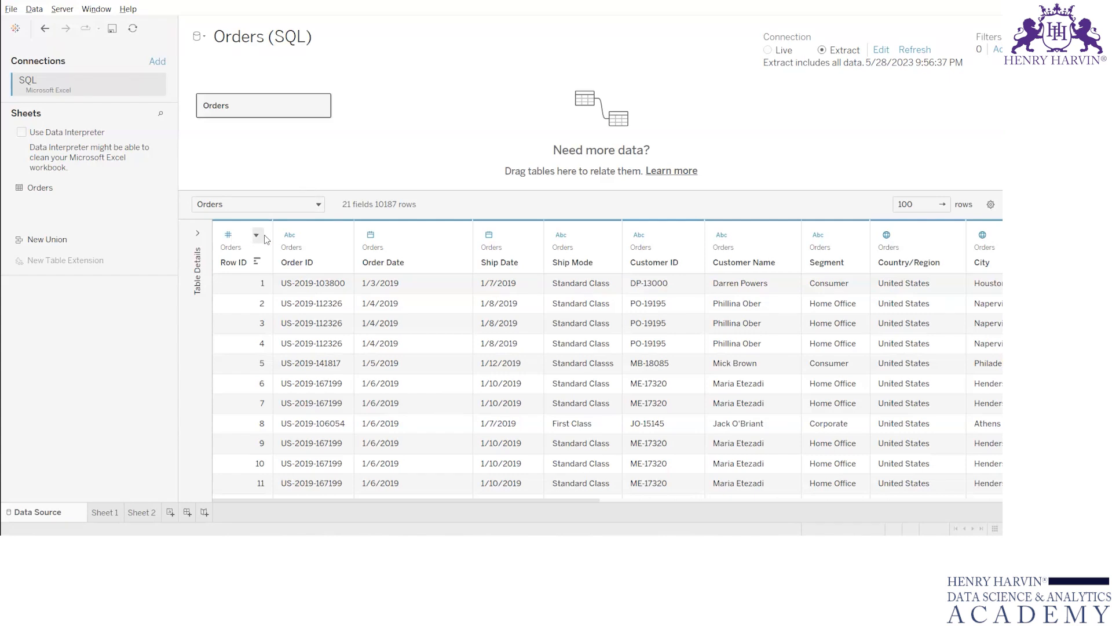
left_click(257, 235)
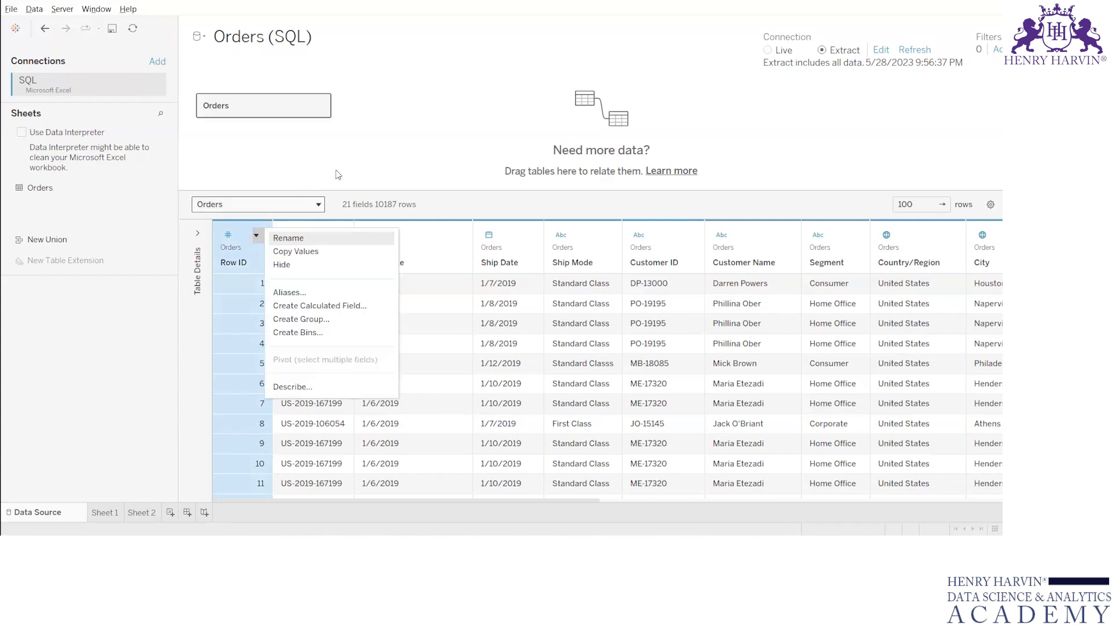
left_click(368, 157)
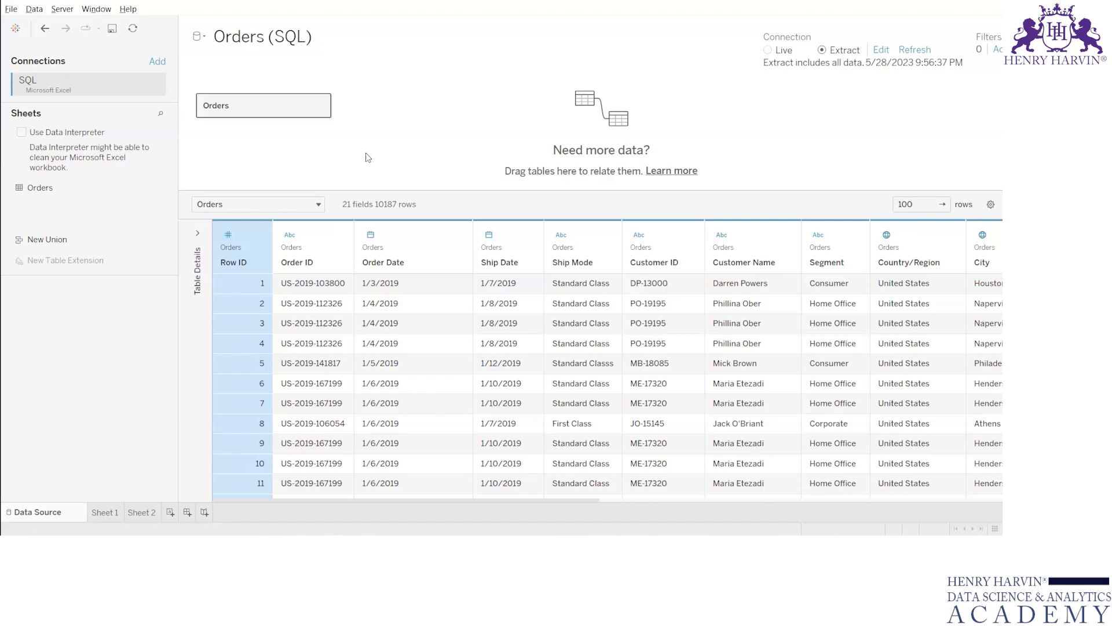
Step: Examine the options of Sheet 1's data field list, such as hiding all unused fields, without applying any
left_click(103, 512)
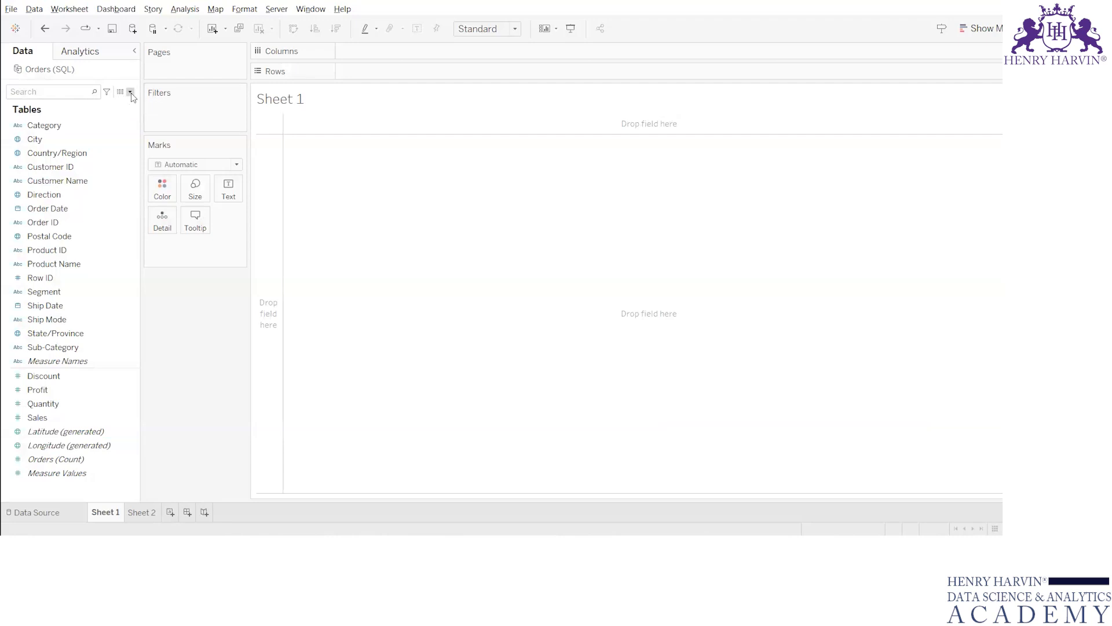
left_click(131, 92)
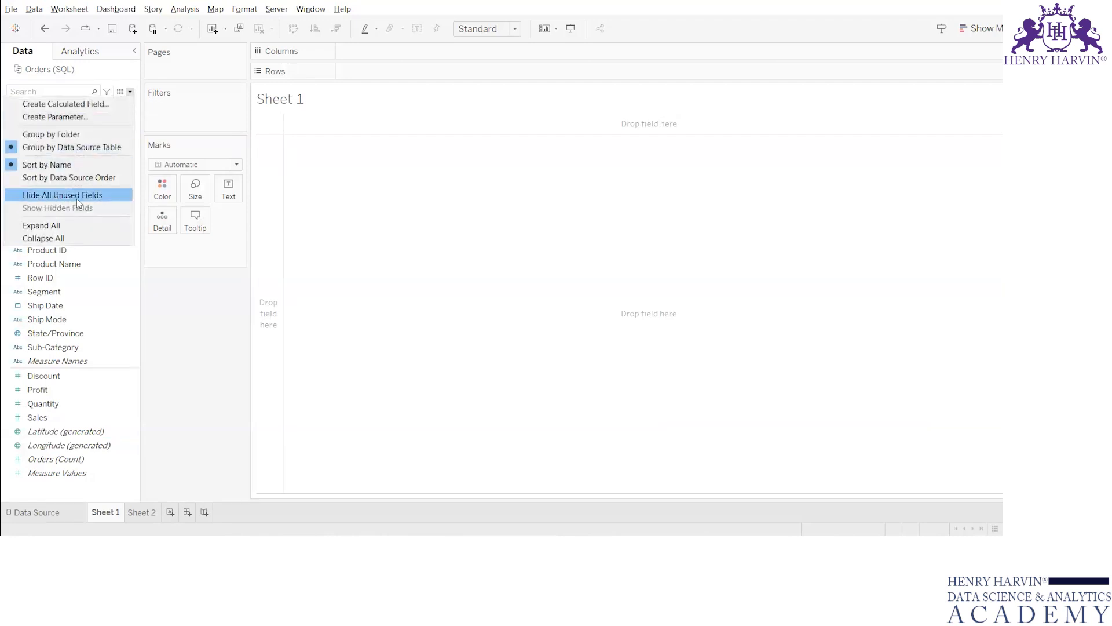
left_click(190, 323)
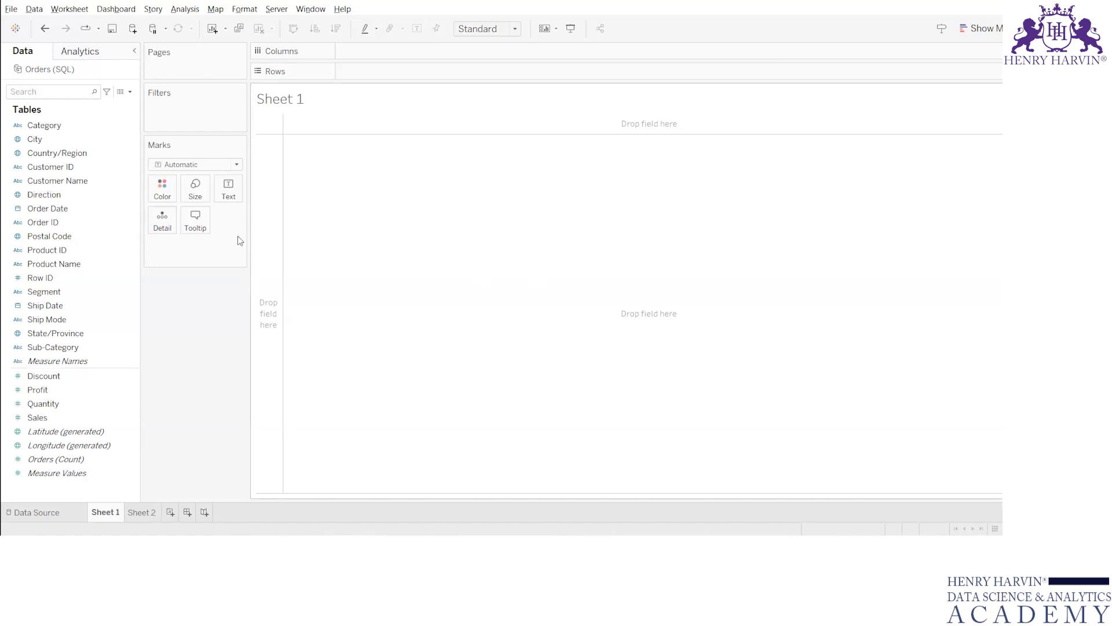
left_click(104, 237)
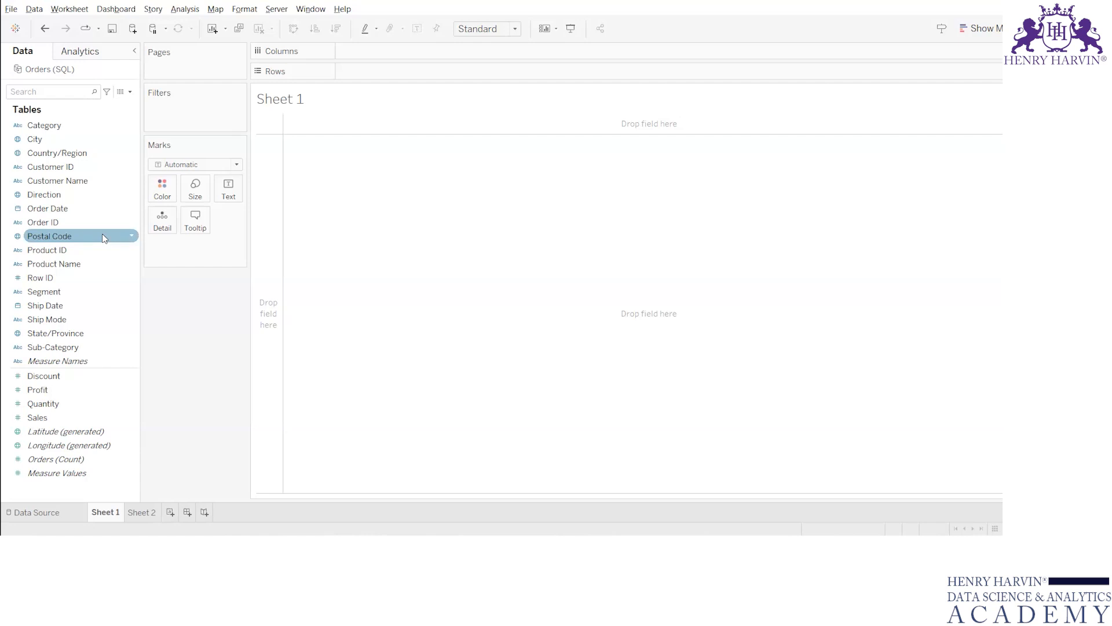
Step: Create a calculated field from the Row ID column on the Data Source page, with the formula 1+1
left_click(72, 514)
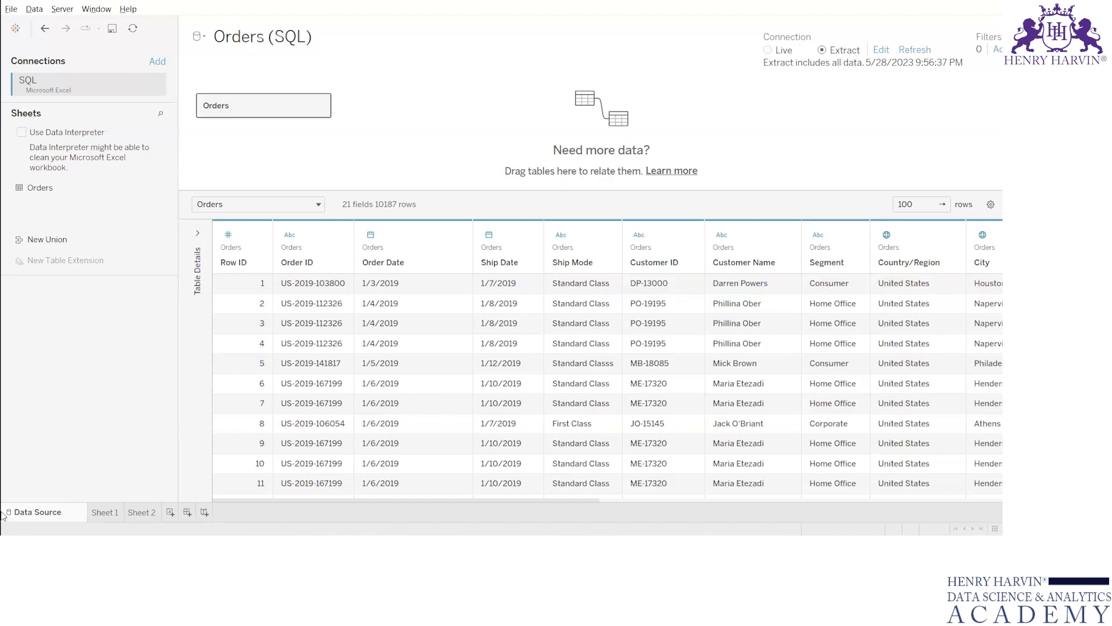
left_click(257, 237)
left_click(257, 236)
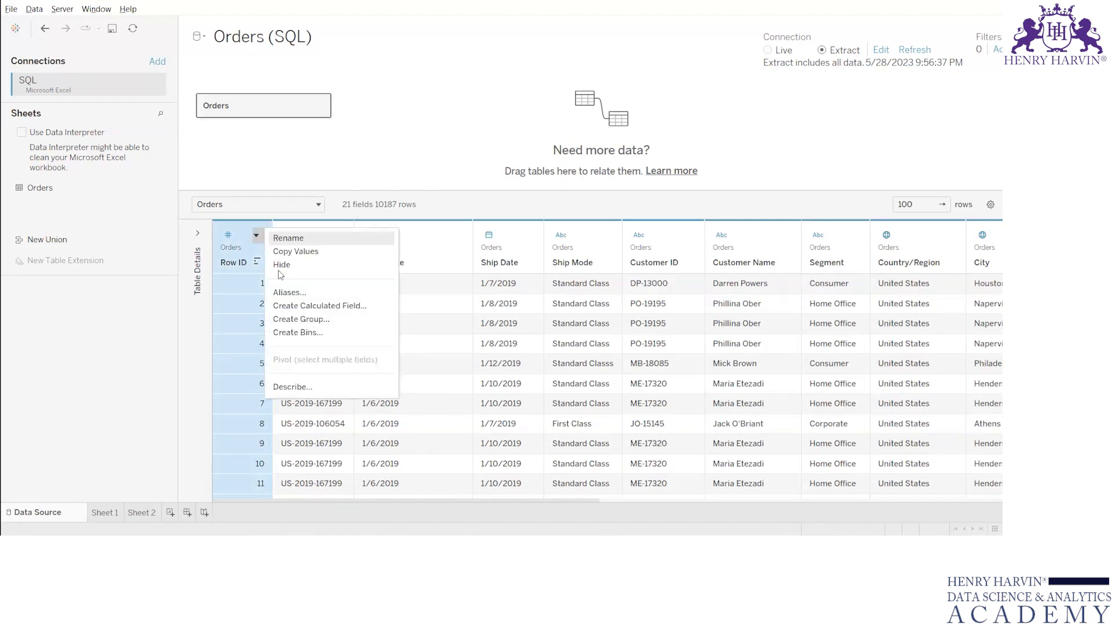
left_click(332, 304)
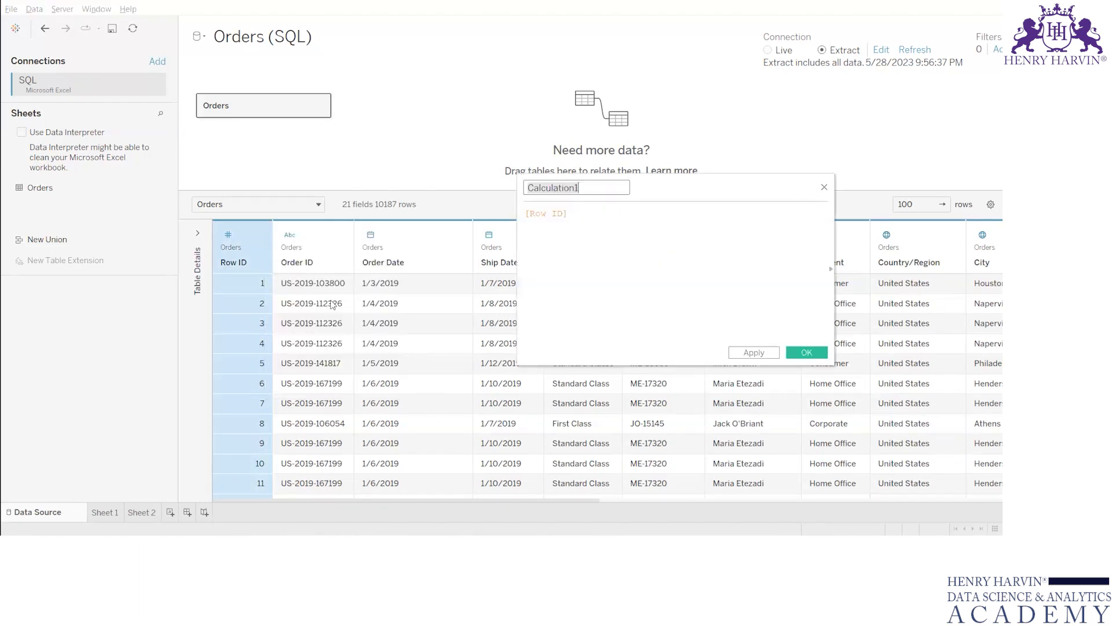
key("ctrl+a")
key("BackSpace")
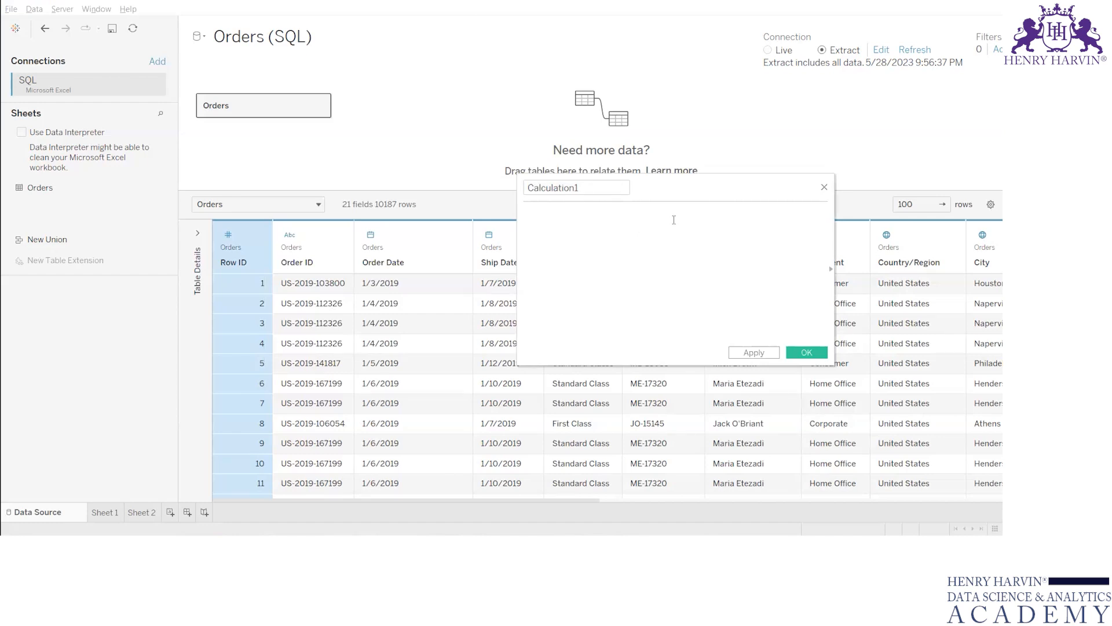
type("1+1")
left_click(805, 353)
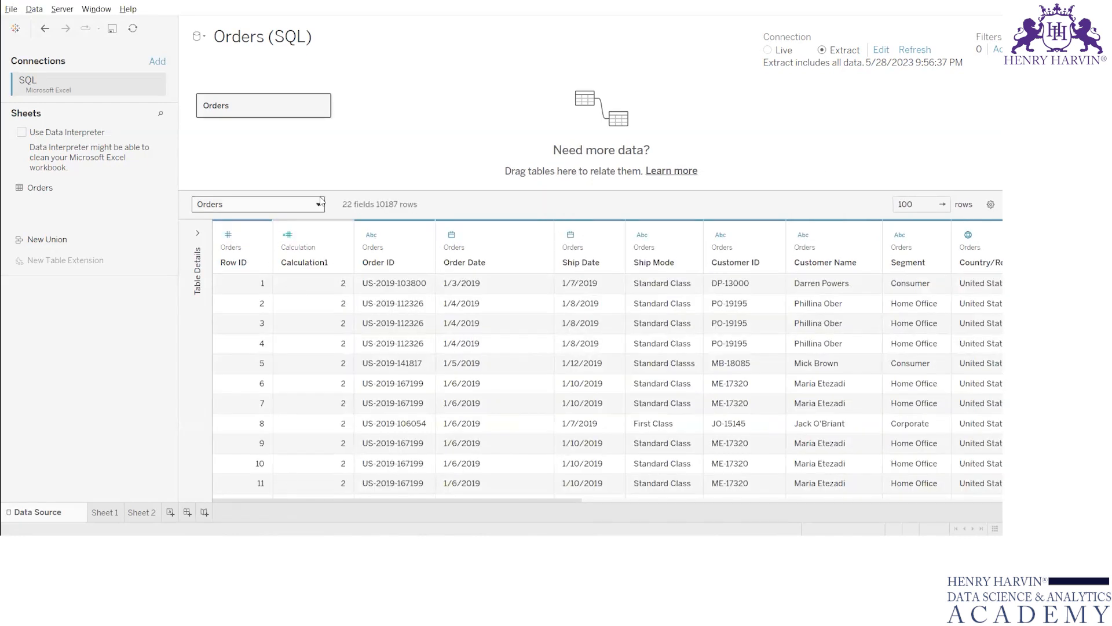
Step: Edit the new calculated field beside Row ID and rename it "Add 1+1"
left_click(340, 235)
left_click(340, 235)
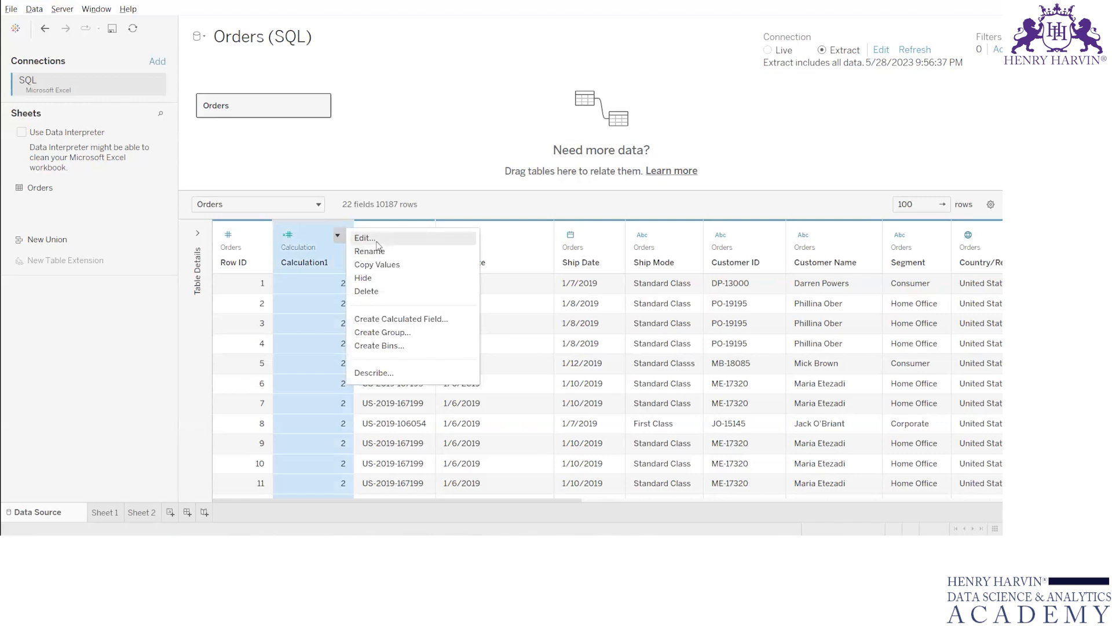
left_click(378, 245)
double_click(588, 192)
key("BackSpace")
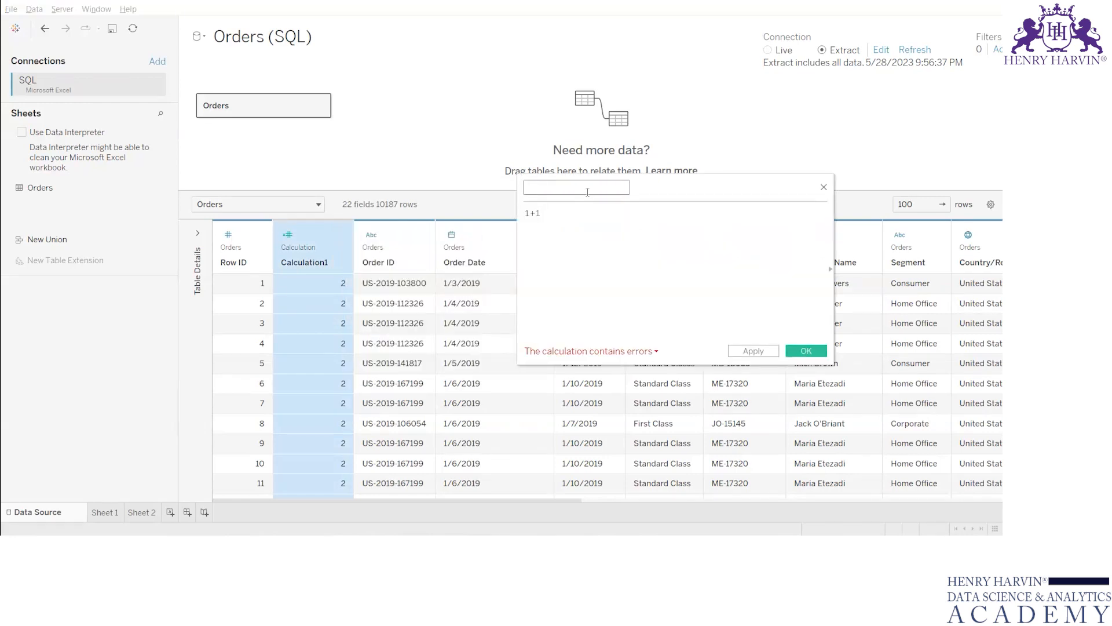
type("Add 1+1")
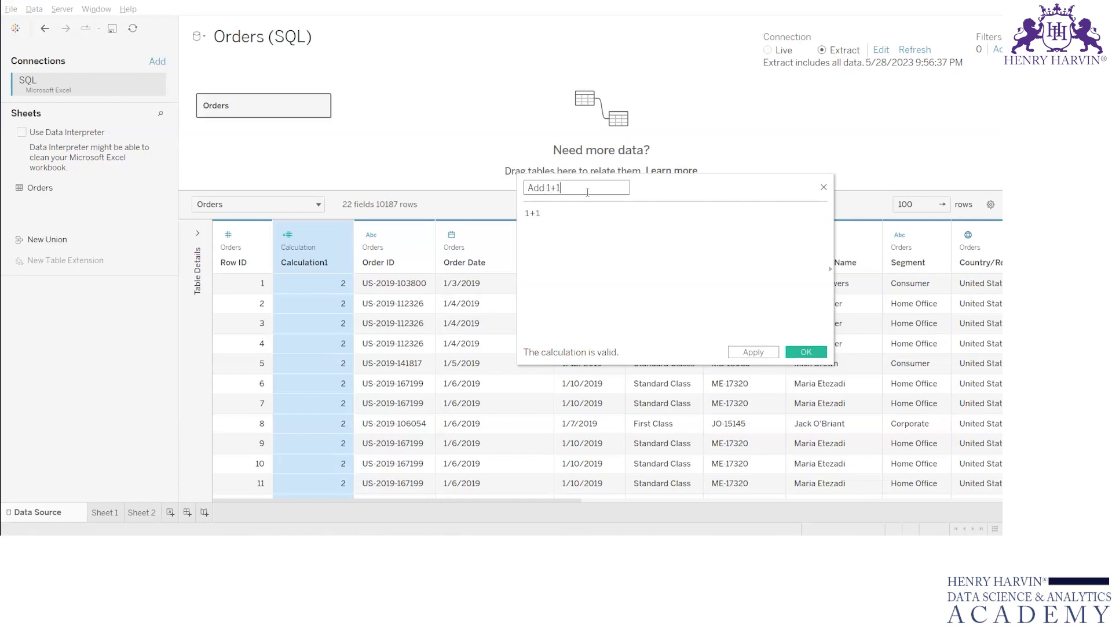
left_click(813, 353)
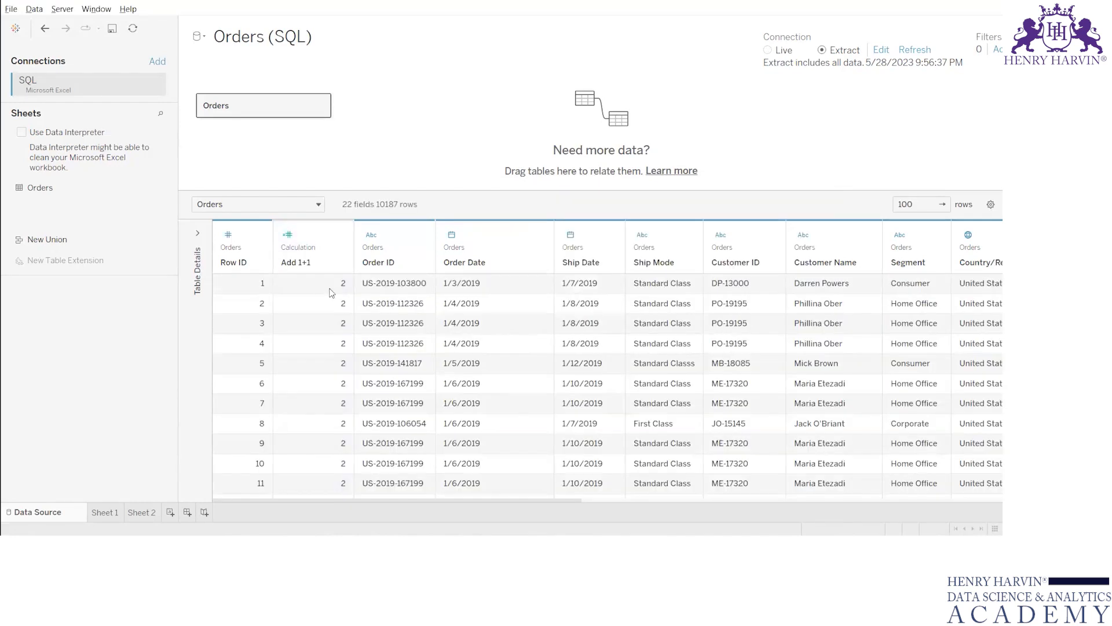
Step: Look over the values of the Add 1+1 calculated field in the data grid and delete the field
scroll(341, 399, "down", 2)
scroll(341, 400, "down", 15)
scroll(340, 400, "up", 15)
scroll(341, 399, "up", 2)
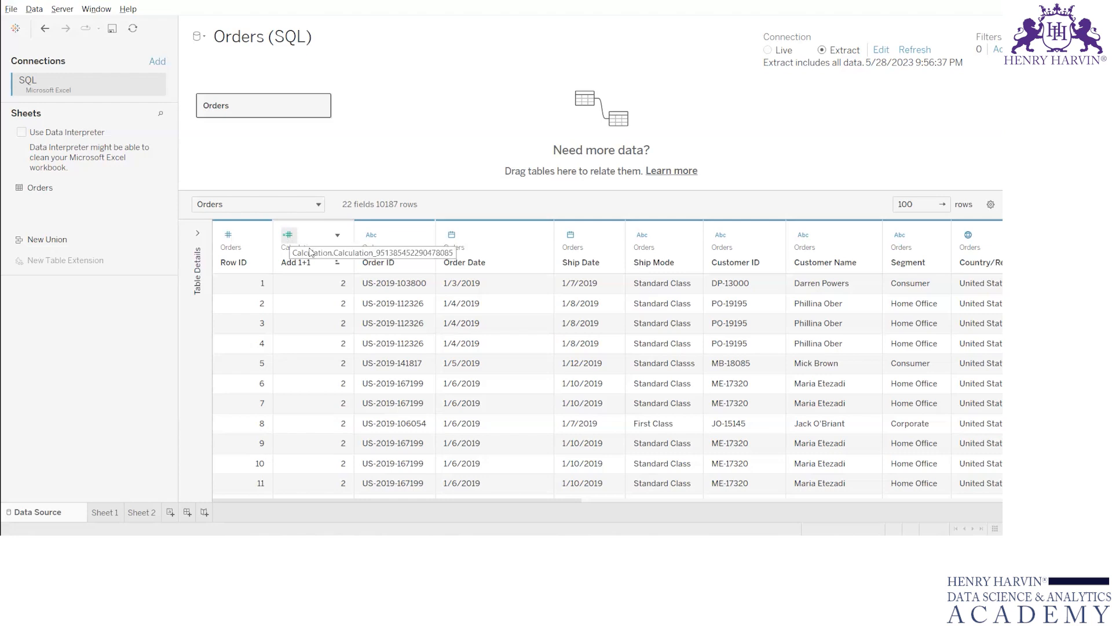
left_click(337, 235)
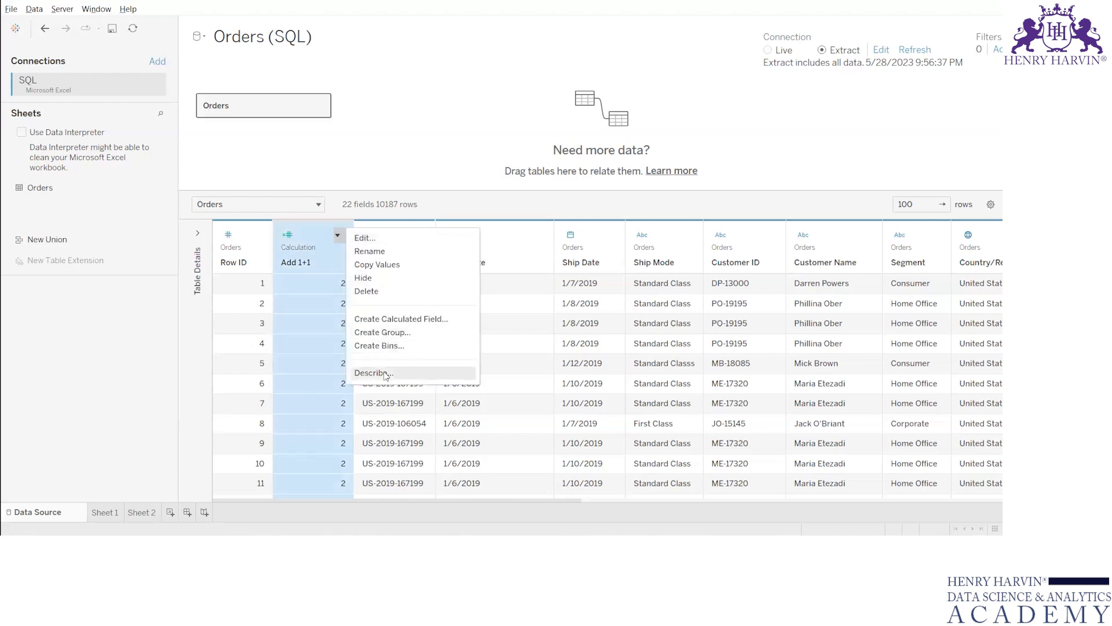
left_click(406, 291)
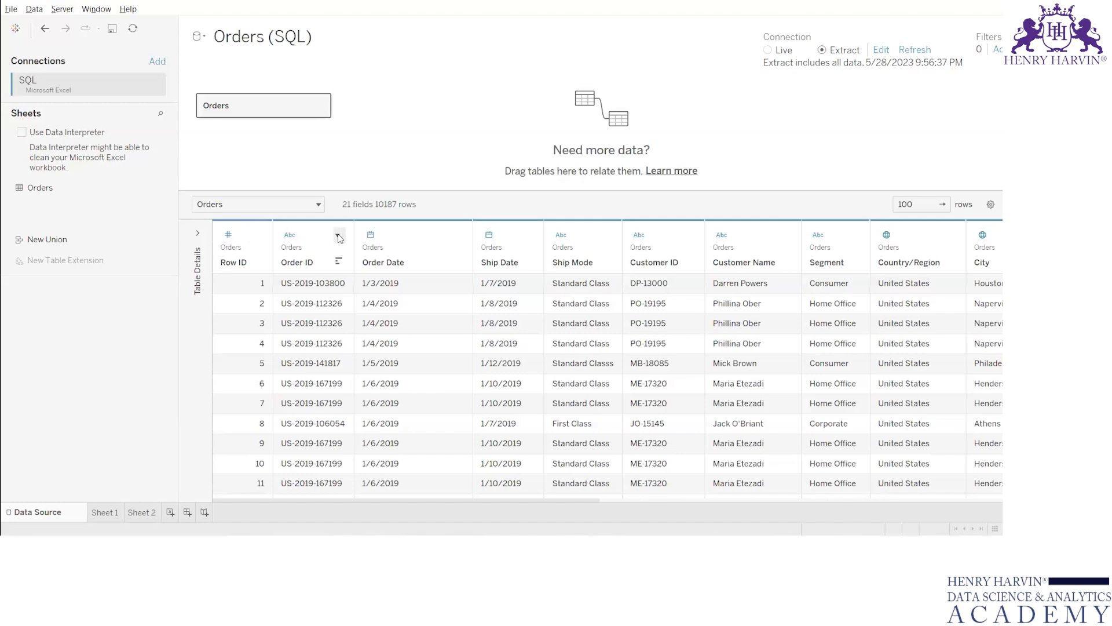
Step: Start a calculated field from the Order ID column and name it "Sales+100"
left_click(338, 236)
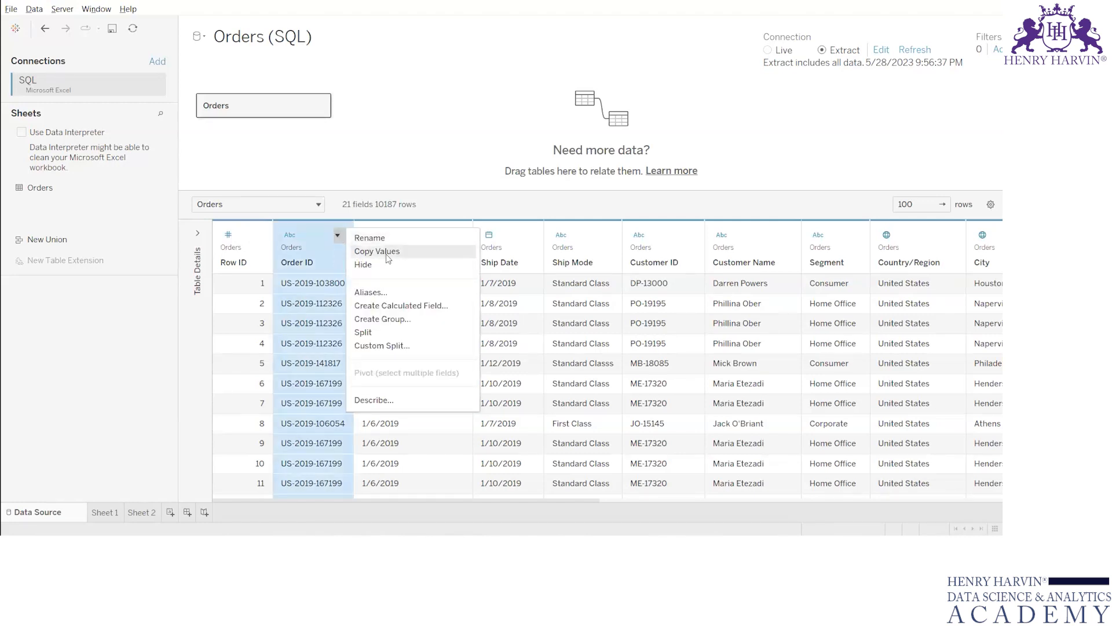
left_click(401, 305)
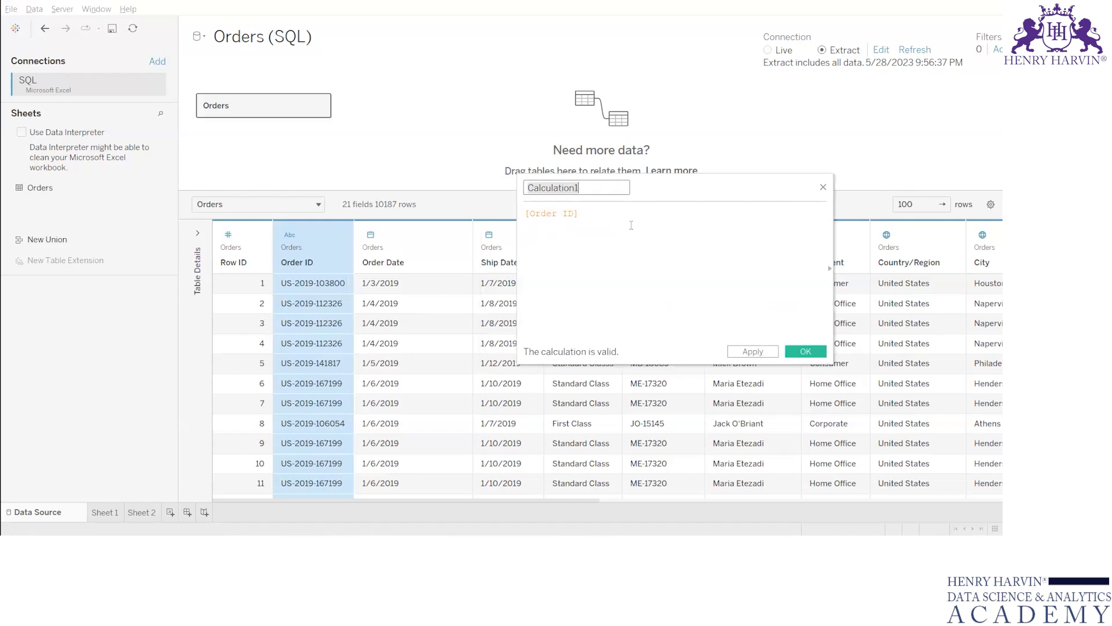
left_click(606, 190)
double_click(605, 190)
key("BackSpace")
type("Su")
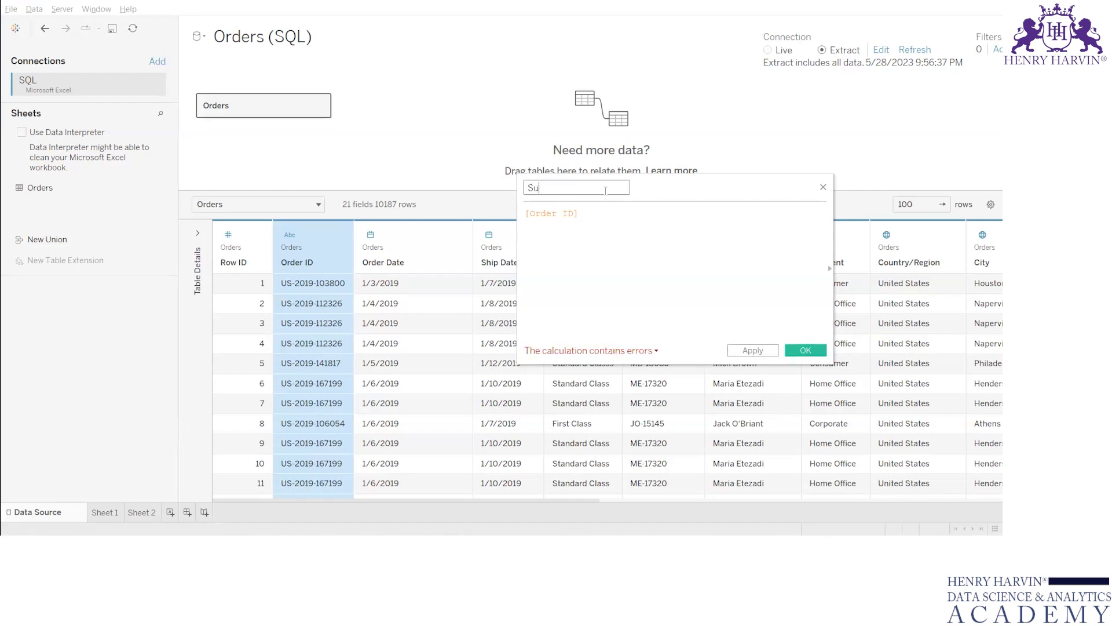
key("BackSpace")
key("BackSpace")
type("Sales")
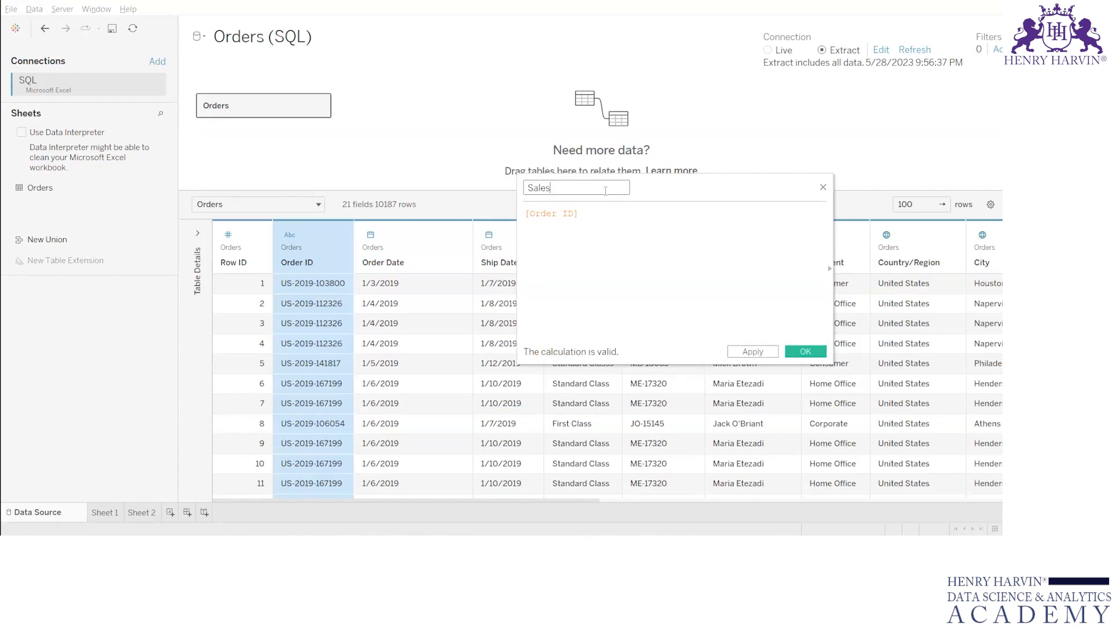
type("+100")
Step: Replace the Sales+100 formula with SUM([Sales])+100, save the field and check its column options
key("Tab")
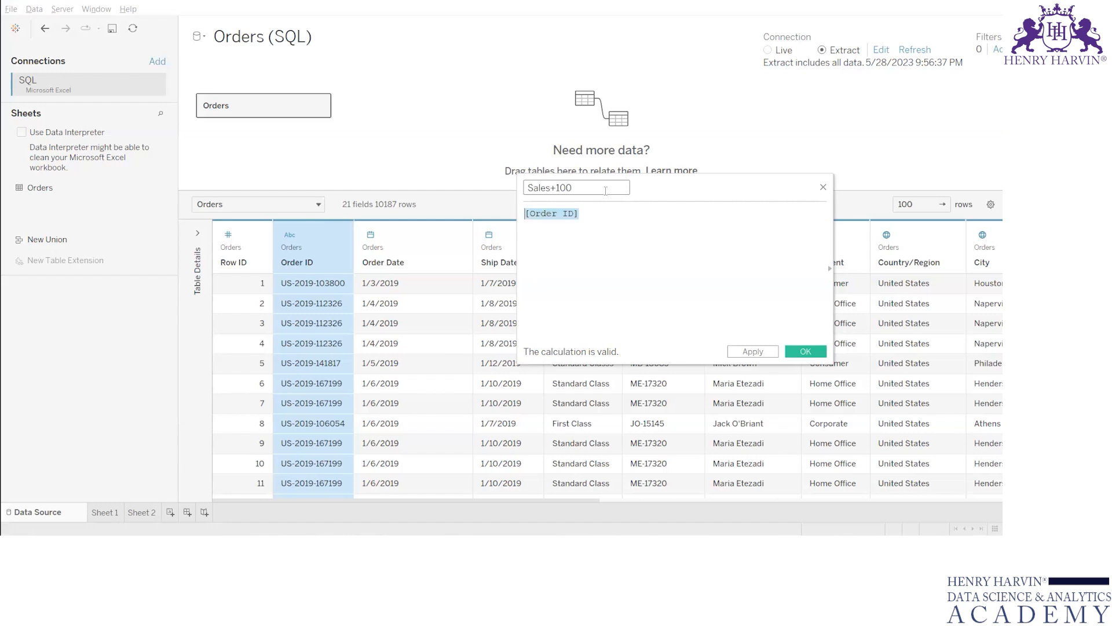
type("SUM(sale")
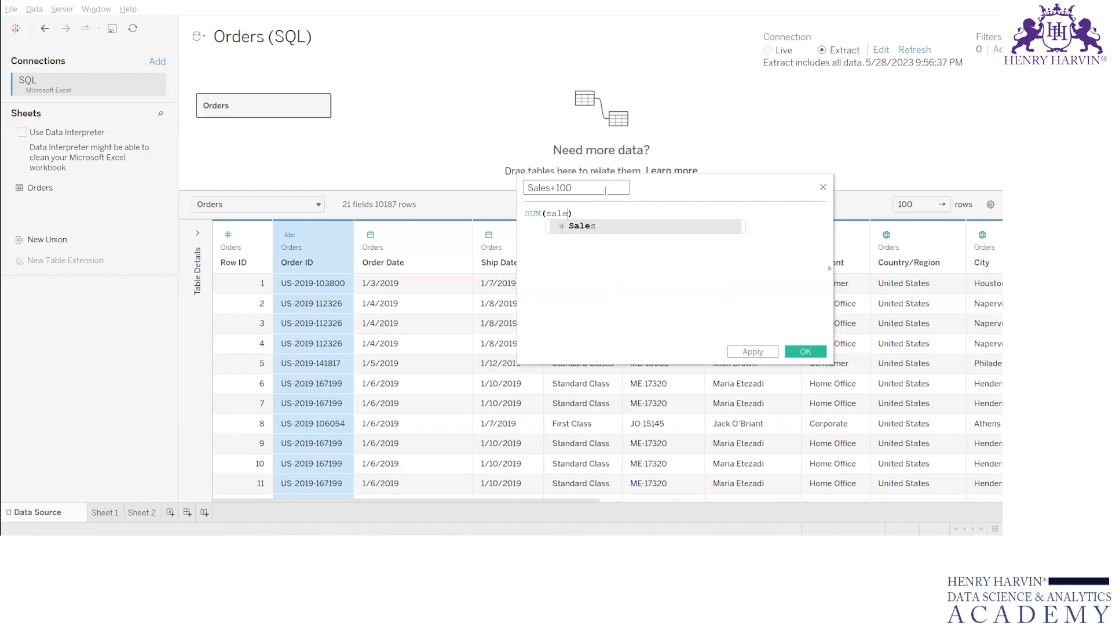
key("Return")
type("+100")
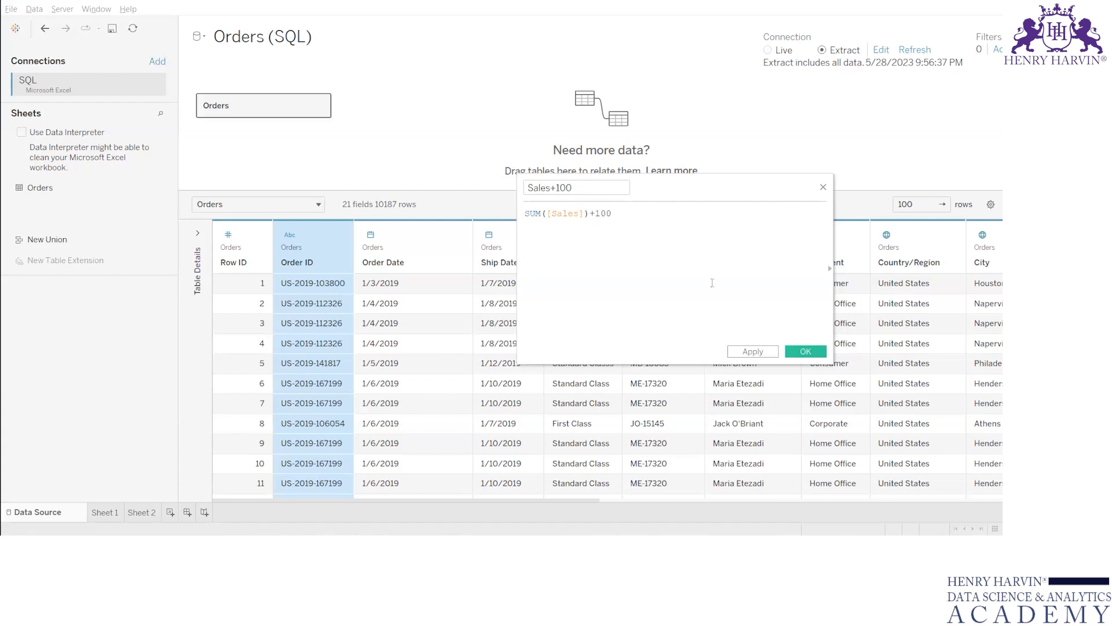
left_click(795, 352)
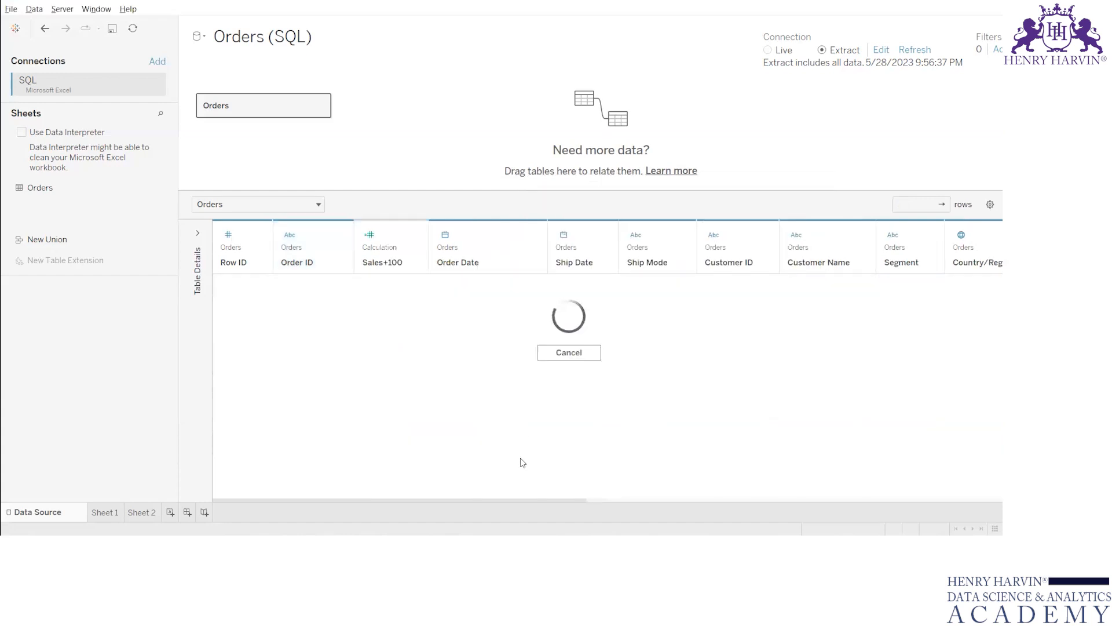
left_click_drag(811, 477, 461, 458)
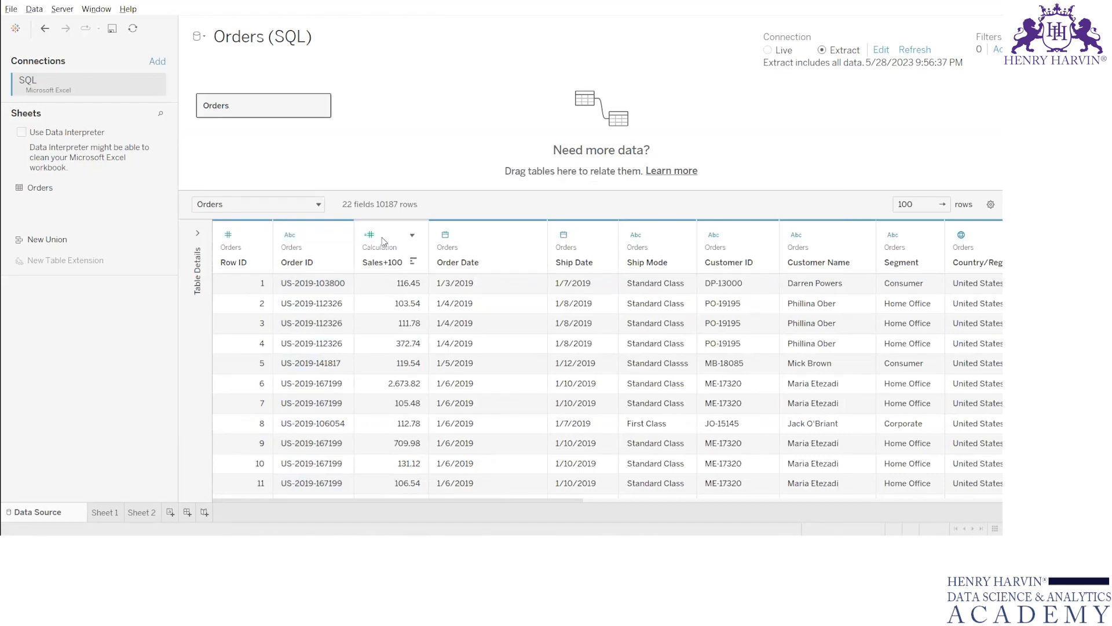
left_click(412, 235)
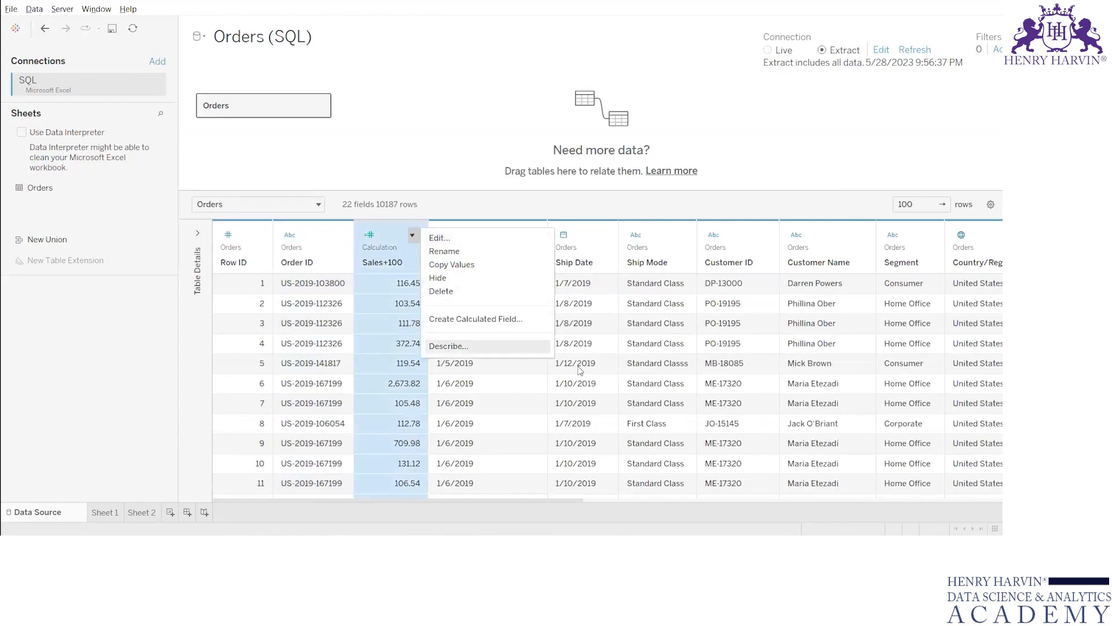
left_click(527, 467)
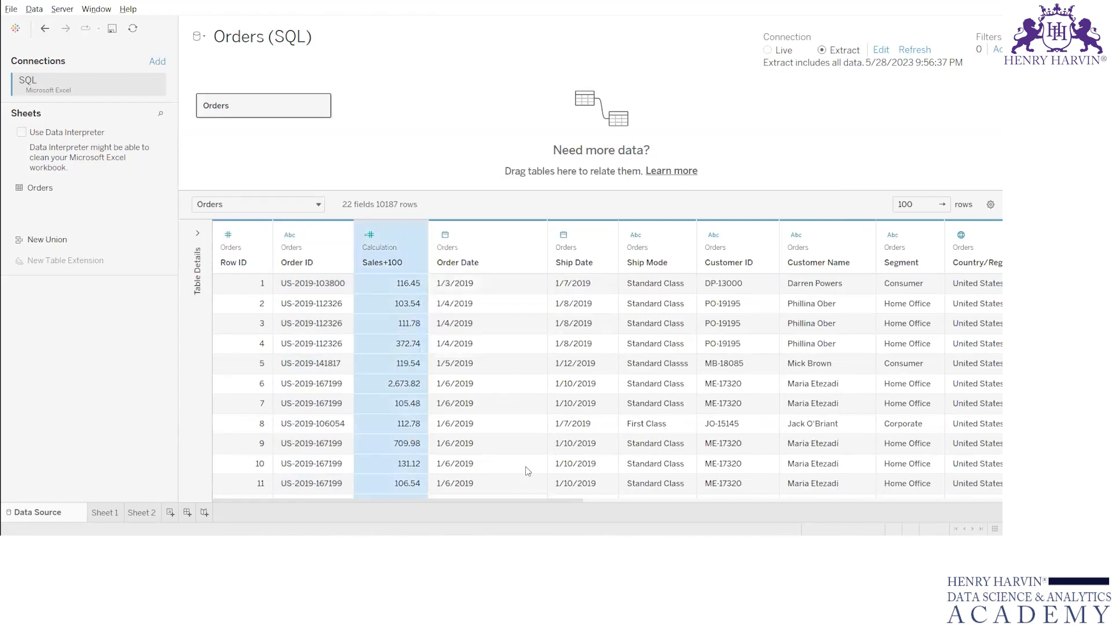
Step: On Sheet 1, search the data fields for "sub" and place Sub-Category on Rows
left_click(113, 512)
type("sale")
left_click(56, 138)
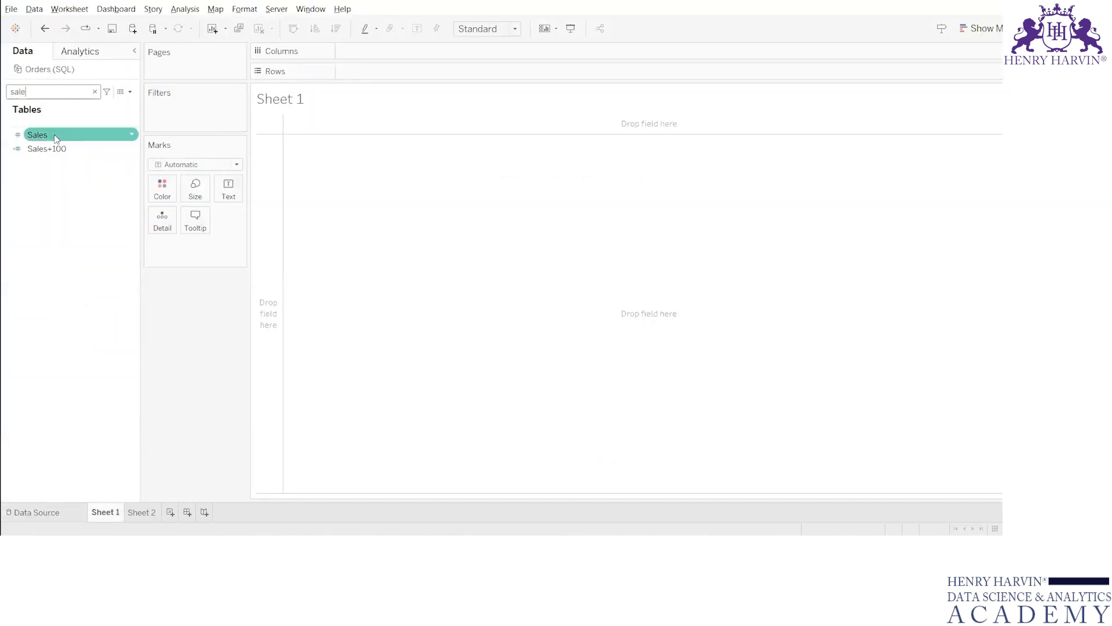
left_click_drag(56, 137, 67, 105)
double_click(70, 86)
type("sub")
left_click(74, 126)
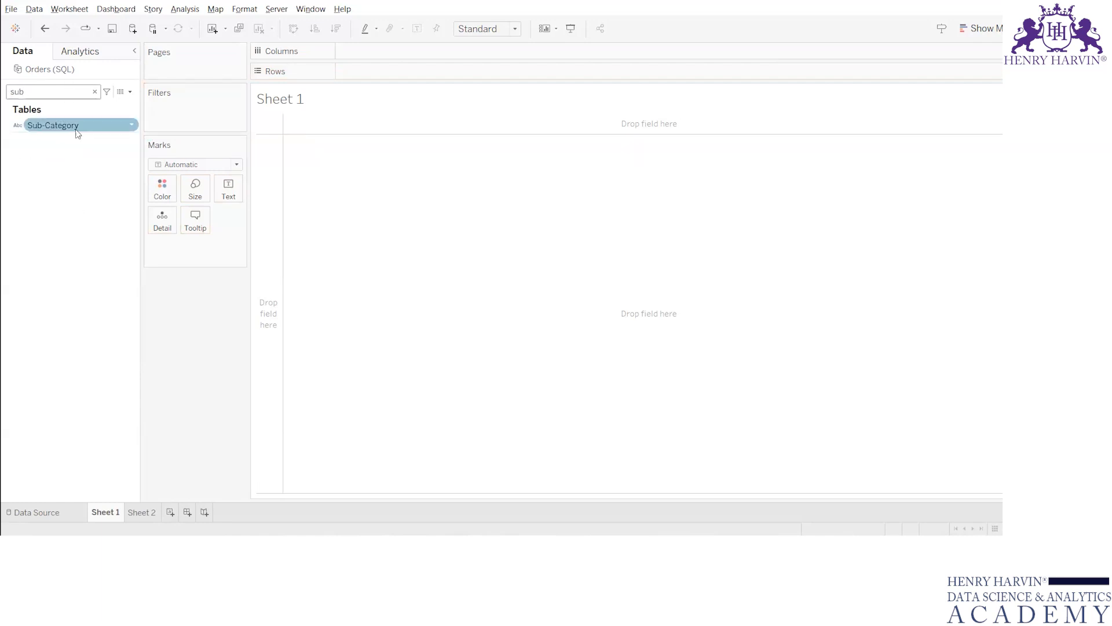
left_click_drag(74, 128, 390, 77)
Step: Search the fields for "sale" and add both Sales+100 and Sales as measures to the Sub-Category table
left_click(51, 94)
type("sale")
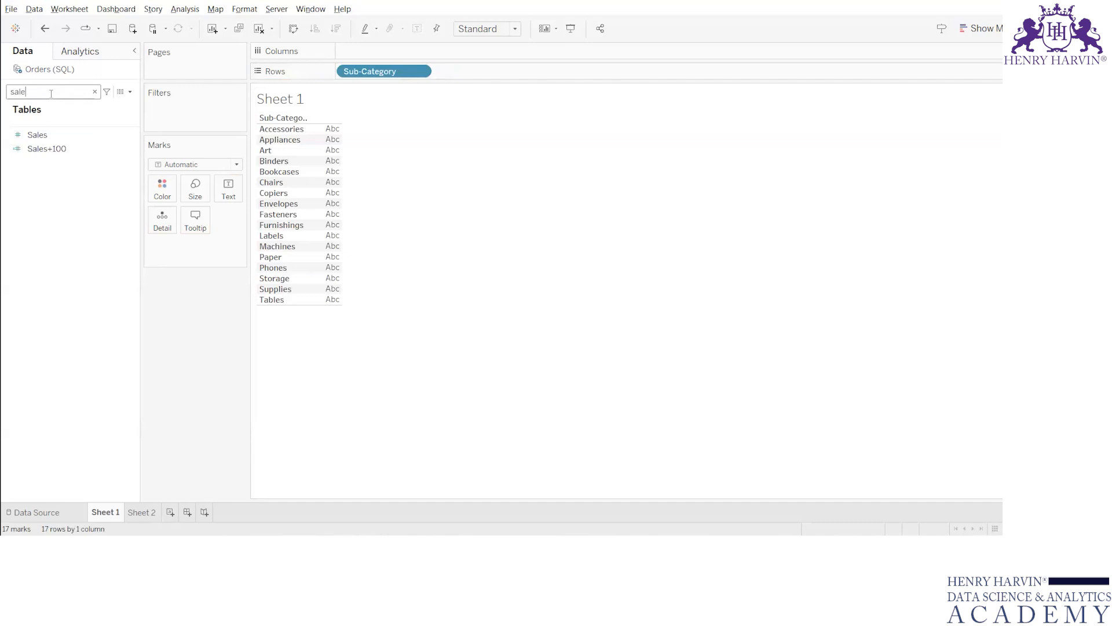
left_click(46, 149)
double_click(45, 147)
double_click(79, 133)
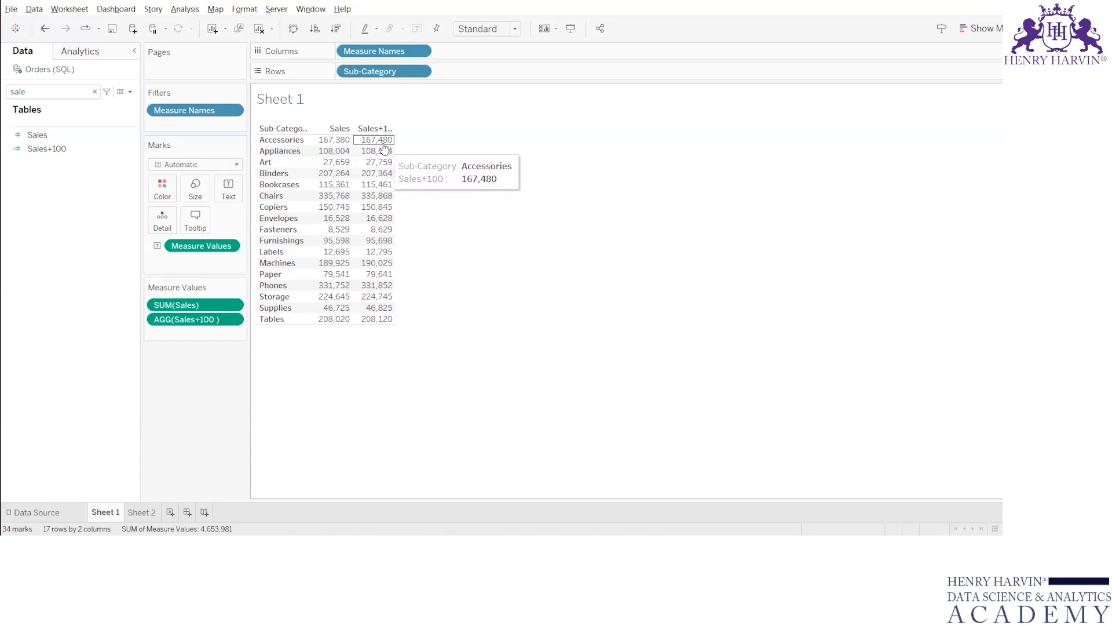
Step: Edit the Sales+100 calculated field so its formula adds 200 to SUM([Sales]), and save it
left_click(58, 150)
right_click(58, 151)
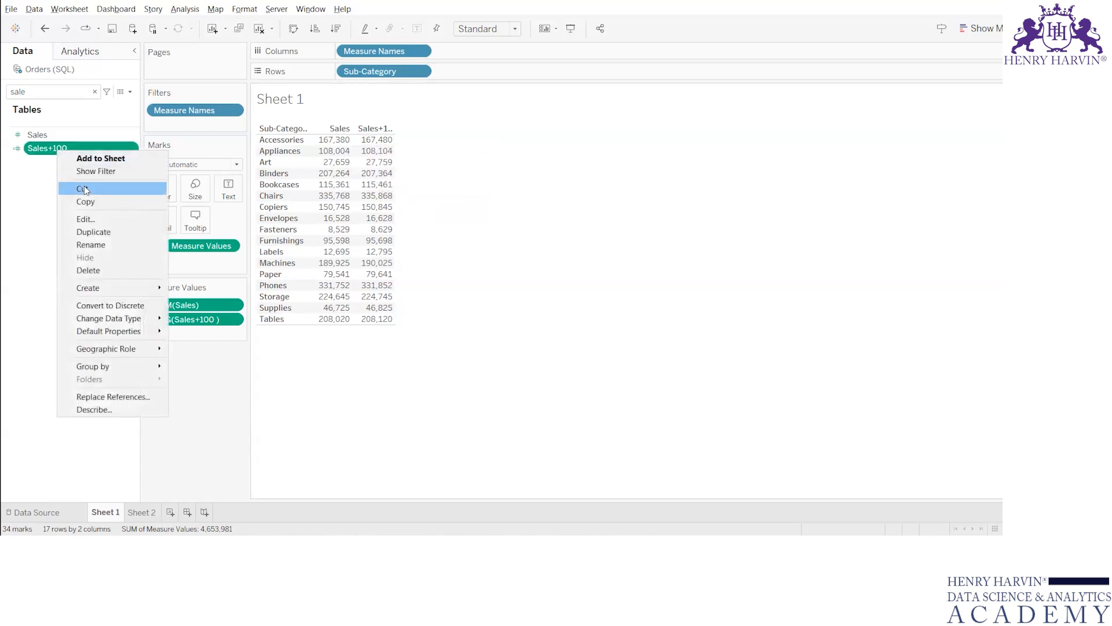
left_click(88, 218)
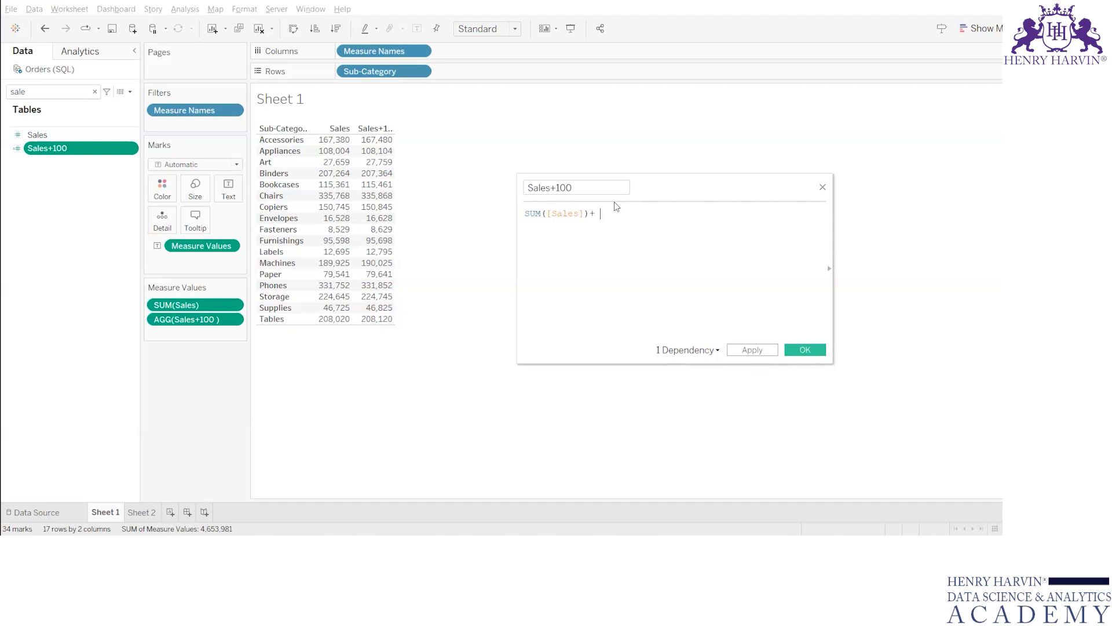
type("200")
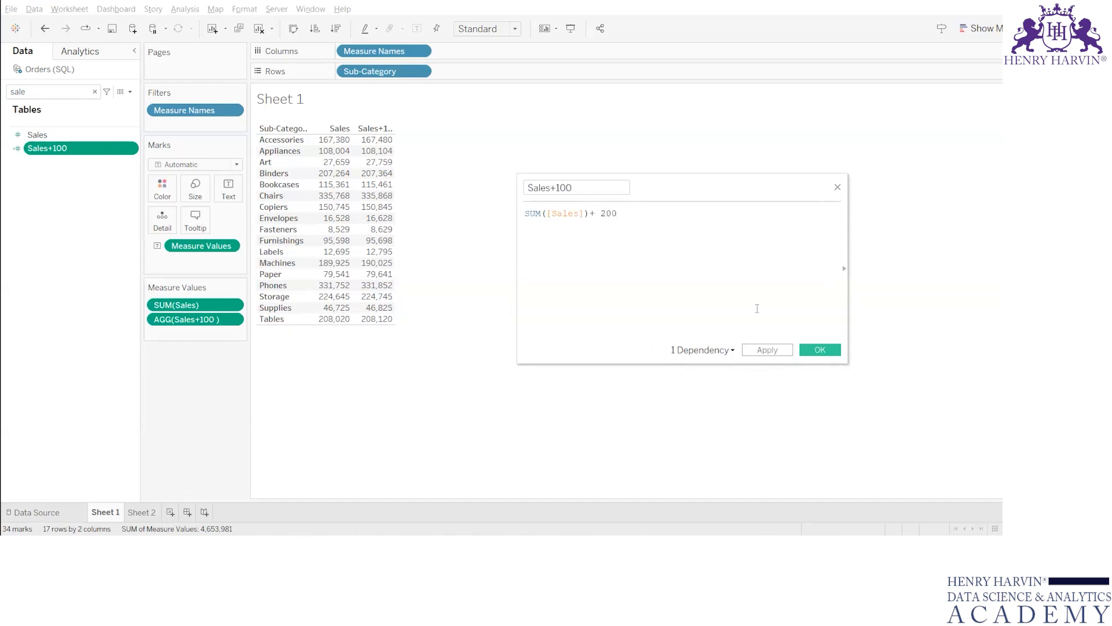
left_click(820, 349)
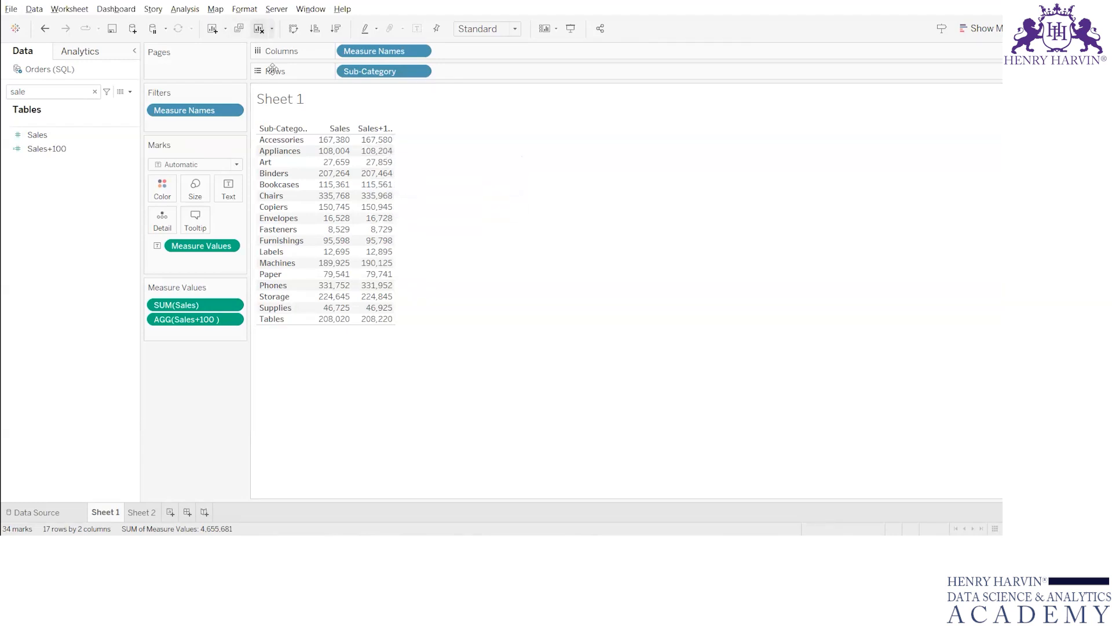
Step: Clear Sheet 1 and delete the Sales+100 calculated field on the Data Source page
left_click(259, 28)
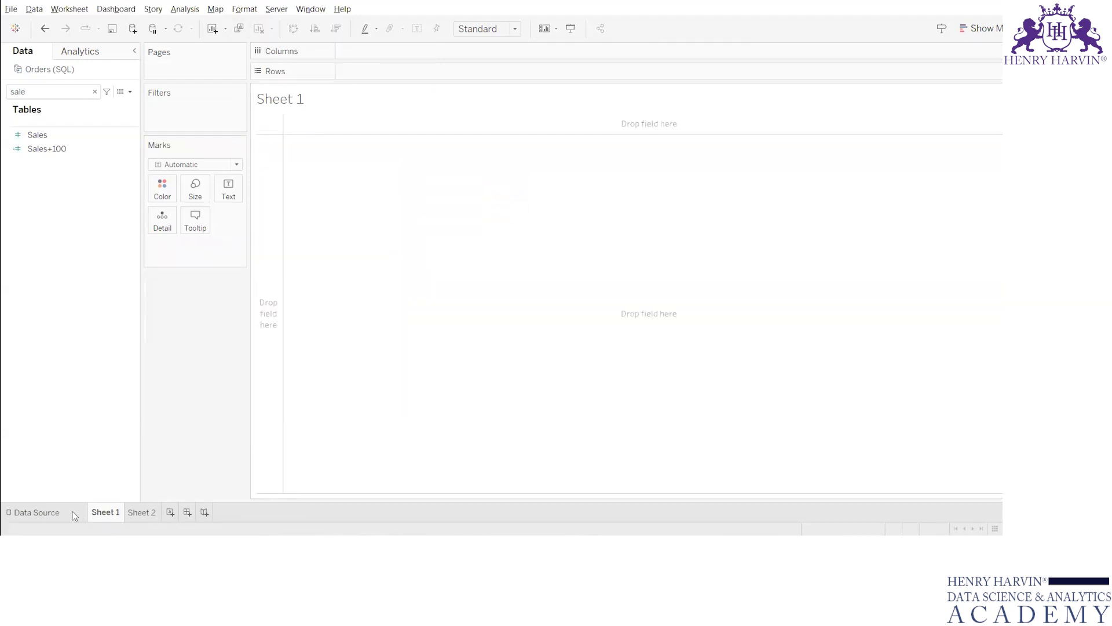
left_click(72, 511)
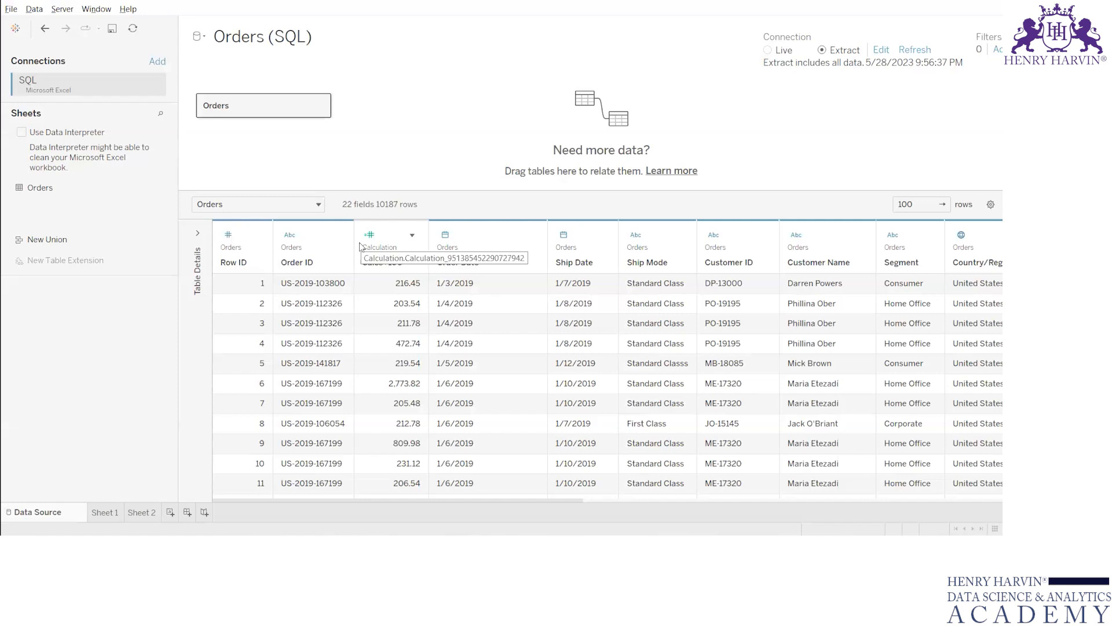
left_click(412, 235)
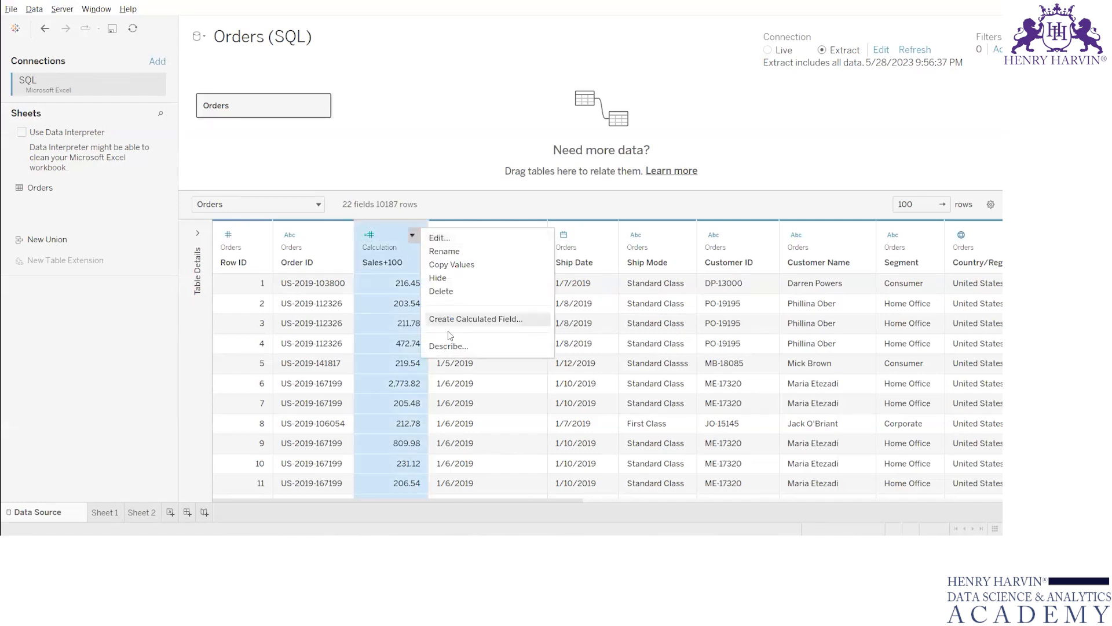
left_click(361, 221)
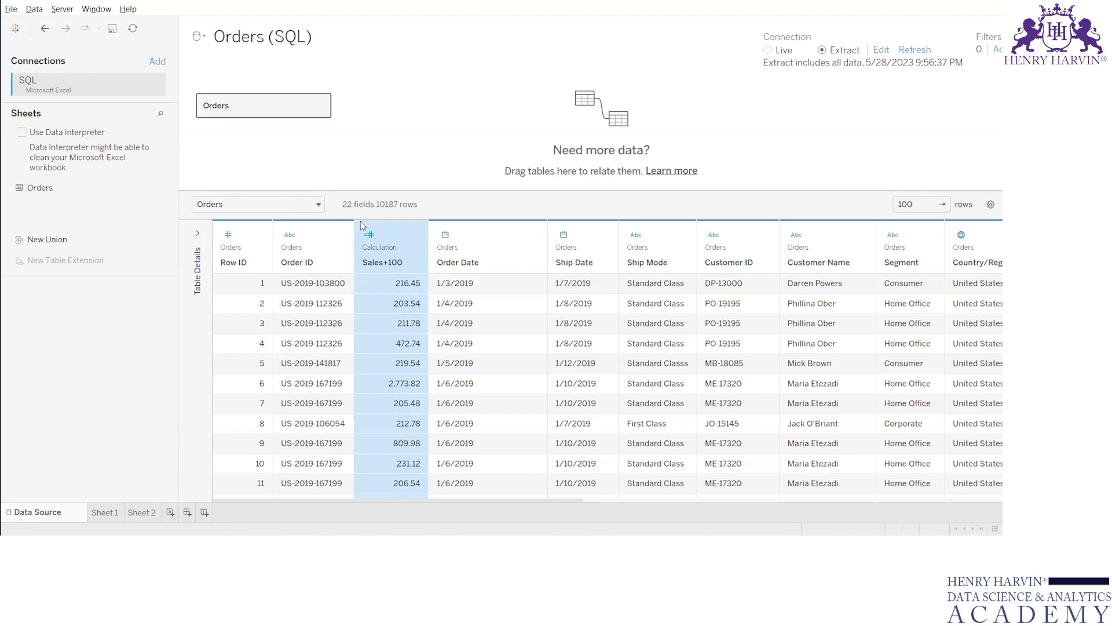
key("Delete")
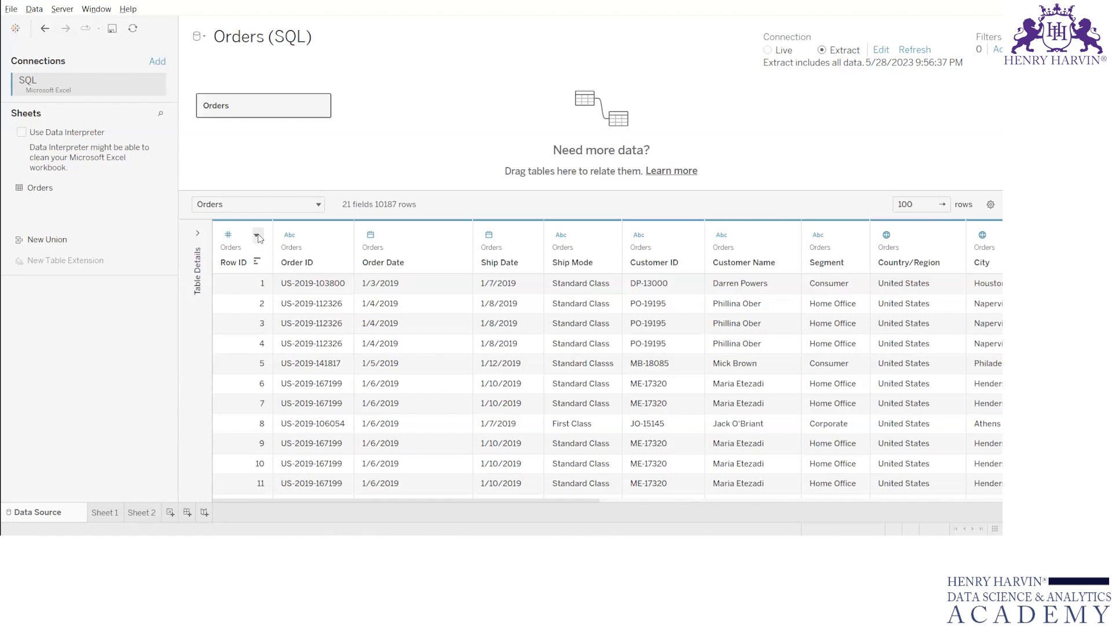
Step: Start a calculated field from Row ID and examine the function list and its categories in the editor
left_click(259, 234)
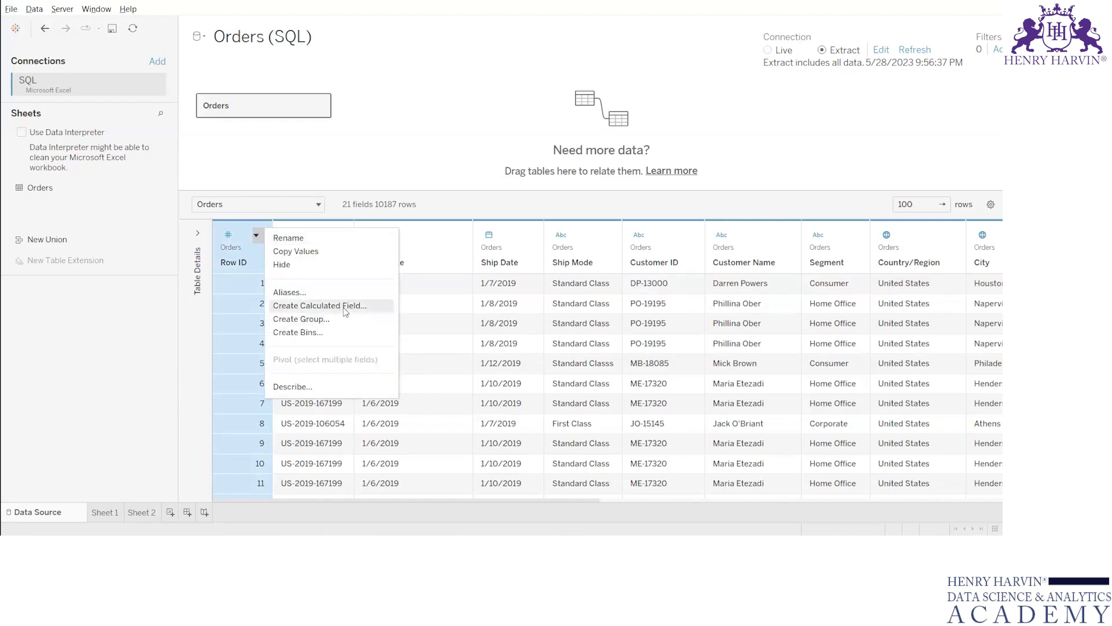
left_click(346, 307)
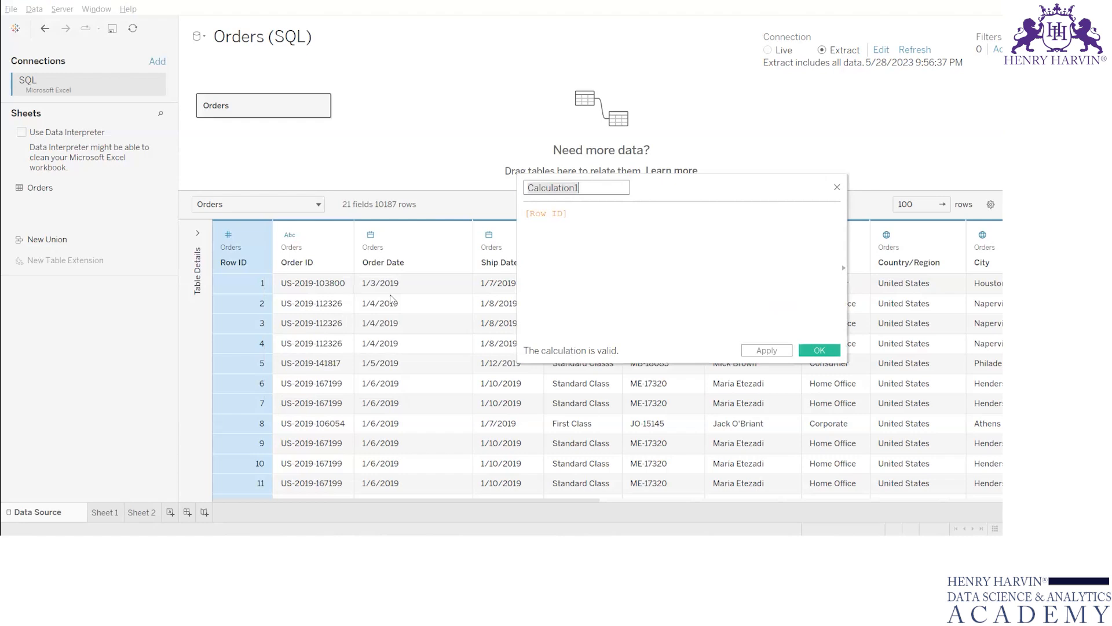
left_click_drag(722, 189, 488, 170)
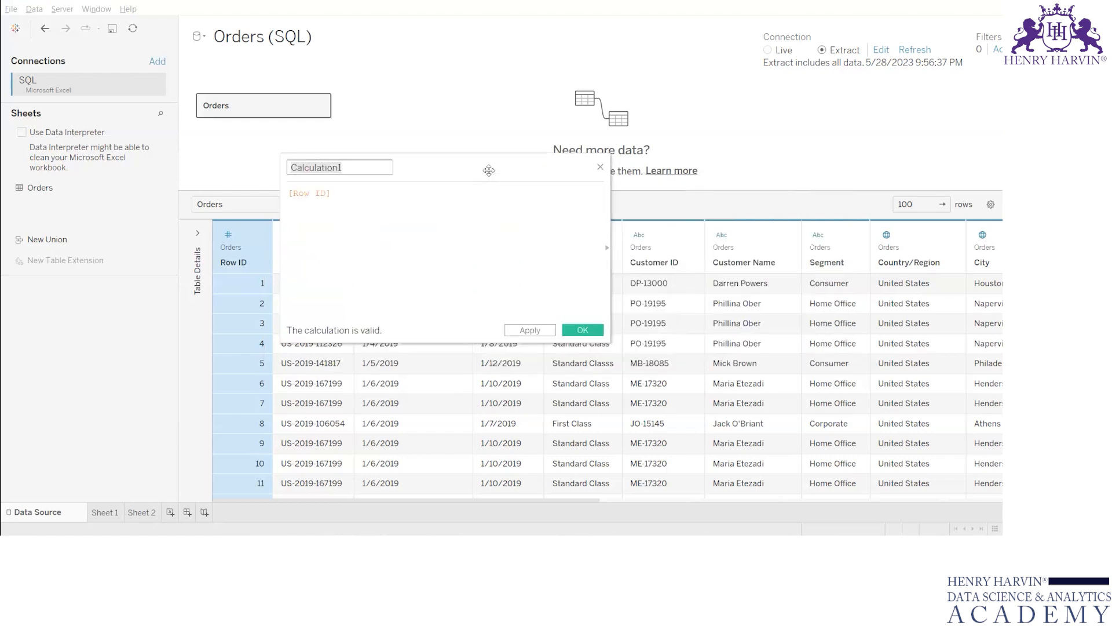
left_click(606, 250)
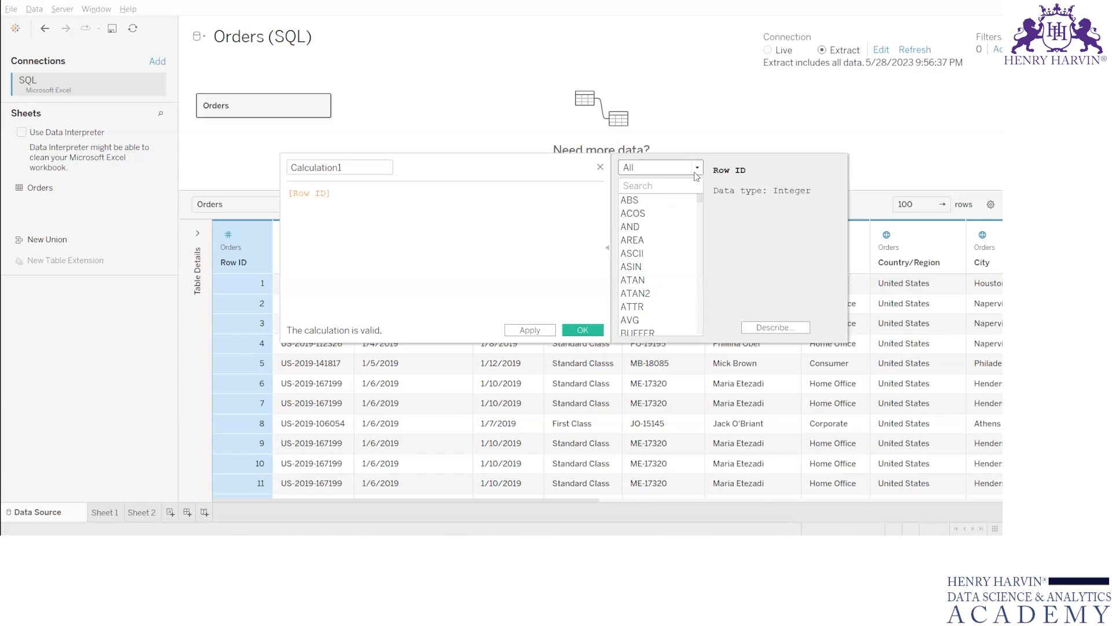
left_click(661, 168)
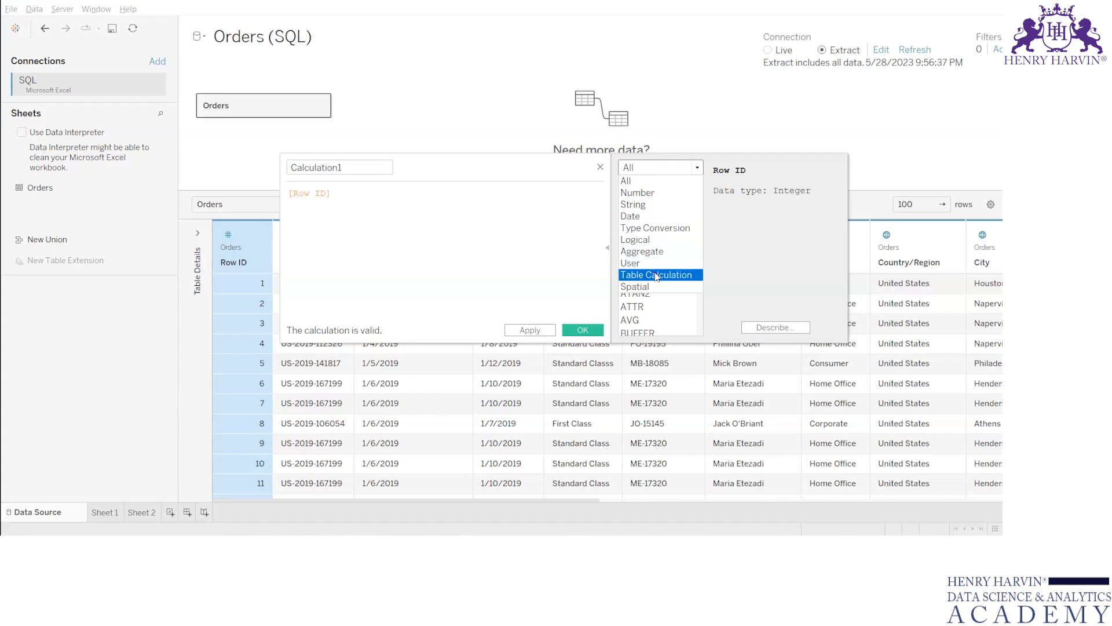
left_click(578, 231)
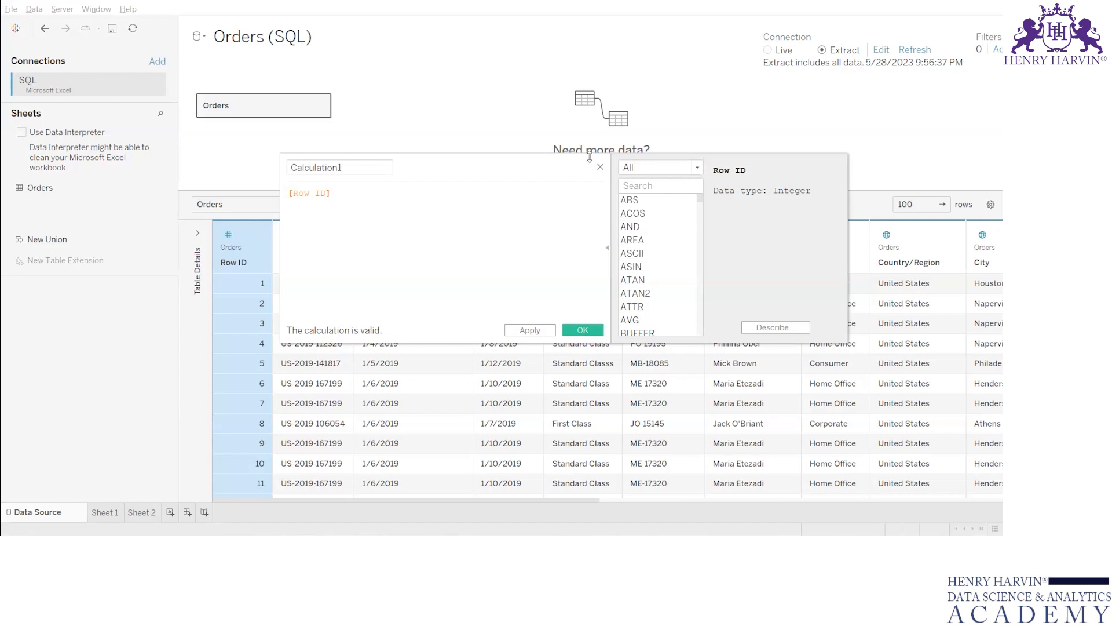
Step: Clear the [Row ID] formula and close the calculation editor without saving
key("BackSpace")
key("BackSpace")
key("BackSpace")
key("BackSpace")
key("BackSpace")
key("BackSpace")
key("BackSpace")
key("BackSpace")
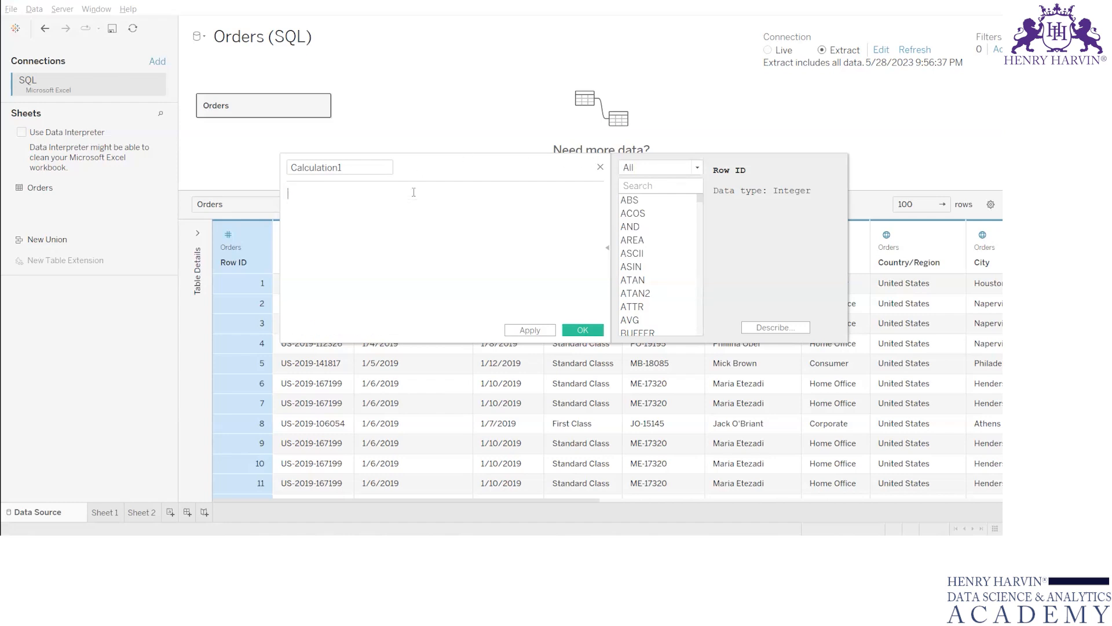
left_click(600, 167)
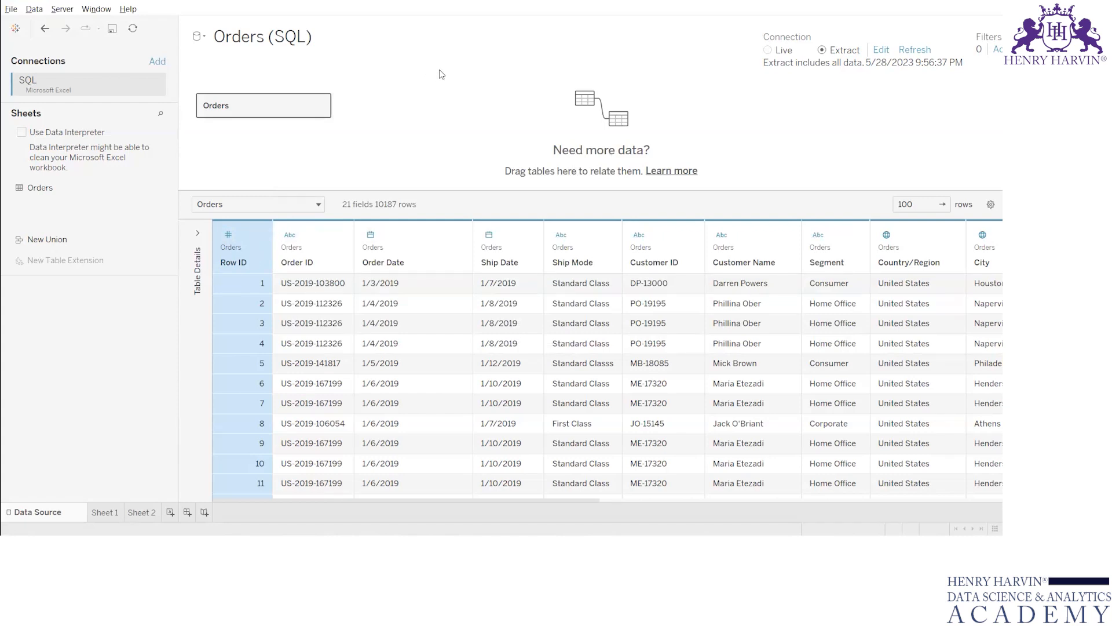
Step: Review the column options available for Row ID and look through the Orders rows
left_click(256, 234)
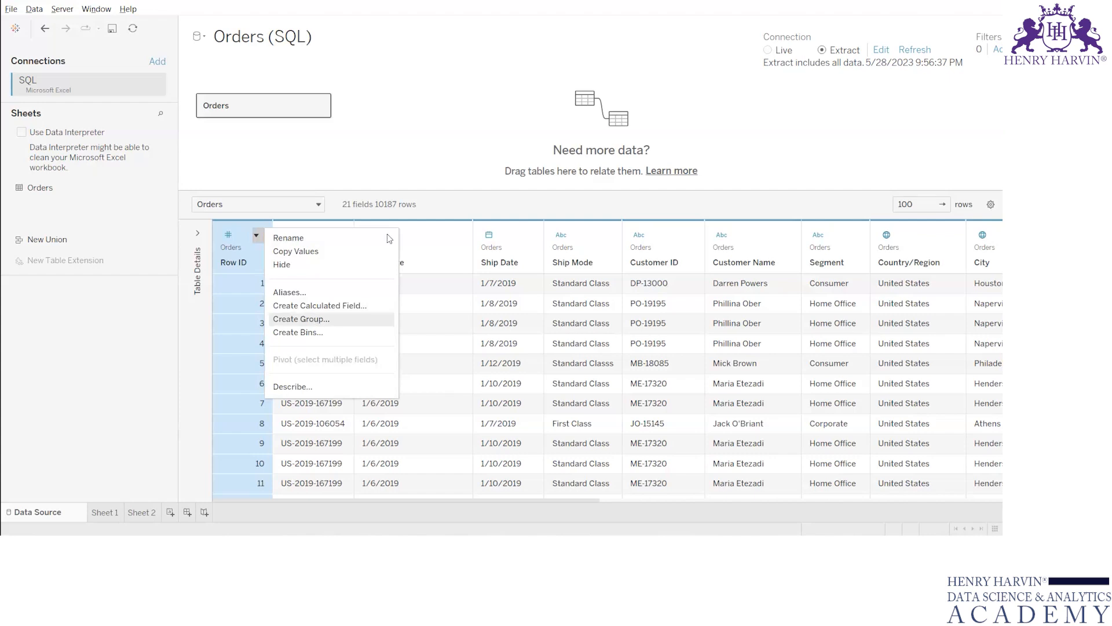
left_click(477, 124)
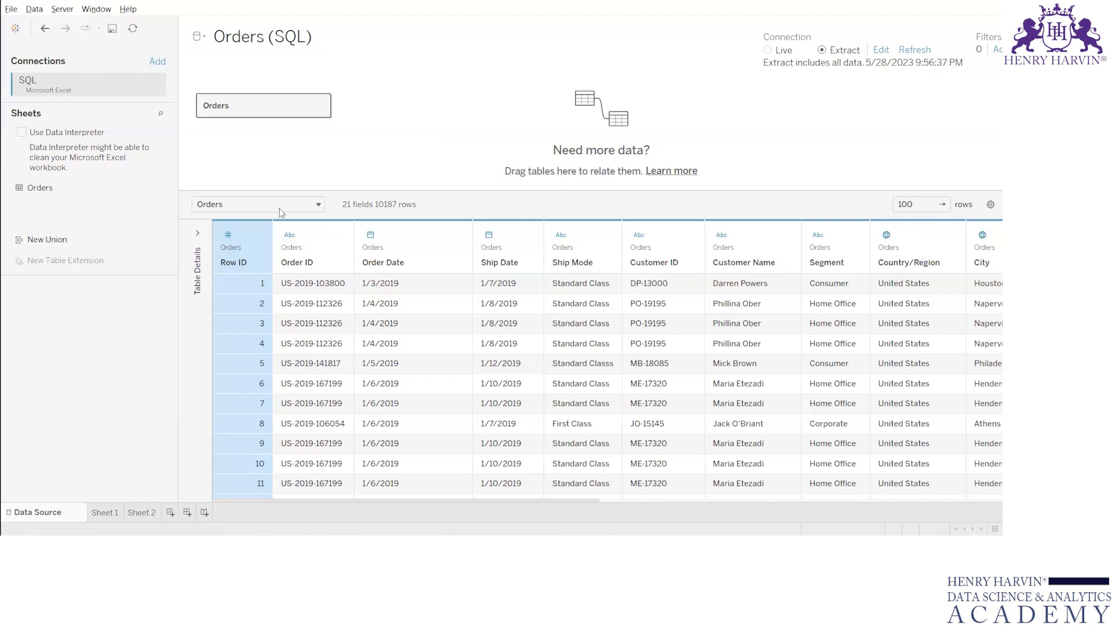
left_click(256, 235)
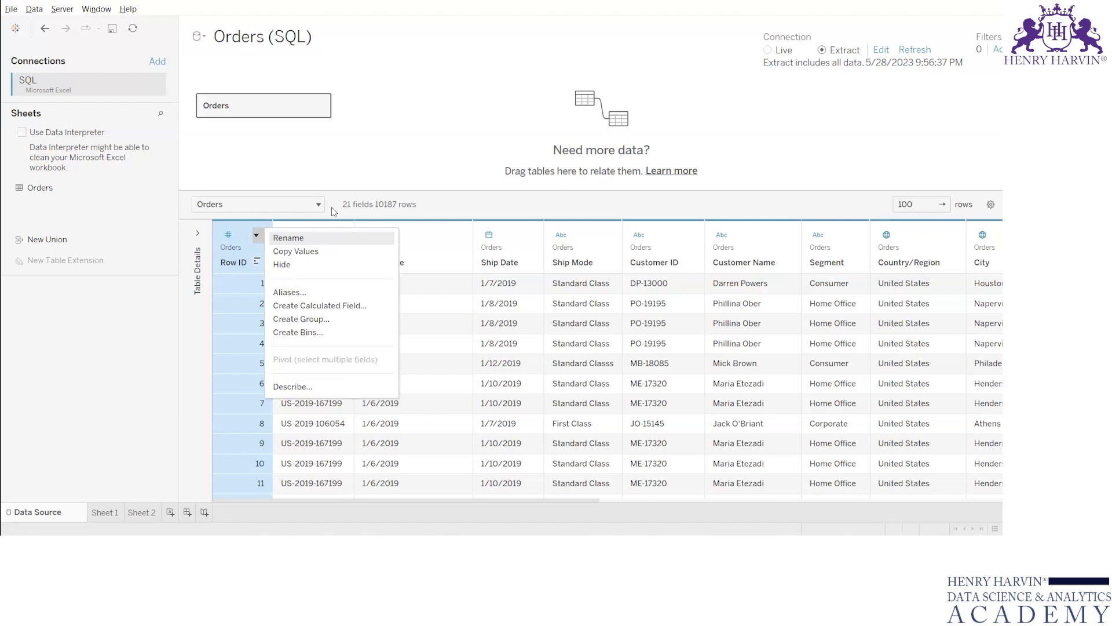
left_click(445, 144)
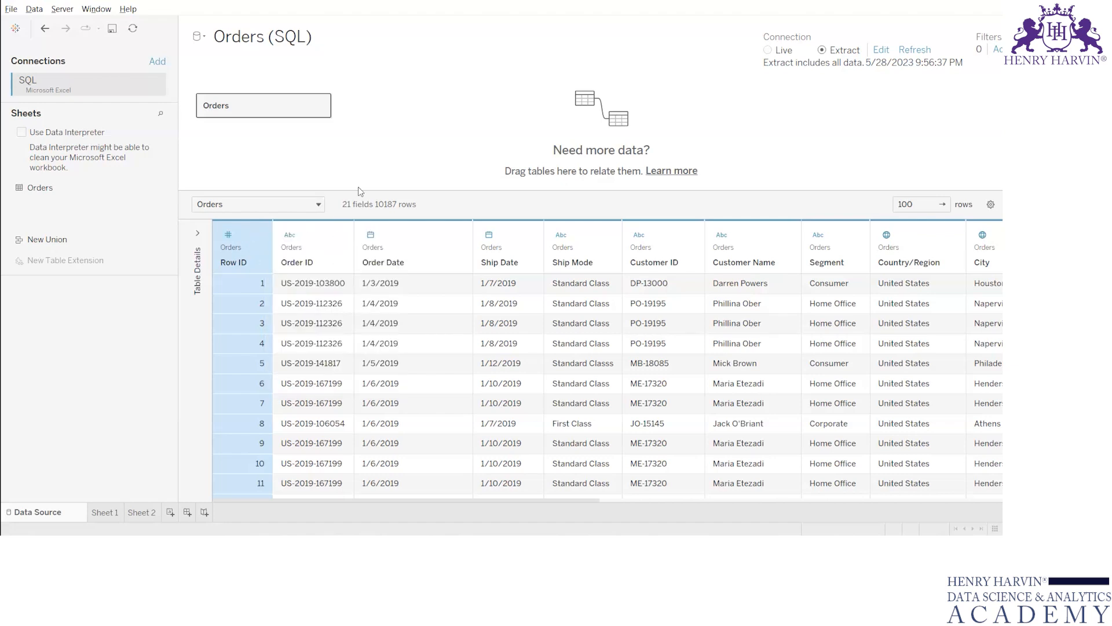
left_click(238, 301)
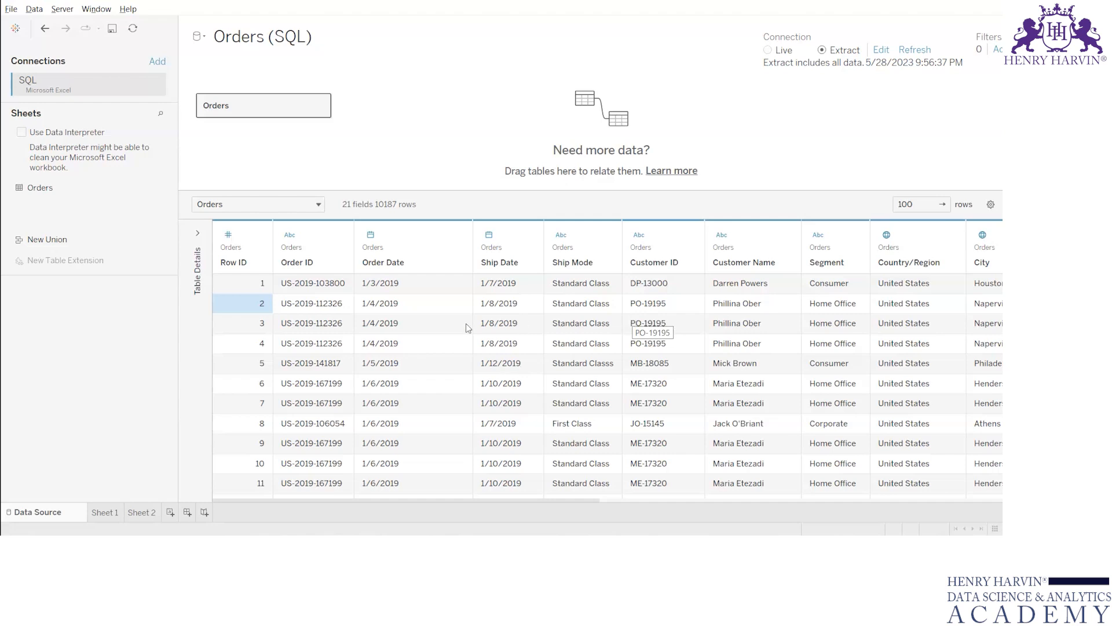
scroll(322, 386, "down", 20)
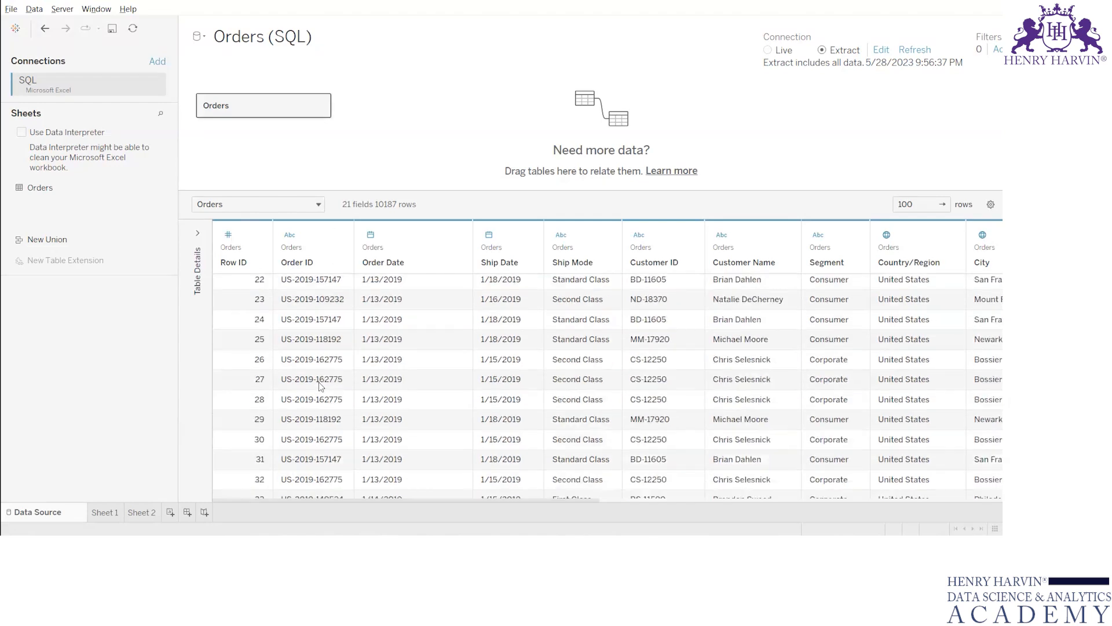
scroll(321, 387, "up", 20)
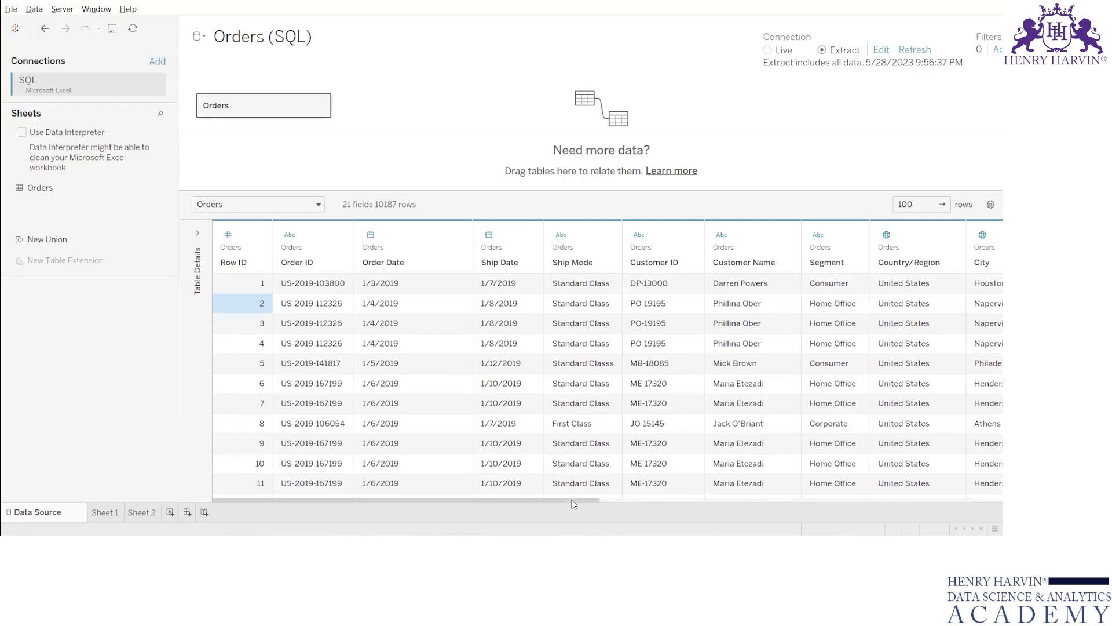
Step: Inspect the Create Group dialog for the Product ID column, close it without saving and check the column's options
left_click_drag(575, 498, 988, 479)
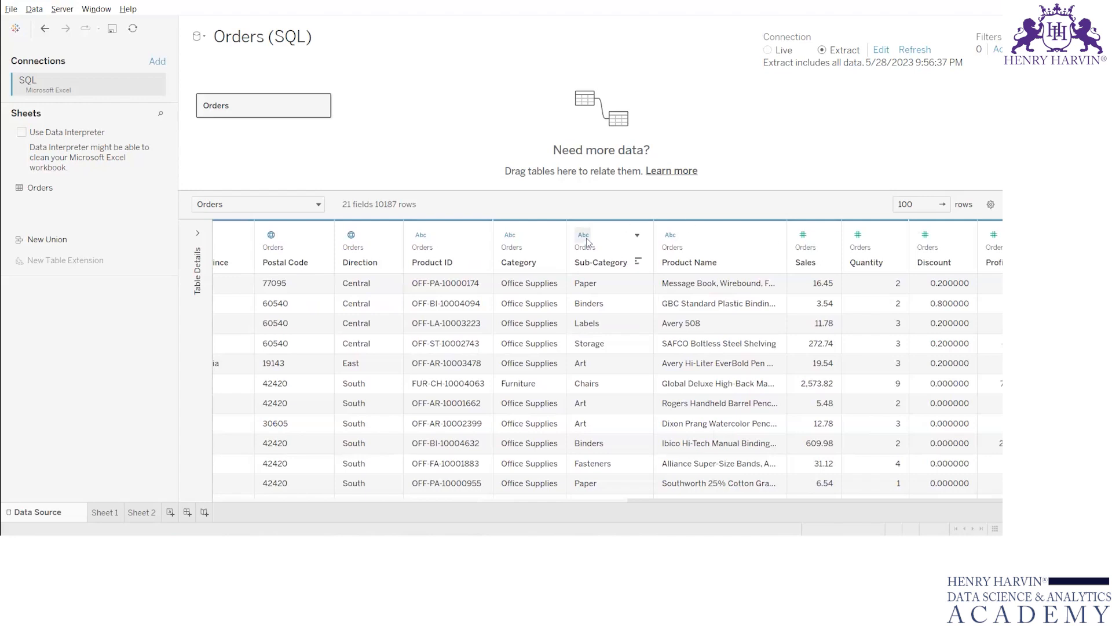
left_click(477, 235)
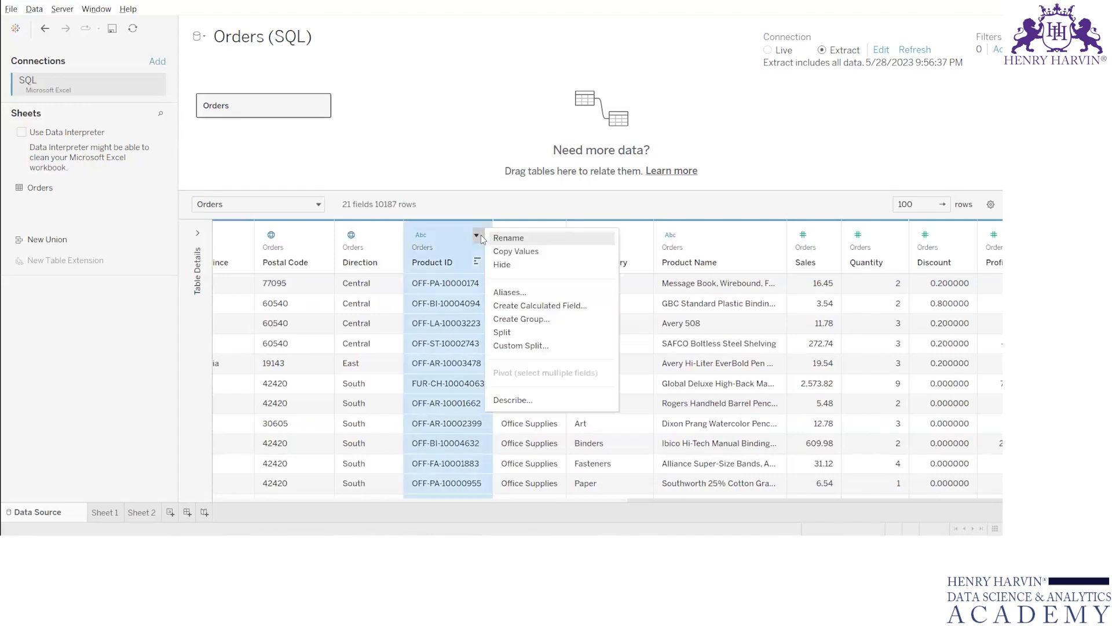
left_click(539, 326)
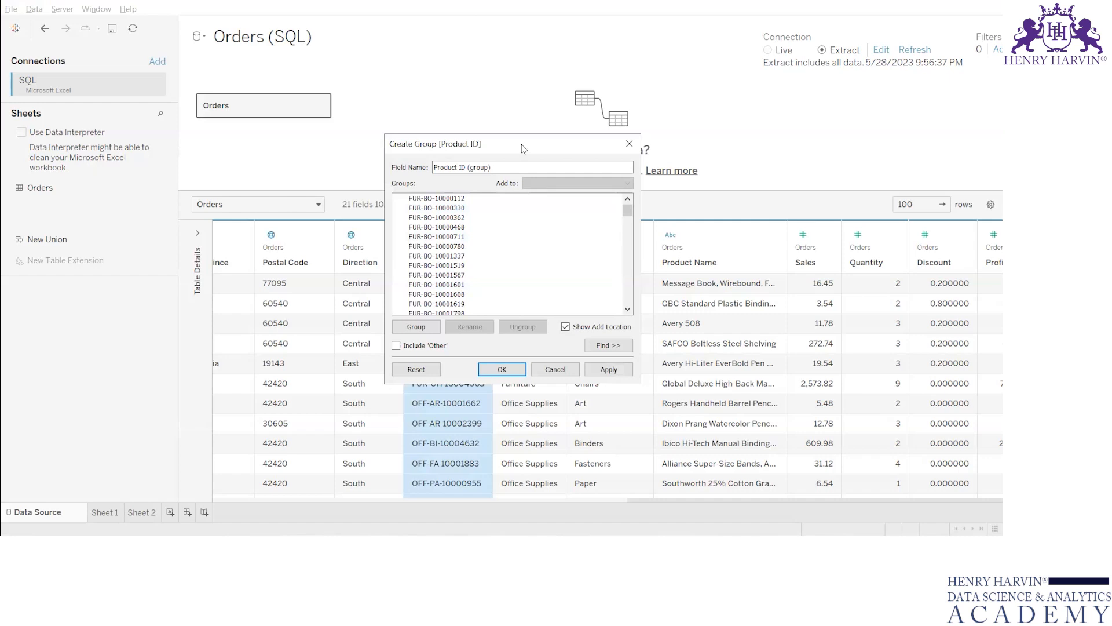
left_click_drag(406, 143, 276, 116)
left_click(500, 116)
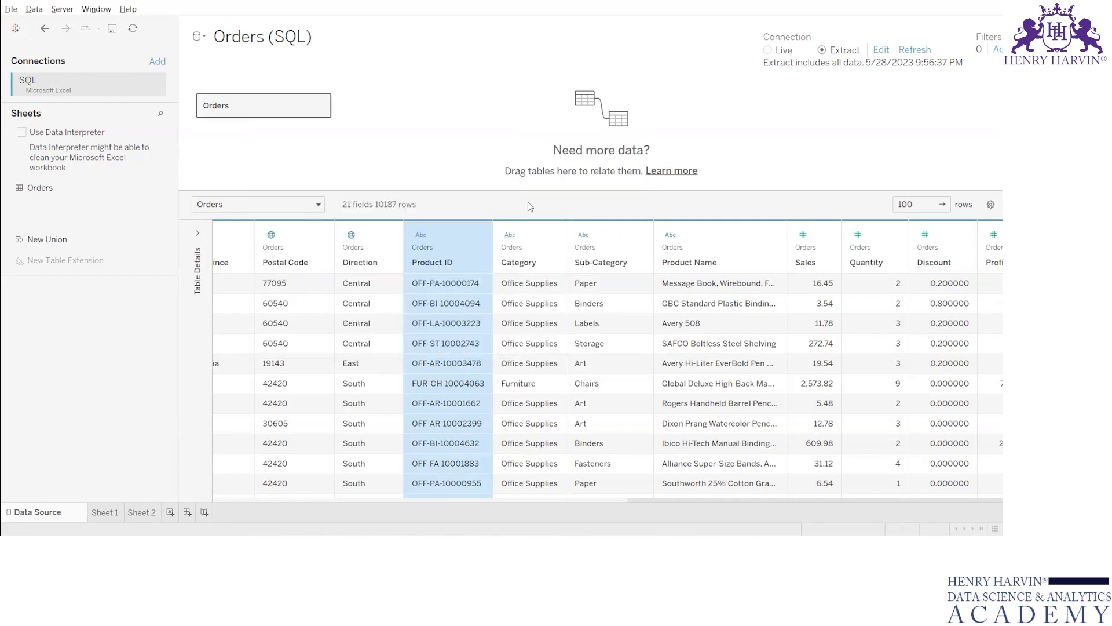
left_click(476, 235)
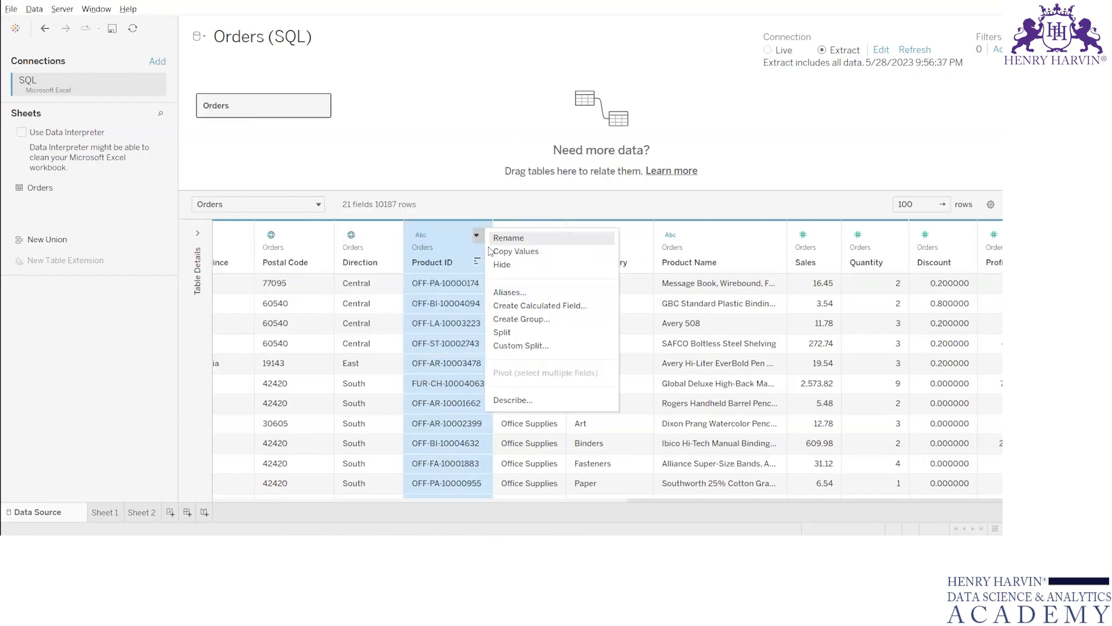
Step: On Sheet 1, clear the field search and examine the Create options for Product ID
left_click(105, 513)
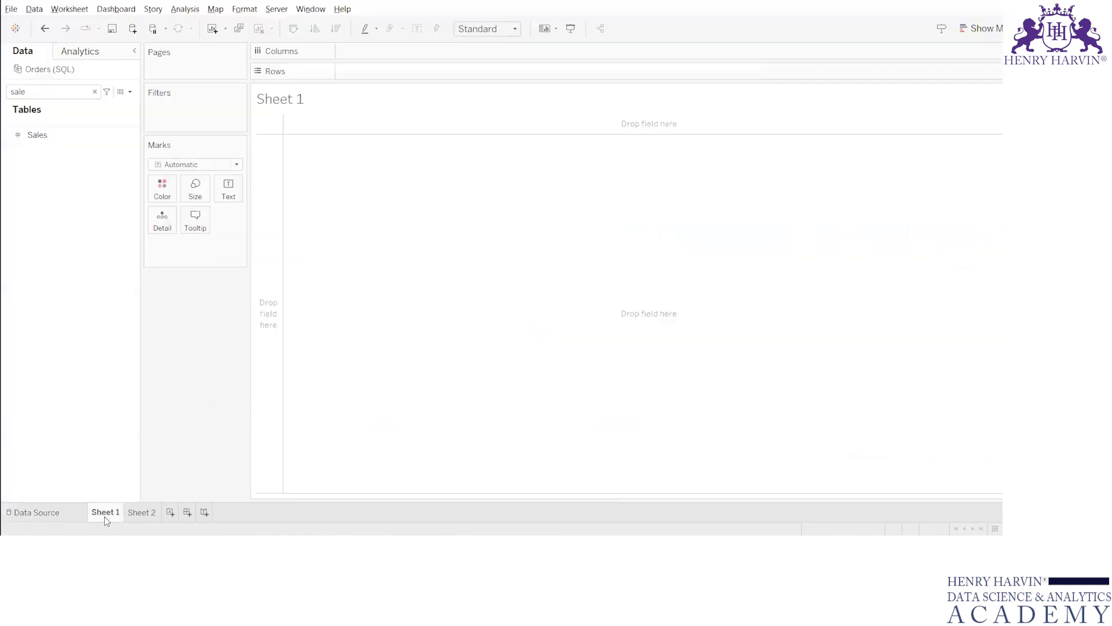
left_click(95, 92)
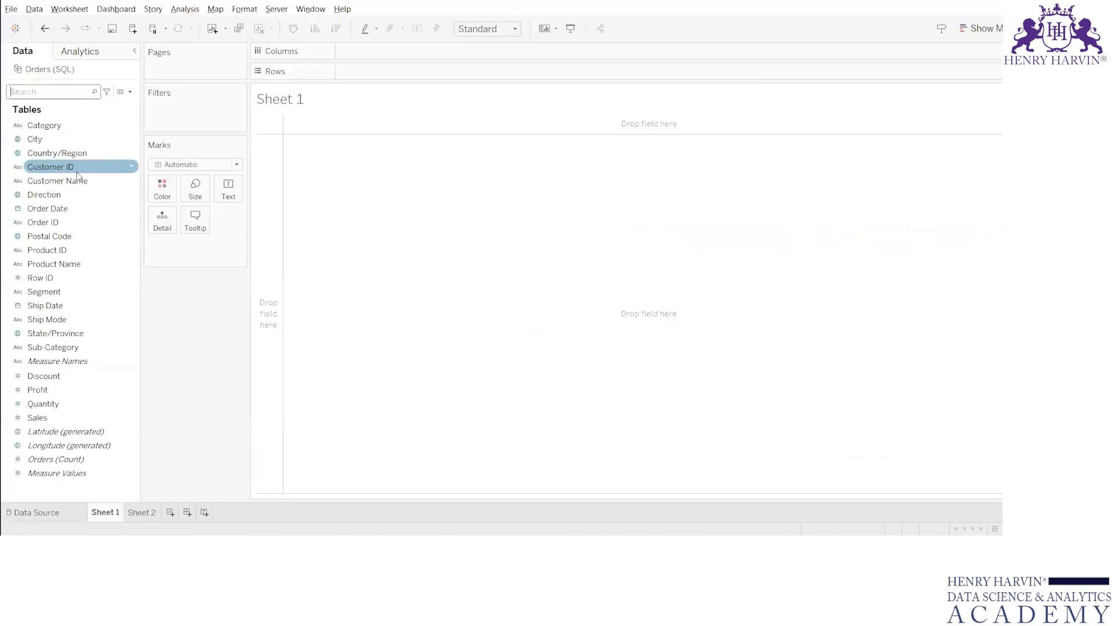
right_click(55, 256)
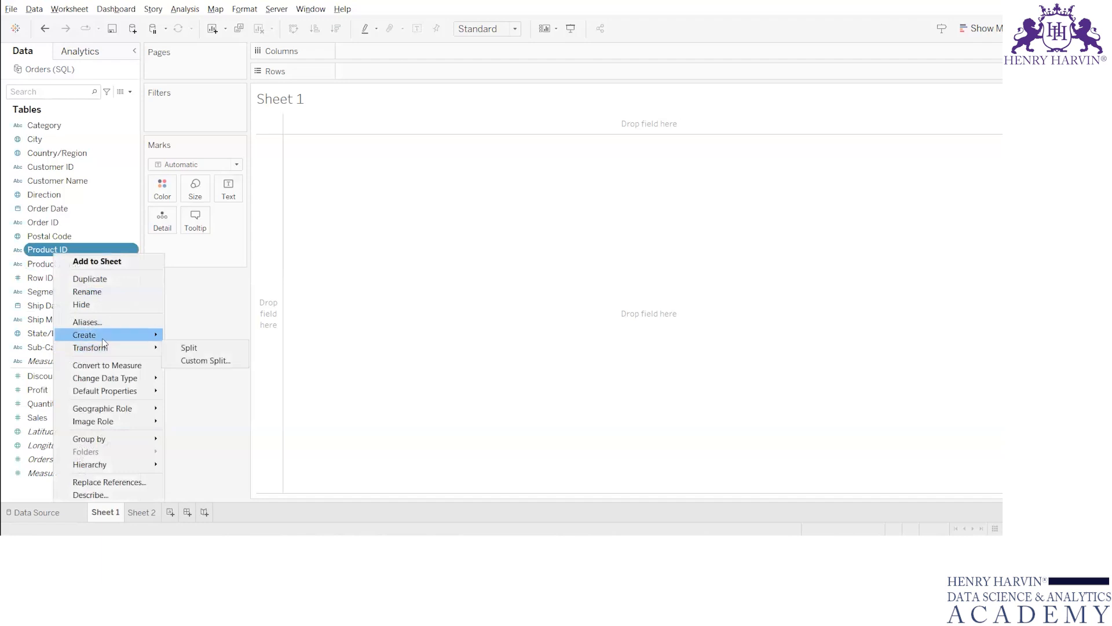
mouse_move(116, 335)
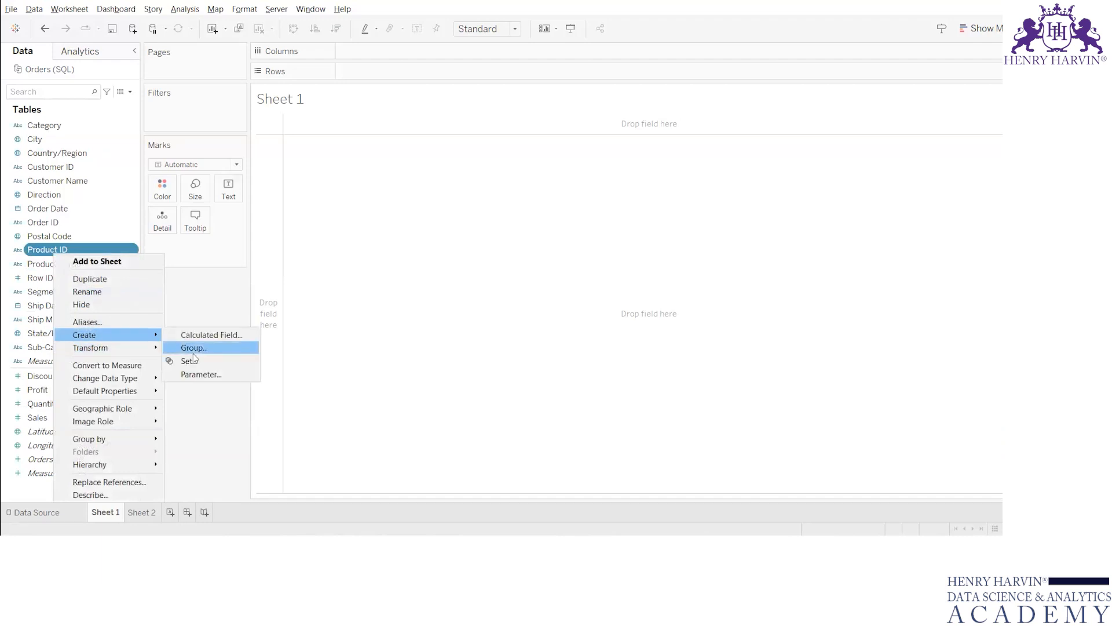
left_click(193, 399)
Step: On the Data Source page, create a group from Product ID with the field name abc
left_click(77, 513)
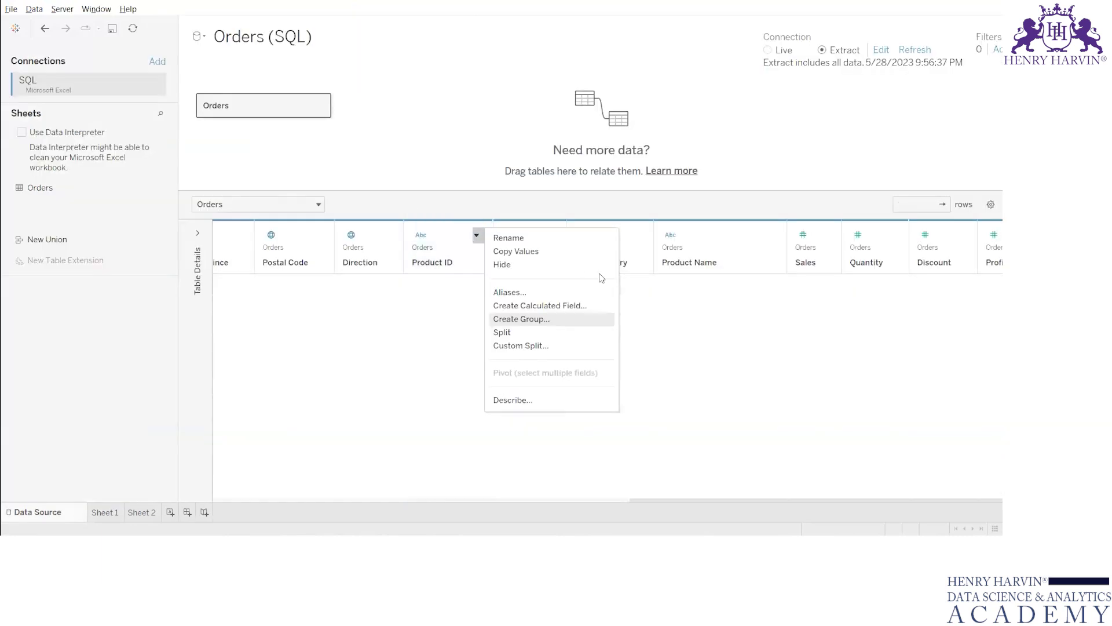
left_click(531, 318)
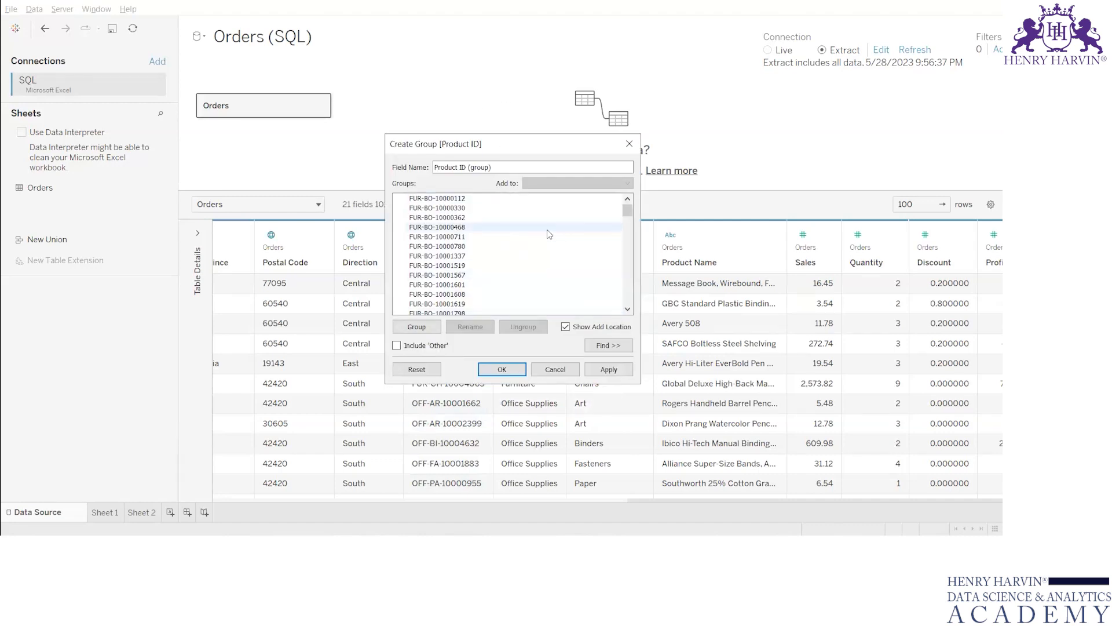
triple_click(510, 161)
key("BackSpace")
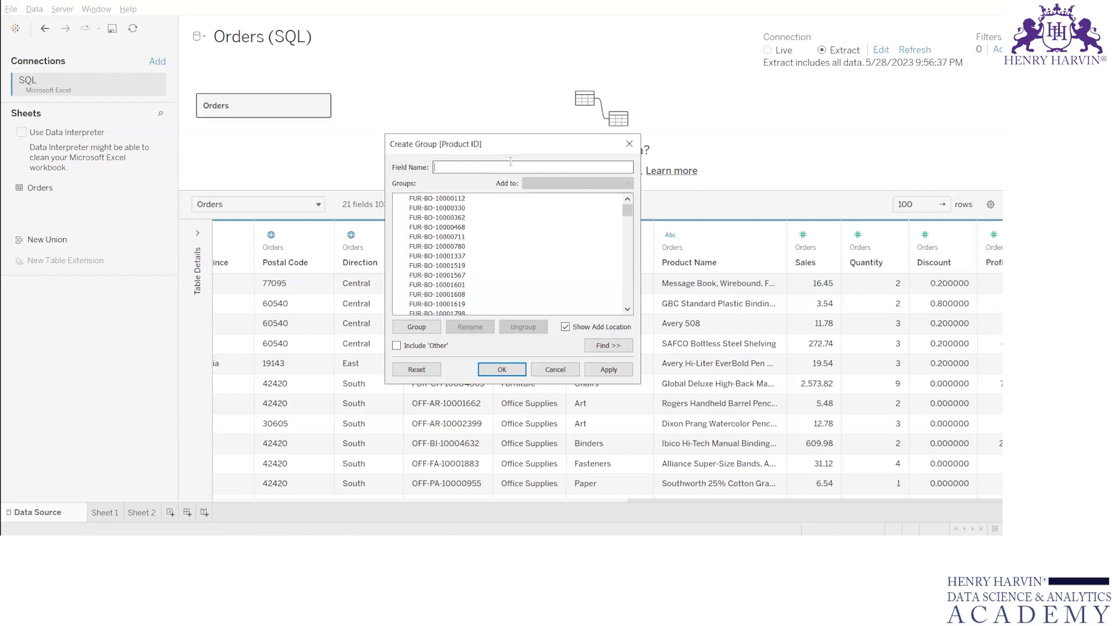
type("abc")
left_click(515, 369)
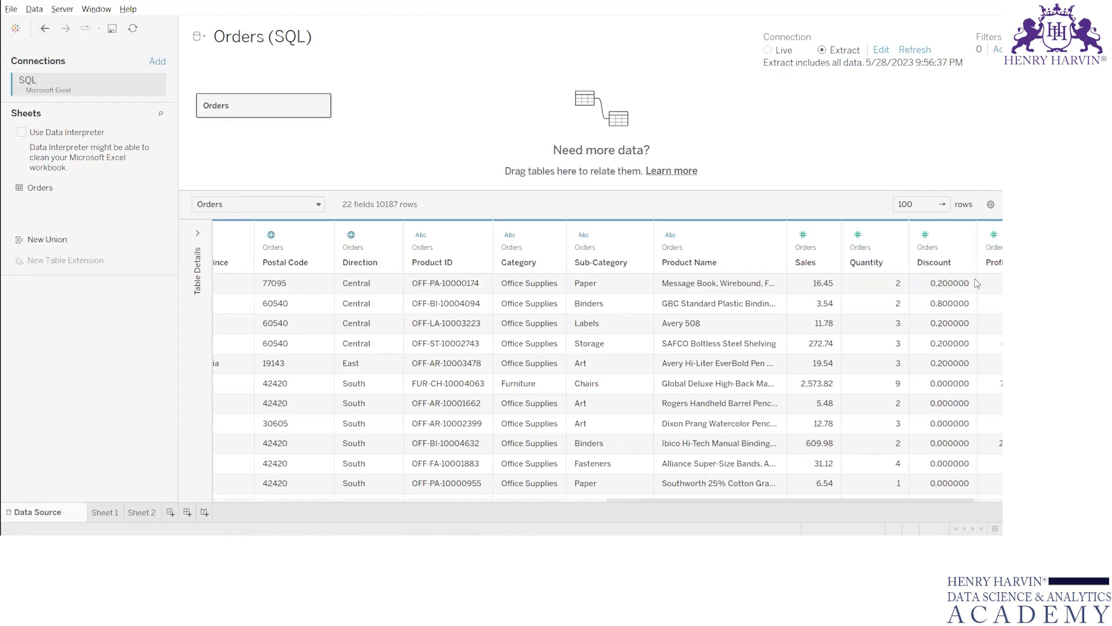
Step: Locate the abc group column in the Orders data and undo its creation
left_click_drag(680, 500, 794, 492)
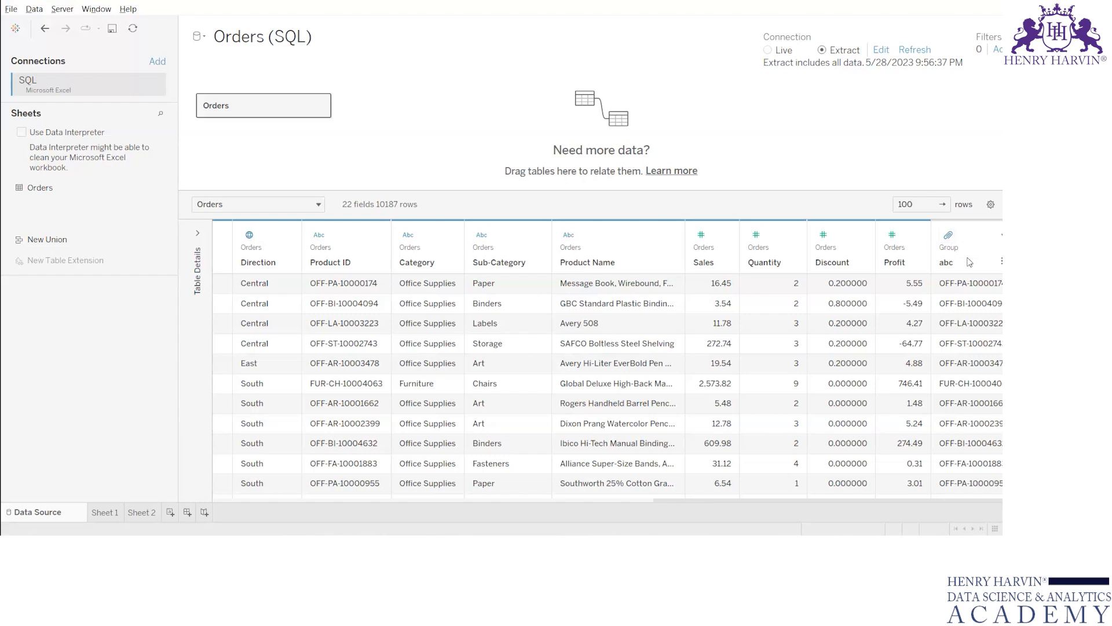
key("ctrl+z")
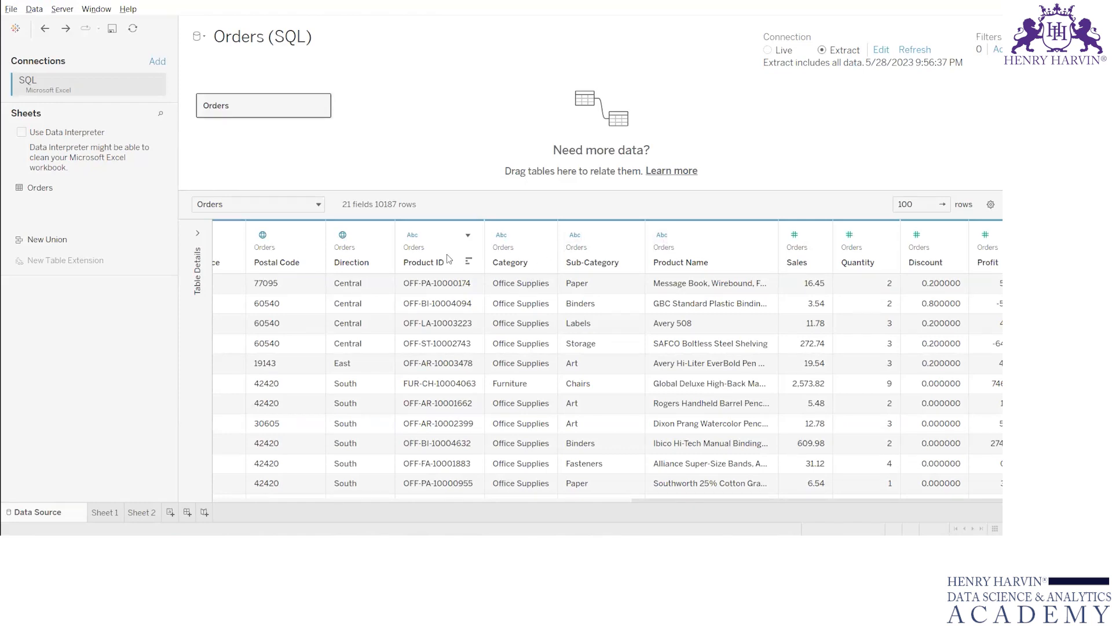
Step: Start a new group from the Product ID column with the field name Product Group
left_click(468, 235)
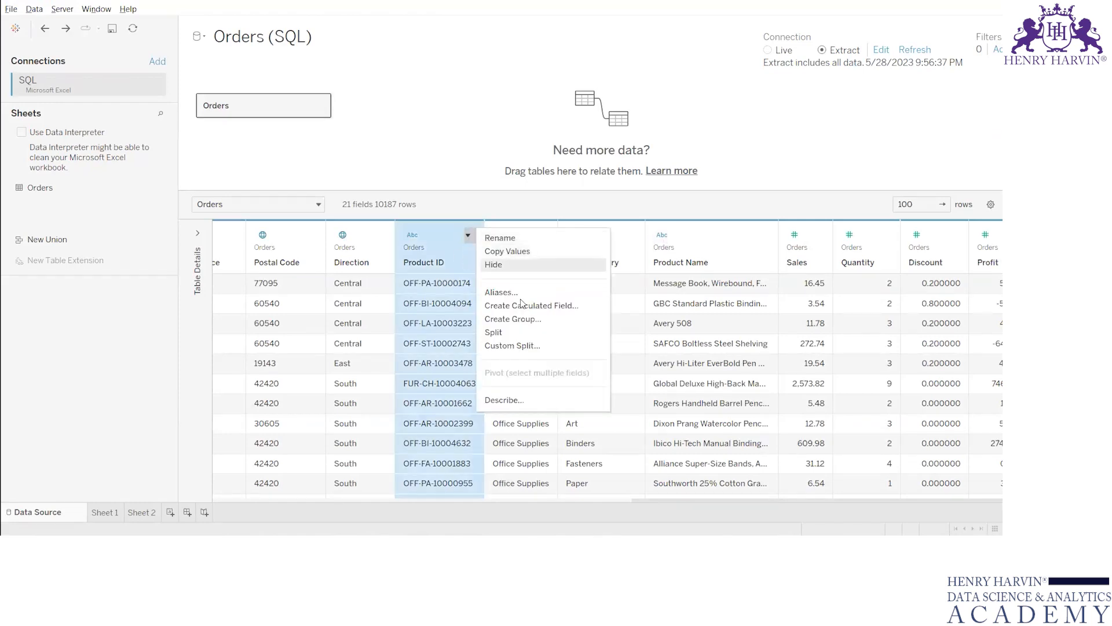
left_click(518, 320)
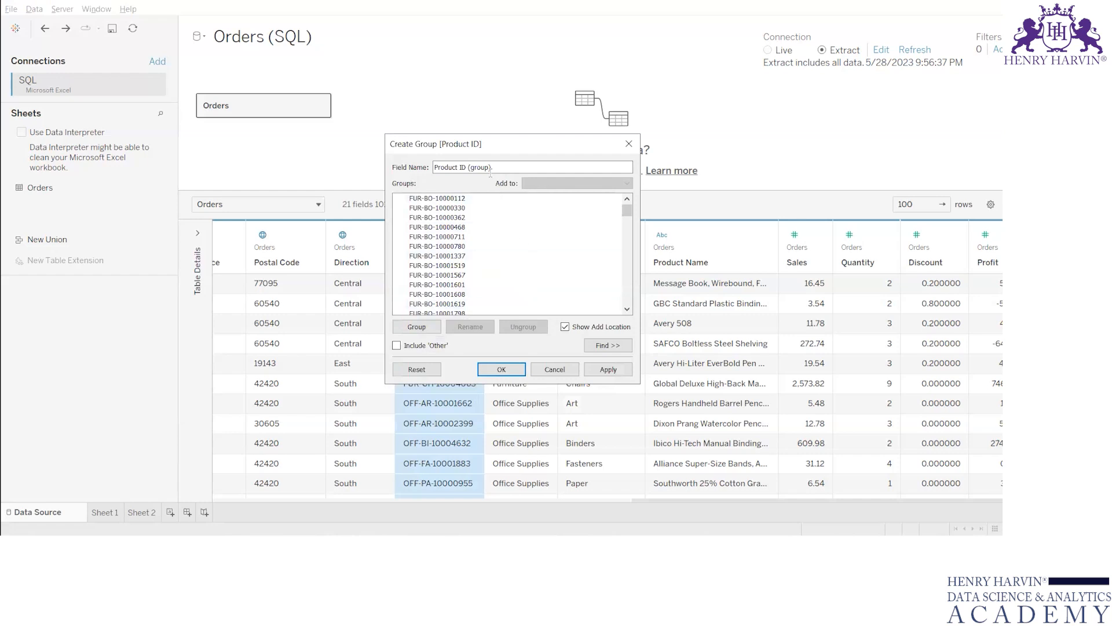
key("ctrl+a")
key("BackSpace")
left_click_drag(506, 146, 679, 154)
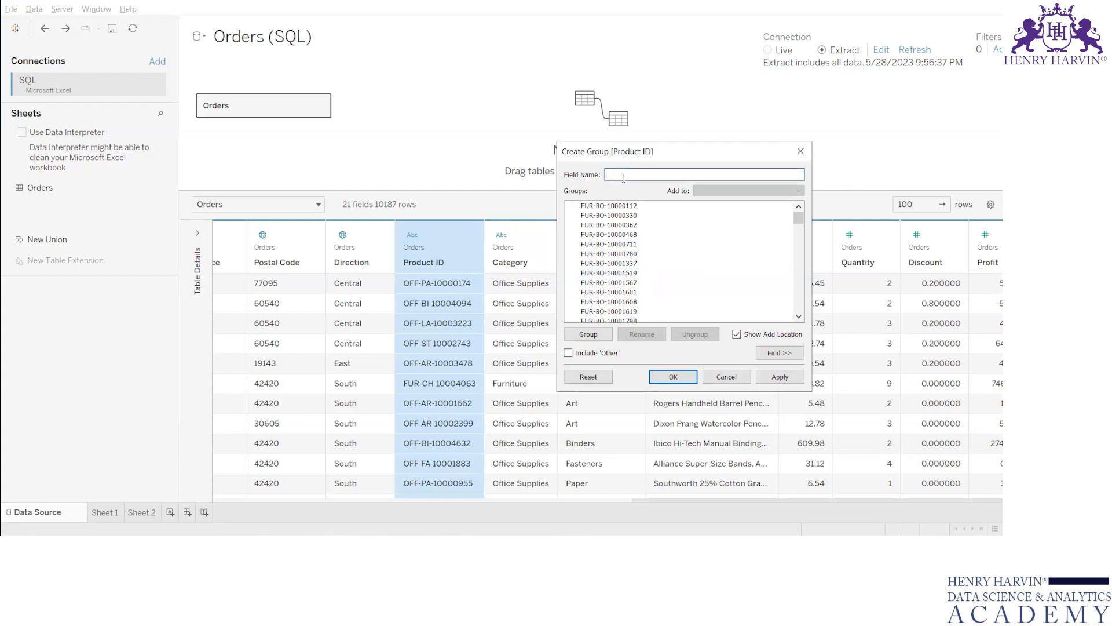
type("Product Group")
Step: Group the first seven product IDs, FUR-BO-10000112 through FUR-BO-10001337, under the name Fur
left_click(622, 207)
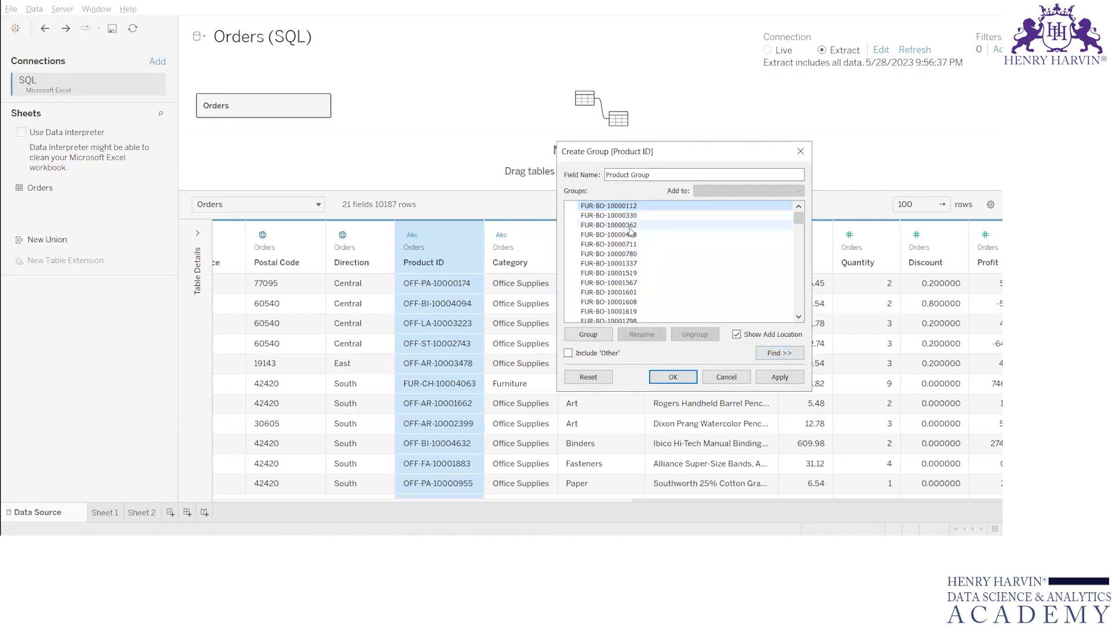
left_click_drag(626, 206, 655, 273)
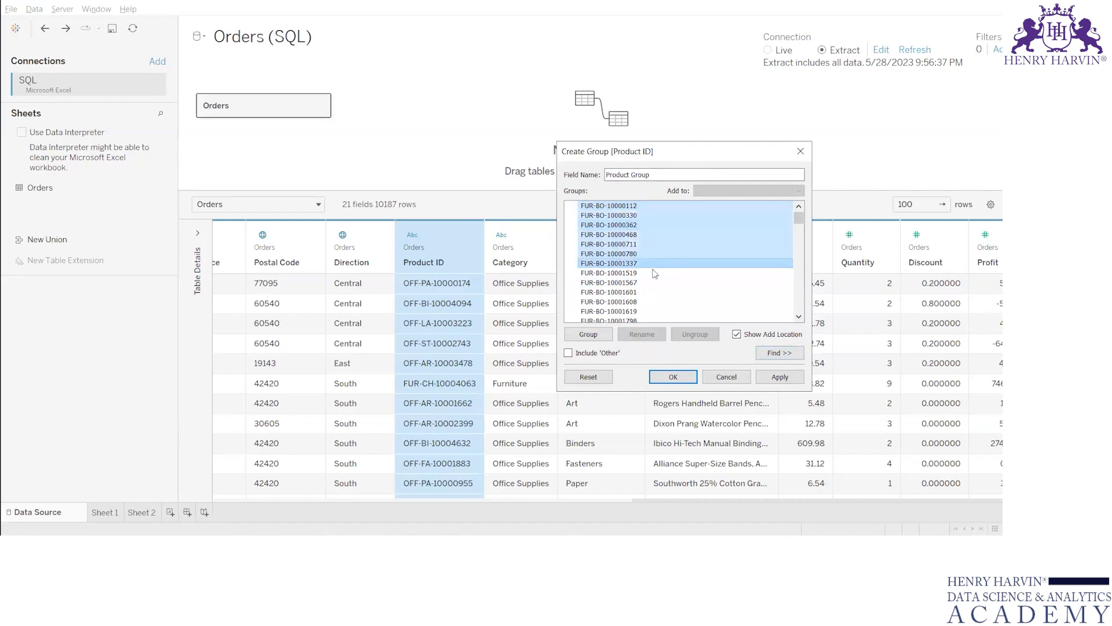
left_click(585, 340)
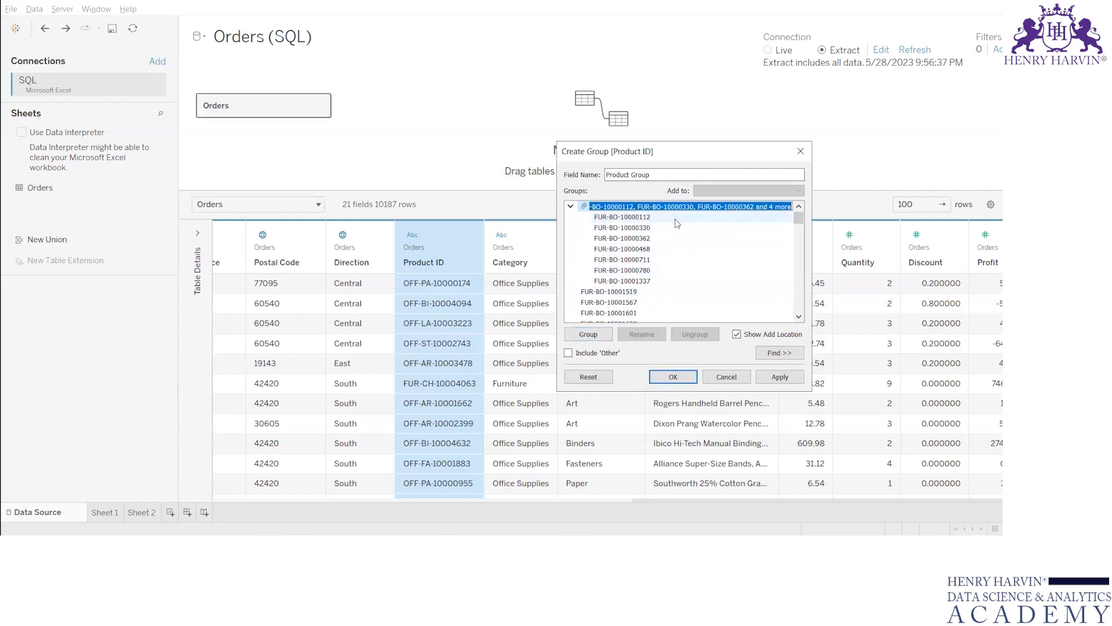
type("Fur")
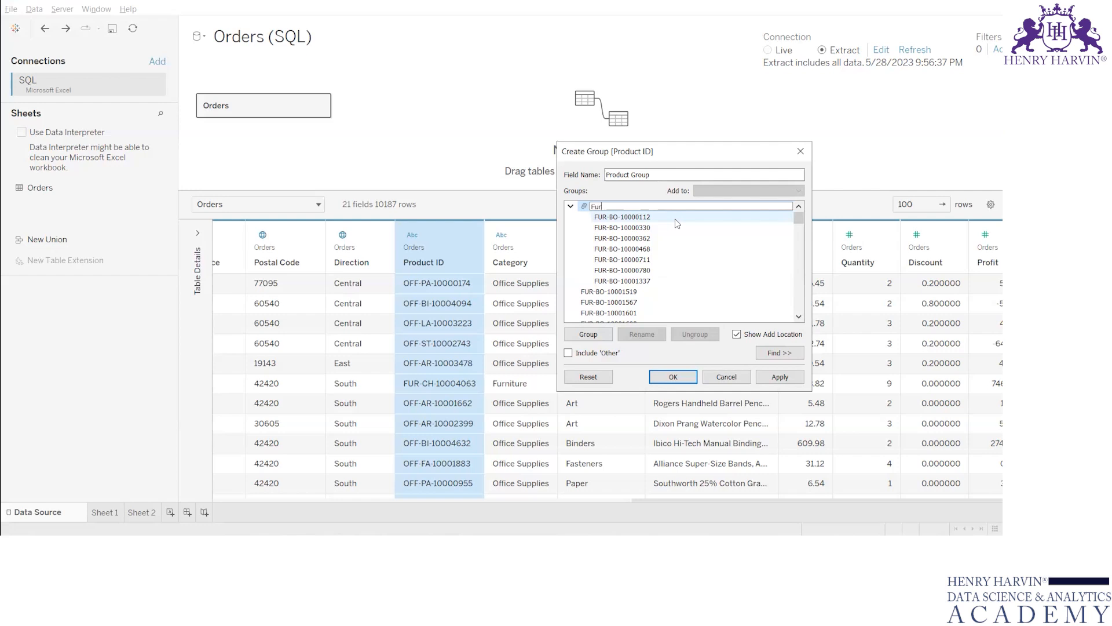
left_click(708, 269)
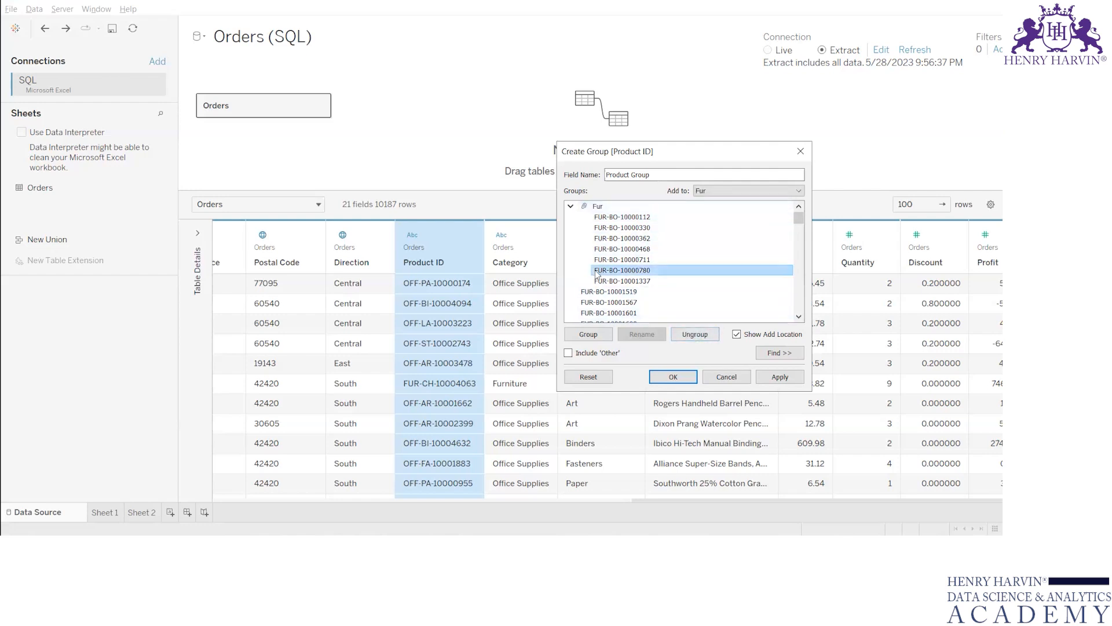
Step: Include an Other group for the remaining product IDs, collapse it and expand the Fur group's members
left_click(610, 294)
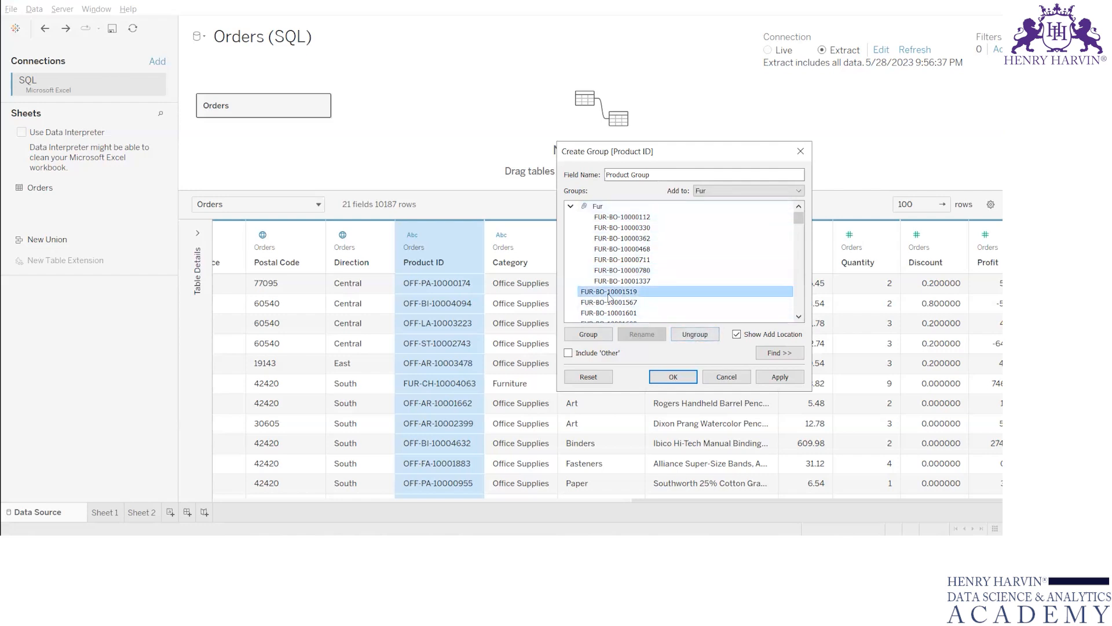
left_click(585, 353)
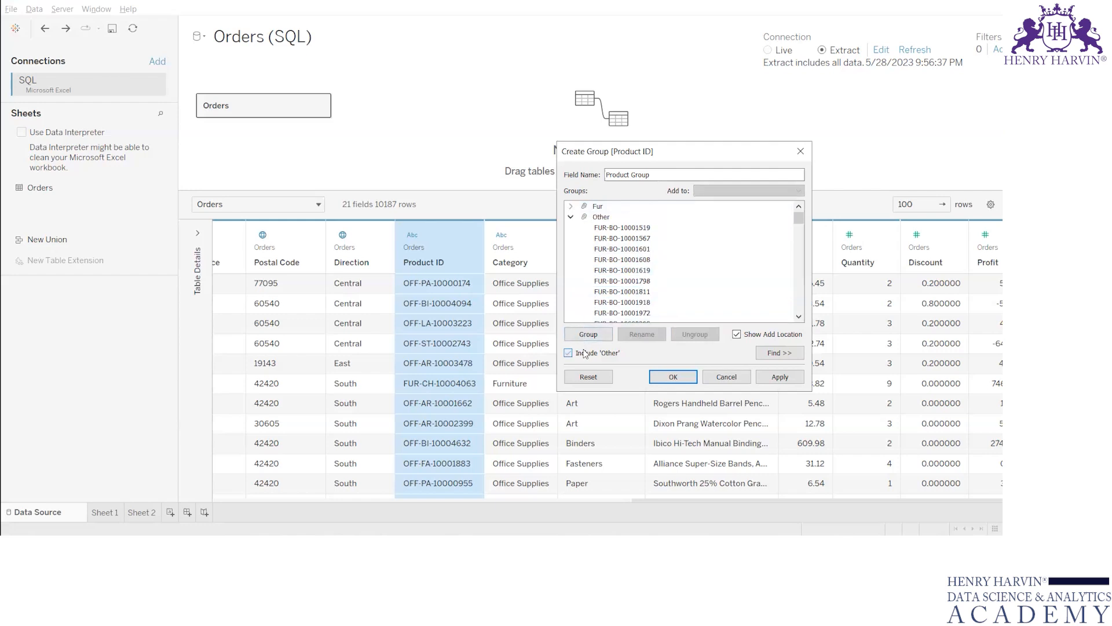
left_click(570, 217)
left_click(606, 207)
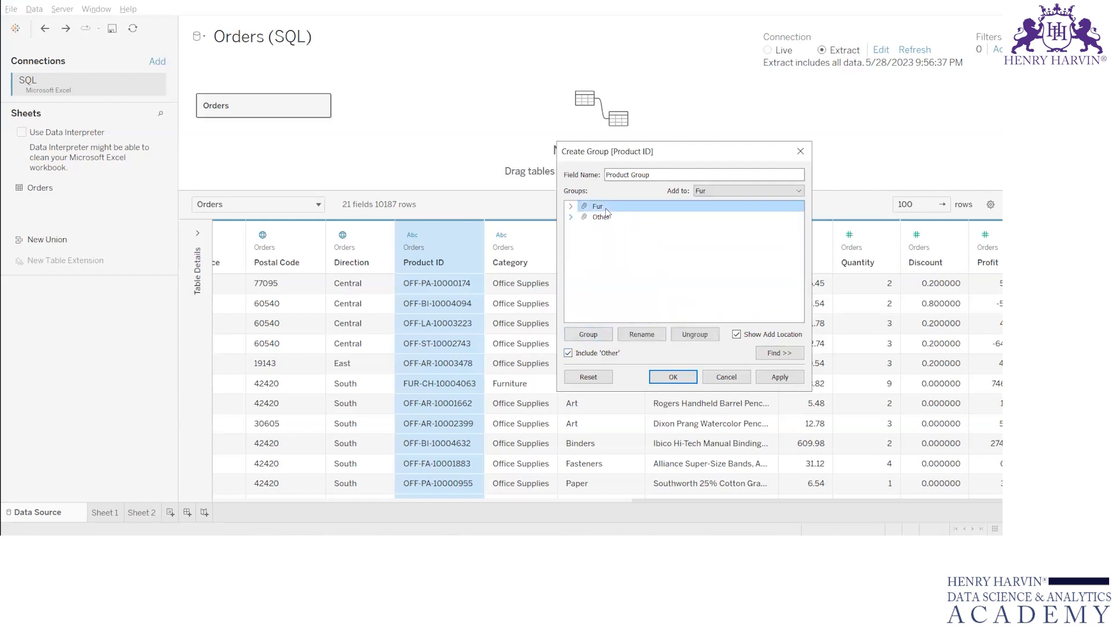
left_click(572, 207)
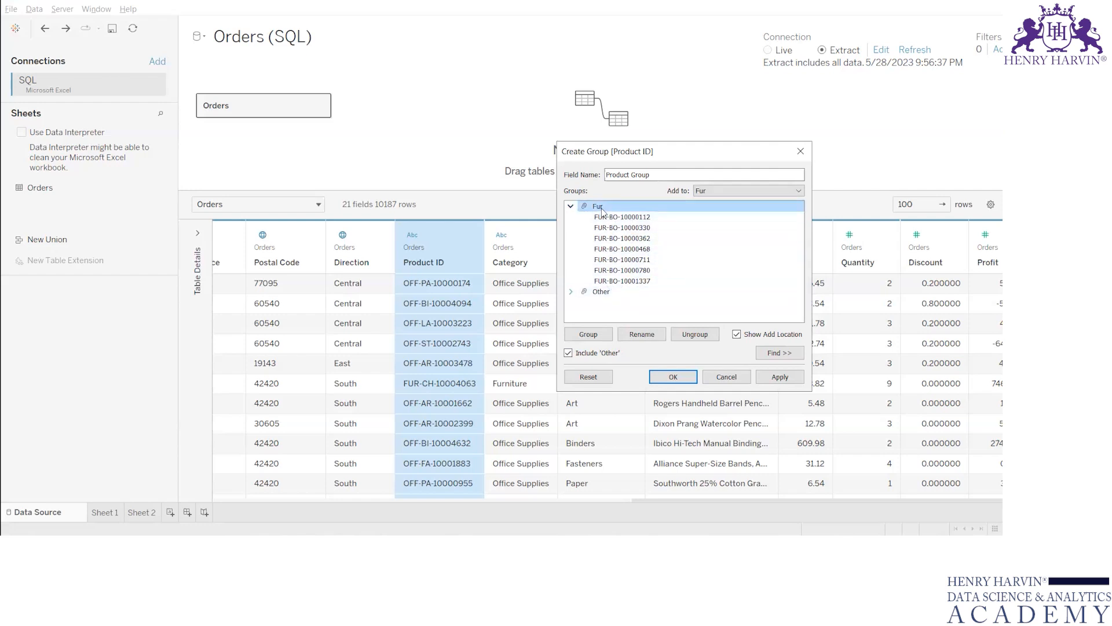
Step: Ungroup the Fur members and exclude the Other group
left_click(663, 333)
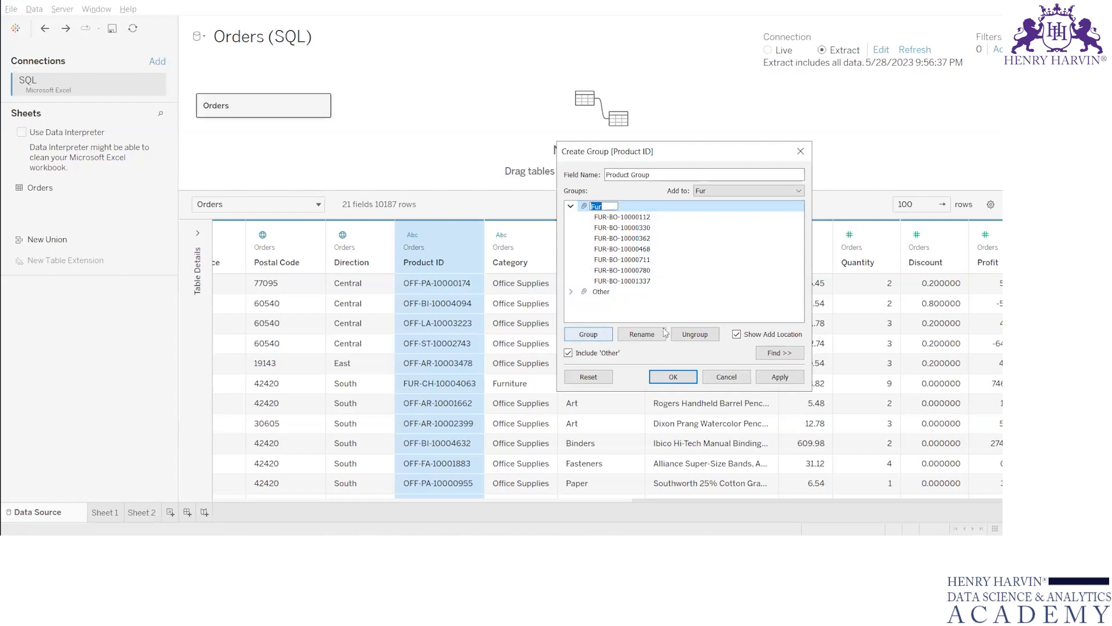
left_click(691, 333)
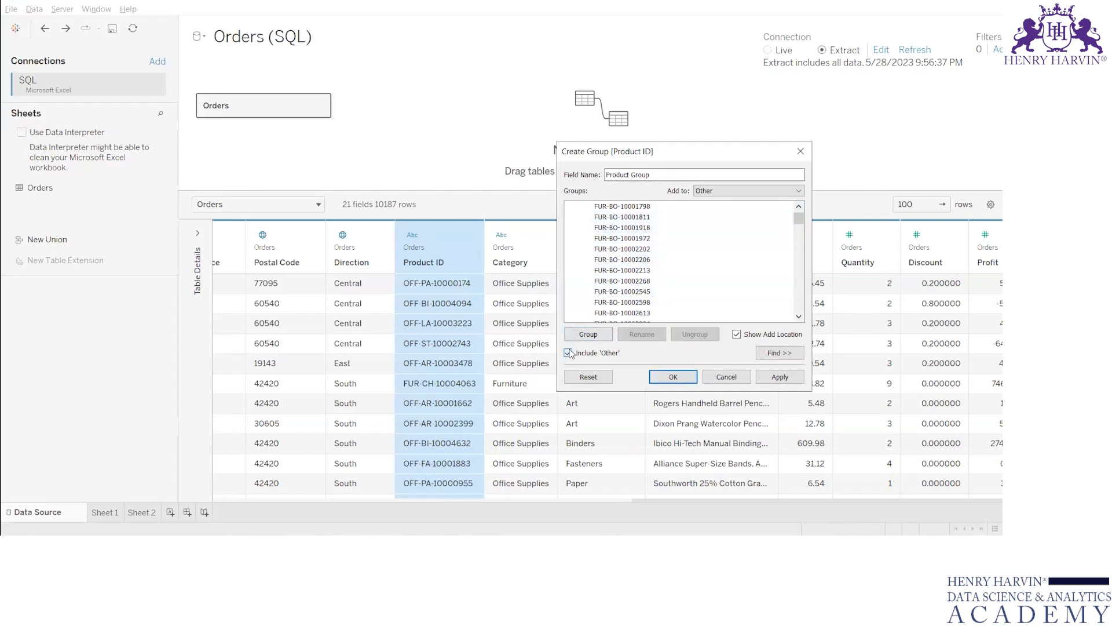
left_click(569, 353)
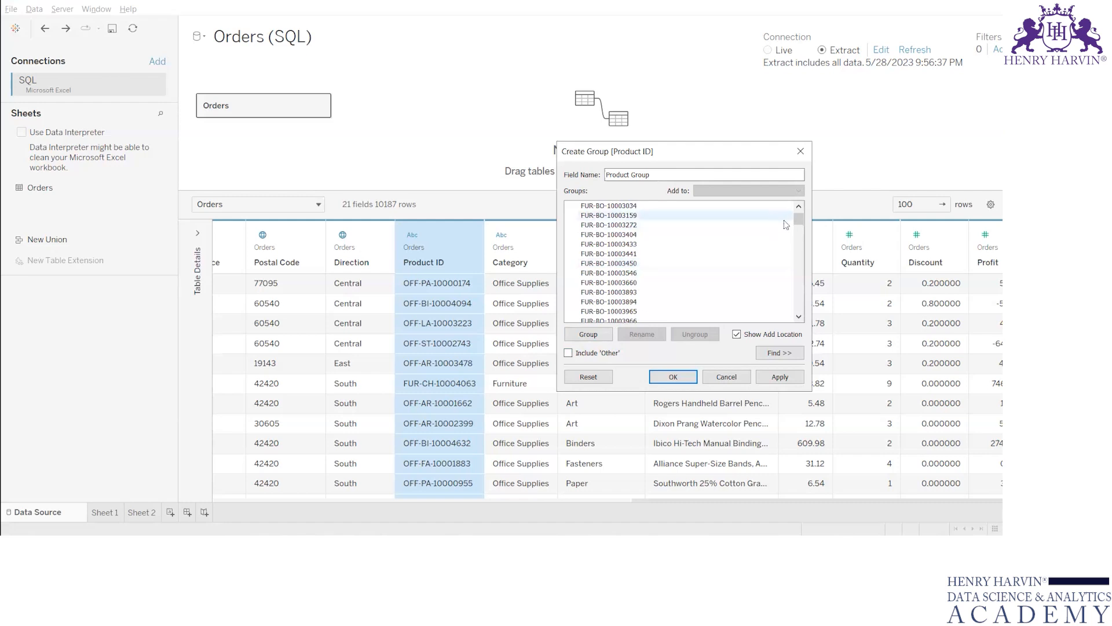
Step: Find all product ID members that start with FUR
mouse_move(800, 220)
left_mouse_down()
mouse_move(800, 304)
mouse_move(797, 219)
left_mouse_up()
left_click(791, 355)
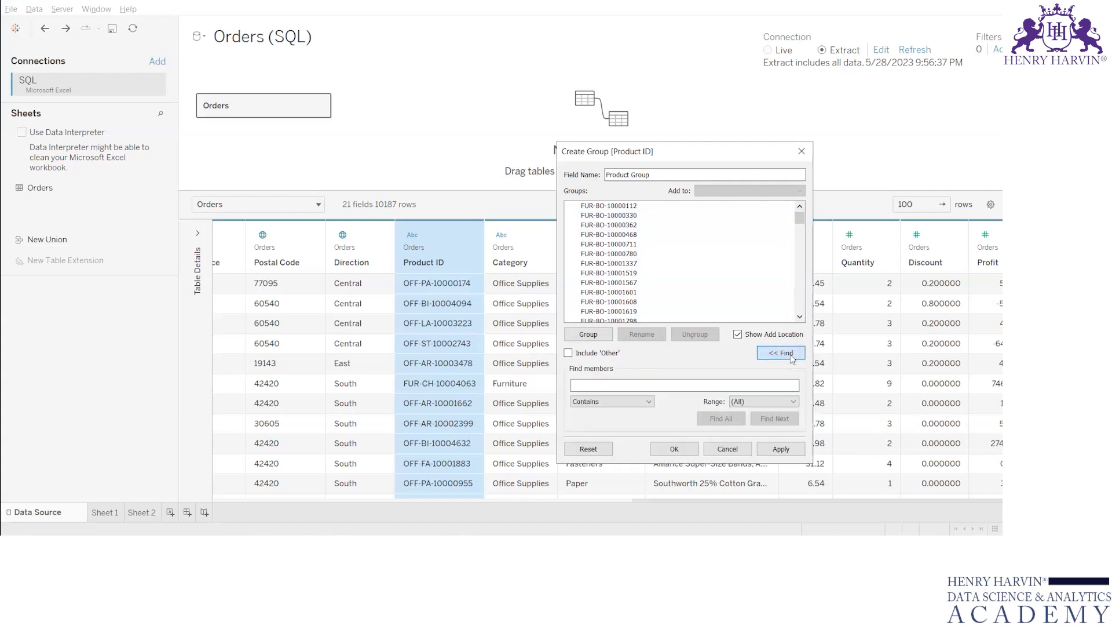
left_click(649, 401)
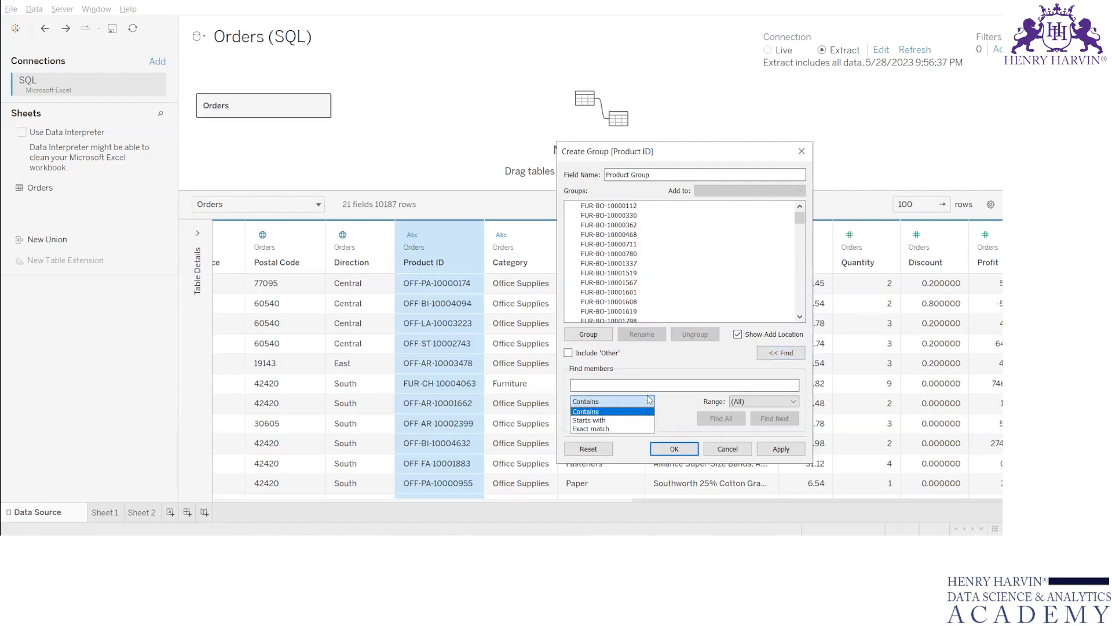
left_click(597, 419)
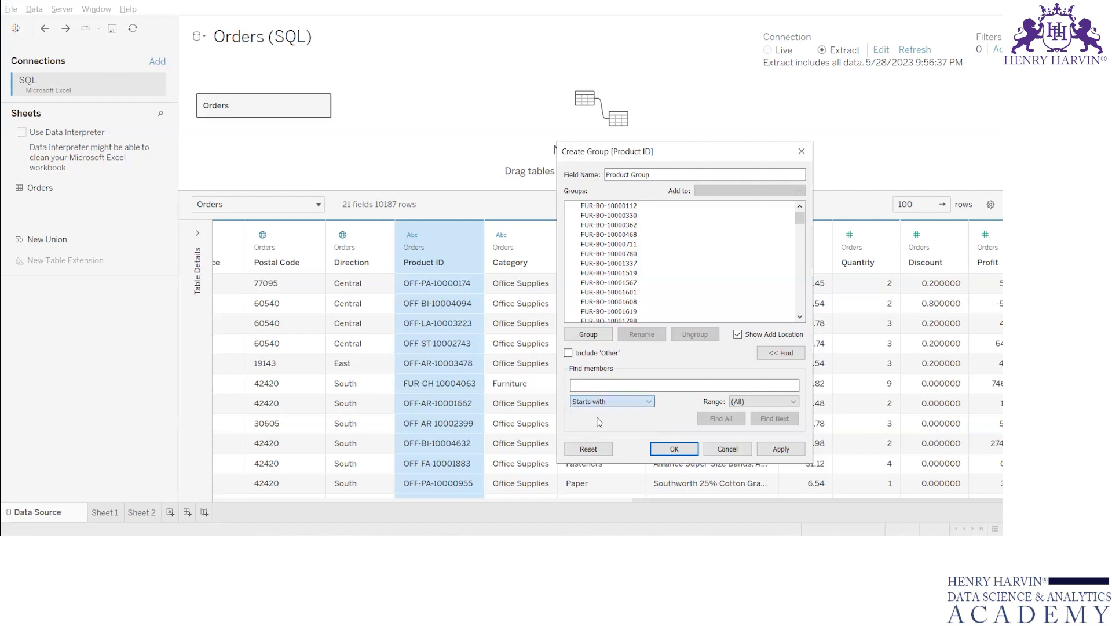
left_click(595, 383)
type("FUR")
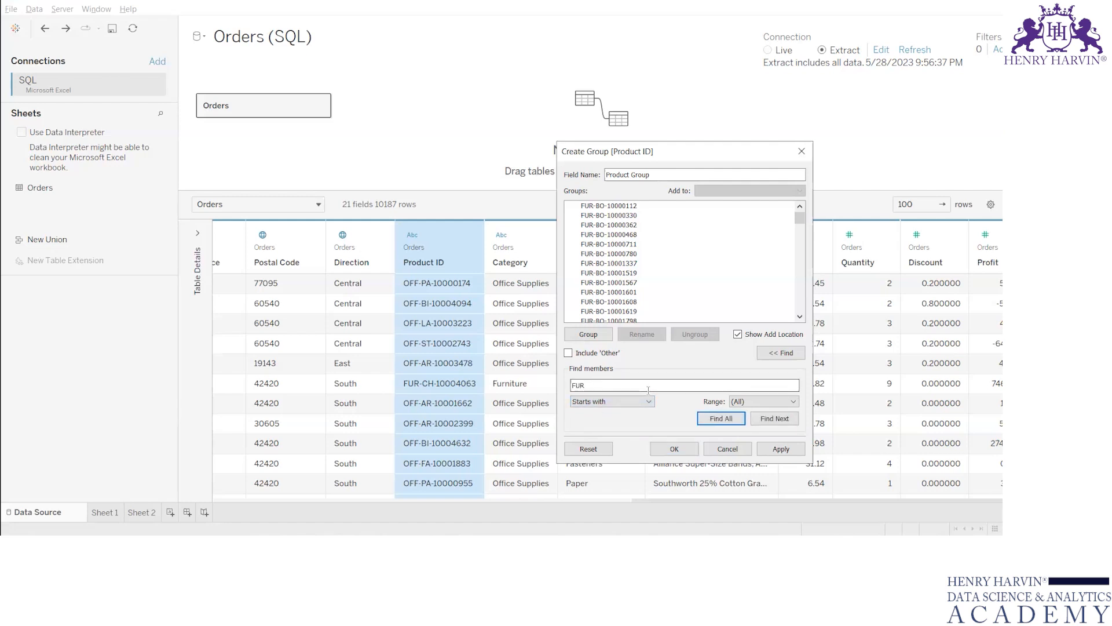
left_click(722, 419)
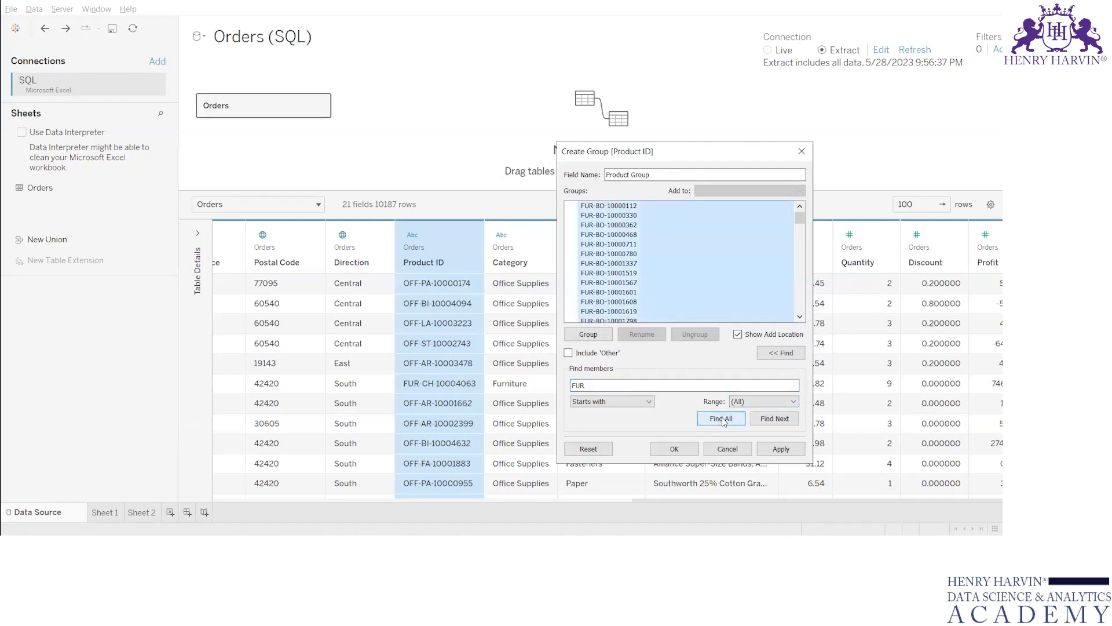
Step: Check the extent of the FUR selection, group those members as Furniture 1 and collapse the group
left_click_drag(803, 218, 801, 235)
left_click(800, 207)
left_click(800, 208)
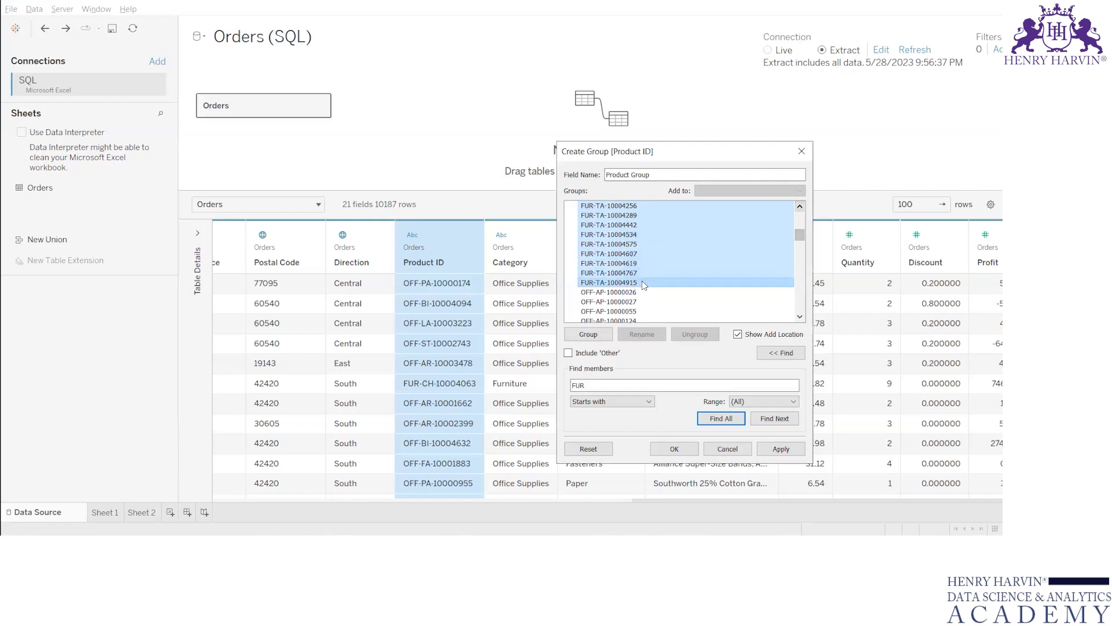
left_click(591, 338)
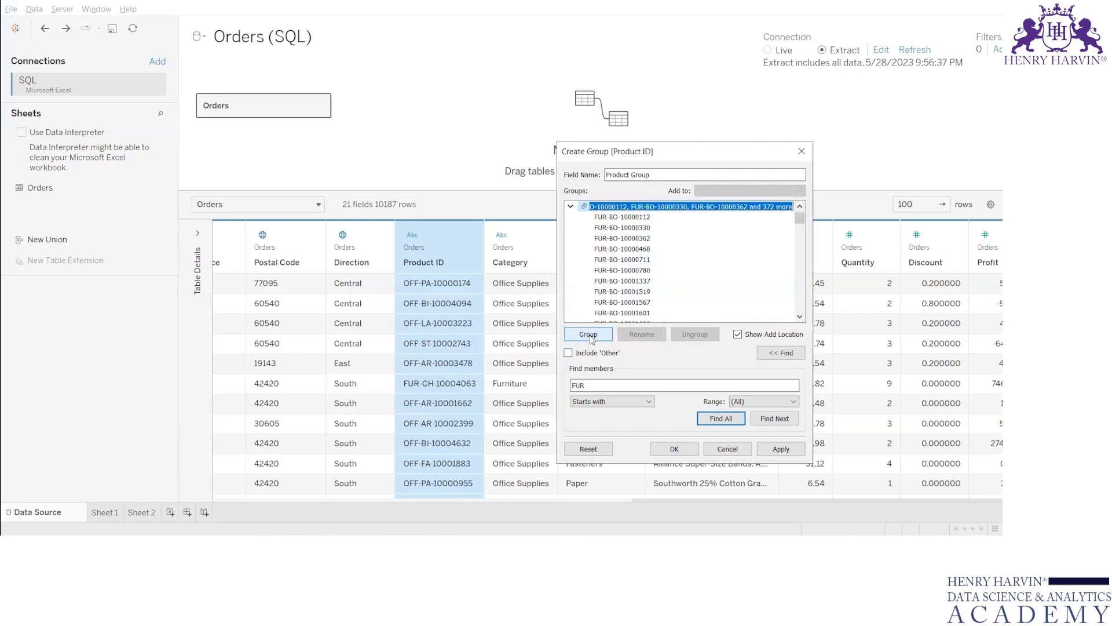
type("Furniture 1")
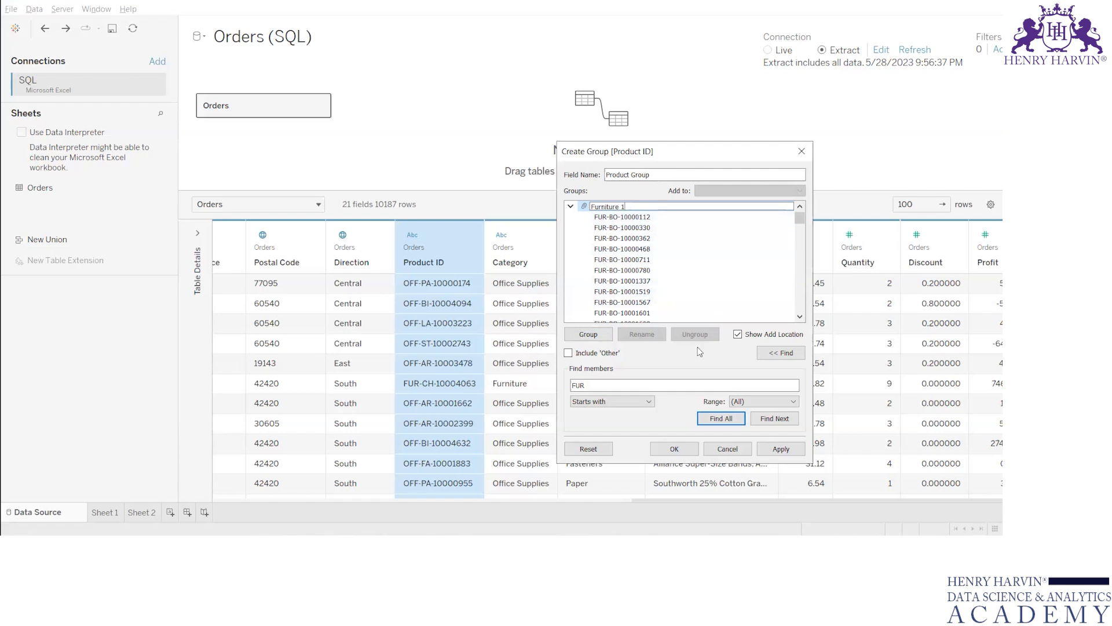
left_click(571, 207)
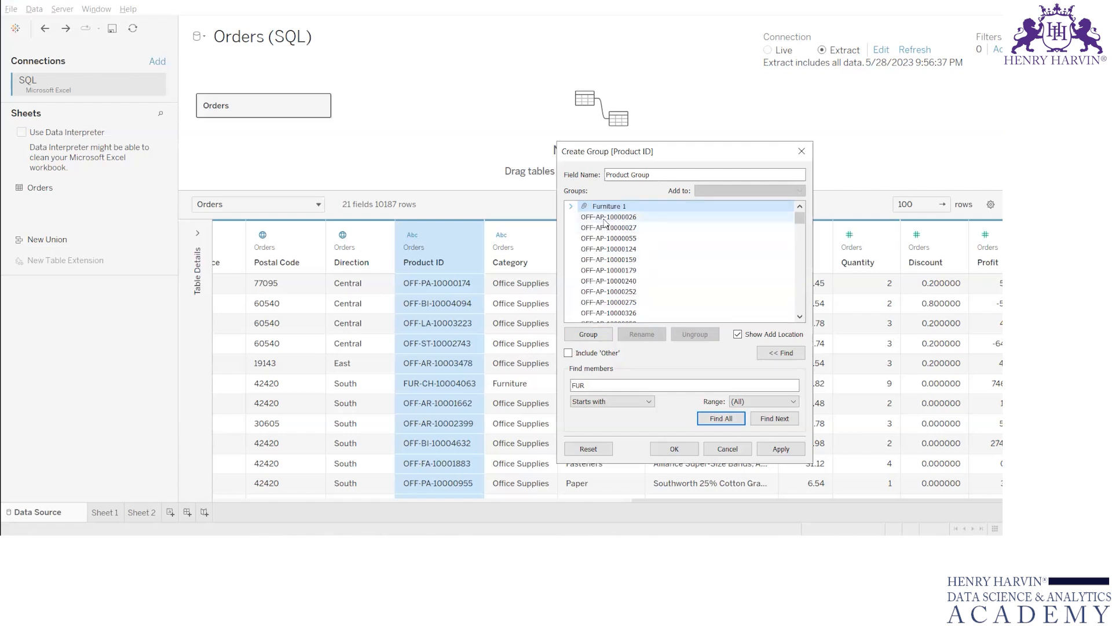
Step: Find all product IDs starting with off and group them under the name Office Group
left_click(608, 386)
key("BackSpace")
key("BackSpace")
key("BackSpace")
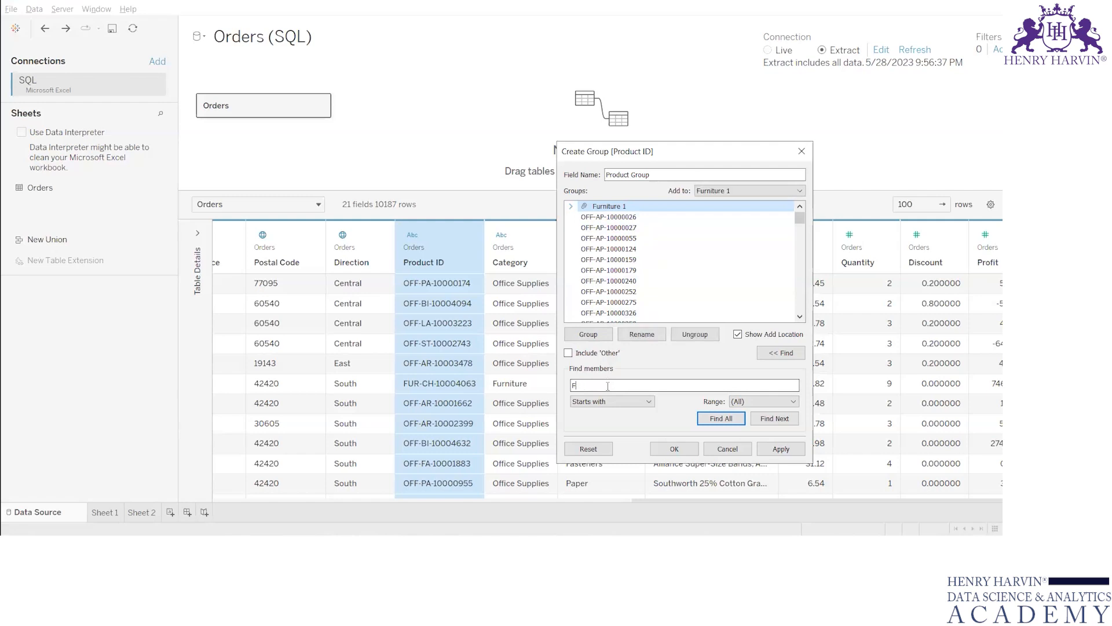
type("off")
left_click(735, 419)
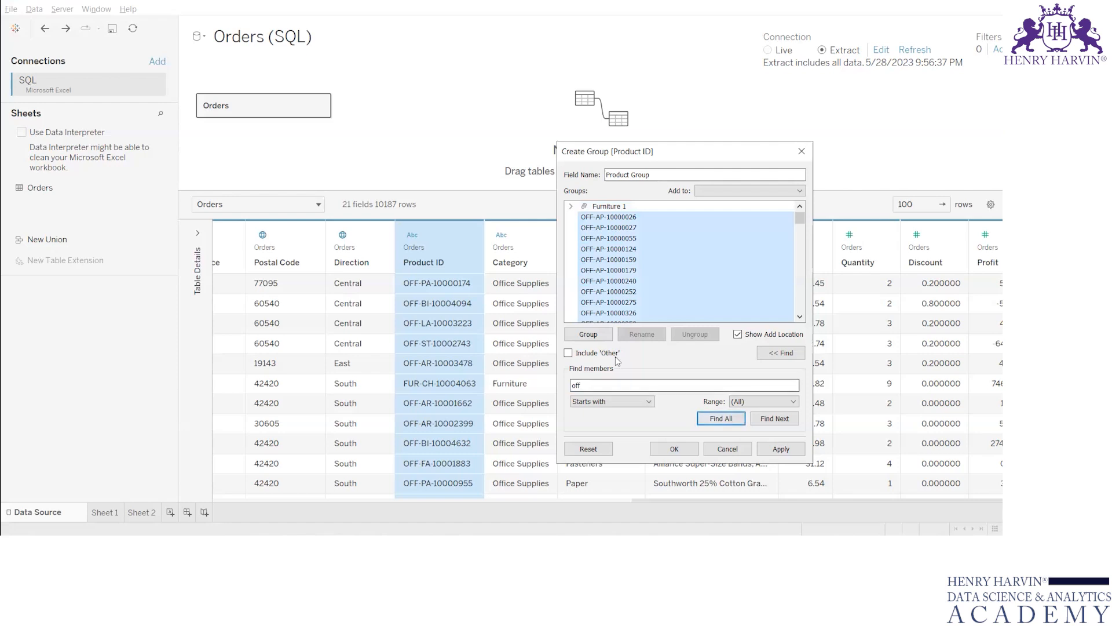
left_click(602, 335)
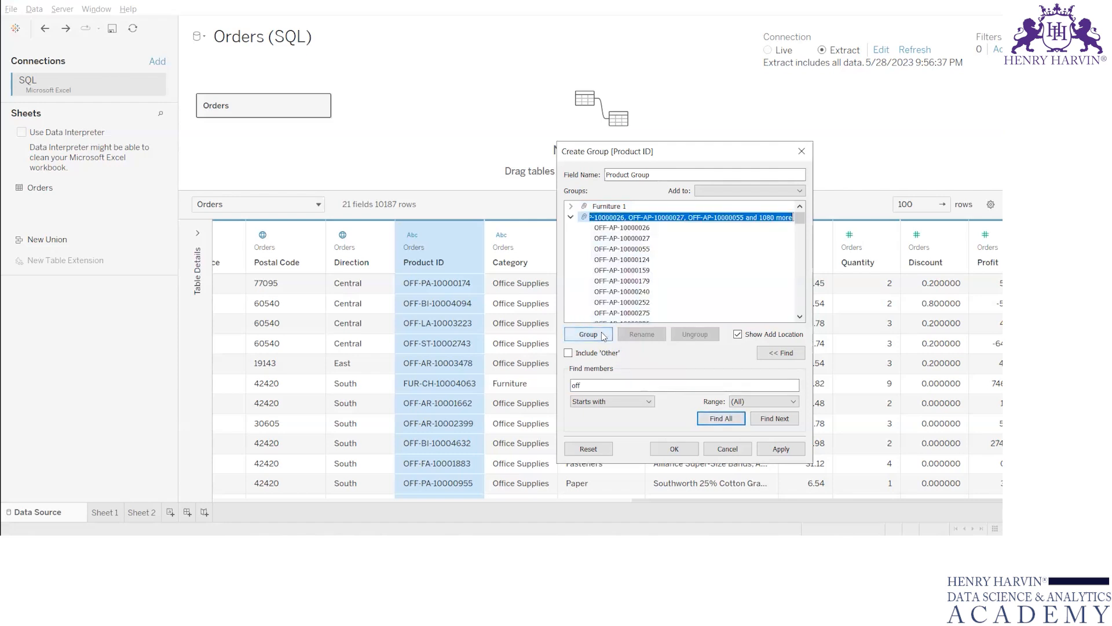
type("Office")
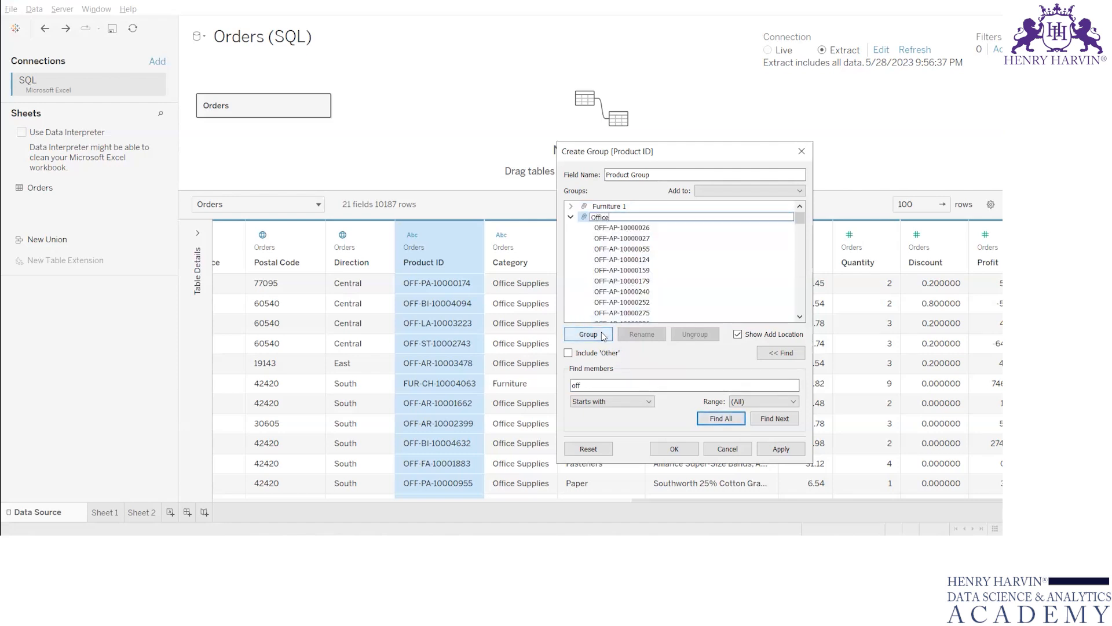
key("Return")
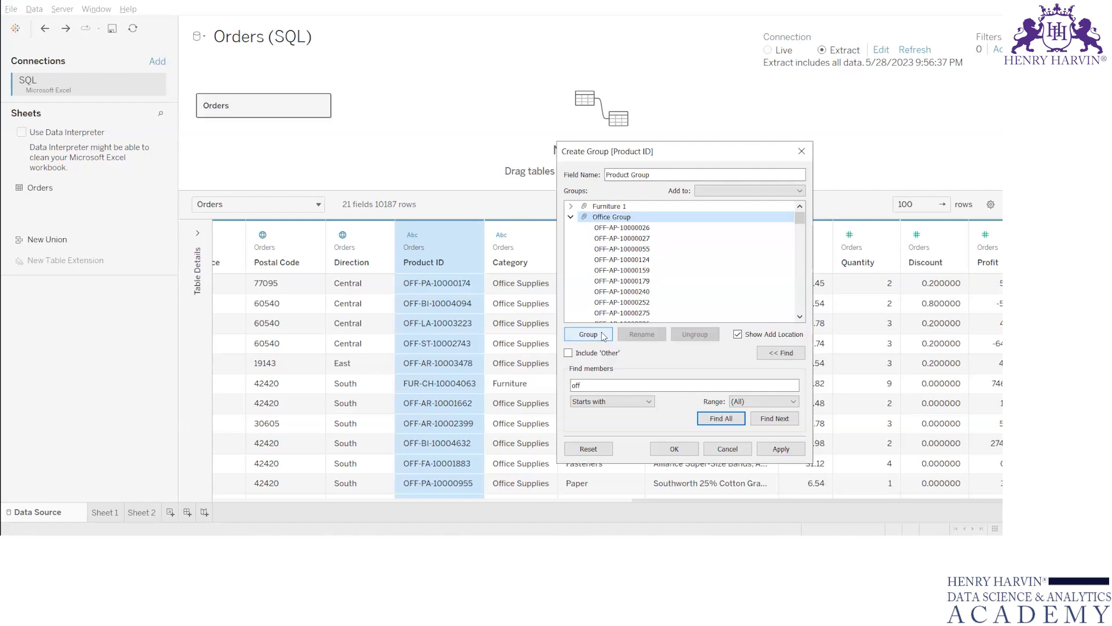
Step: Rename the Furniture 1 group as Furniture Group and collapse the Office Group
left_click(610, 207)
left_click(640, 334)
key("Right")
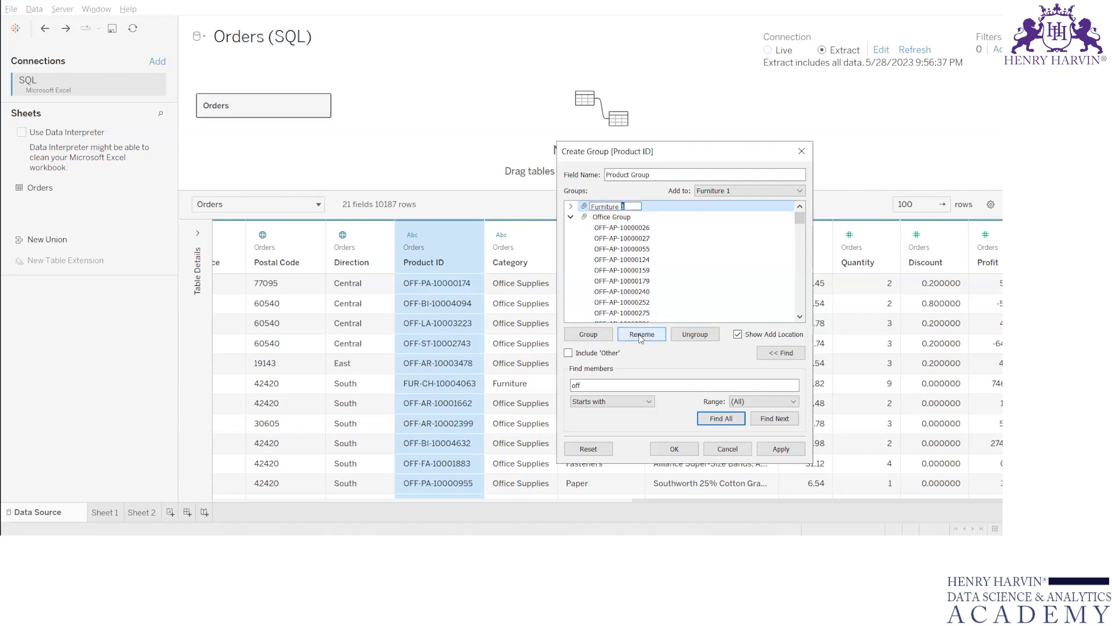
key("BackSpace")
type("Group")
key("Return")
left_click(572, 217)
Step: Find all product ID members that start with tec
left_click(620, 228)
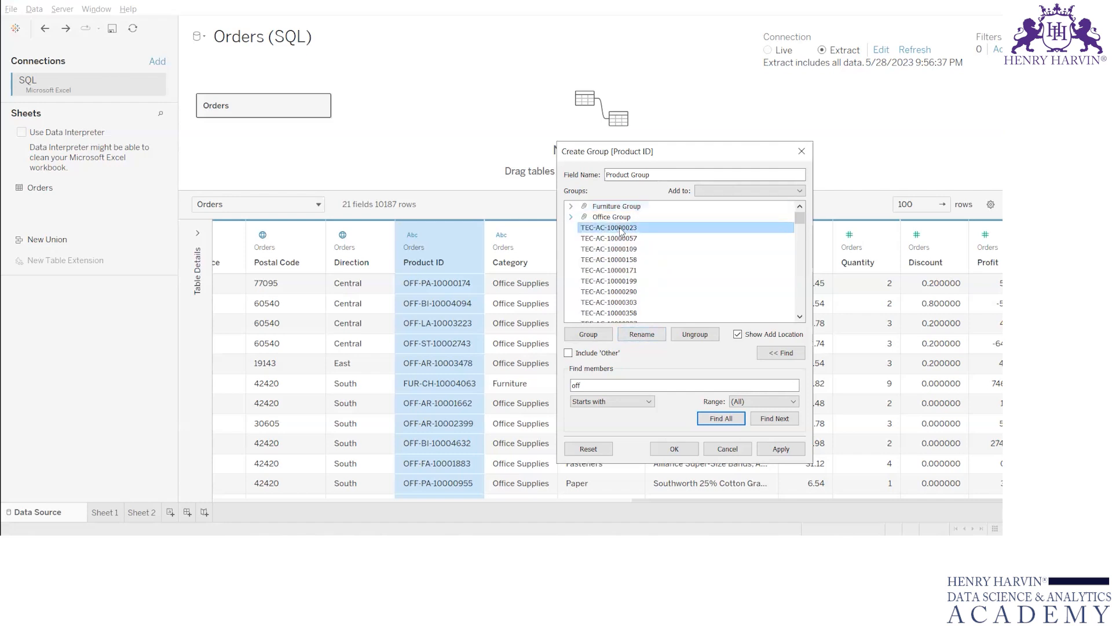
left_click(614, 383)
key("BackSpace")
key("BackSpace")
key("BackSpace")
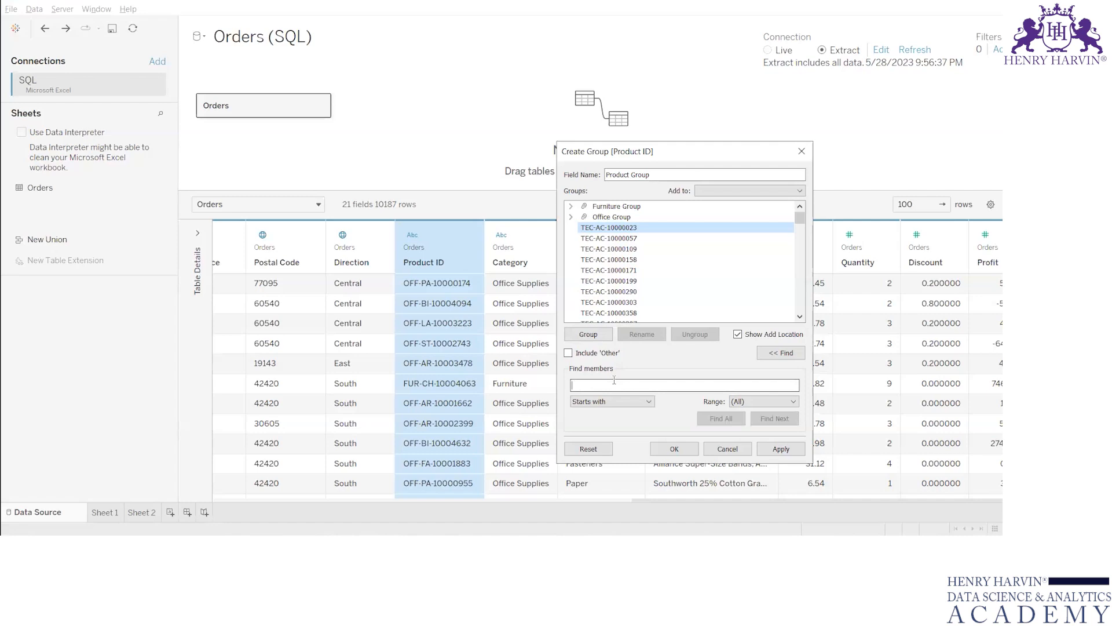
type("tec")
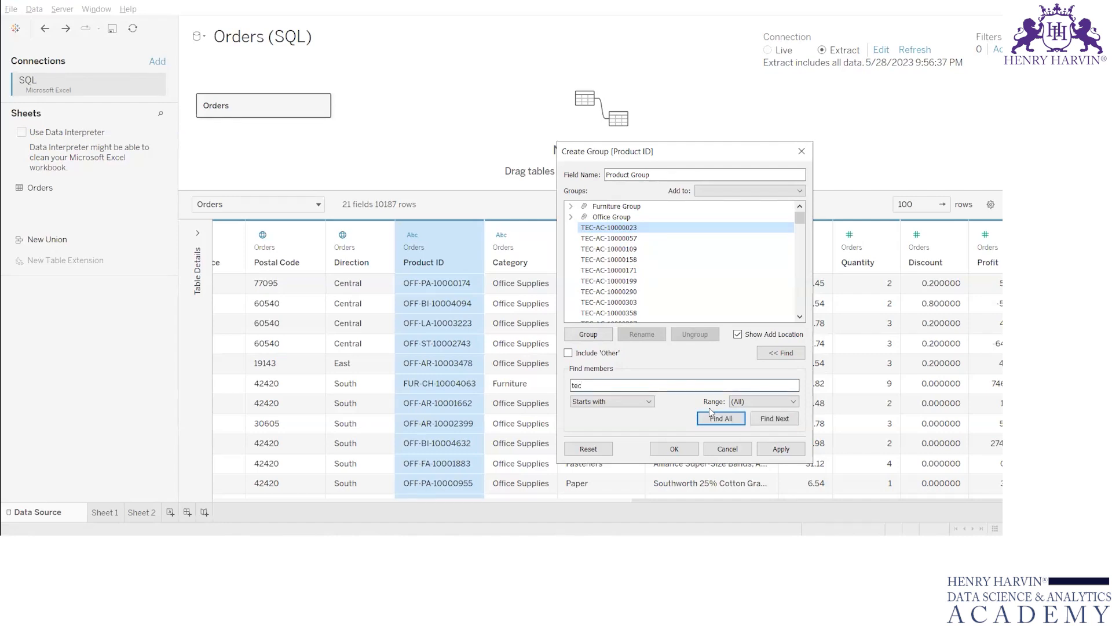
left_click(722, 418)
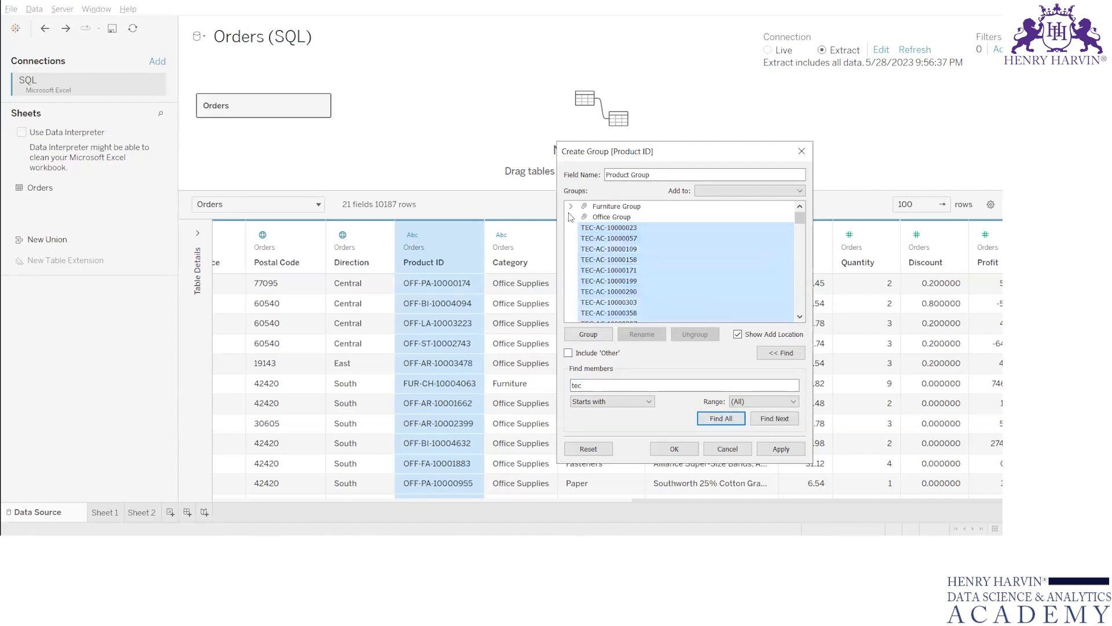
Step: Group the found TEC members under the name Tech group and collapse the group
left_click(608, 336)
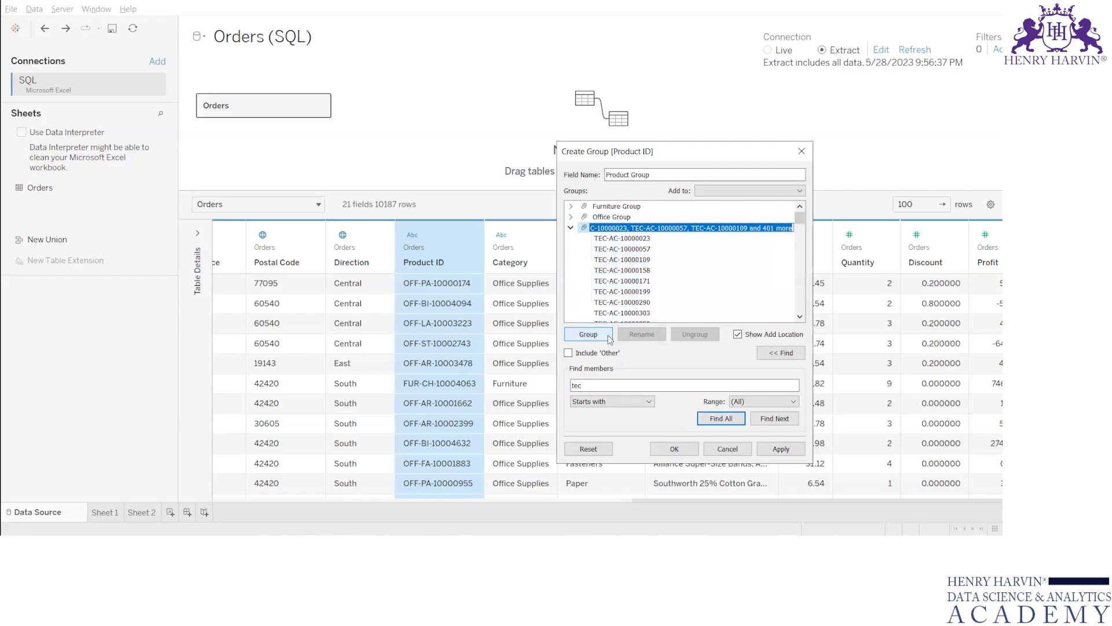
type("Tech group")
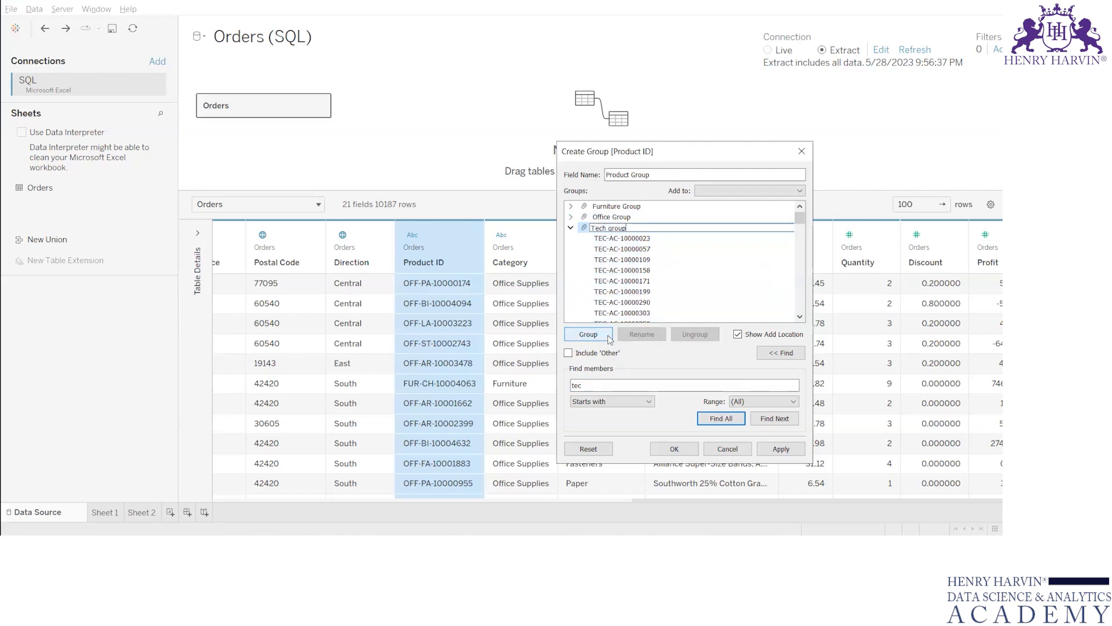
key("Return")
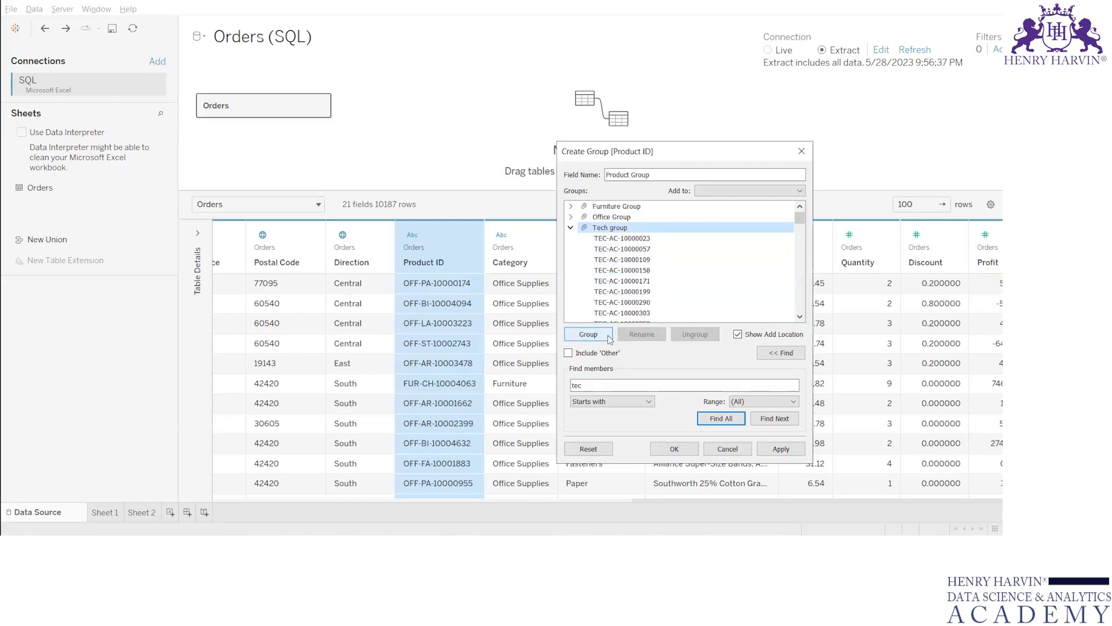
left_click(572, 228)
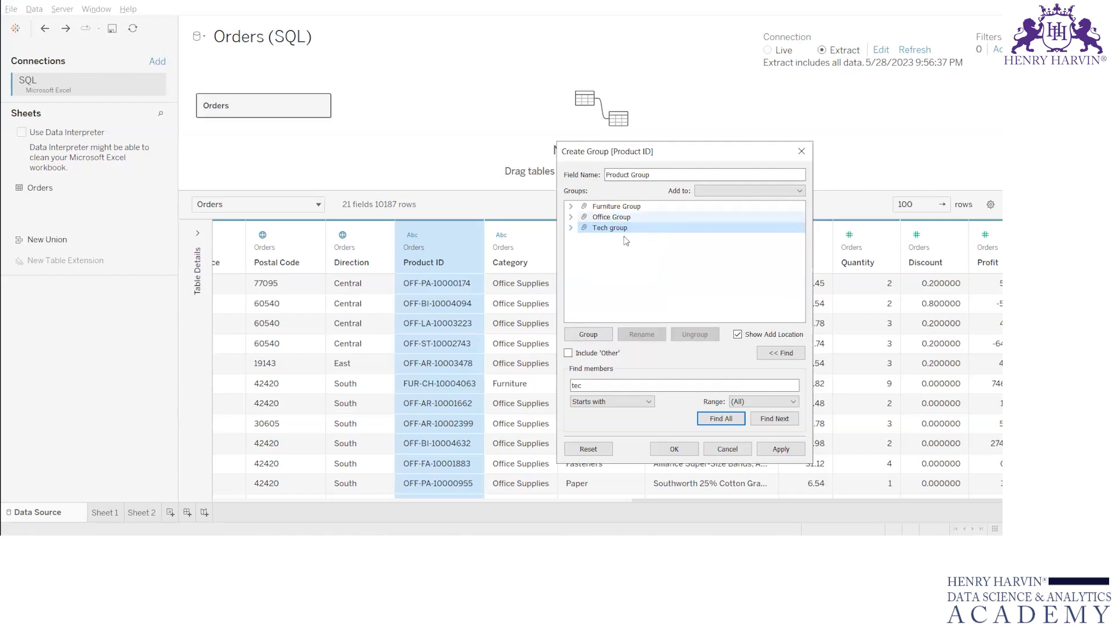
Step: Confirm the Product Group field and check its column in the Orders data grid
left_click(674, 450)
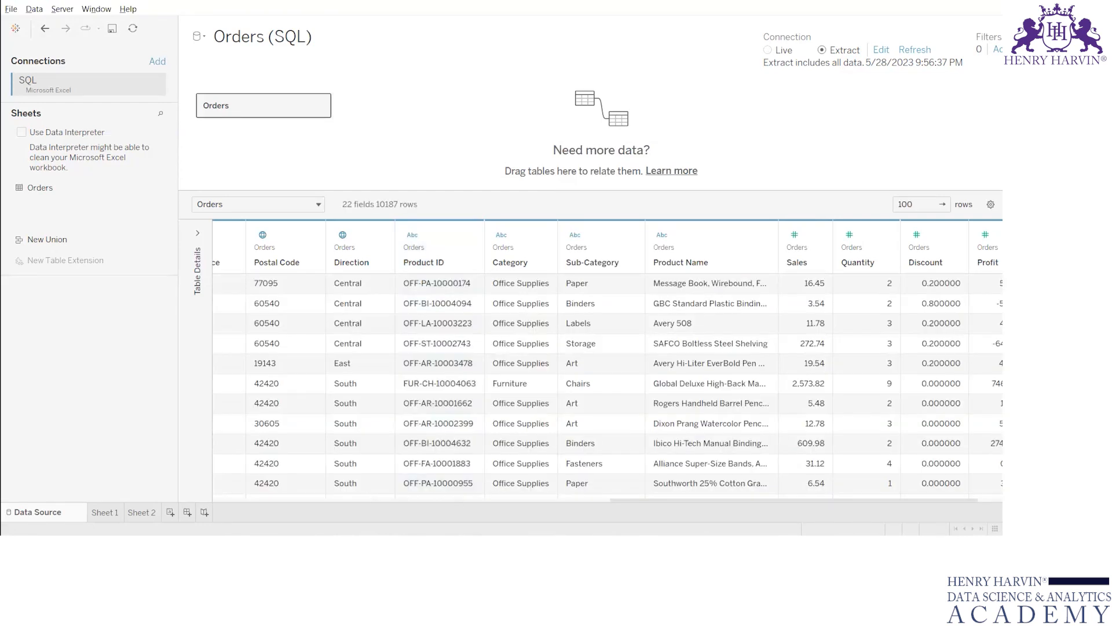
left_click_drag(745, 501, 979, 227)
left_click_drag(933, 500, 987, 500)
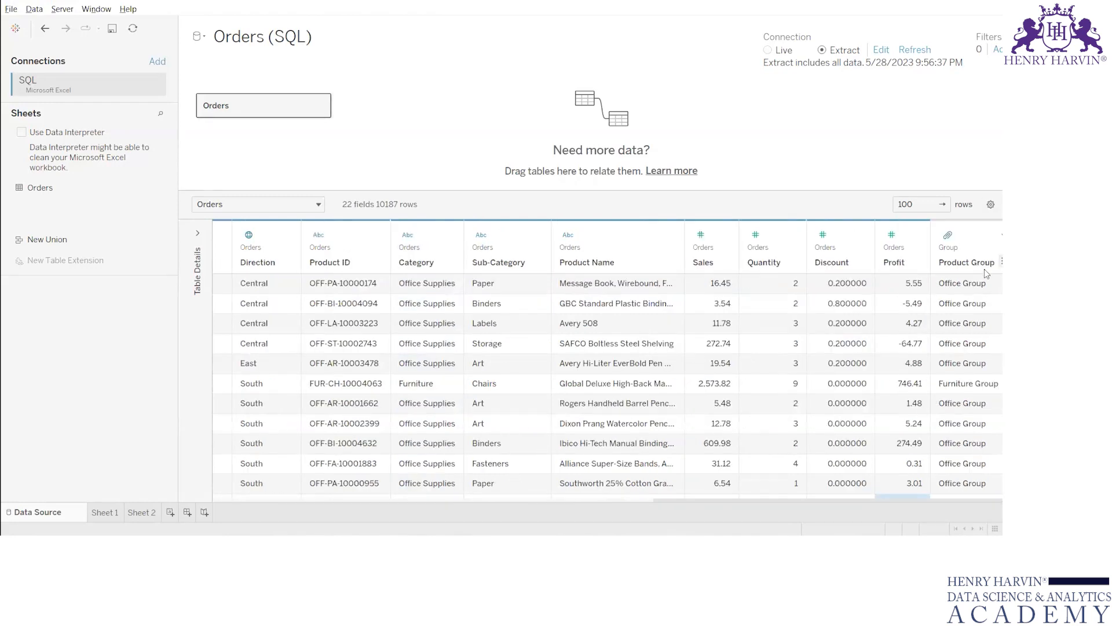
Step: On Sheet 1, place Product Group and Product ID on Rows, adding all members of Product ID
left_click(106, 511)
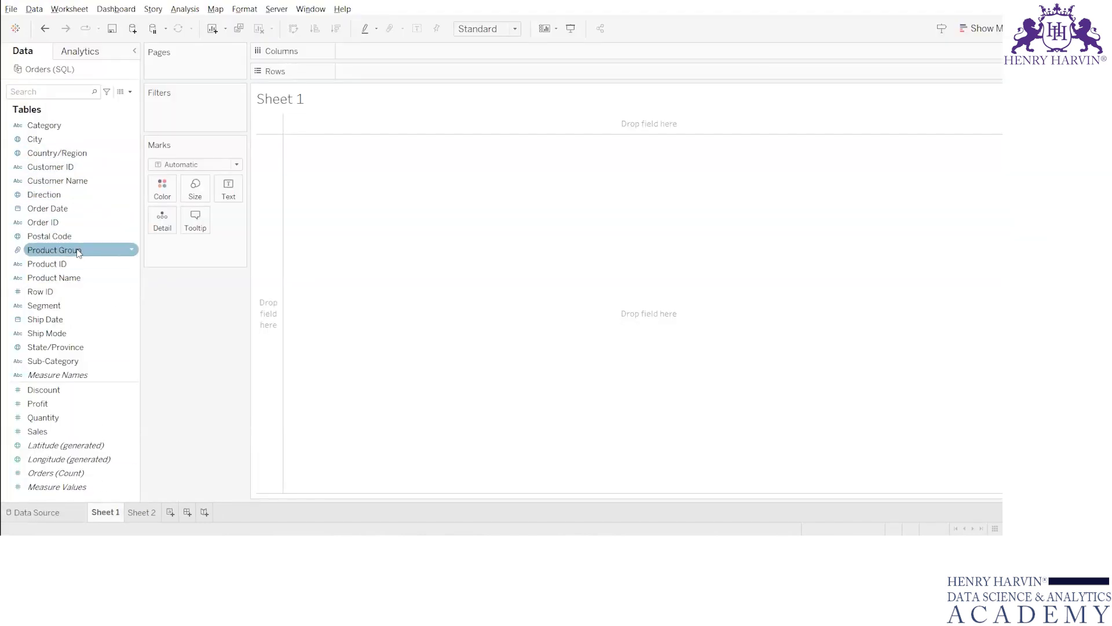
left_click_drag(68, 266, 413, 71)
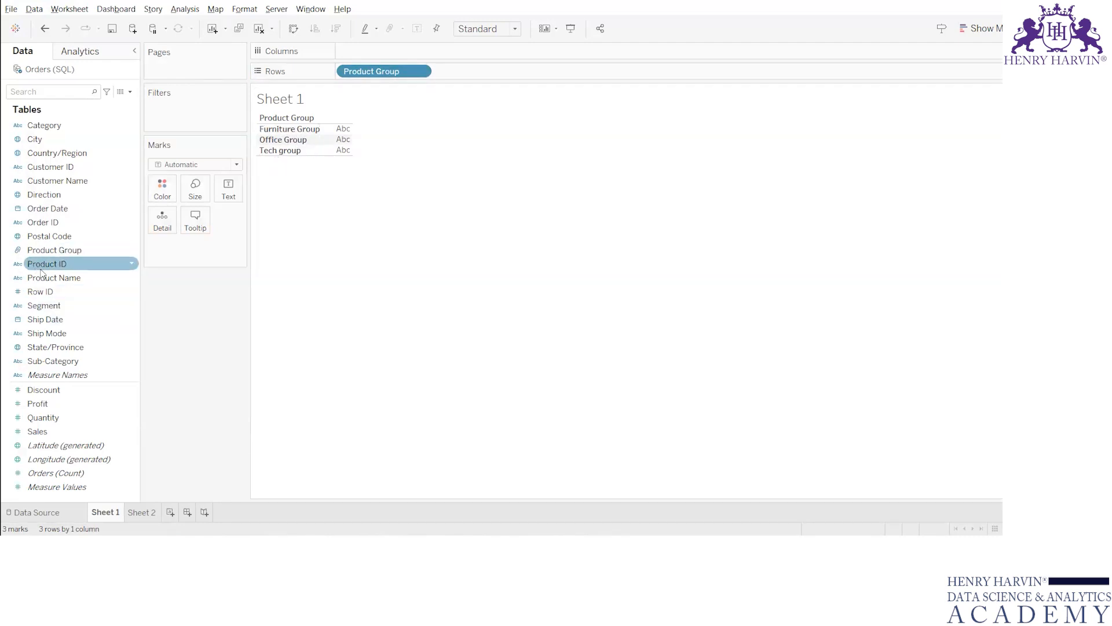
left_click_drag(44, 269, 486, 78)
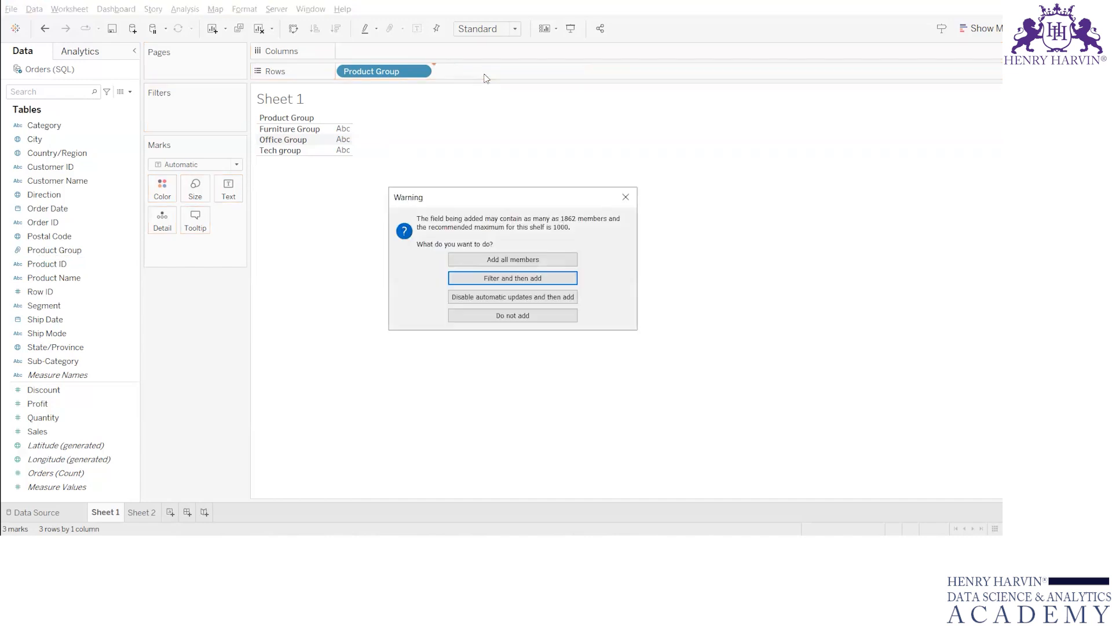
left_click(518, 259)
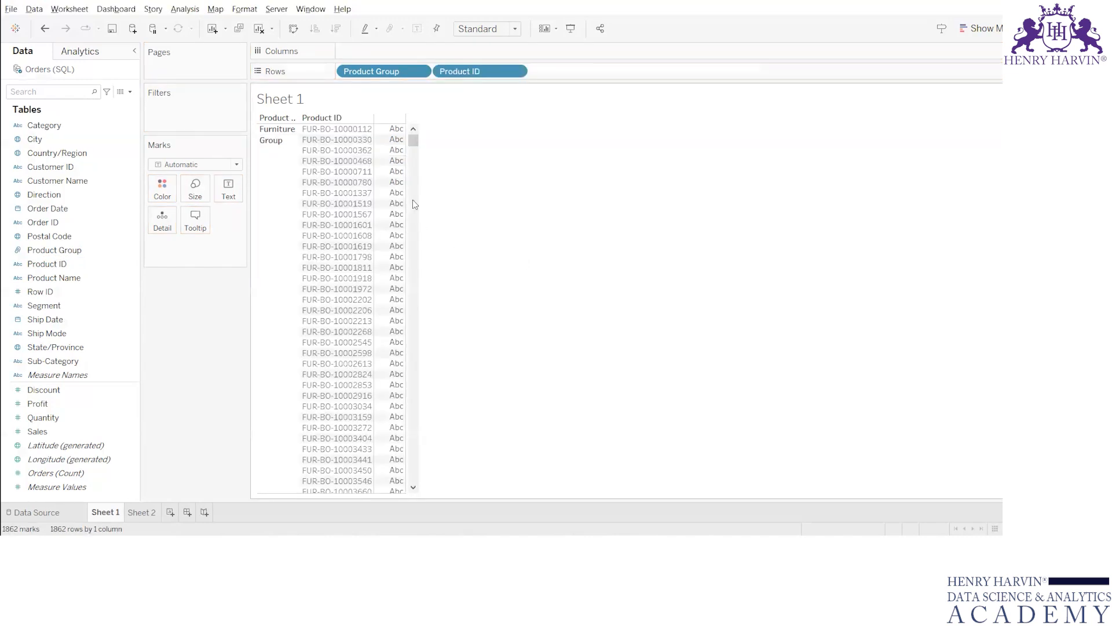
Step: Show the Product Group filter and restrict the view to Furniture Group to check its product IDs
left_click(420, 70)
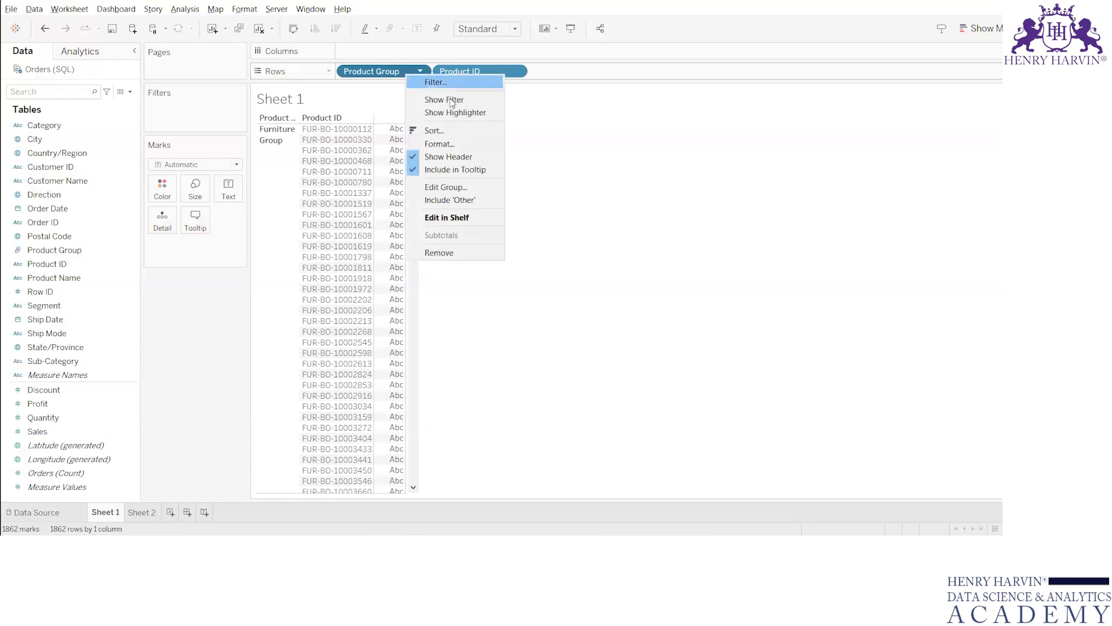
left_click(451, 101)
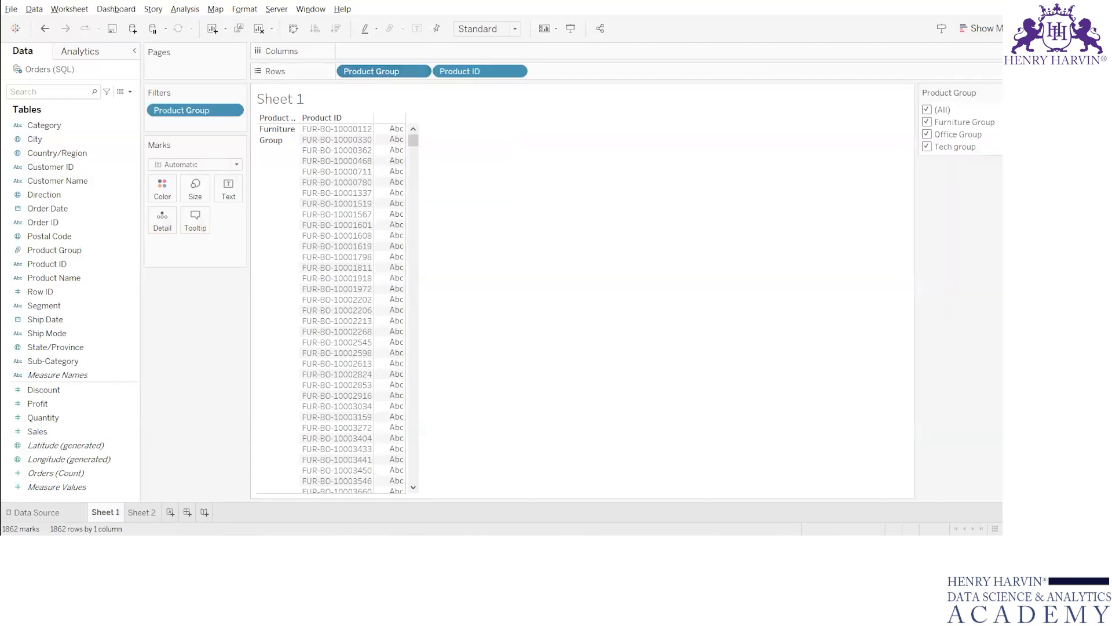
left_click(928, 109)
left_click(927, 122)
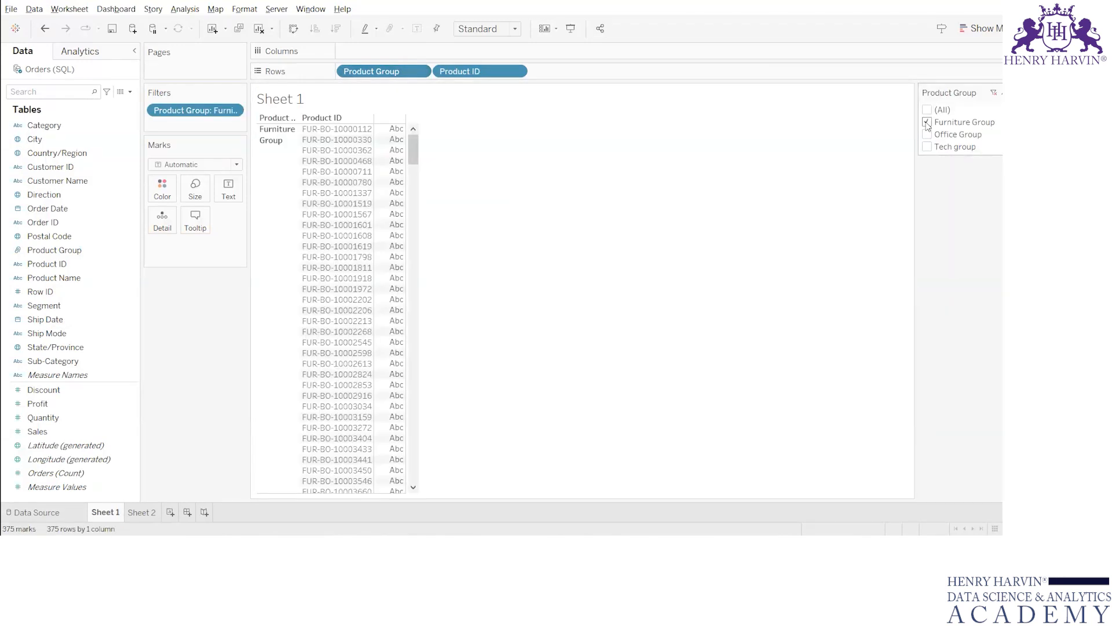
mouse_move(405, 166)
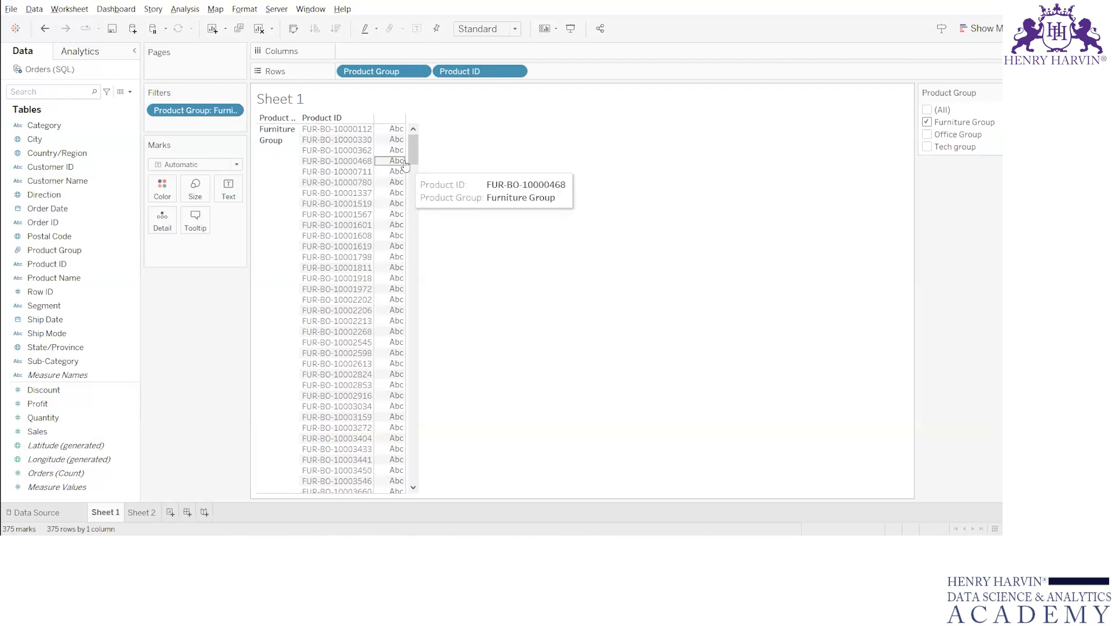
left_click_drag(412, 148, 431, 107)
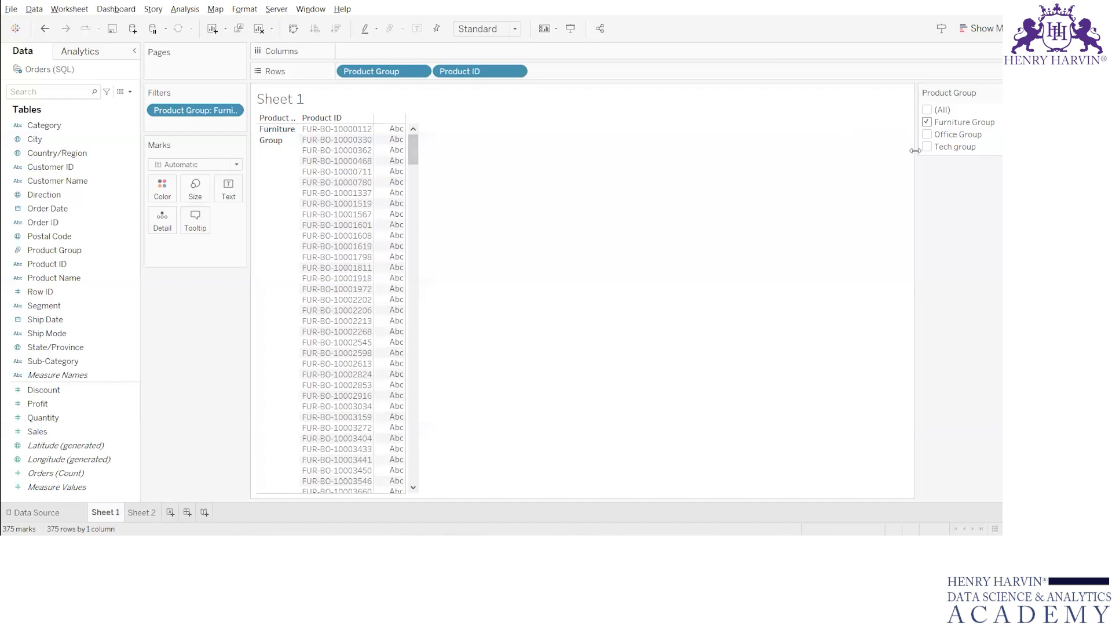
Step: Switch the Product Group filter to Office Group only, and after that to Tech group only
left_click(928, 135)
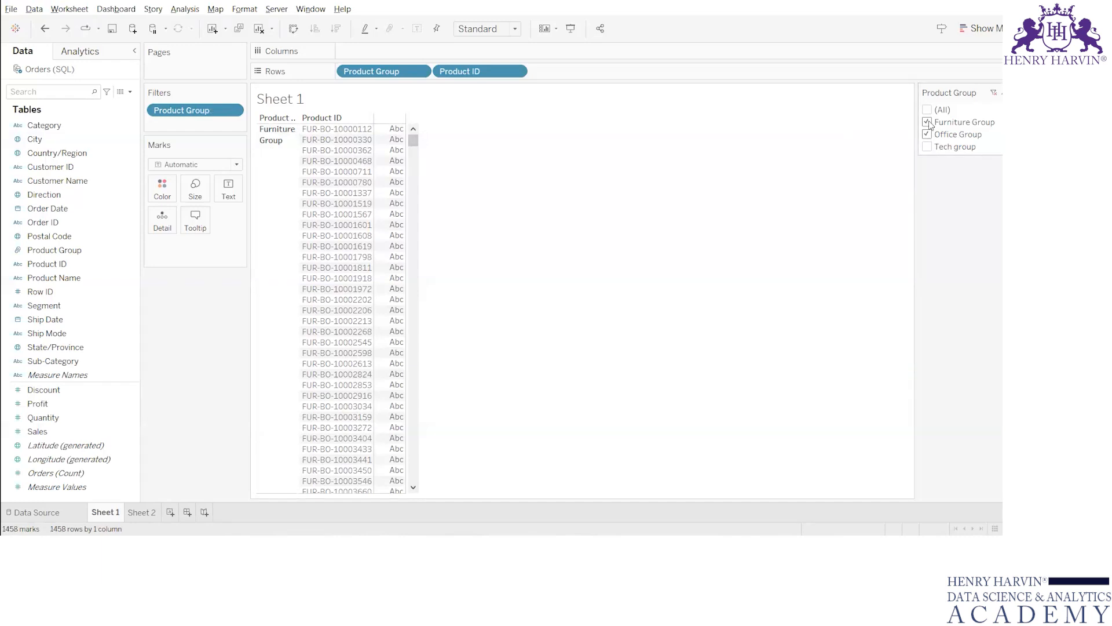
left_click(929, 123)
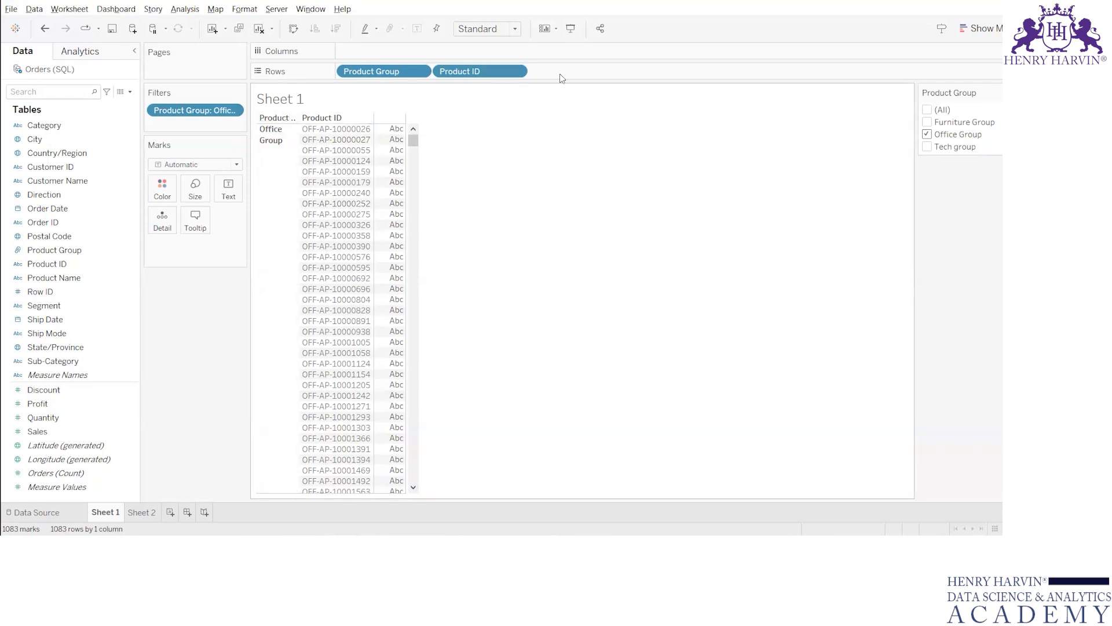
left_click(928, 134)
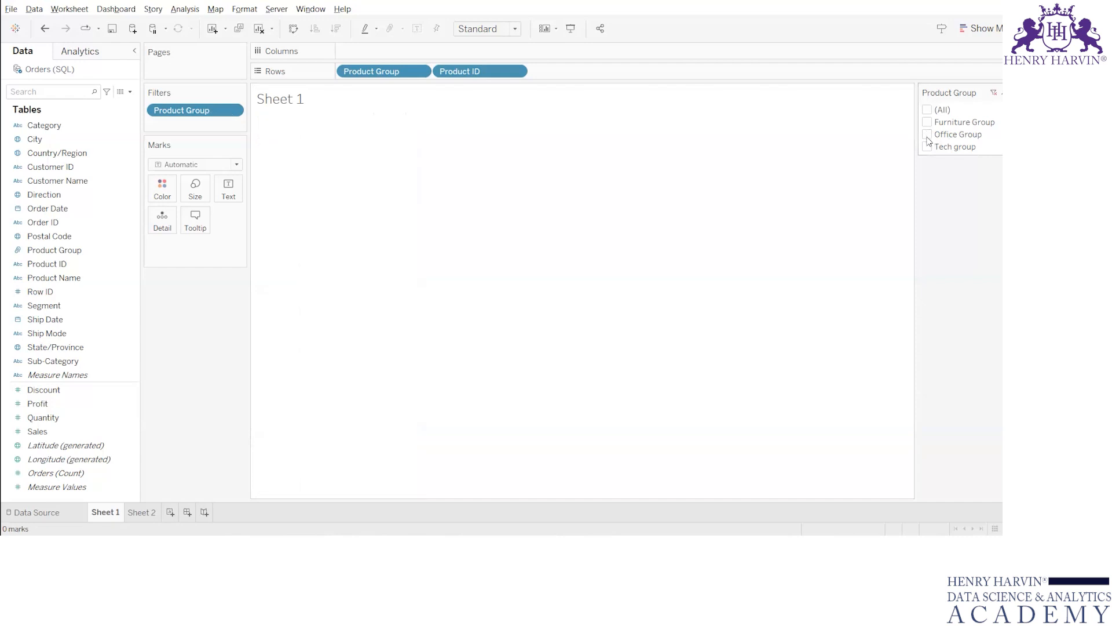
left_click(928, 146)
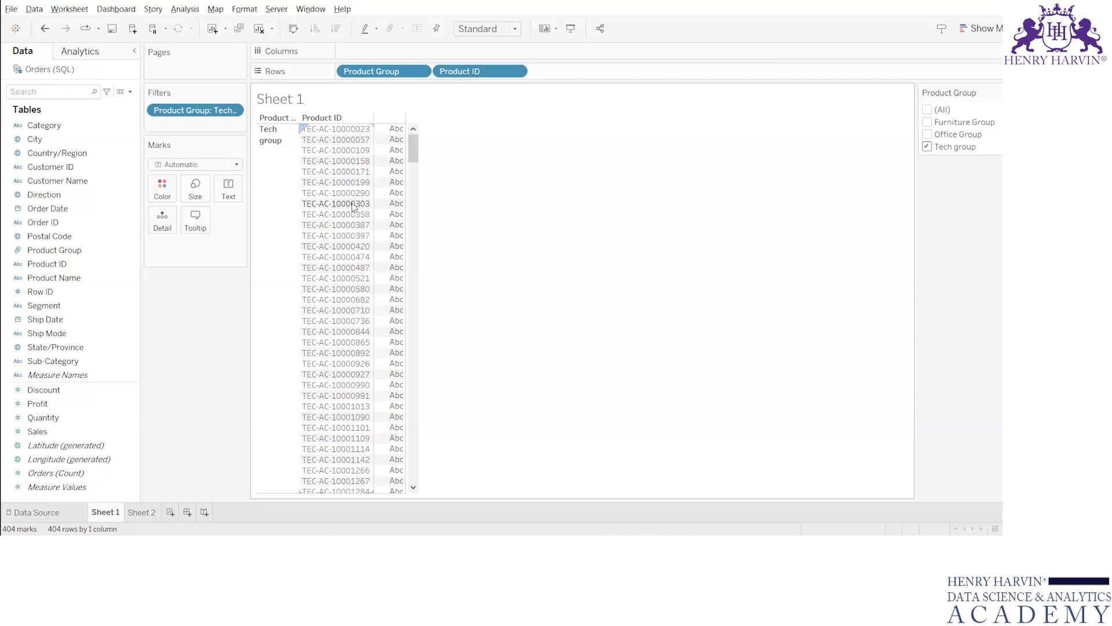
Step: Clear Sheet 1 and return to the first columns of the Orders table on the data source page
left_click(259, 28)
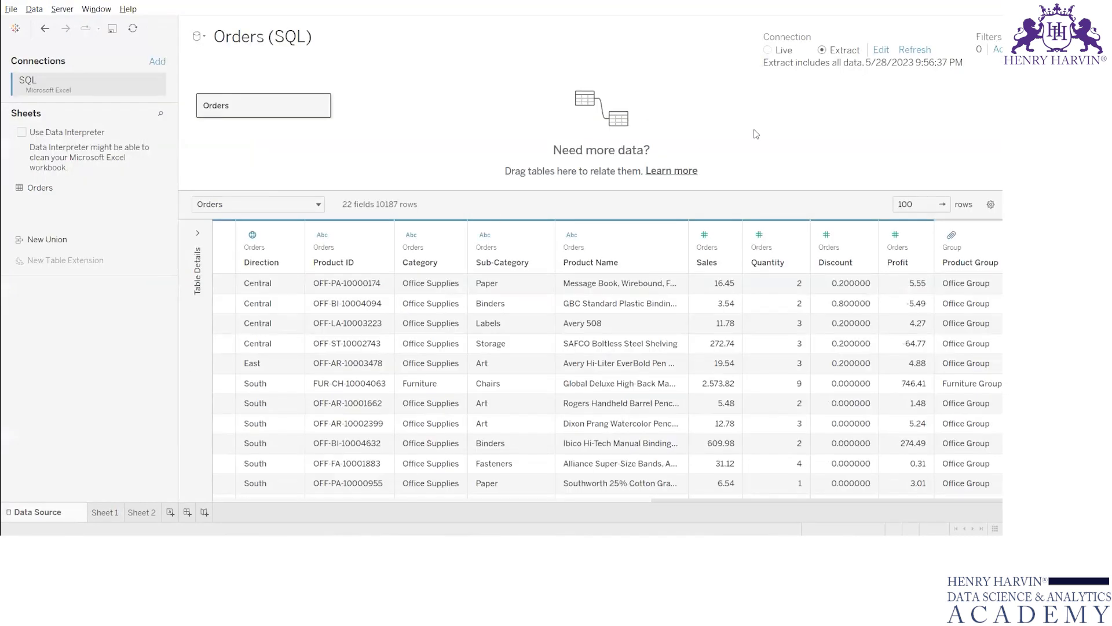
left_click_drag(659, 498, 220, 498)
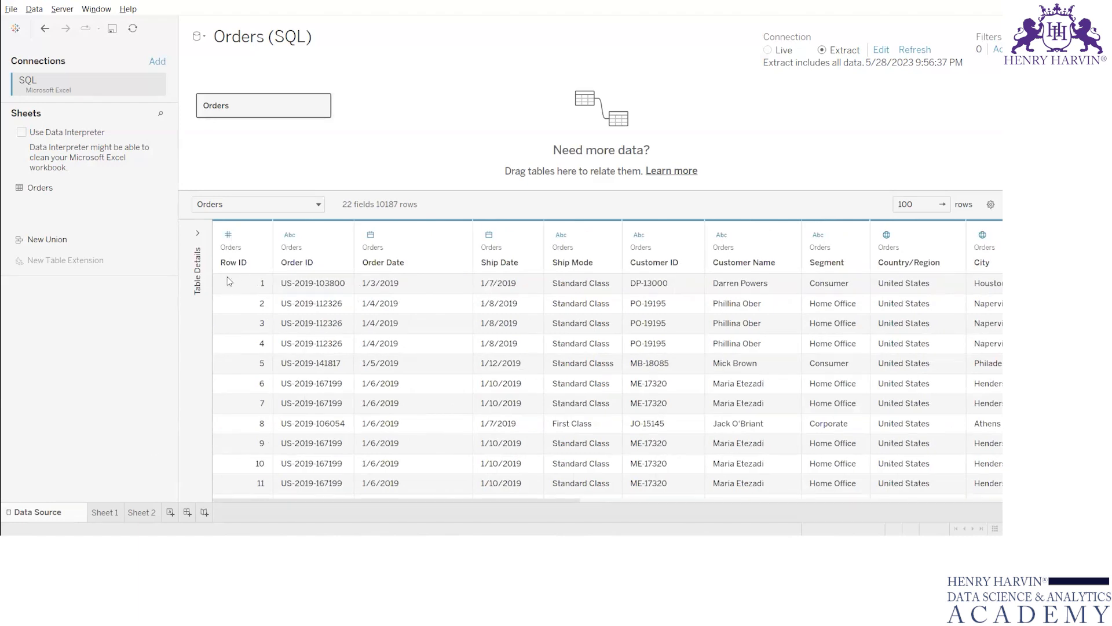
Step: Review the column options for Row ID and open its bin settings, closing them without creating bins
left_click(257, 237)
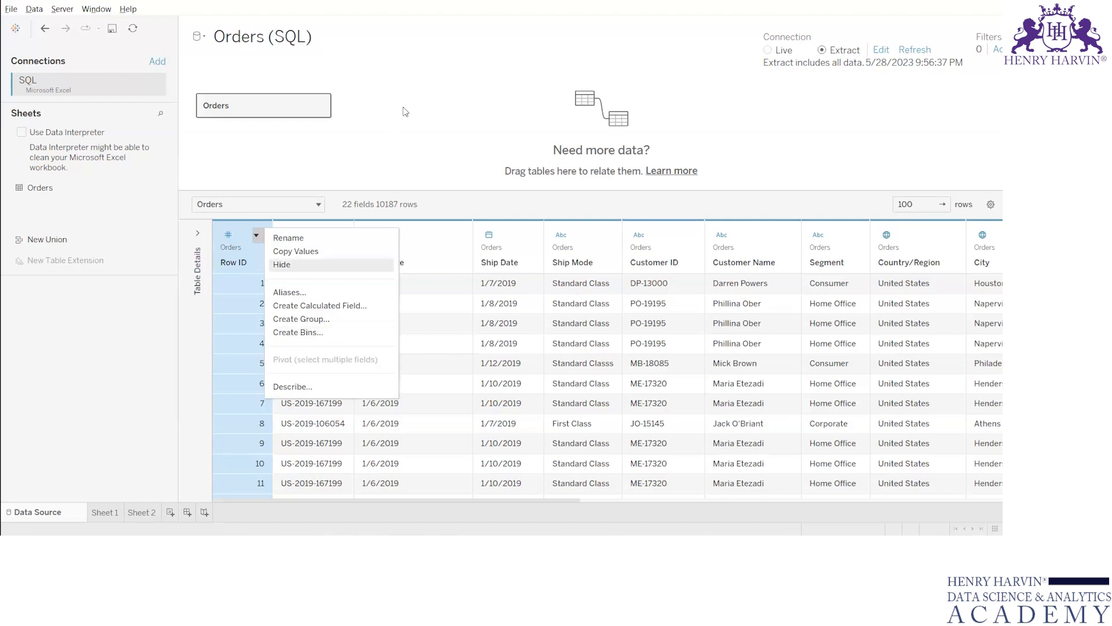
left_click(406, 114)
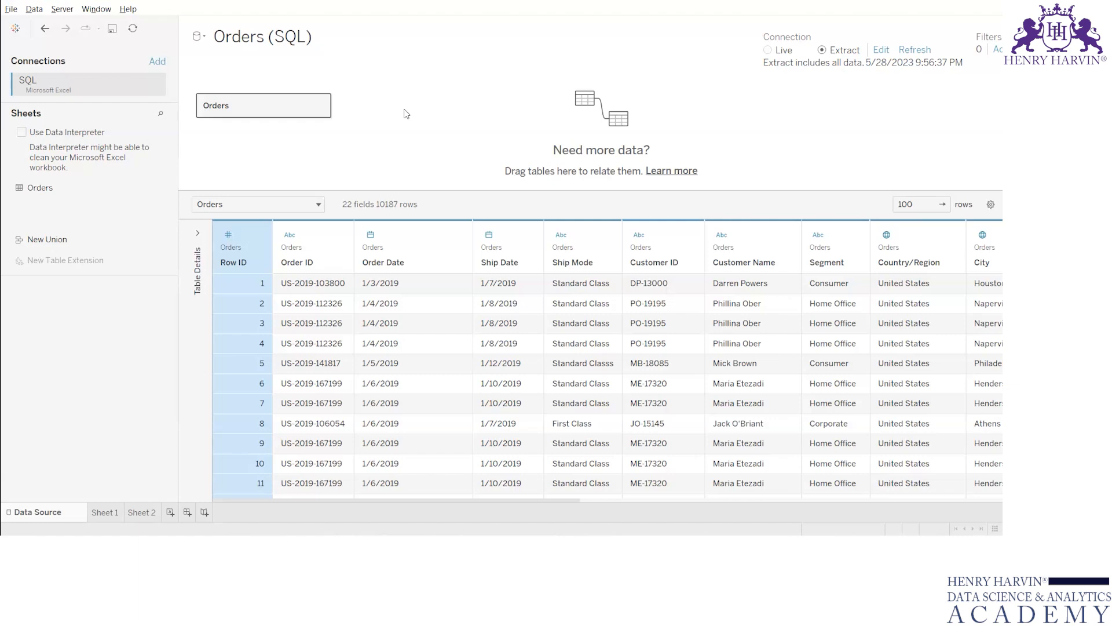
mouse_move(258, 233)
left_click(257, 234)
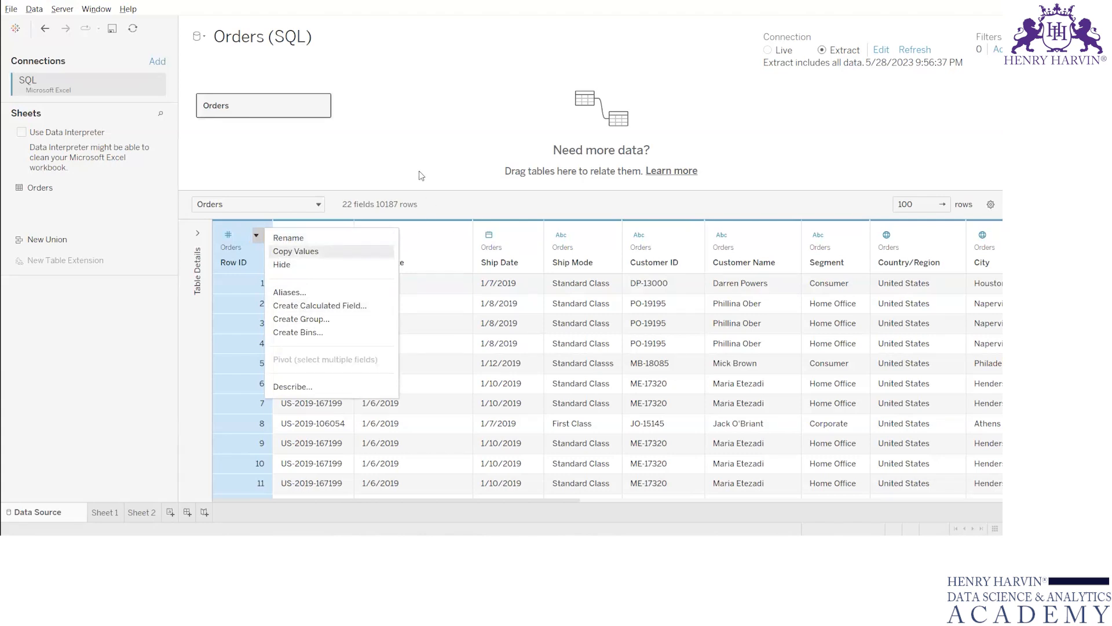
left_click(296, 332)
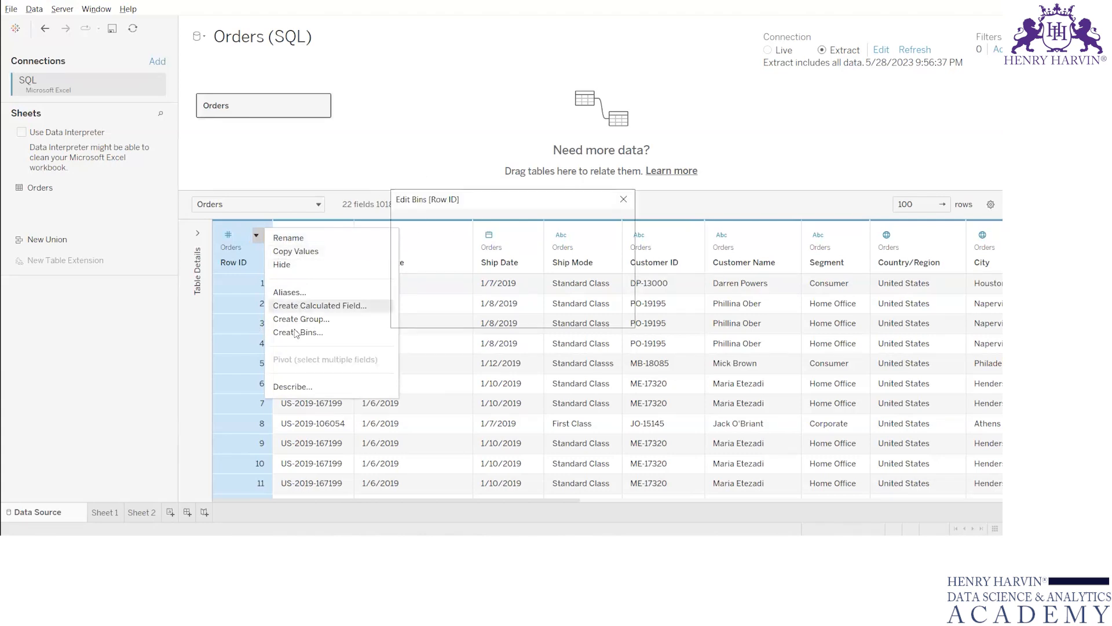
left_click(624, 201)
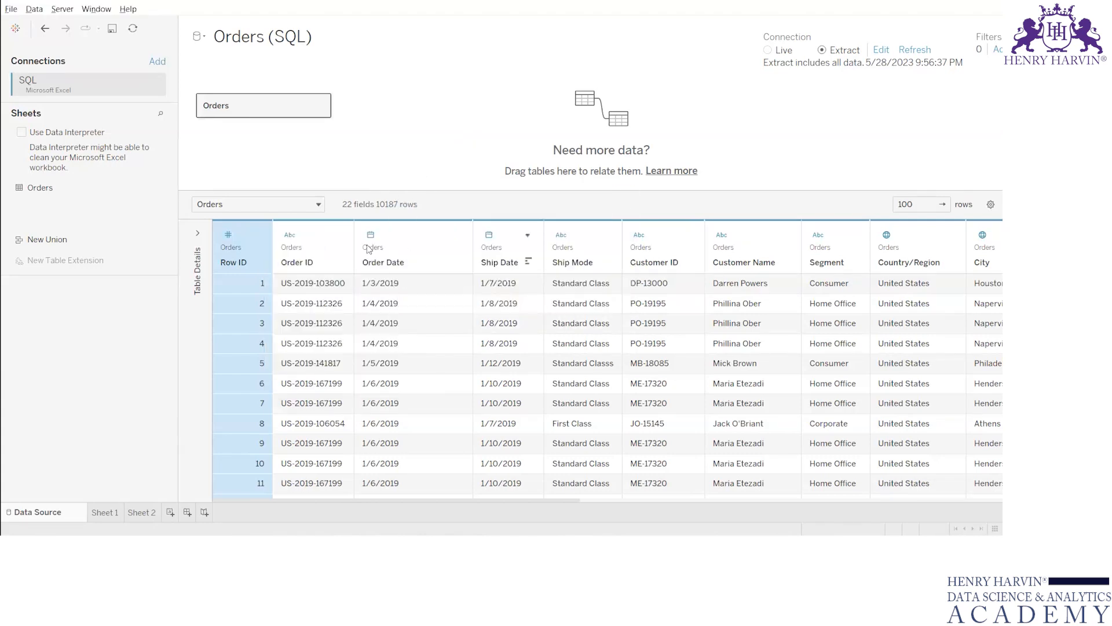
Step: Examine the data types and column options available for the Order ID field
left_click(289, 234)
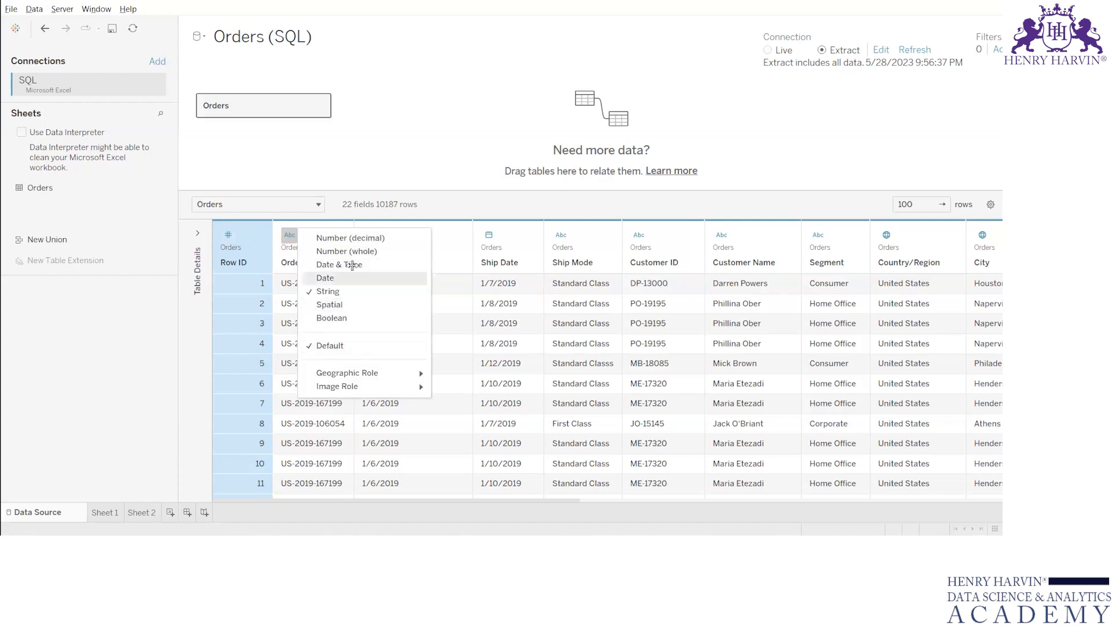
left_click(373, 168)
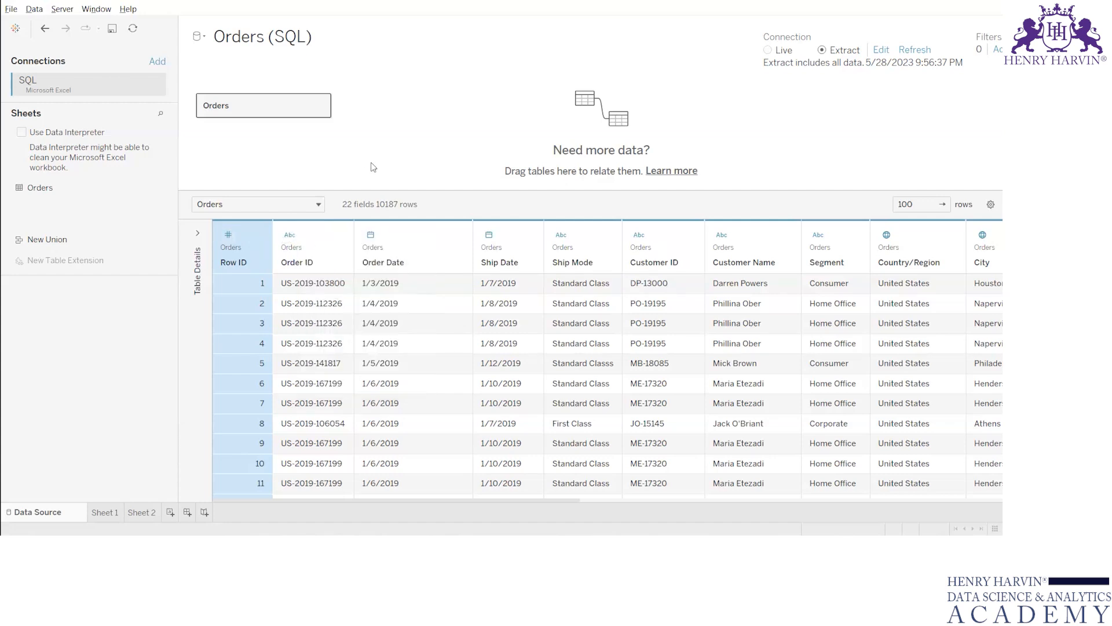
left_click(316, 350)
left_click(343, 244)
left_click(341, 241)
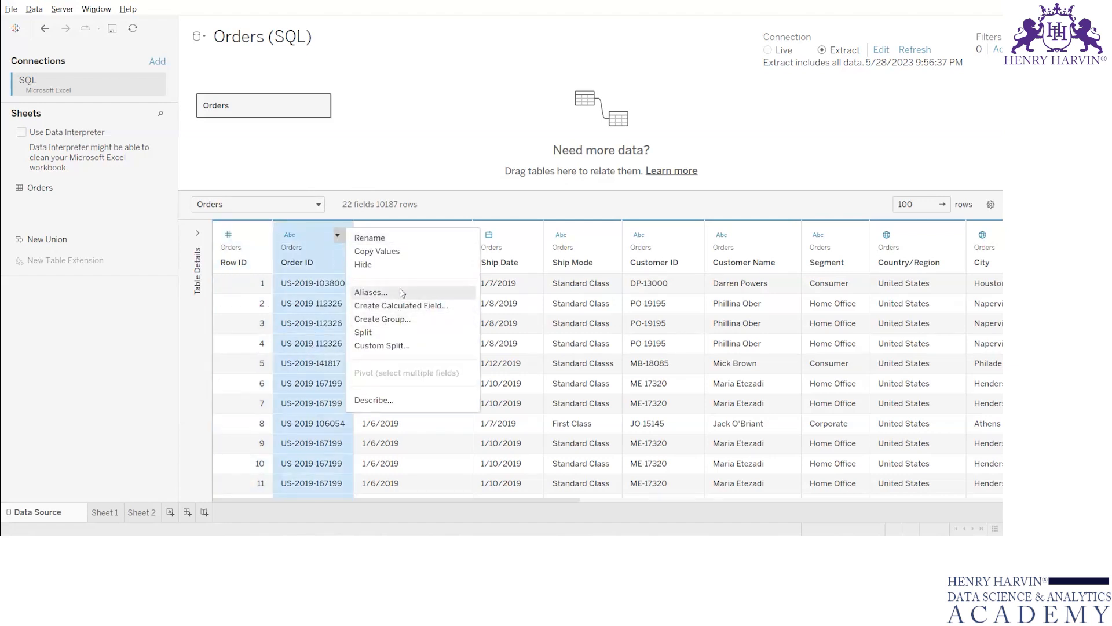
left_click(317, 205)
left_click(403, 176)
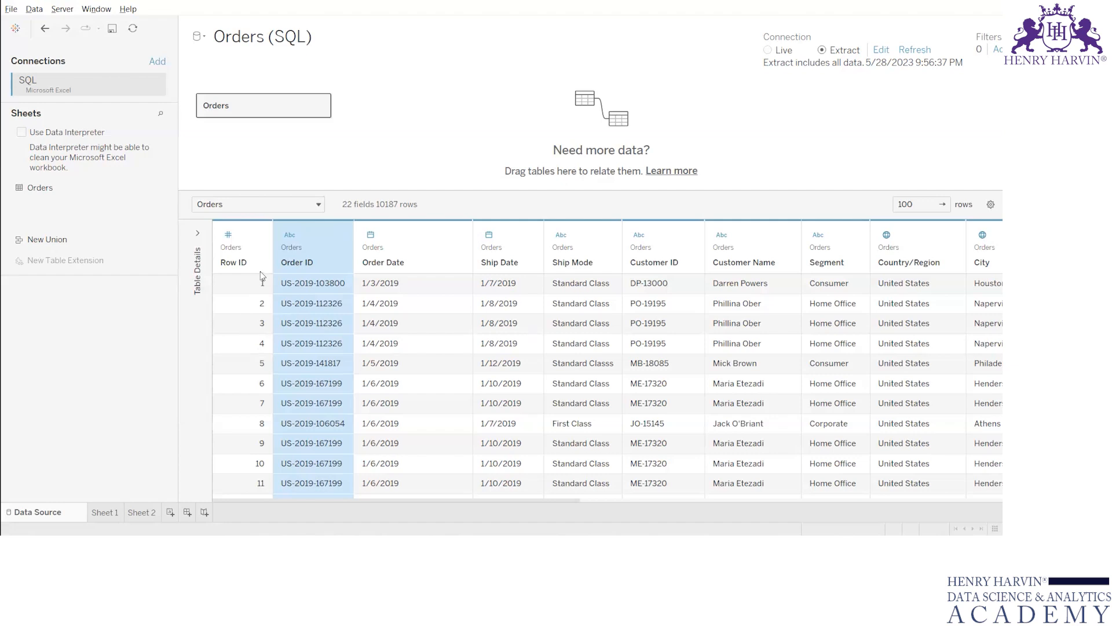
Step: Start creating bins from Row ID, trying a bin size of 100 and restoring the suggested bin size
left_click(258, 237)
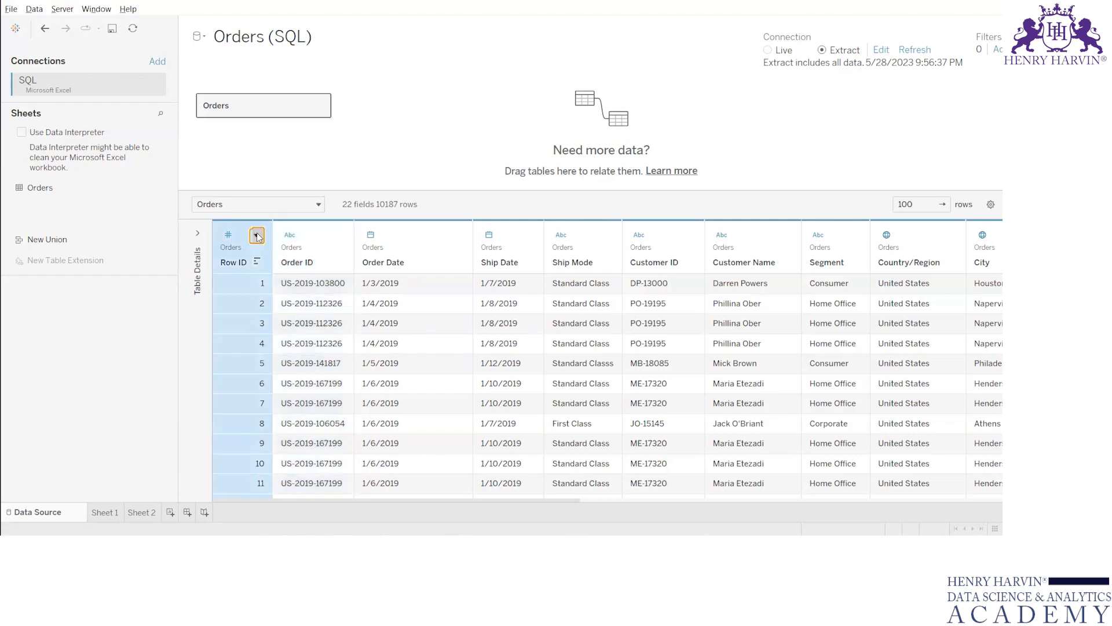
left_click(256, 235)
left_click(299, 333)
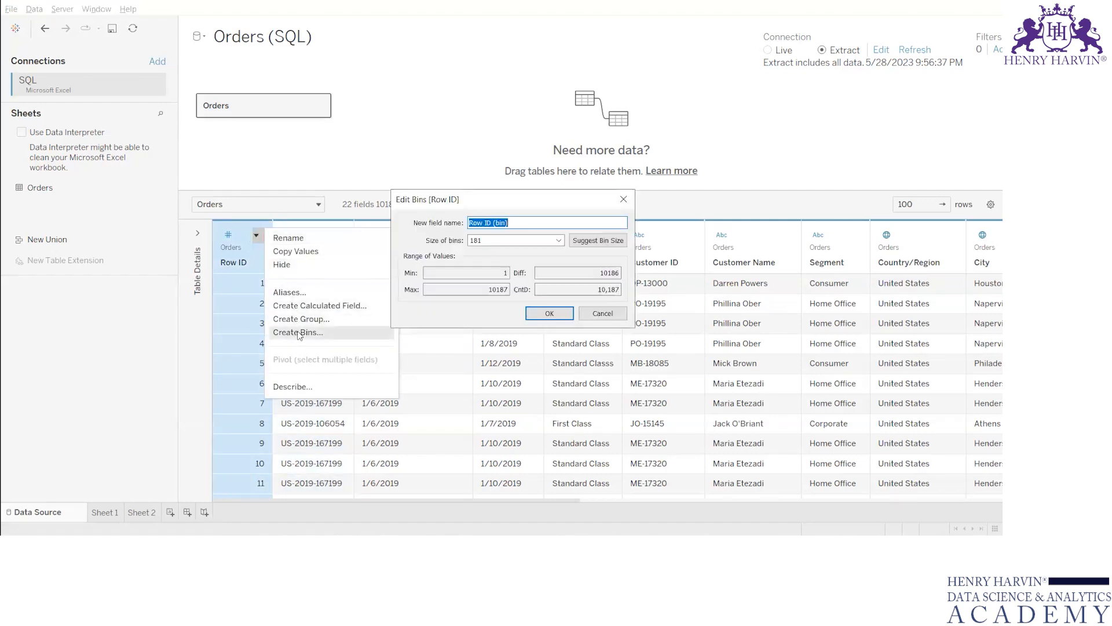
left_click(507, 240)
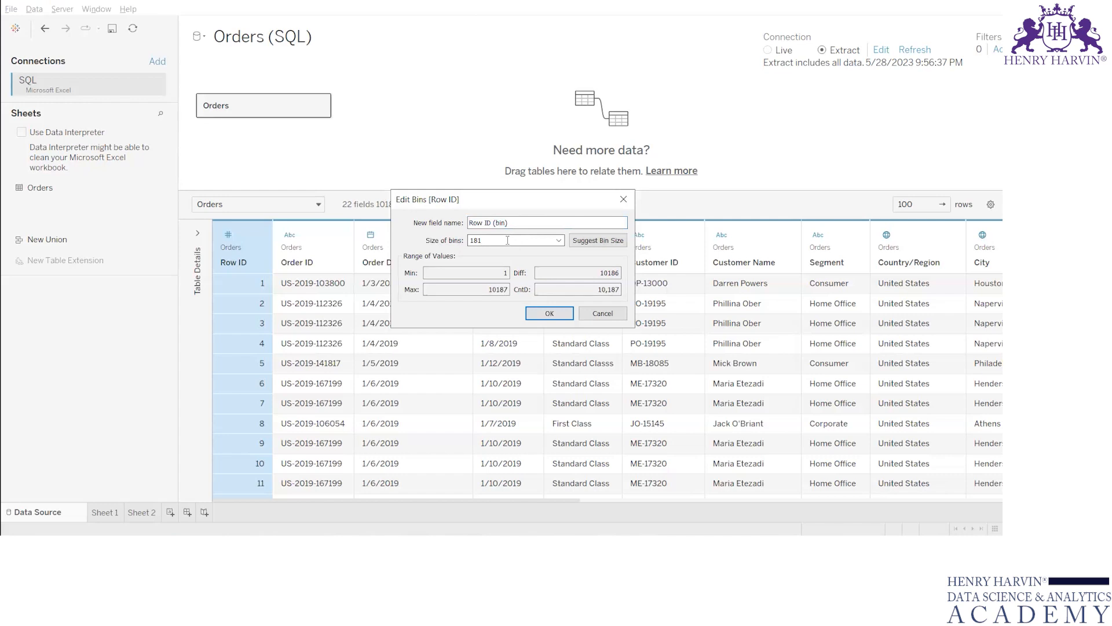
key("BackSpace")
key("BackSpace")
type("0")
key("BackSpace")
type("00")
left_click(591, 241)
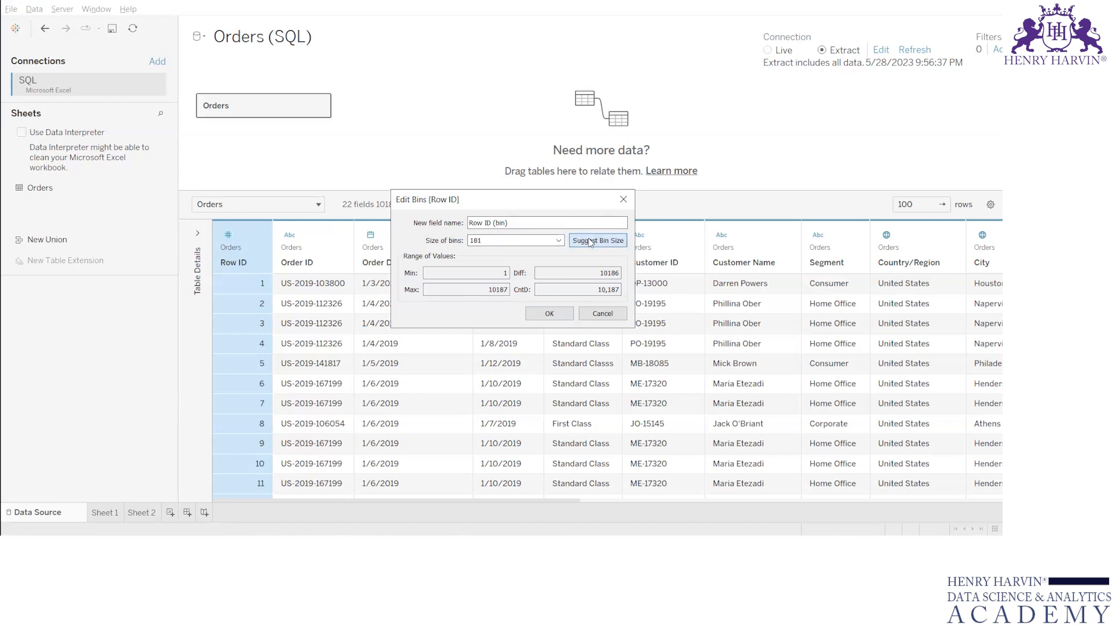
Step: Set the bin size to 100 and create the Row ID bin field
left_click(496, 238)
key("BackSpace")
key("BackSpace")
key("BackSpace")
type("100")
left_click(550, 313)
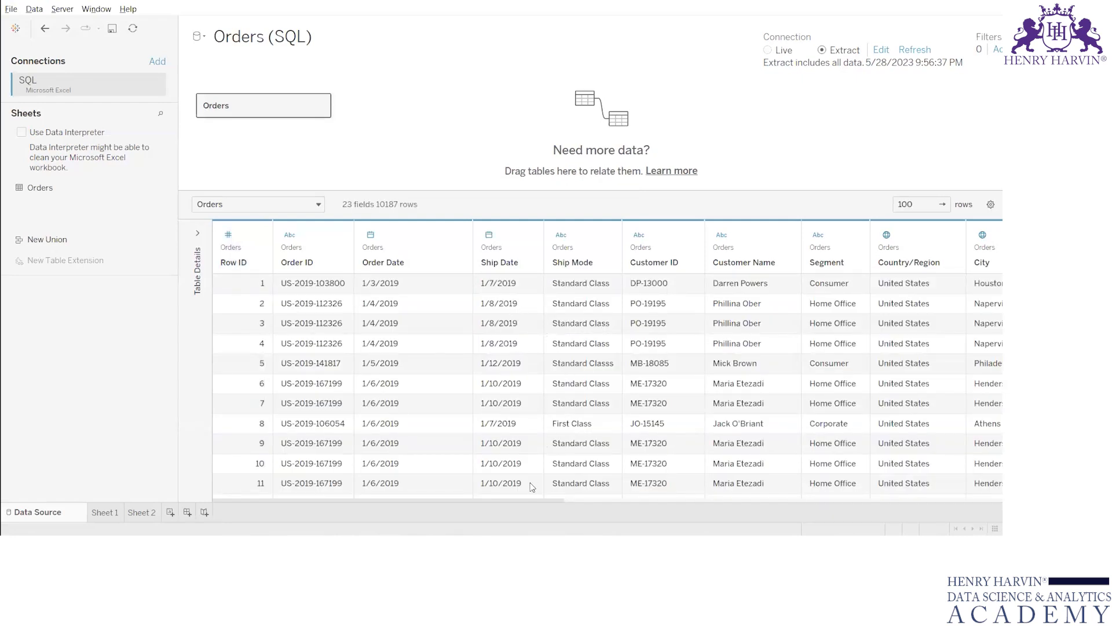
Step: Edit the Row ID bin field at the end of the Orders table and rename it Bin Id
left_click_drag(535, 500, 988, 499)
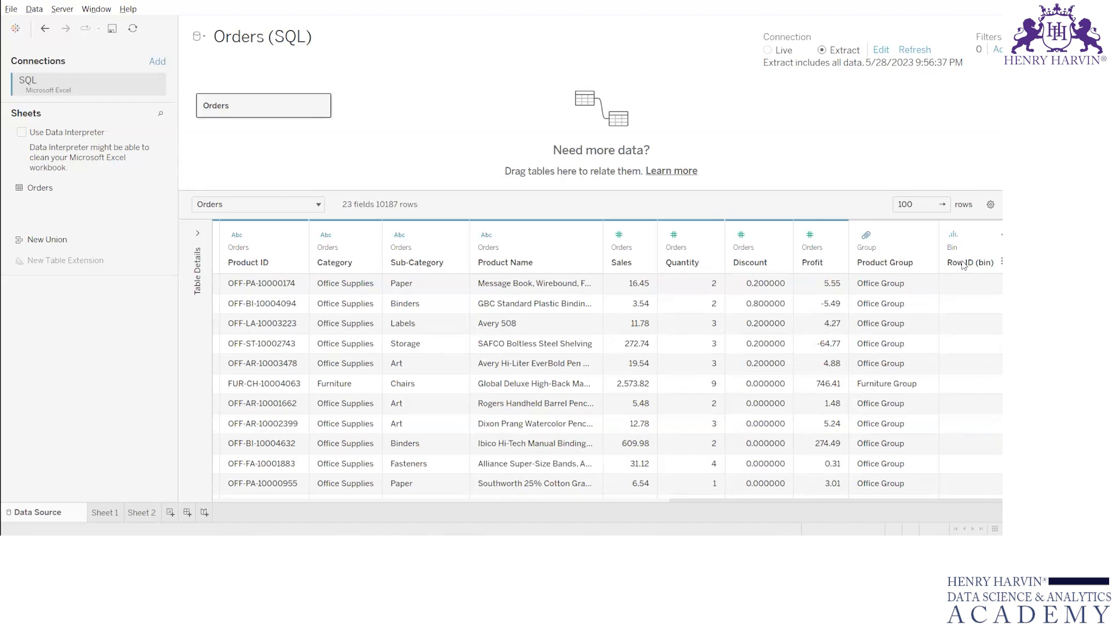
left_click(1002, 262)
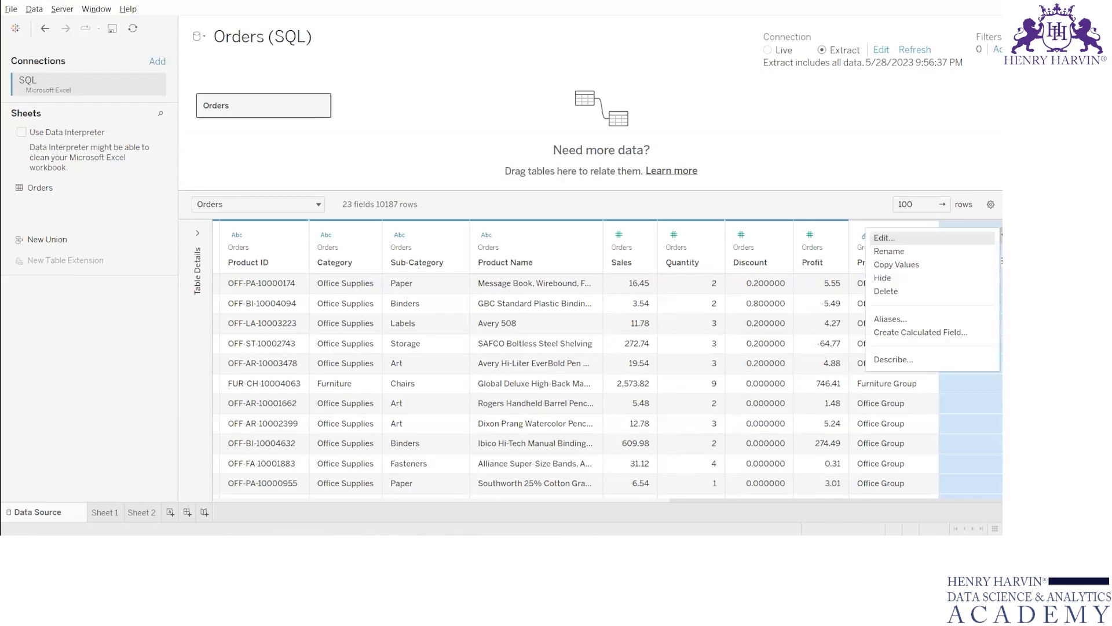
left_click(920, 244)
left_click(509, 223)
key("ctrl+a")
key("BackSpace")
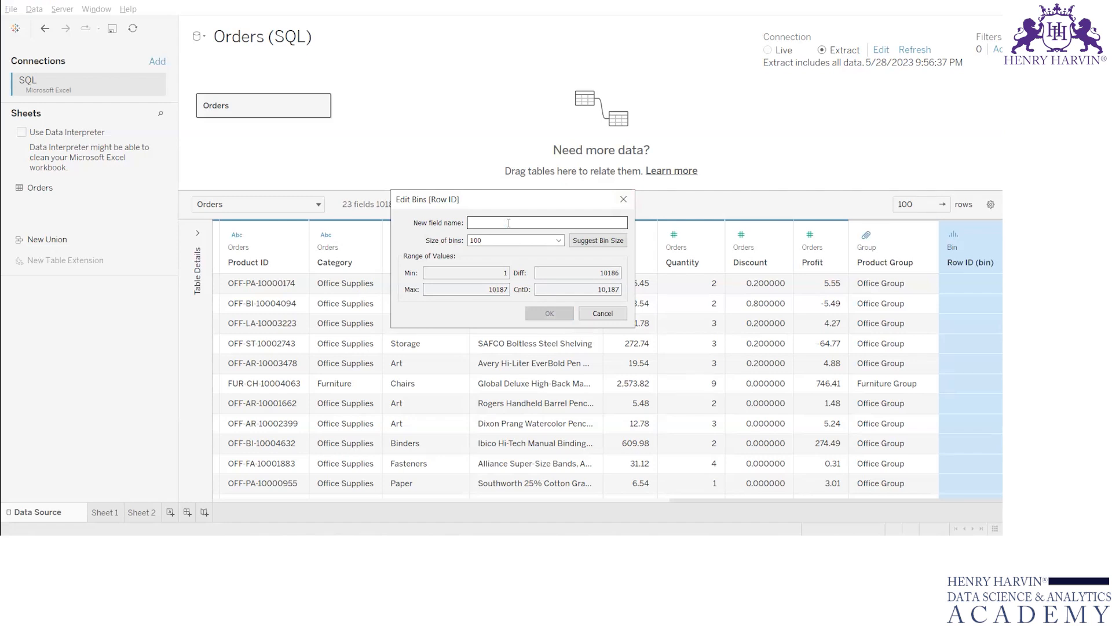
type("Row")
key("BackSpace")
key("BackSpace")
key("BackSpace")
type("Bin Id")
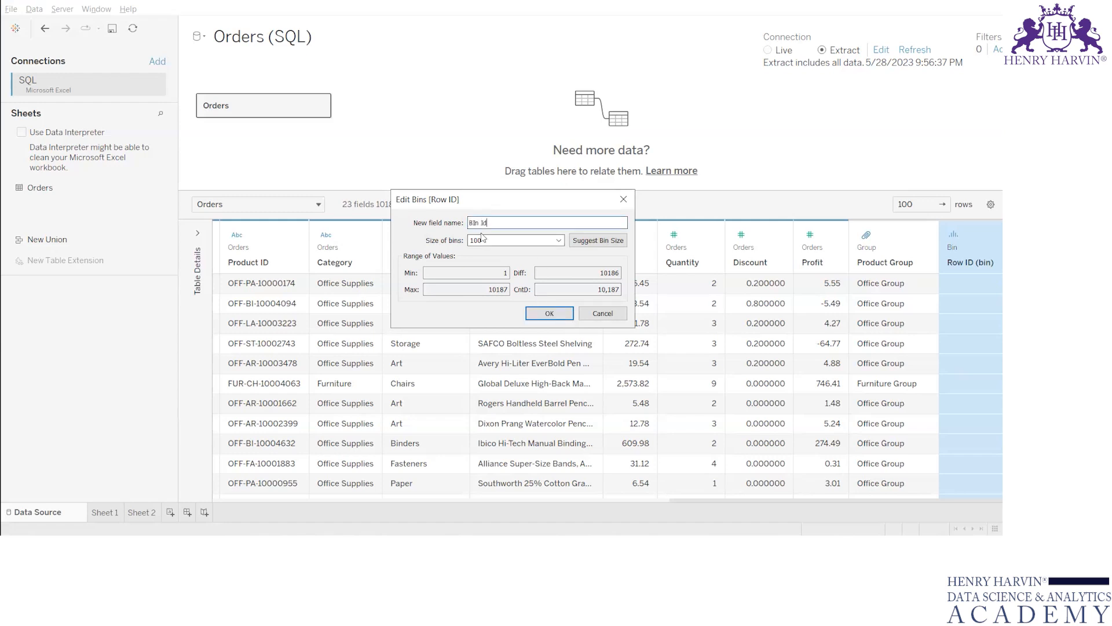
key("BackSpace")
type("i")
left_click(552, 314)
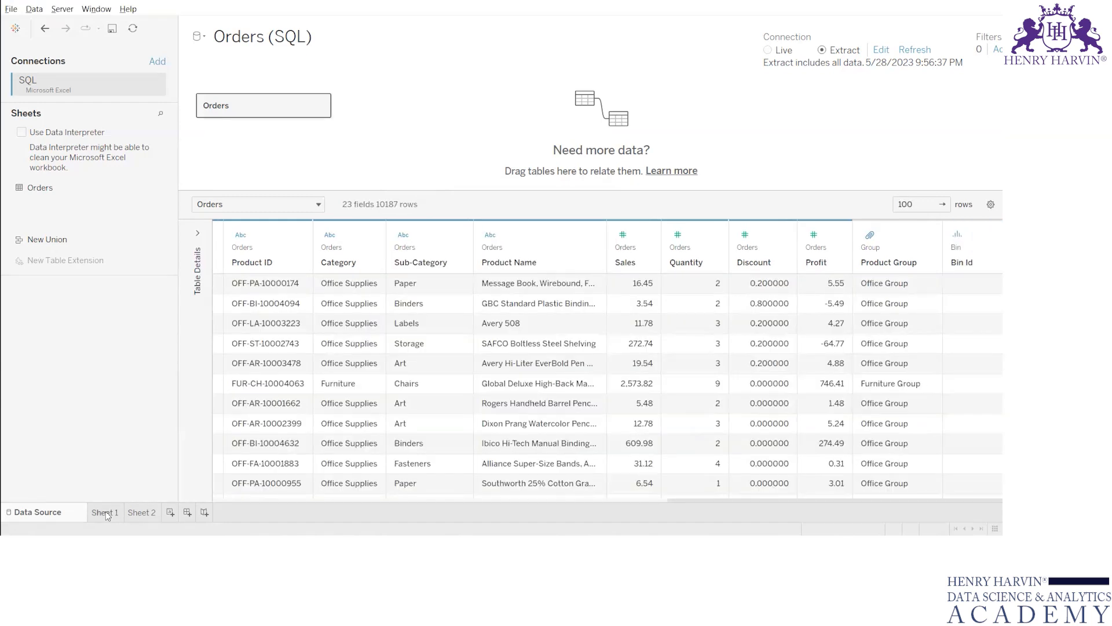
Step: On Sheet 1, chart the count of Order ID in the rows against Bin Id in the columns
left_click(106, 511)
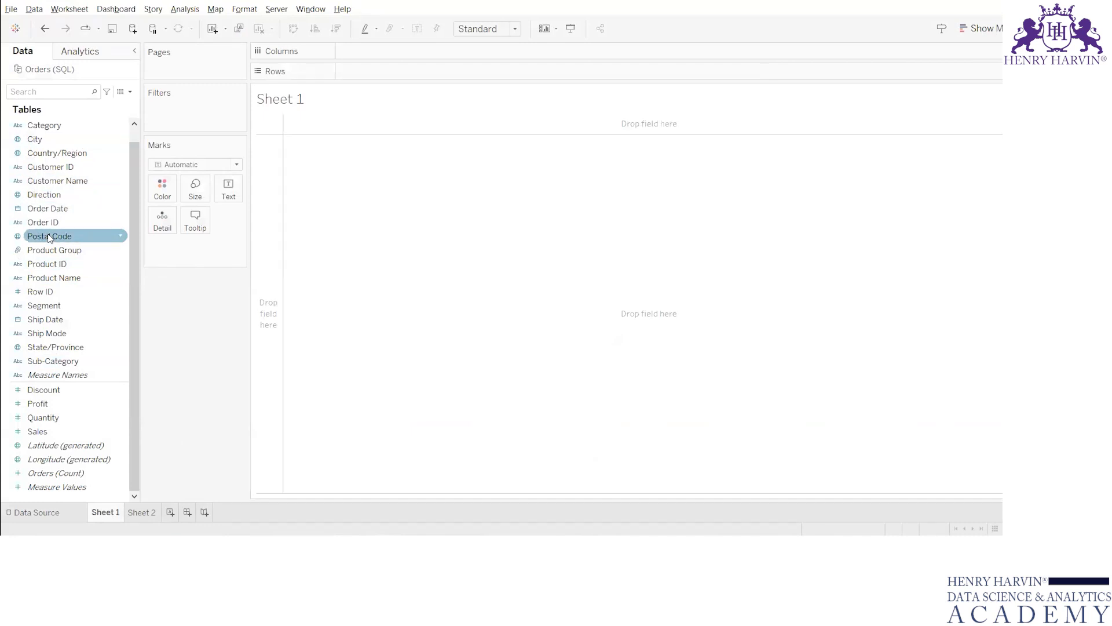
scroll(49, 237, "up", 1)
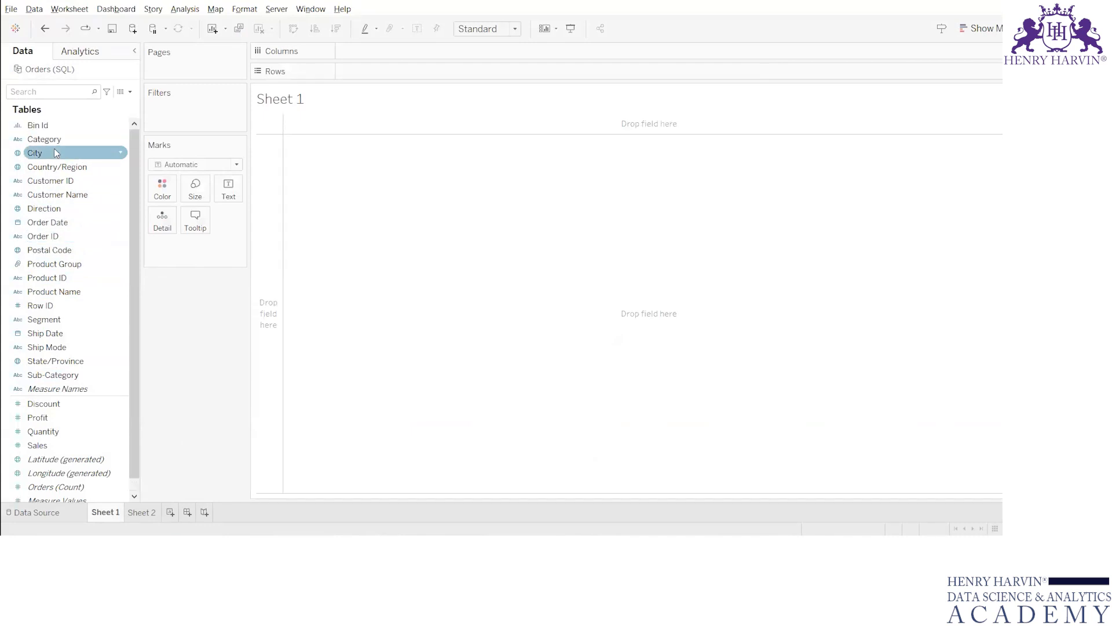
left_click_drag(47, 131, 376, 55)
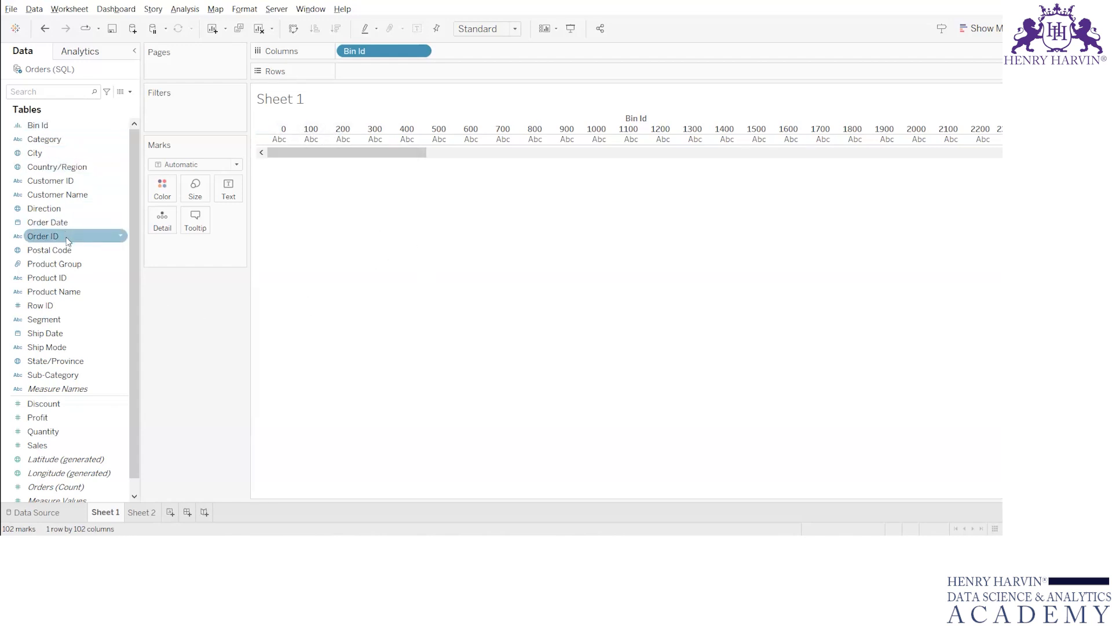
left_click_drag(67, 241, 411, 72)
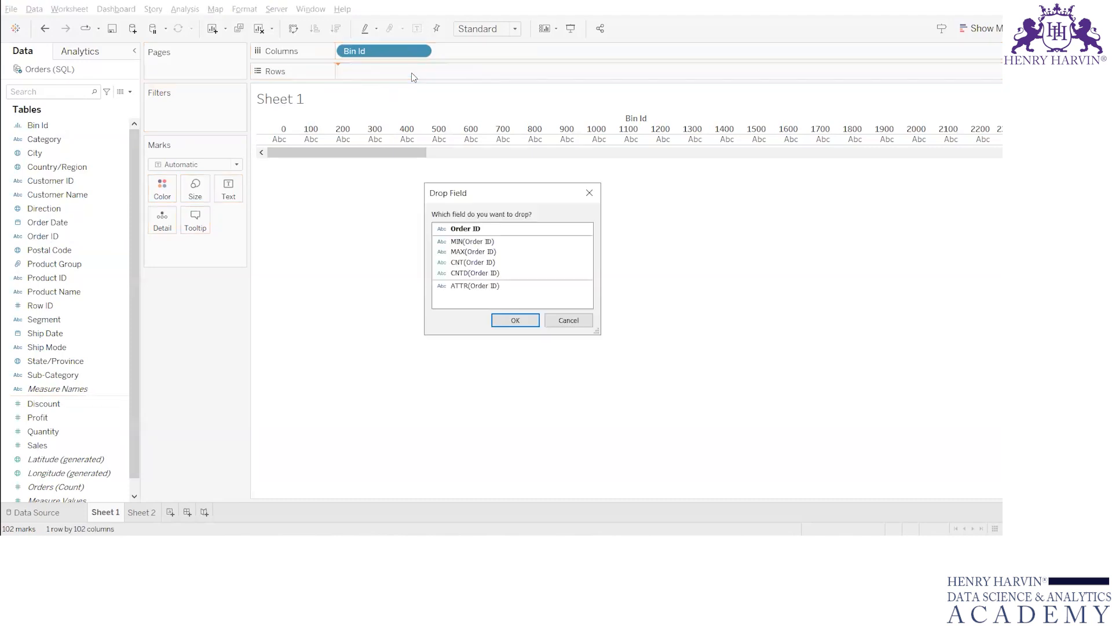
left_click(468, 263)
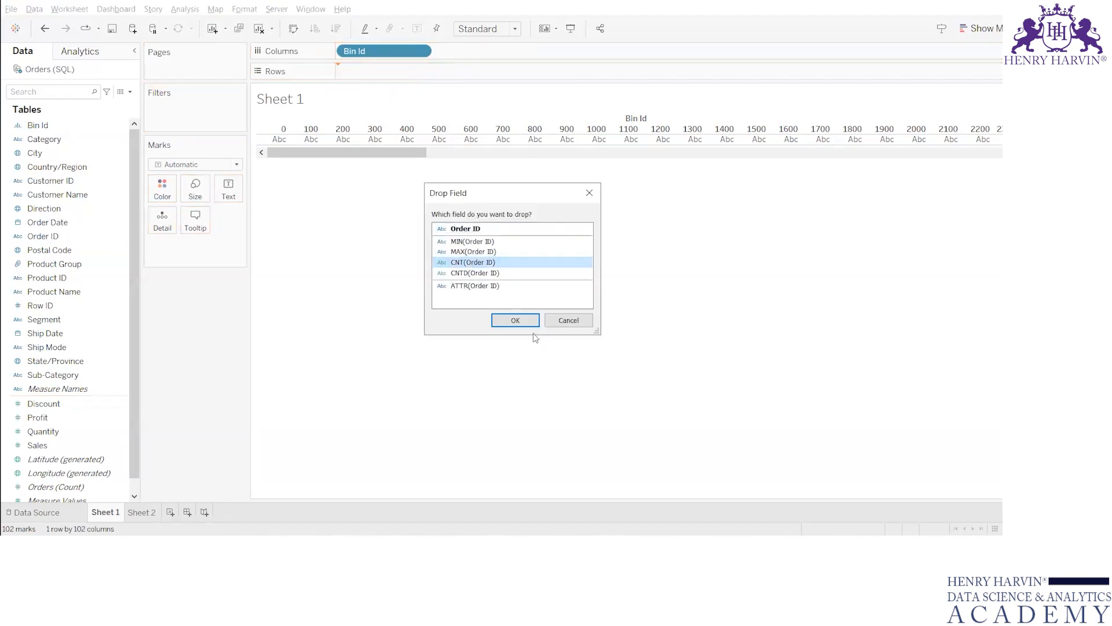
left_click(515, 320)
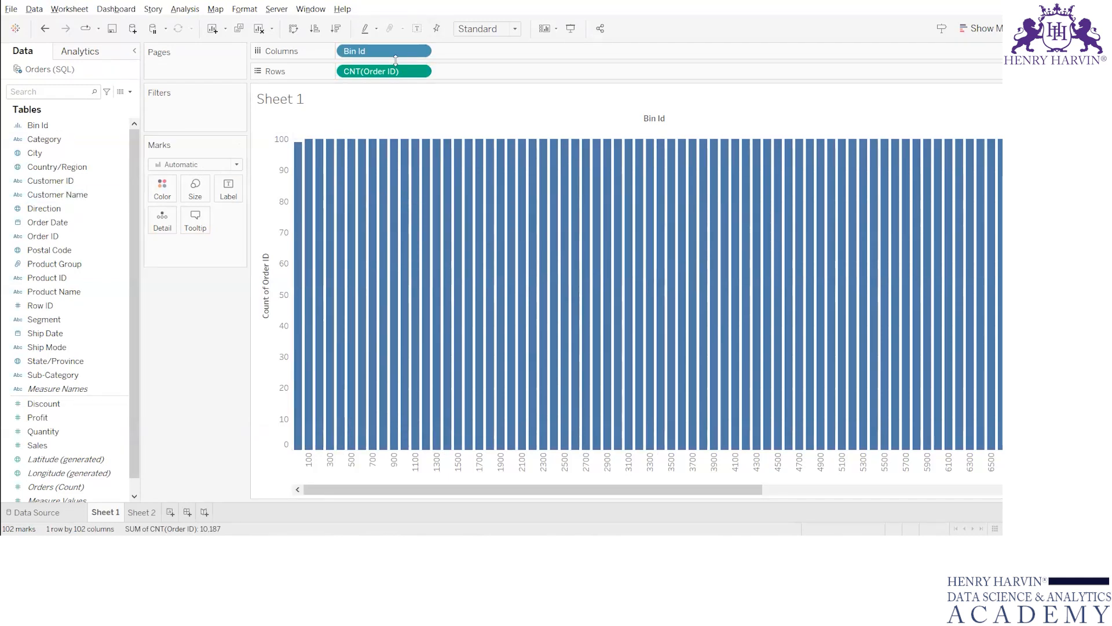
Step: Replace the Order ID count in the rows with the sum of Sales, and clear Sheet 1 after viewing the chart
left_click_drag(395, 70, 81, 278)
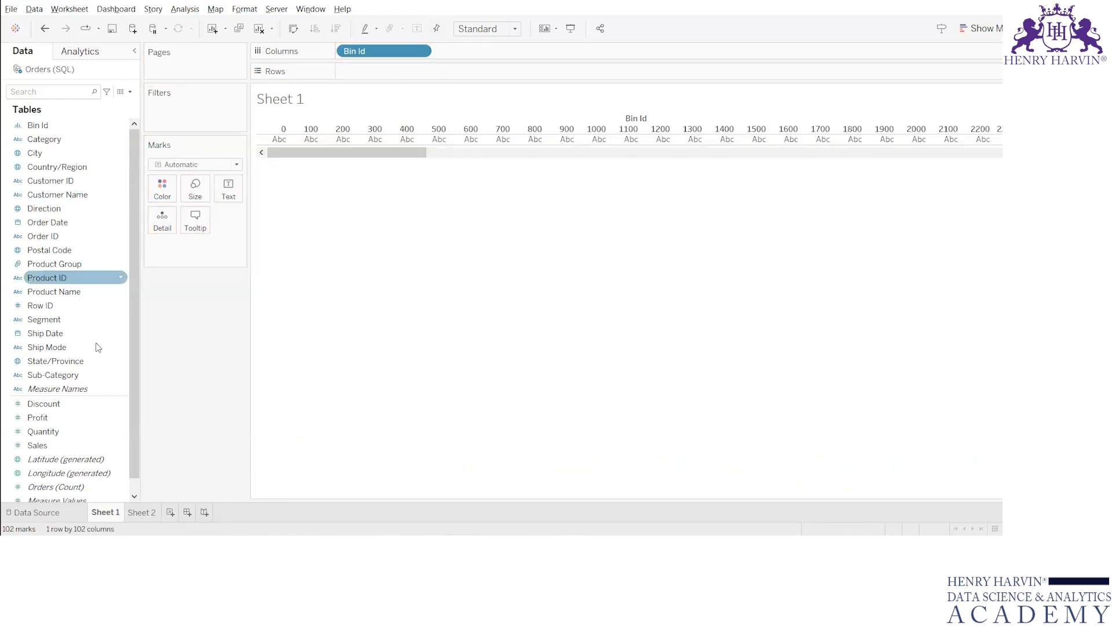
left_click_drag(44, 419, 381, 69)
mouse_move(300, 417)
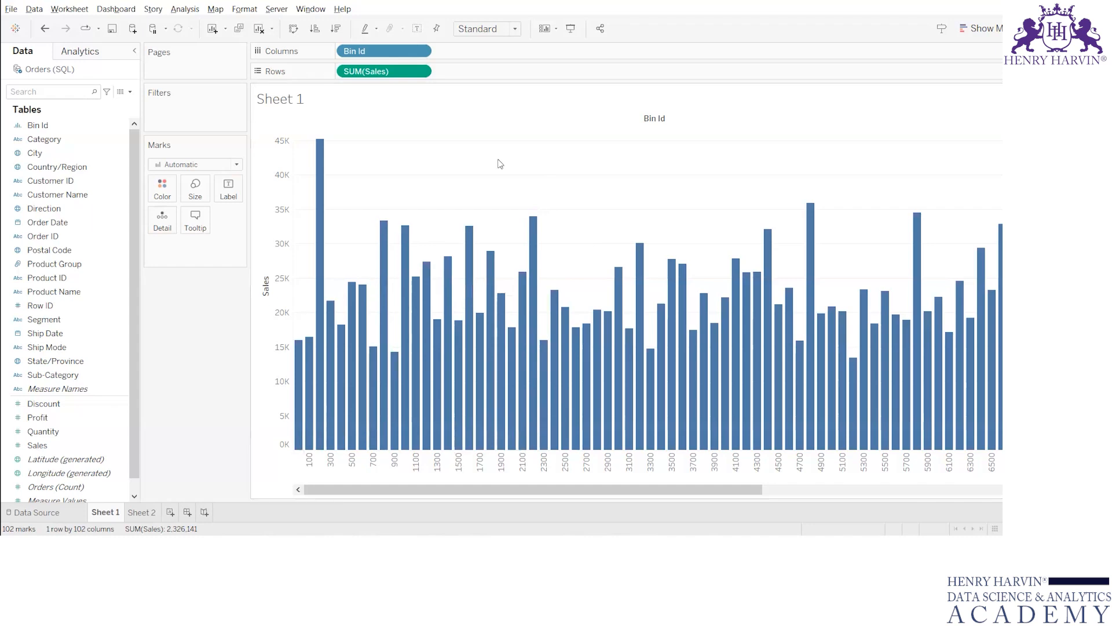
left_click(258, 29)
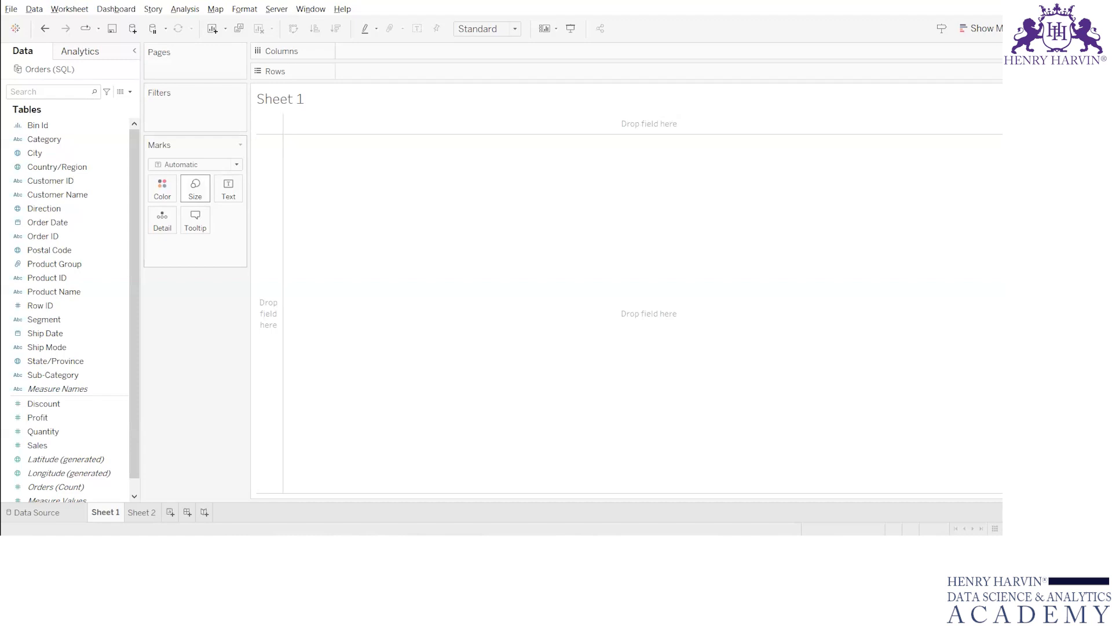
Step: Check the field requirements of the histogram in Show Me, and return to the first columns of the Orders table on the data source page
left_click(979, 29)
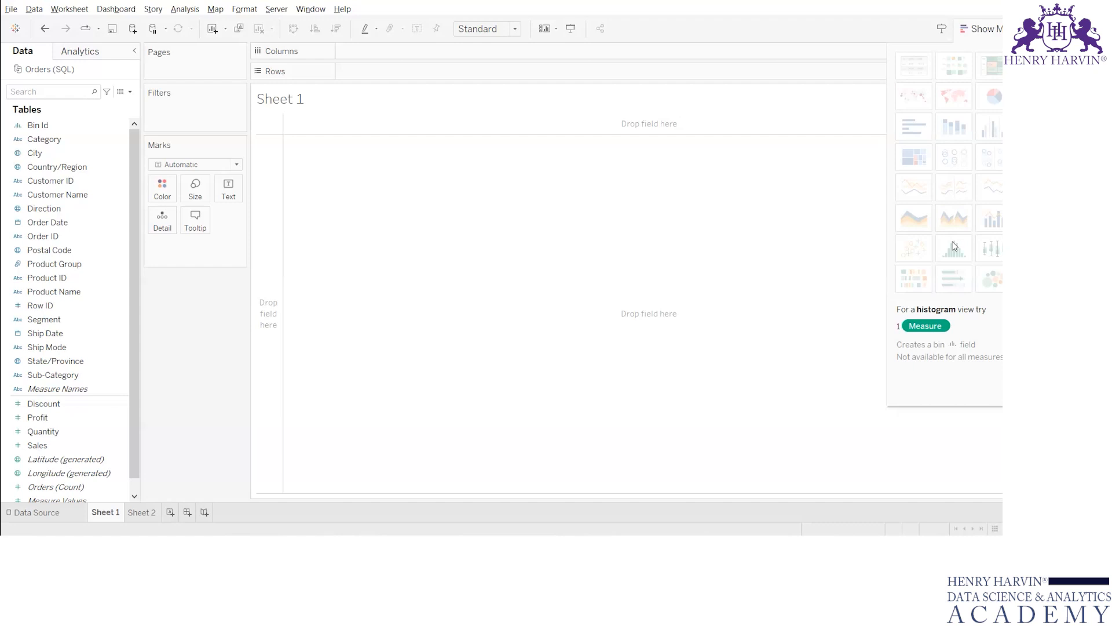
left_click(77, 517)
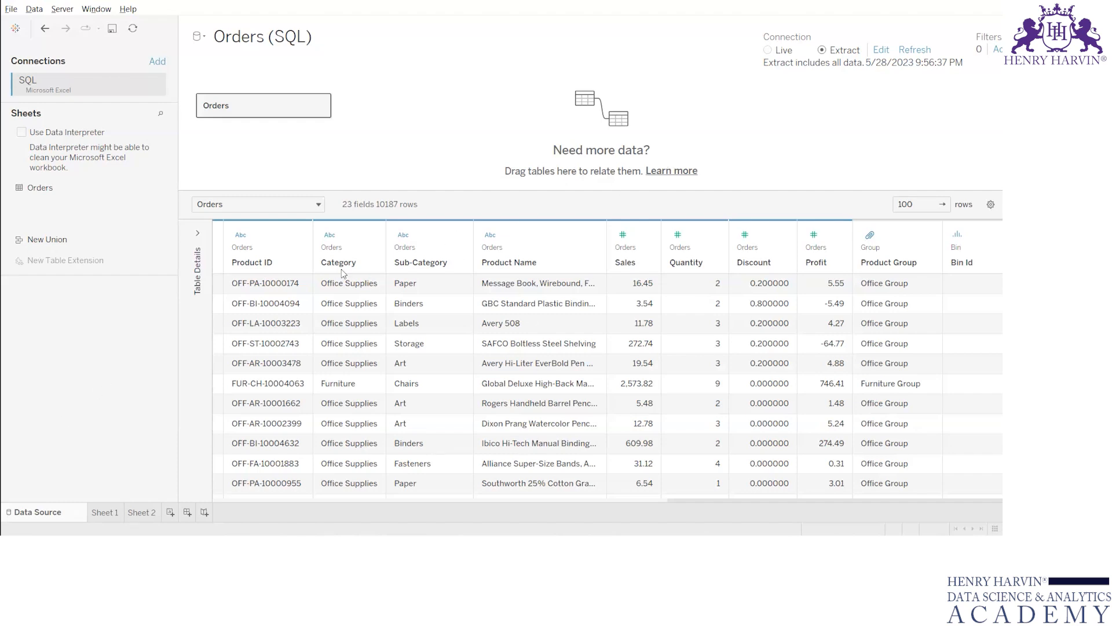
left_click(254, 499)
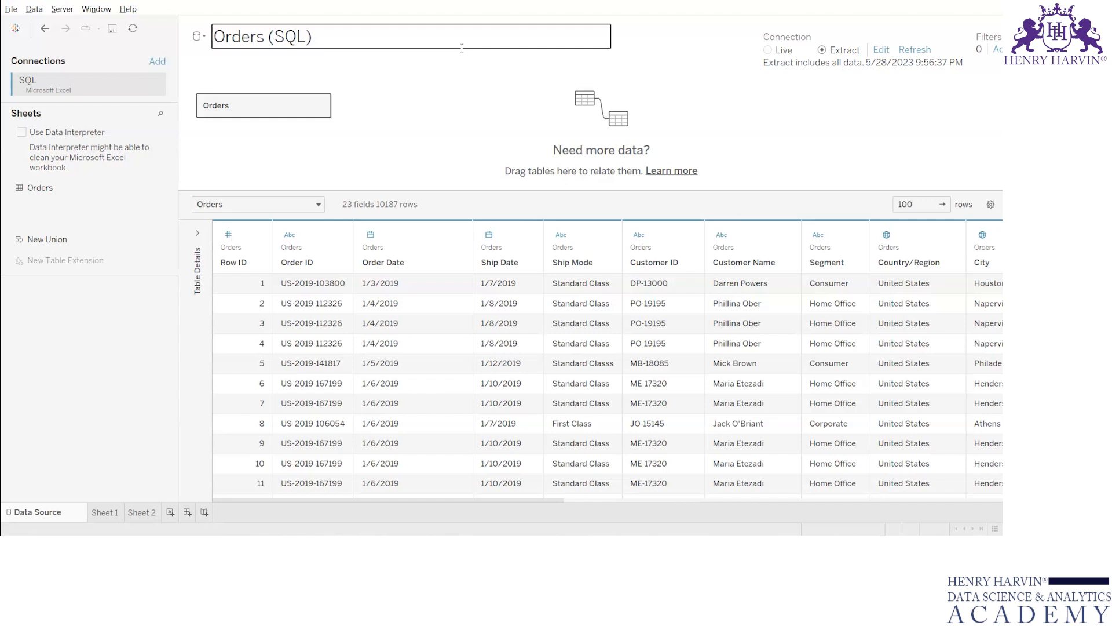
key("Return")
Step: View the field description of Row ID and close it
left_click(256, 235)
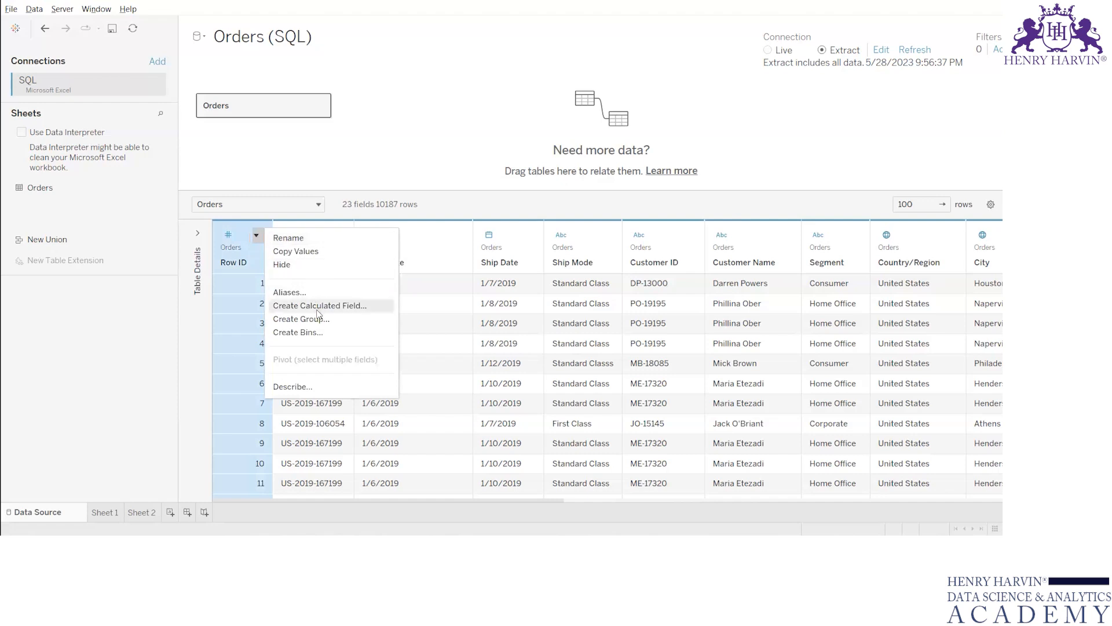
left_click(292, 387)
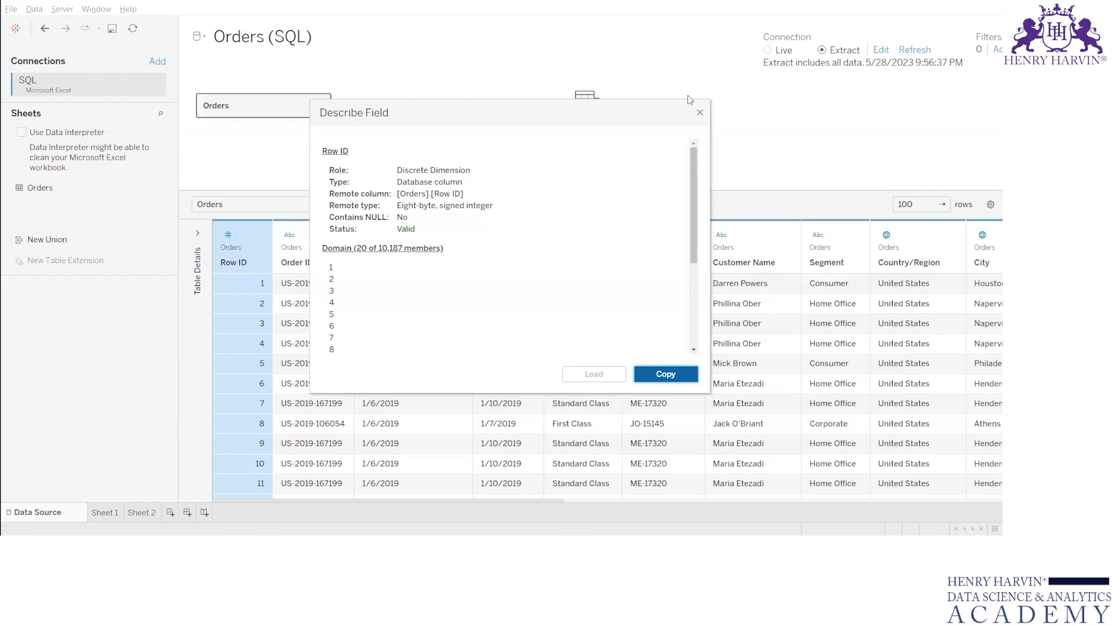
left_click(701, 113)
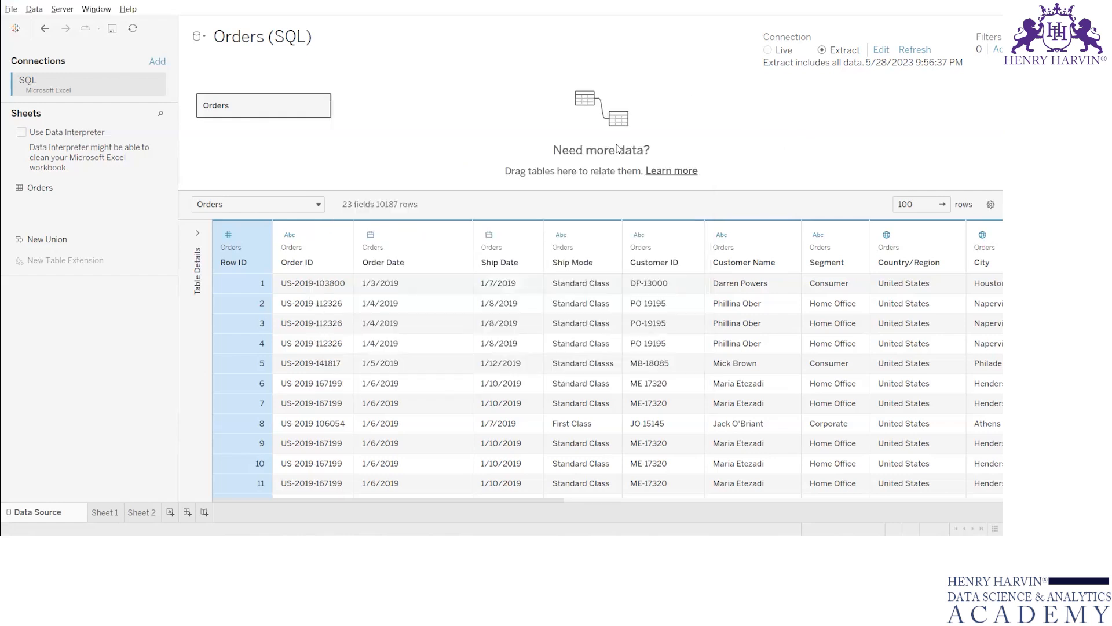
Step: Compare the column options available for Order ID, Row ID, Order Date and Ship Mode
left_click(310, 233)
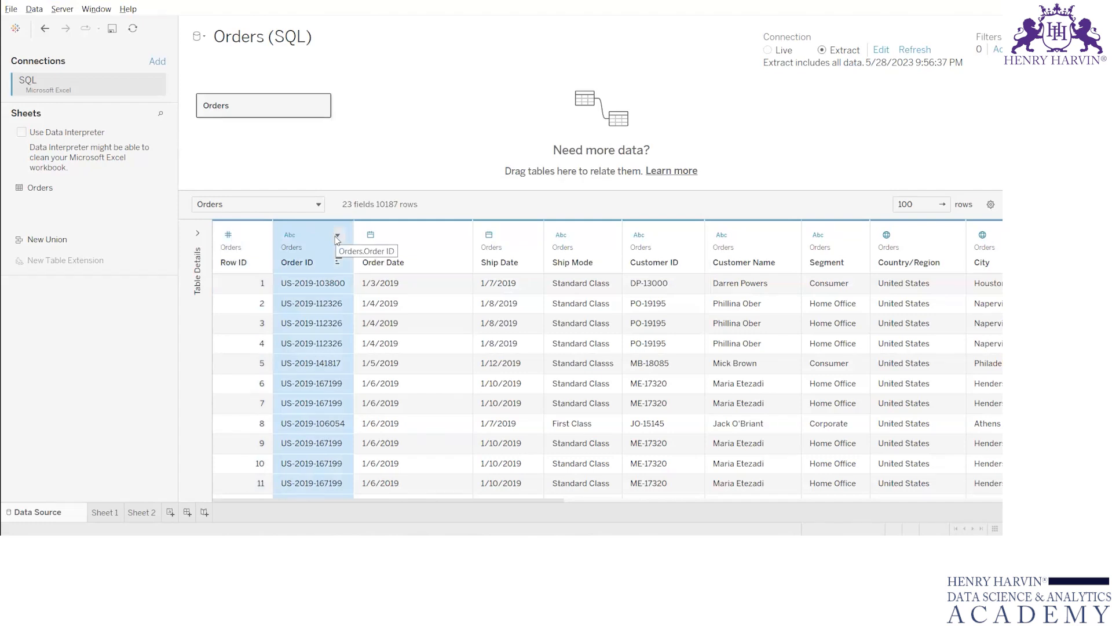
left_click(336, 235)
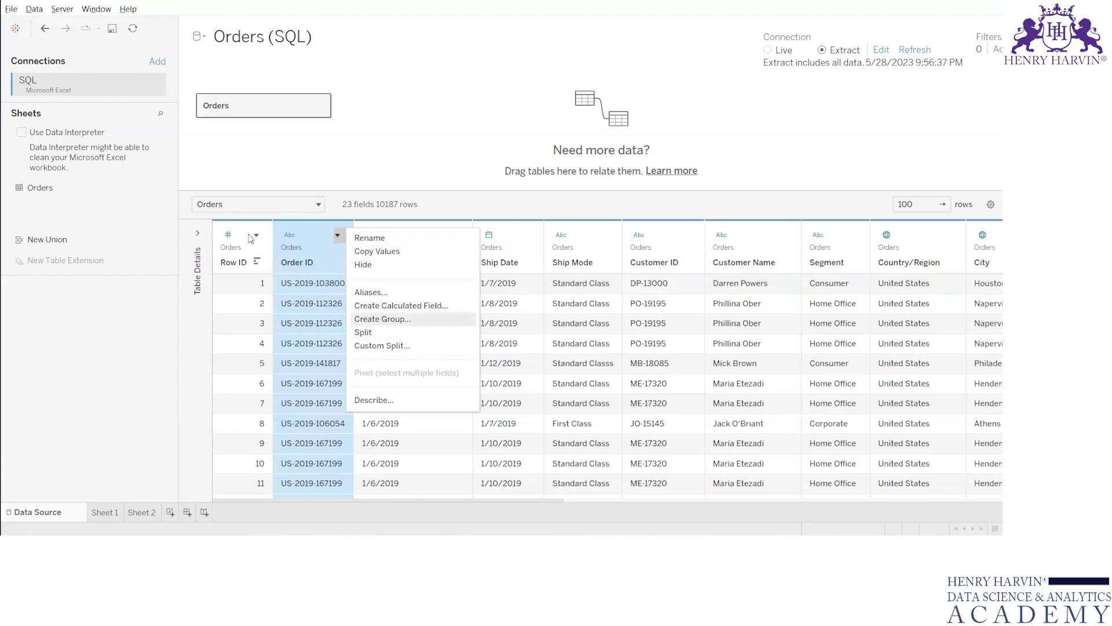
left_click(258, 235)
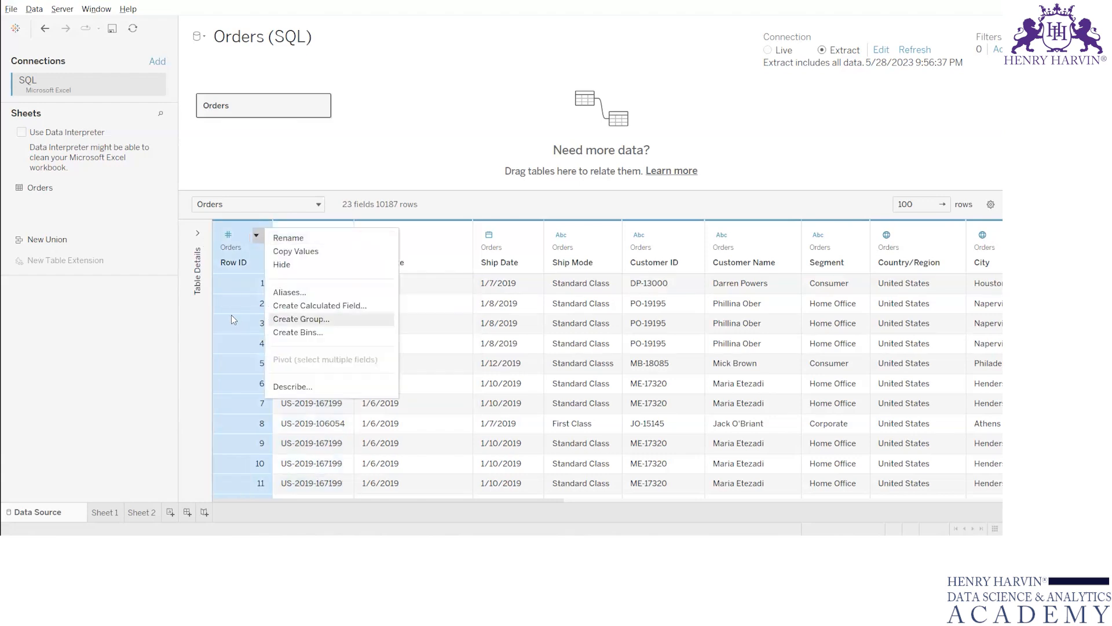
left_click(461, 177)
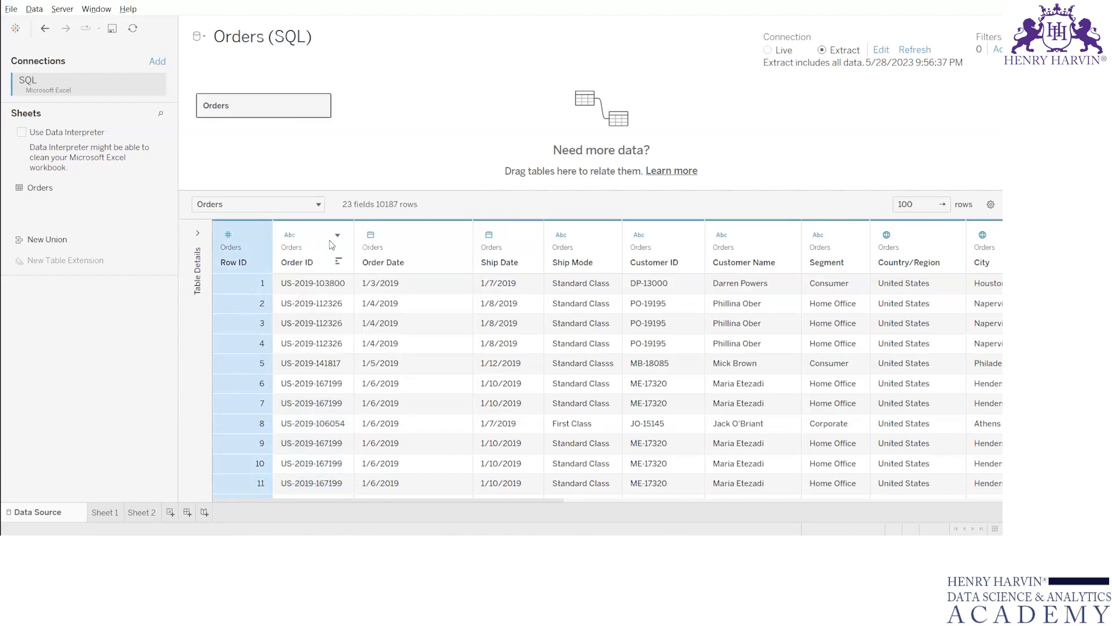
left_click(337, 235)
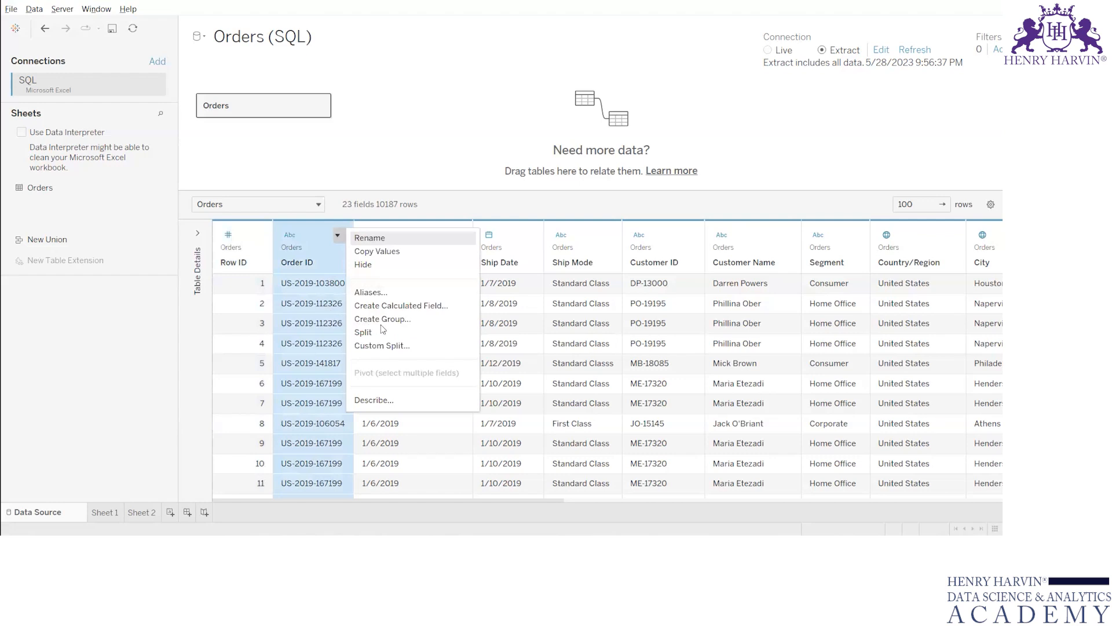
left_click(463, 190)
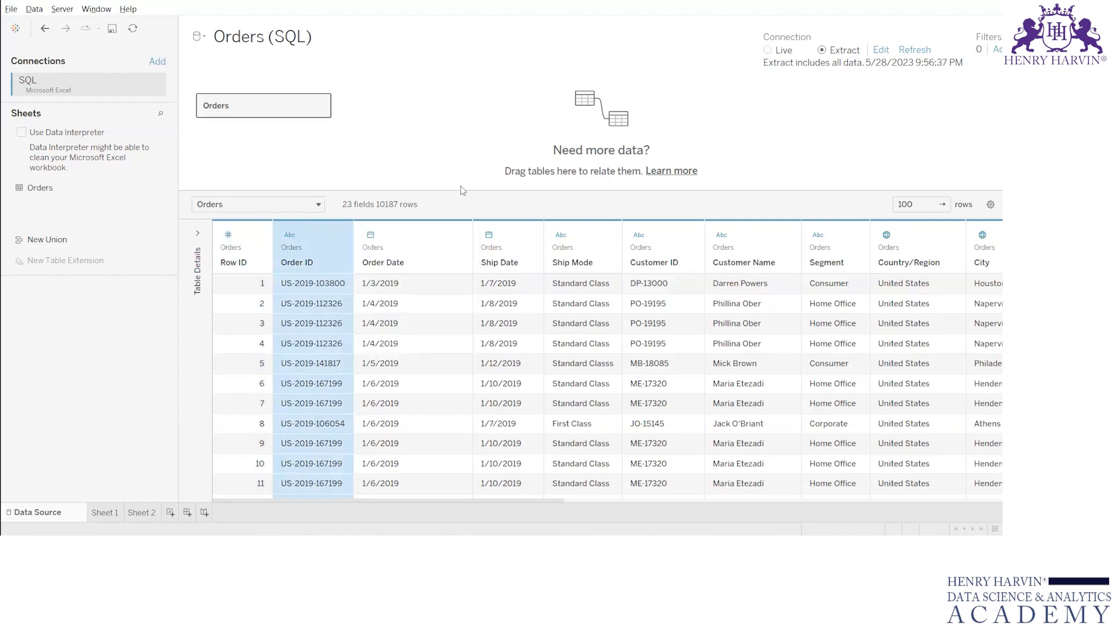
left_click(457, 236)
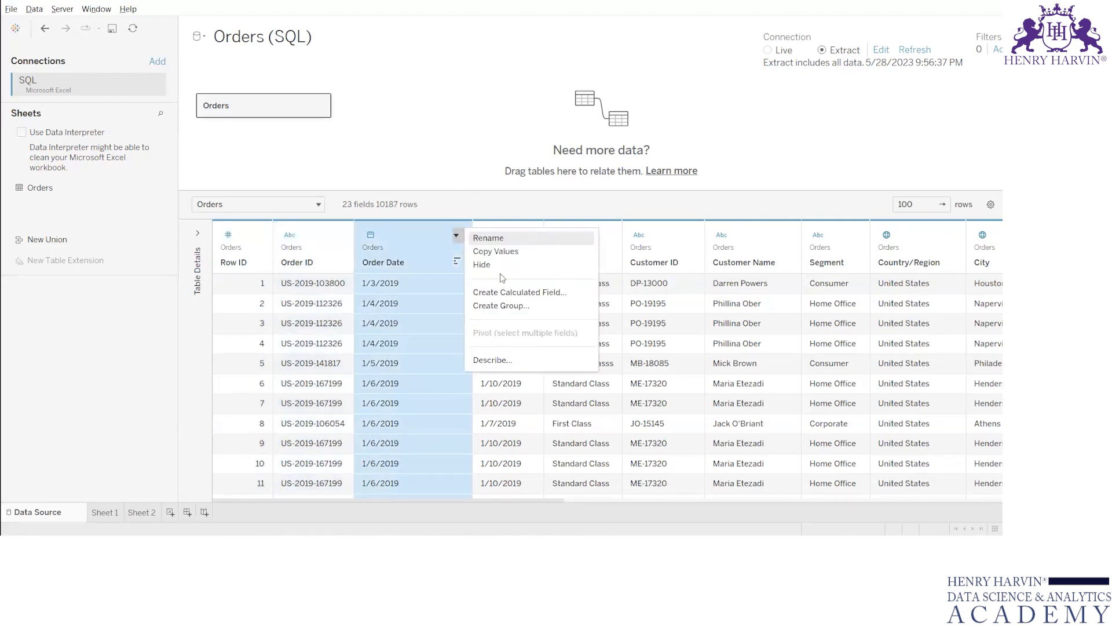
left_click(666, 202)
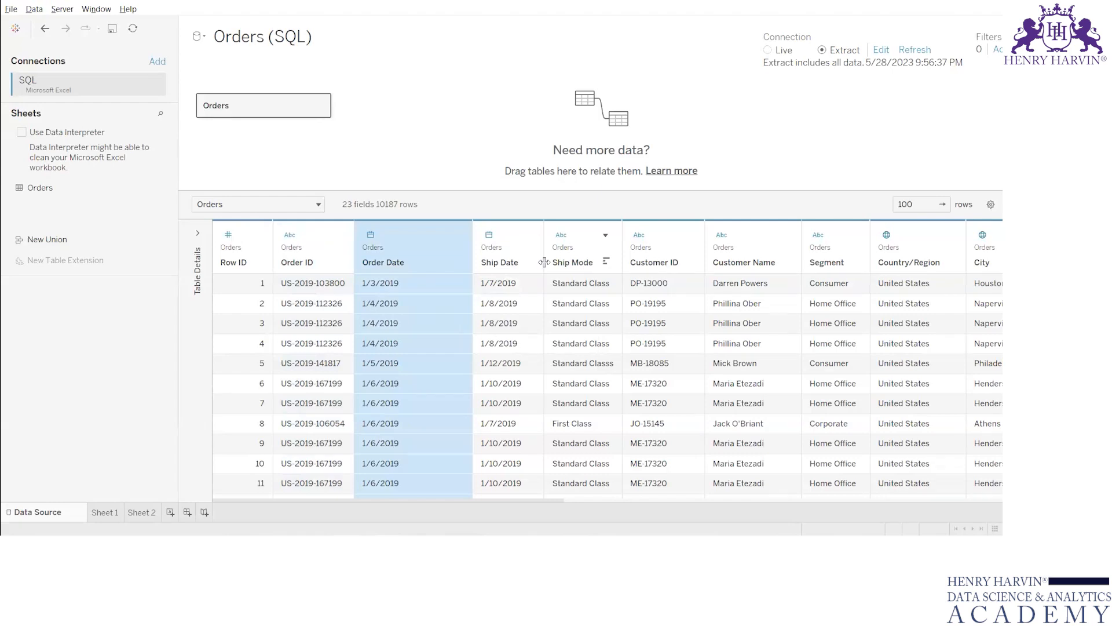
left_click(606, 236)
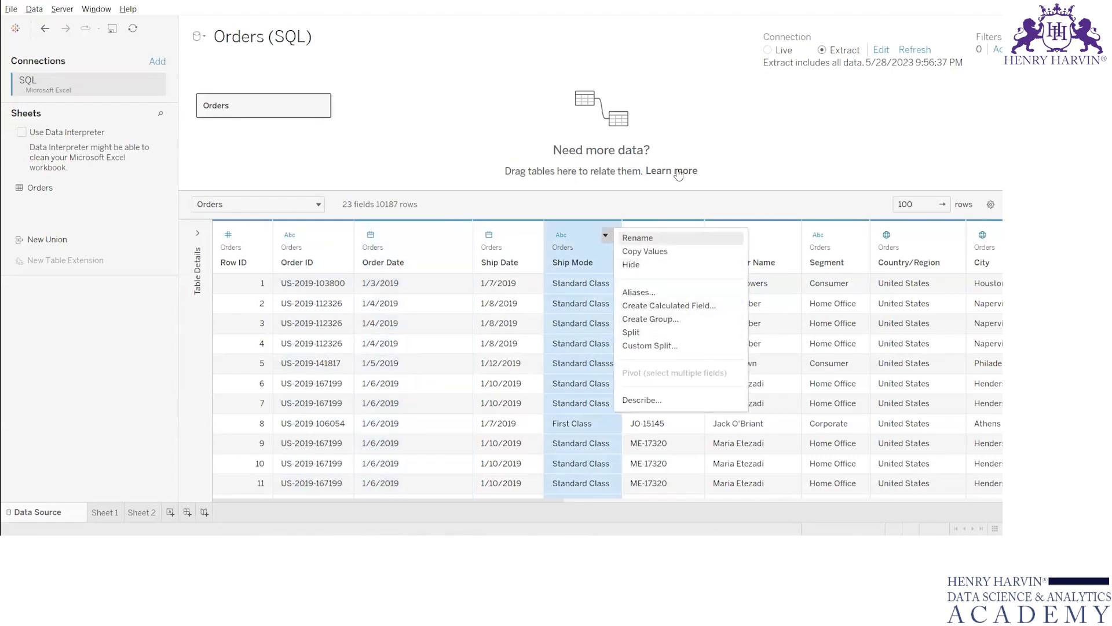
left_click(823, 154)
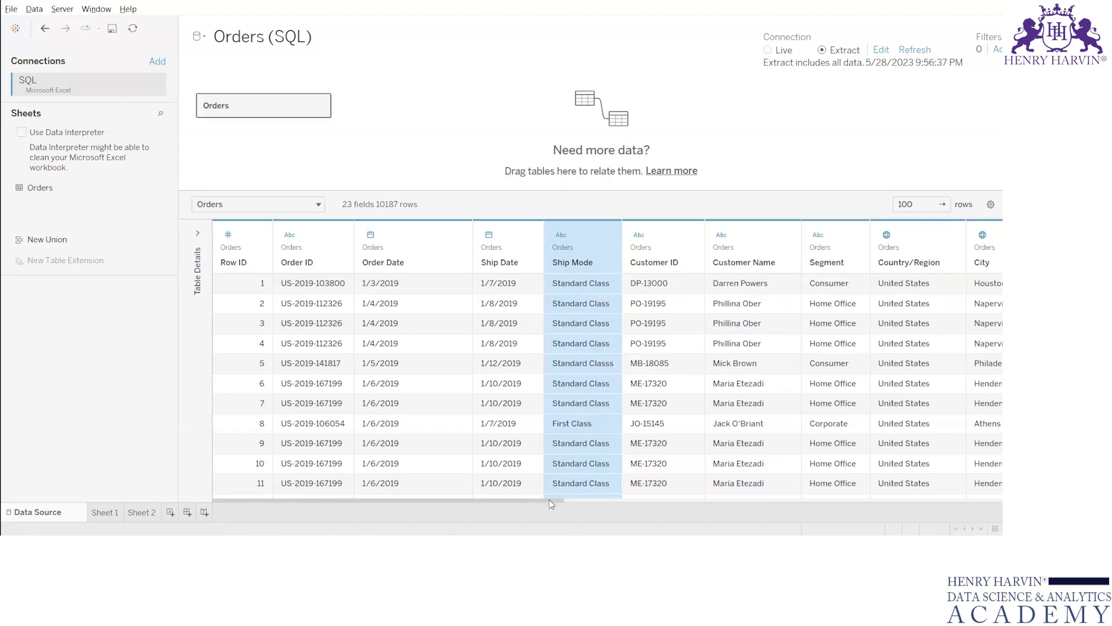
Step: Compare the column options available for Country/Region and Sales in the Orders table
left_click_drag(550, 499, 636, 502)
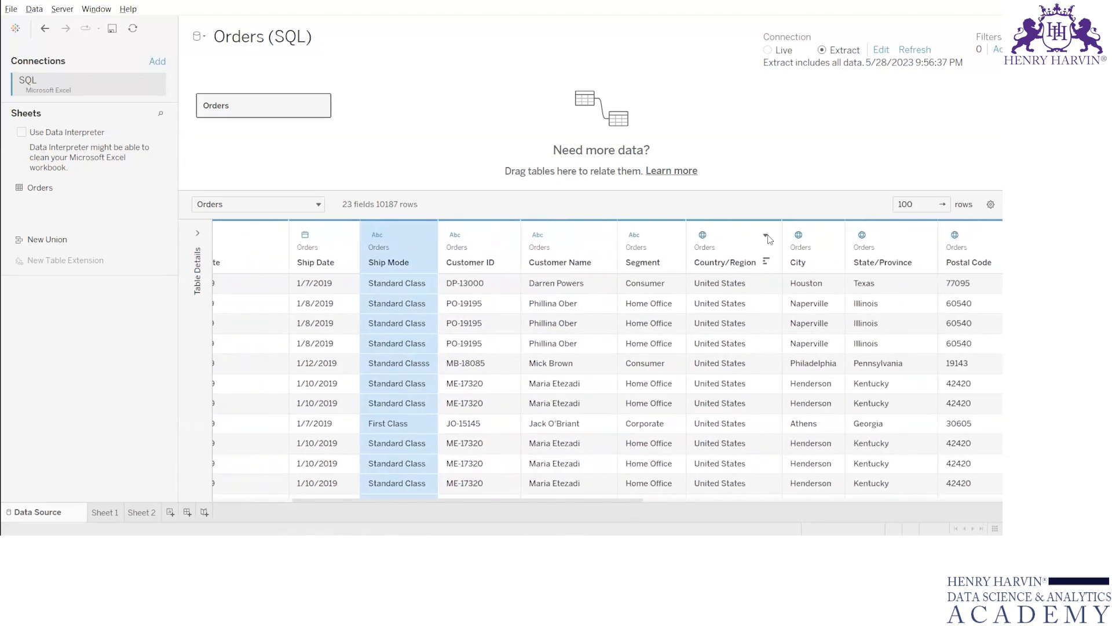
left_click(767, 235)
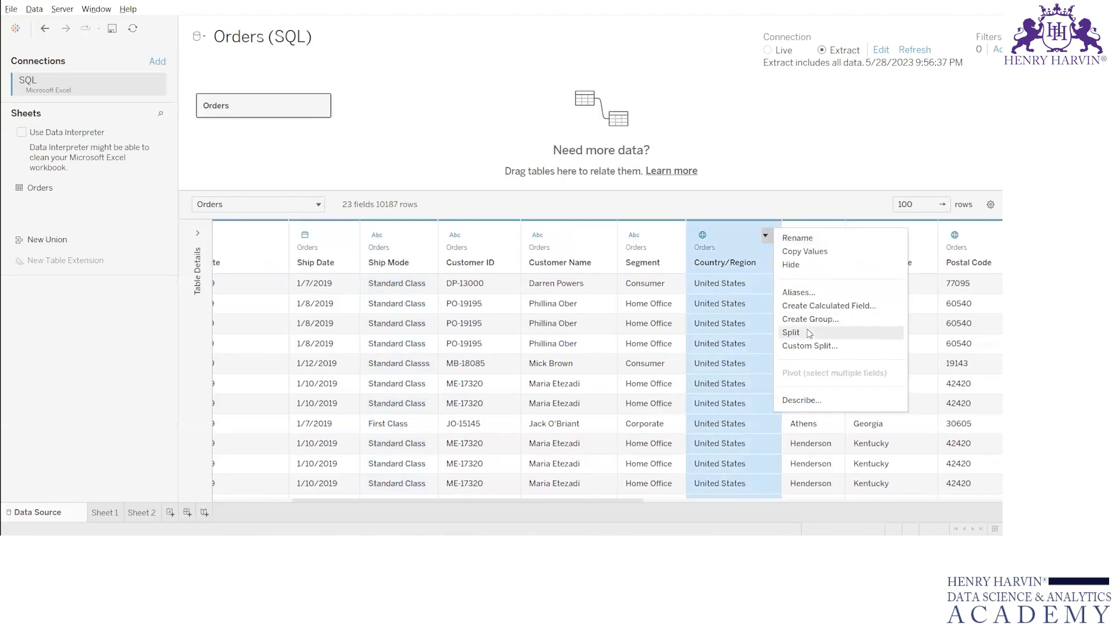
left_click(621, 499)
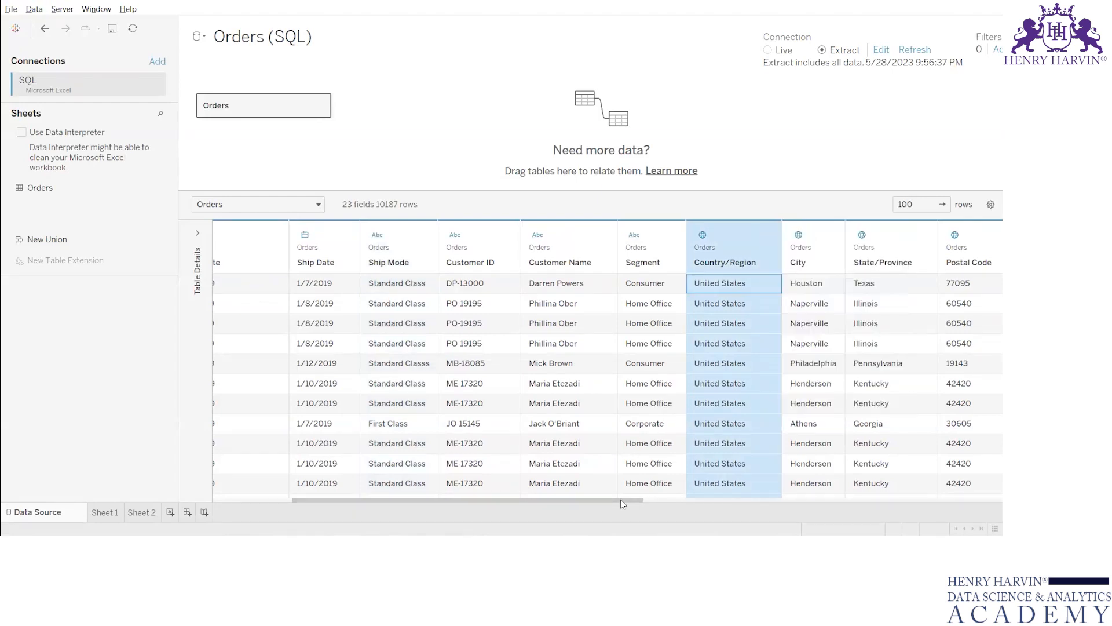
left_click_drag(621, 499, 852, 496)
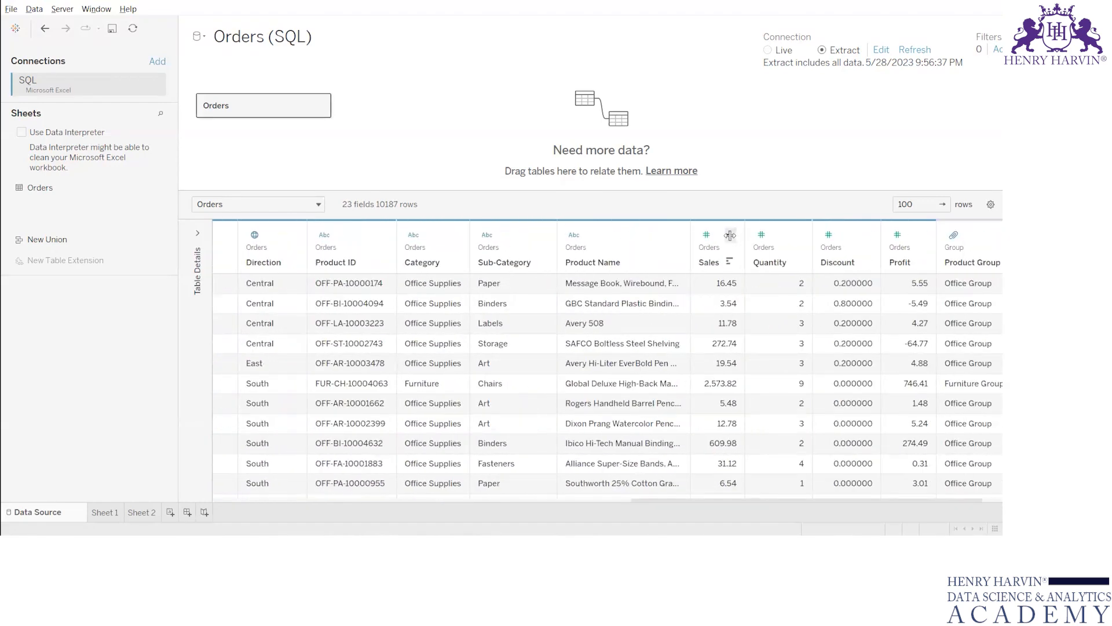
left_click(729, 235)
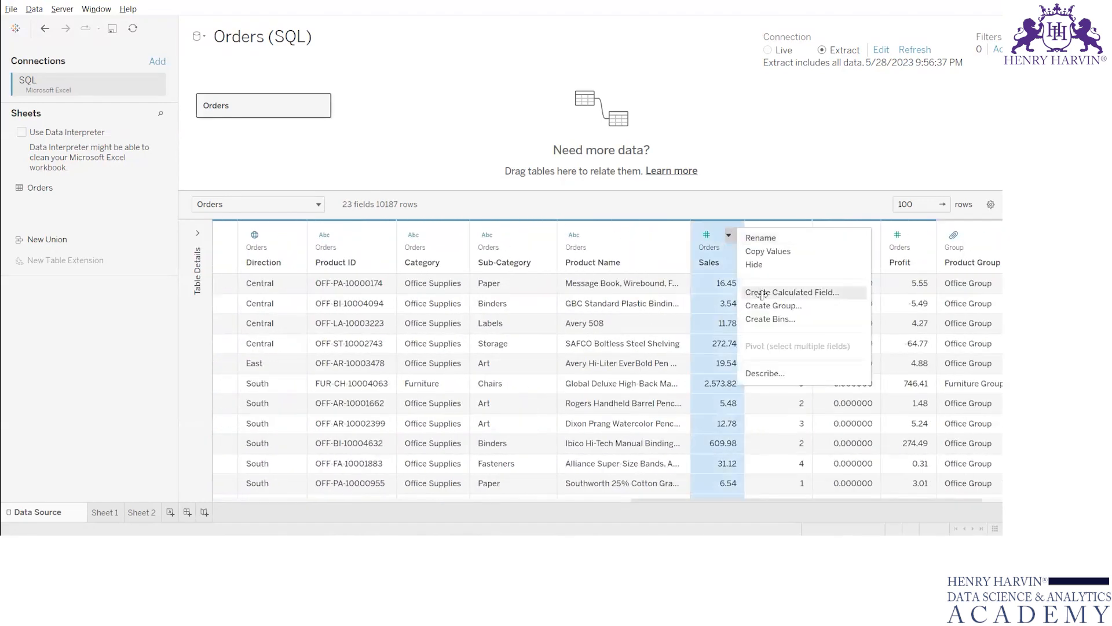
left_click(703, 234)
left_click(727, 195)
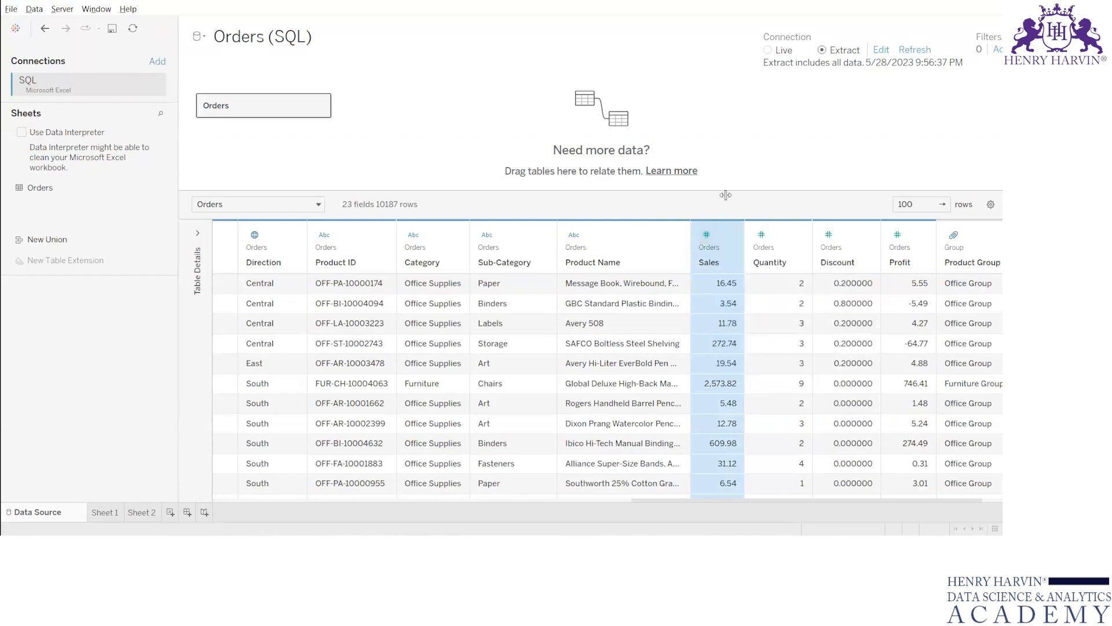
Step: Apply the automatic Split to the Order ID column of the Orders table
left_click_drag(632, 495, 96, 485)
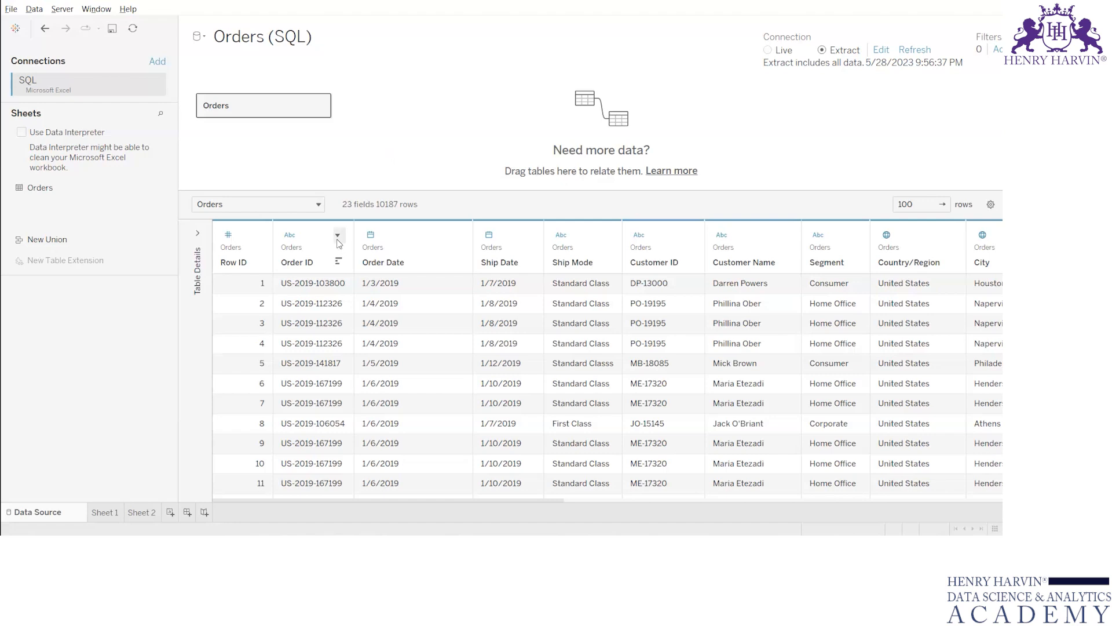
left_click(338, 235)
left_click(304, 277)
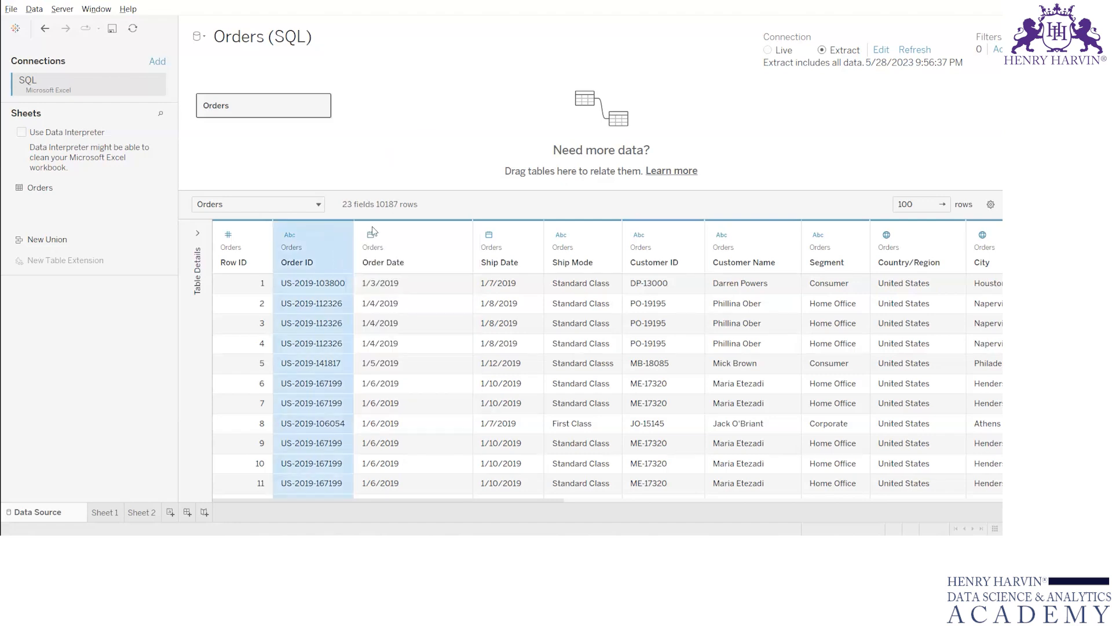
left_click(306, 282)
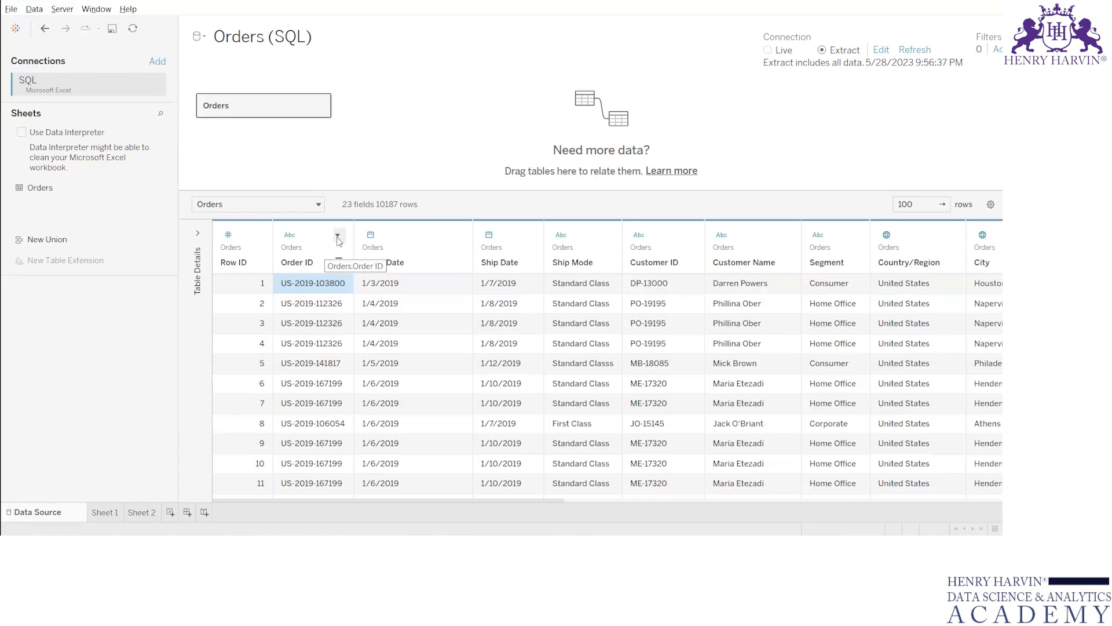
left_click(337, 236)
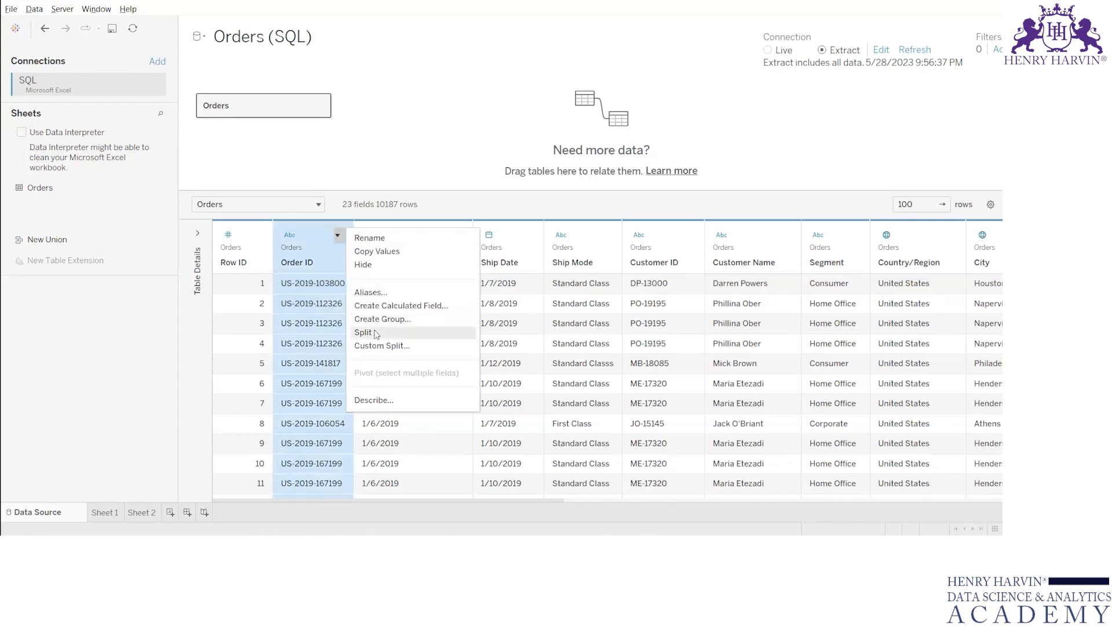
left_click(363, 332)
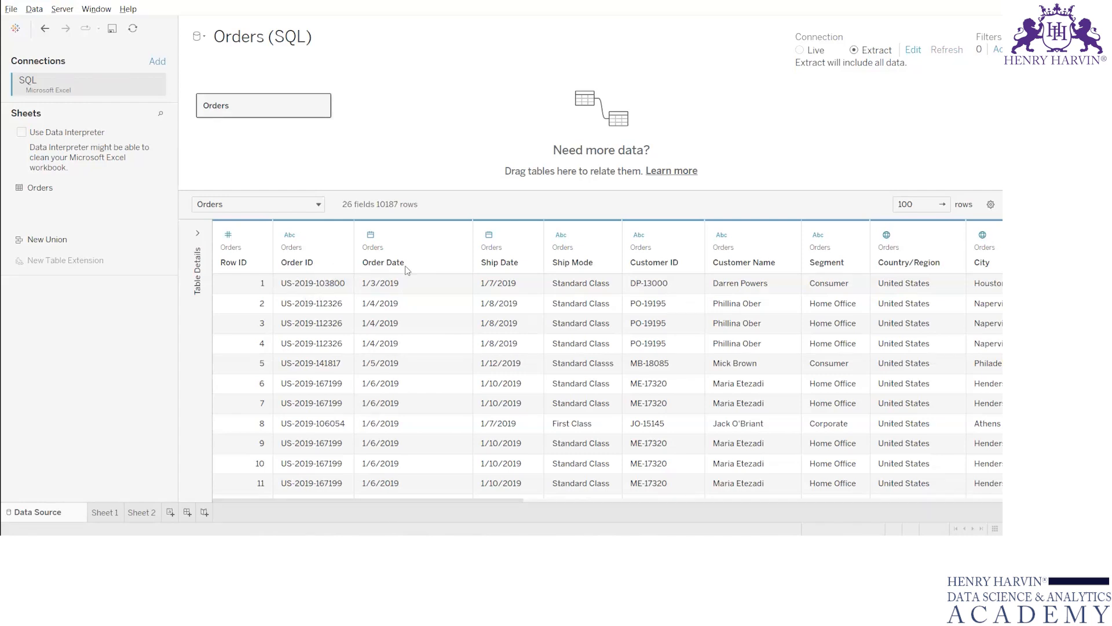
Step: Rename the calculated field Order ID - Split 1 as Country Code
left_click_drag(325, 500, 817, 500)
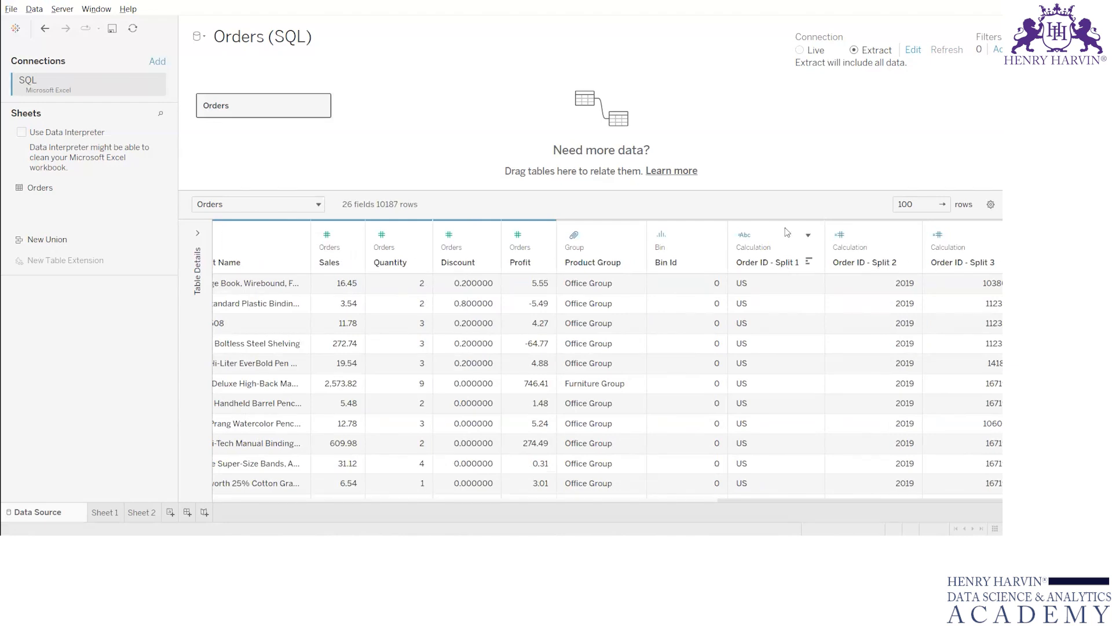
left_click(809, 236)
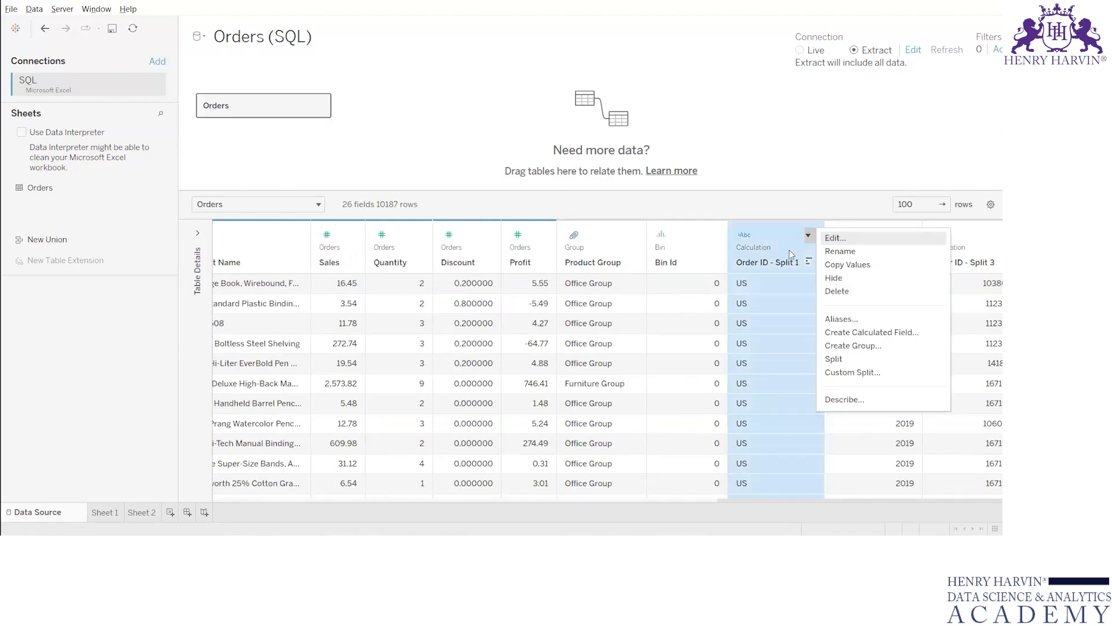
left_click(846, 255)
type("Country")
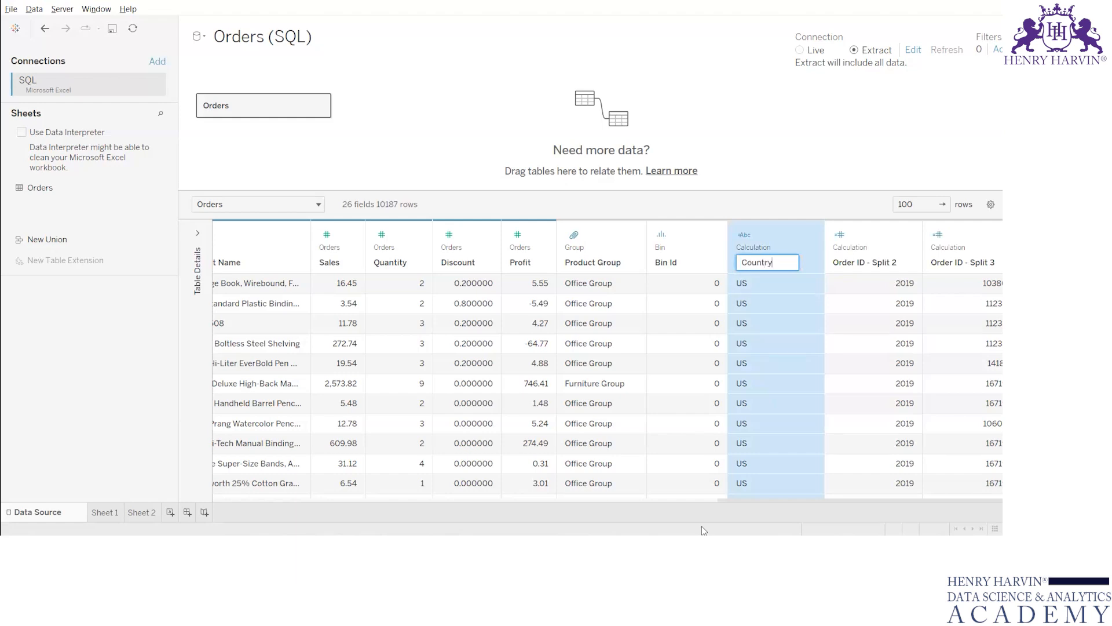
type(" Code")
key("Return")
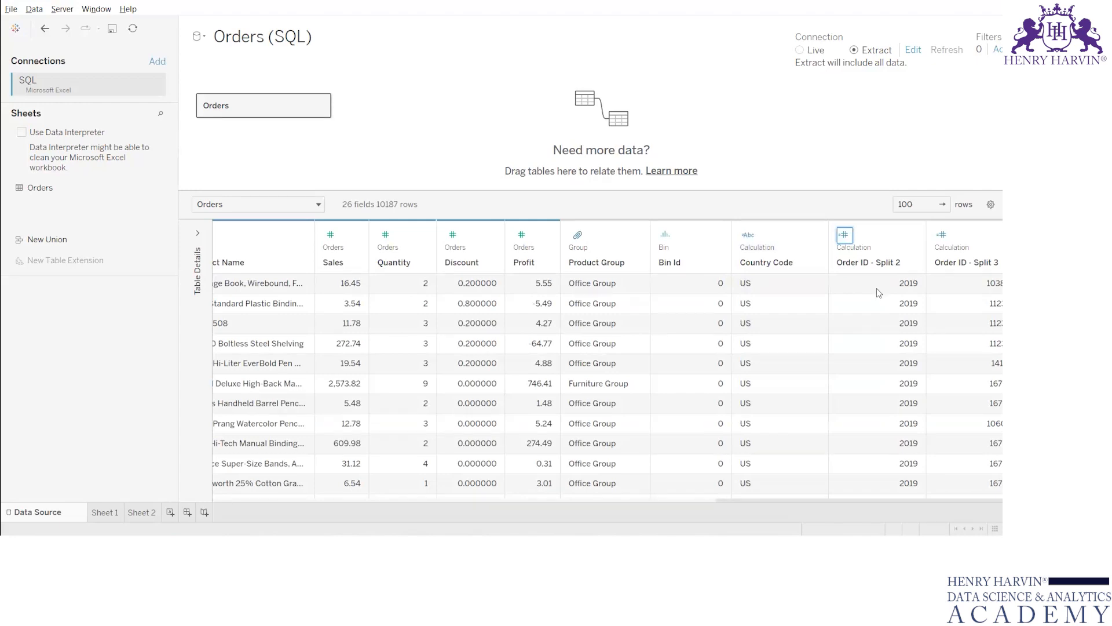
Step: Rename the calculated field Order ID - Split 2 as Year of MFD
left_click(910, 236)
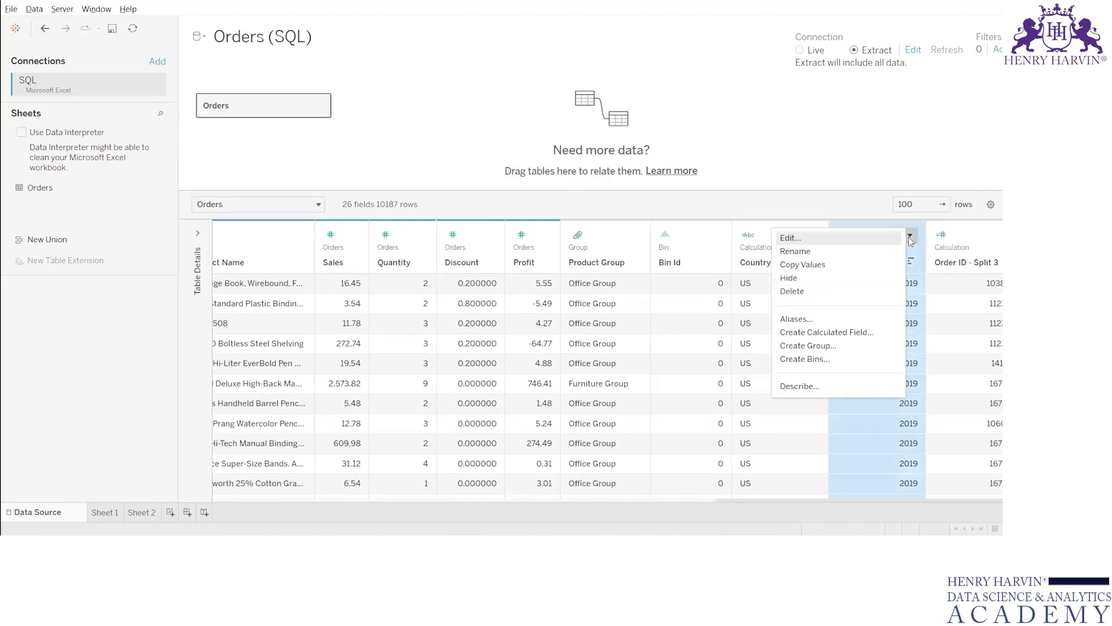
left_click(809, 250)
type("Year of MFD")
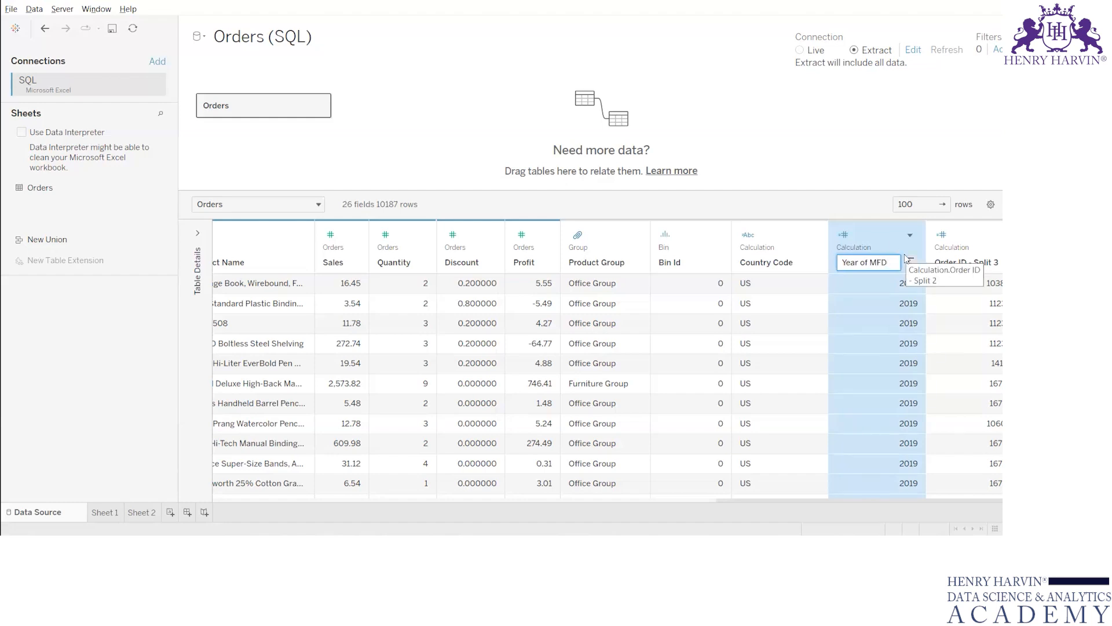
key("Return")
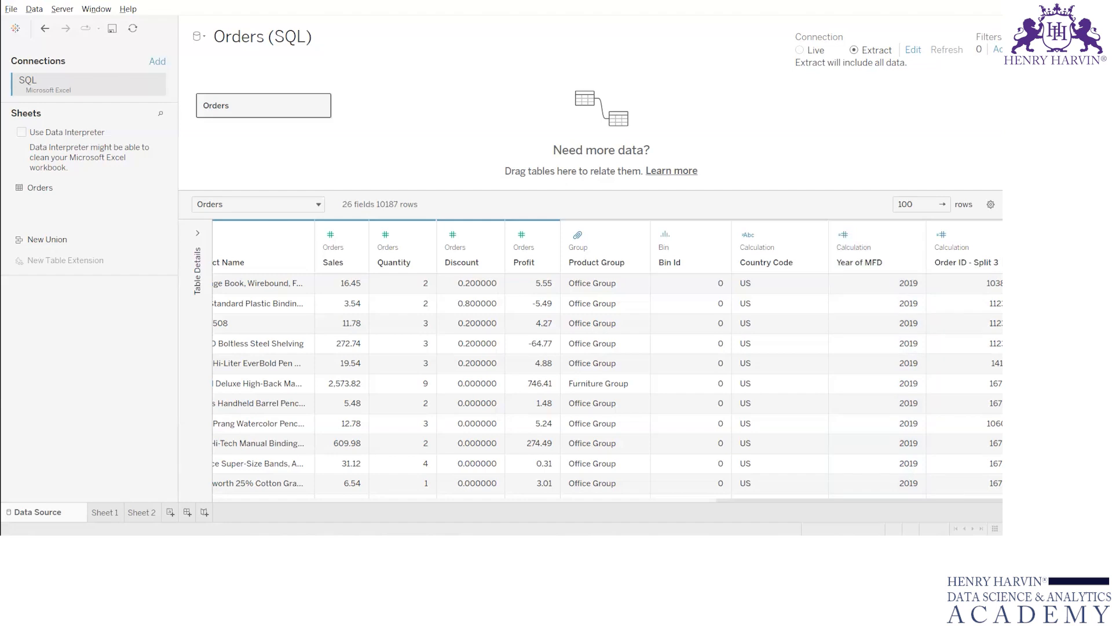
Step: Rename the calculated field Order ID - Split 3 as Unique OrderId
right_click(1003, 228)
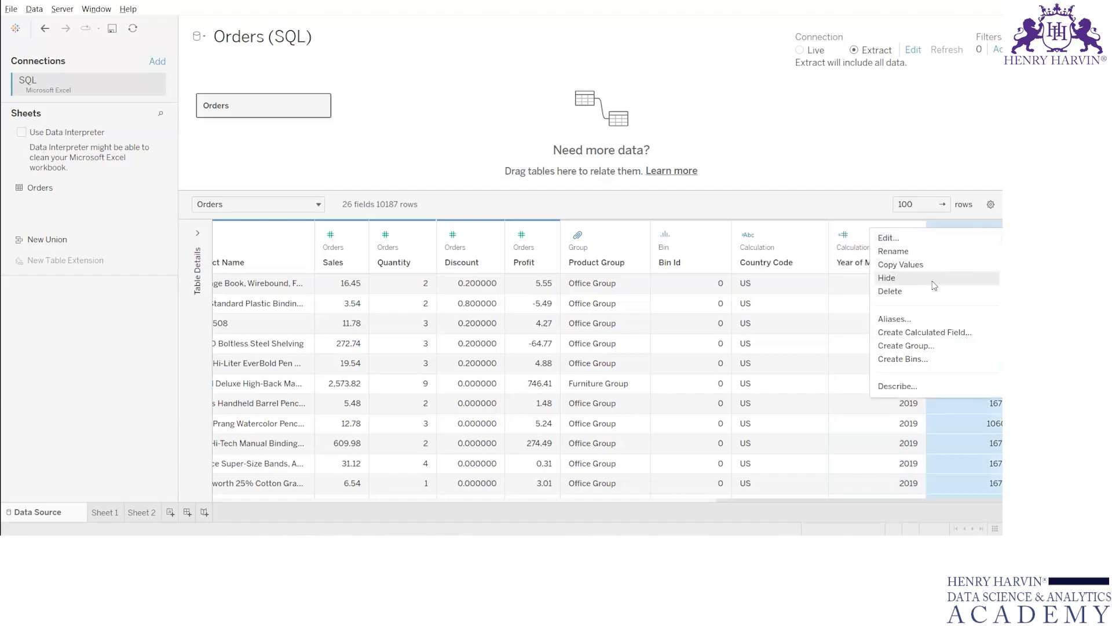
left_click(899, 251)
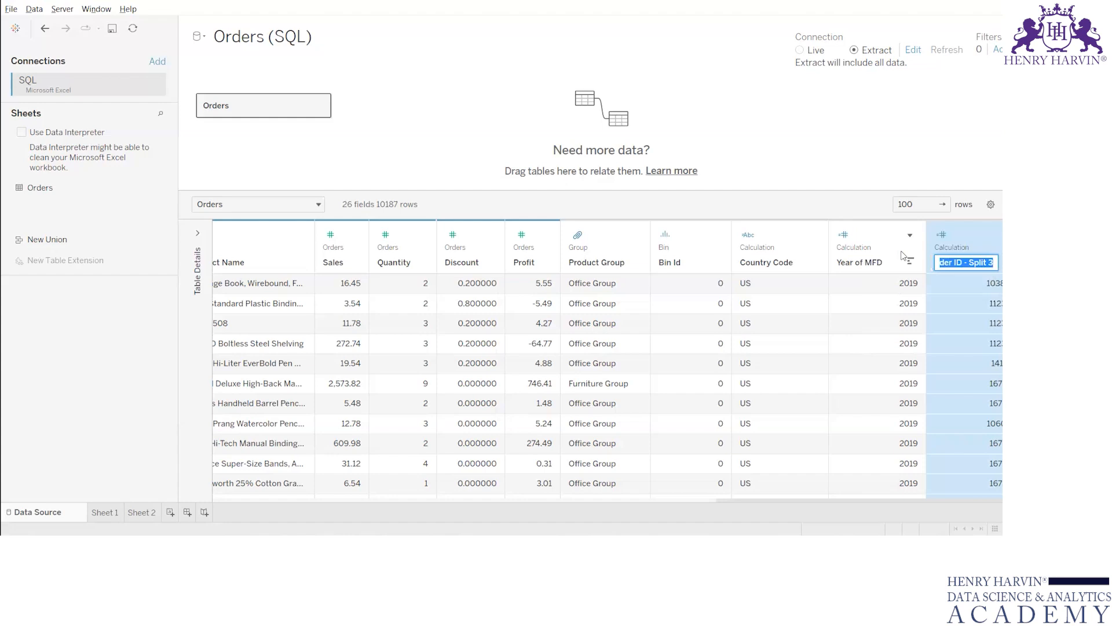
type("Unique")
type("OrderId")
key("Return")
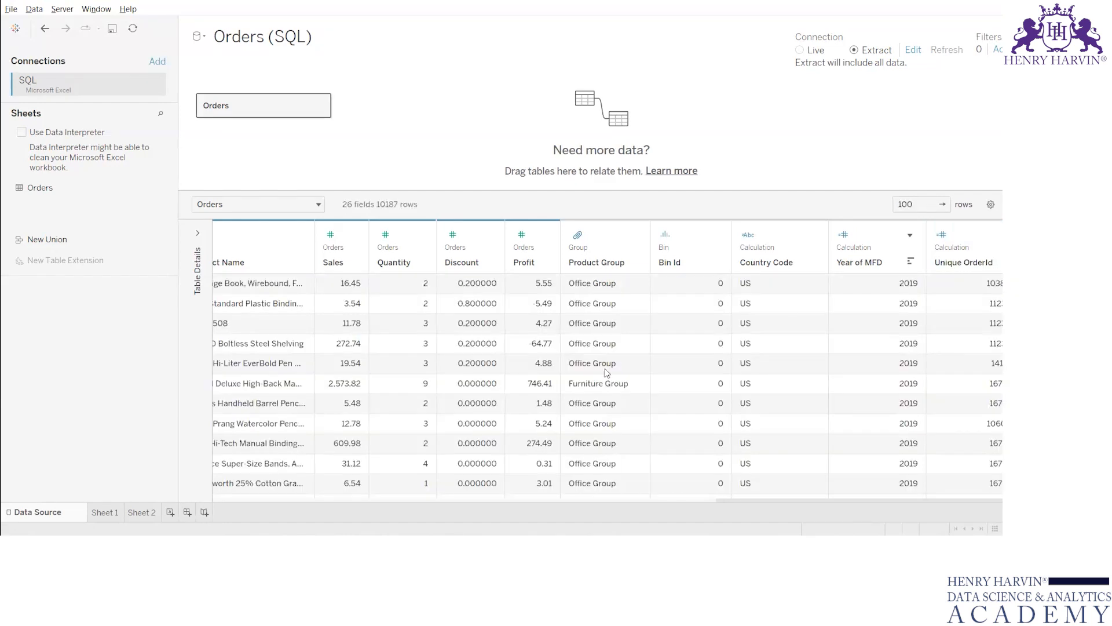
Step: Try a custom split of Order ID at the "-" separator that splits off the first 1 column, and undo it
scroll(251, 499, "left", 10)
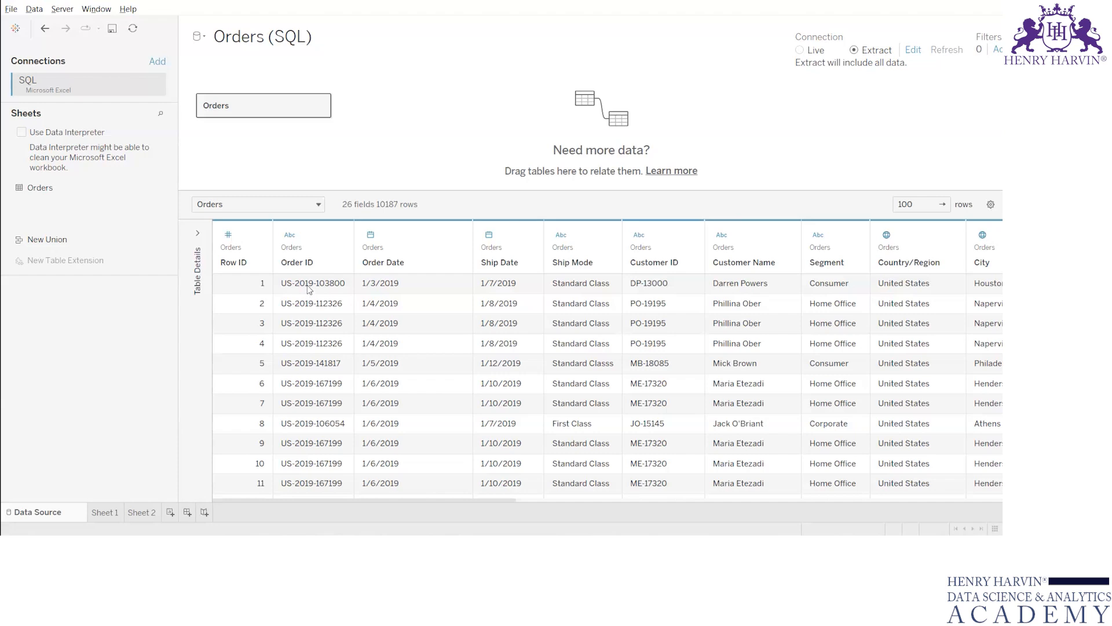
left_click(337, 236)
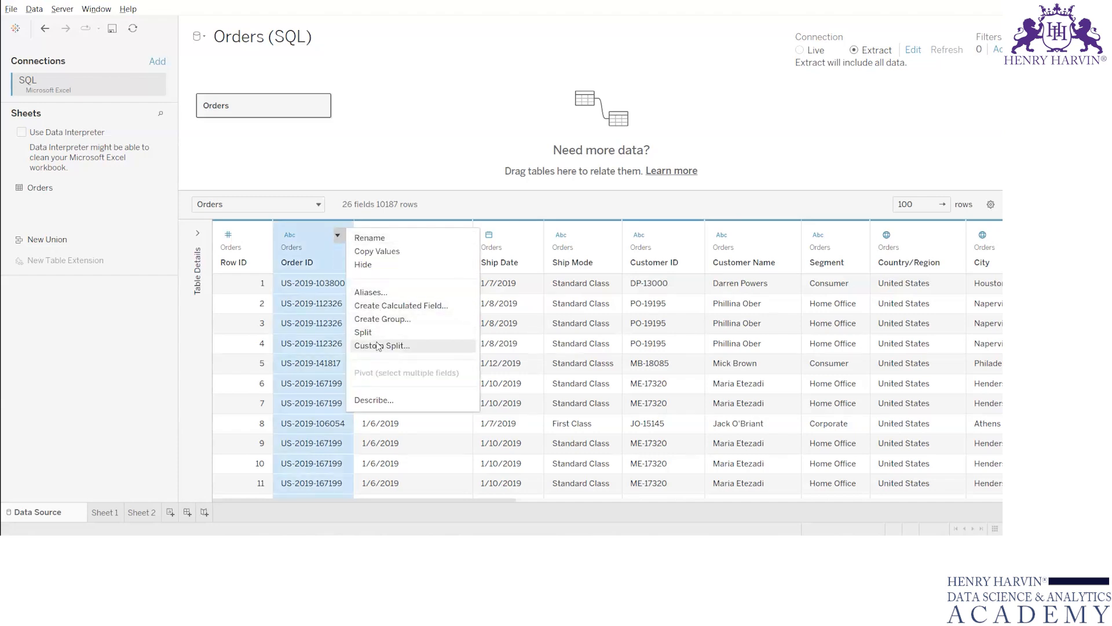
left_click(380, 347)
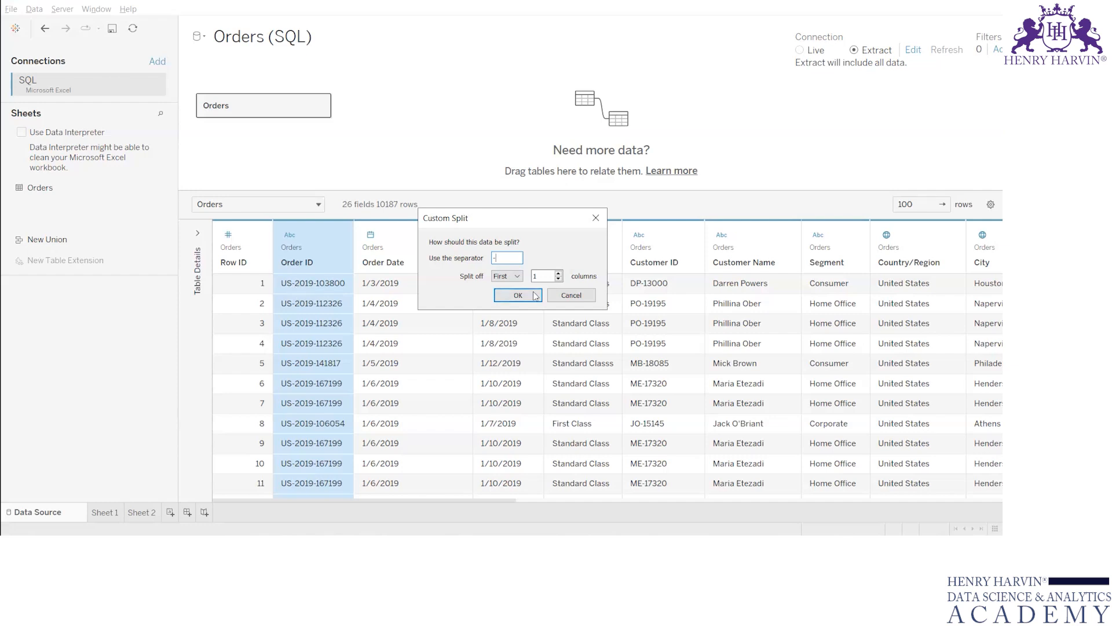
left_click(559, 275)
left_click(559, 280)
left_click(518, 295)
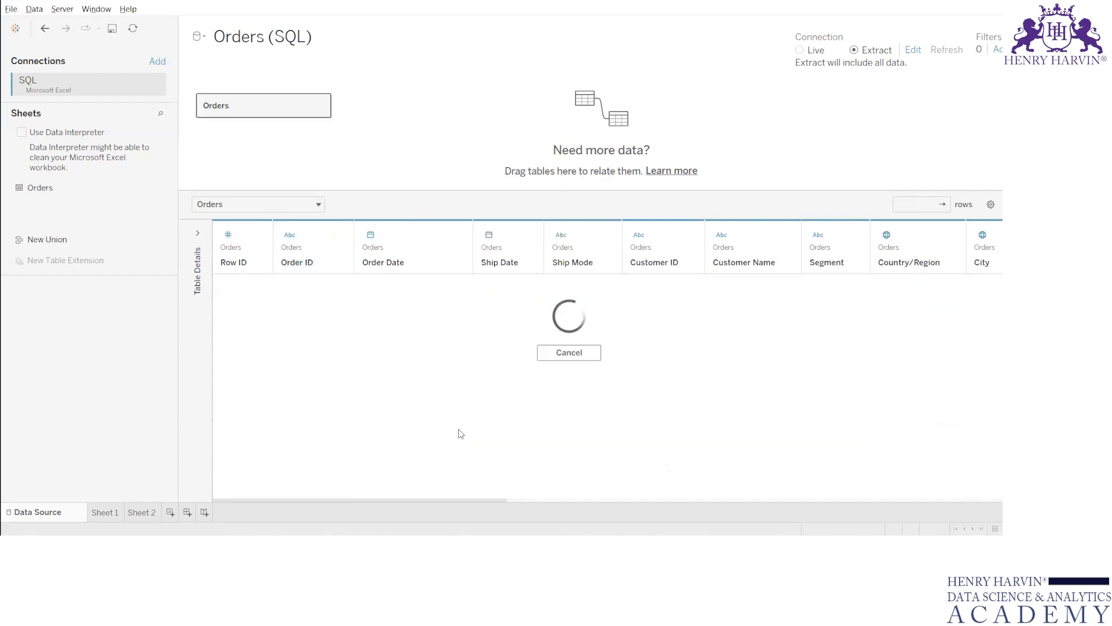
left_click_drag(480, 499, 998, 499)
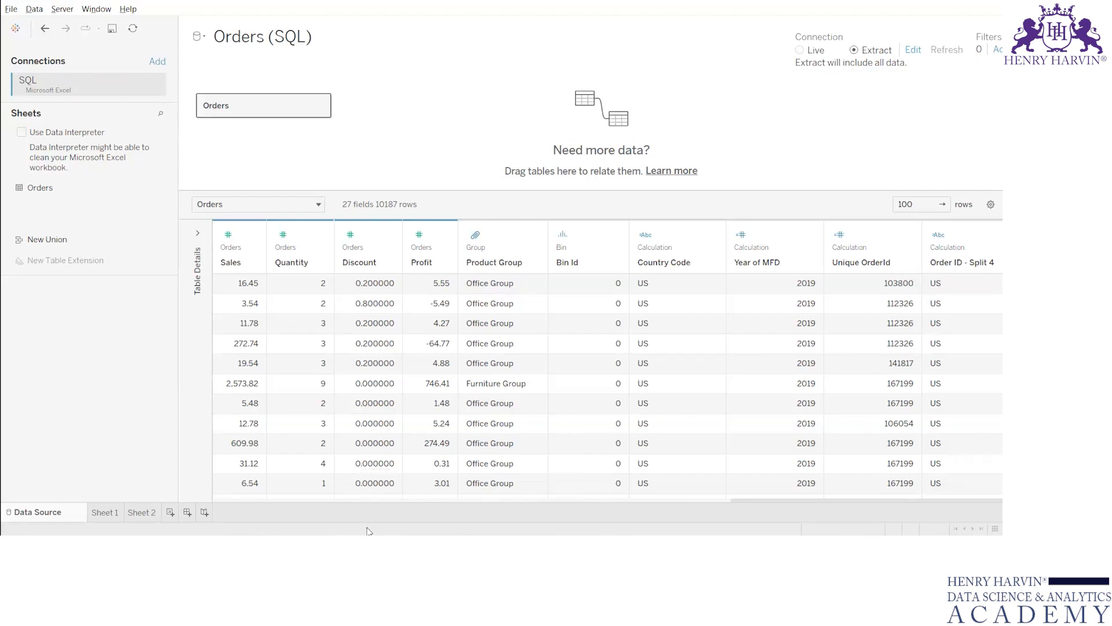
key("ctrl+z")
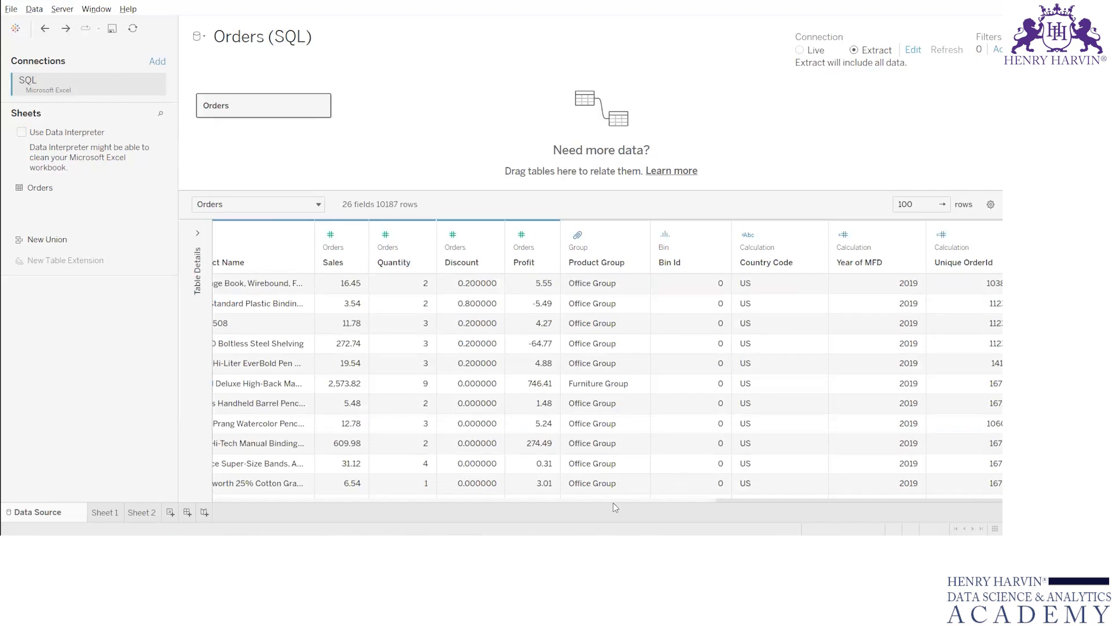
Step: Custom split Order ID at the "-" separator into the first 2 columns and view the new fields
left_click_drag(762, 500, 265, 521)
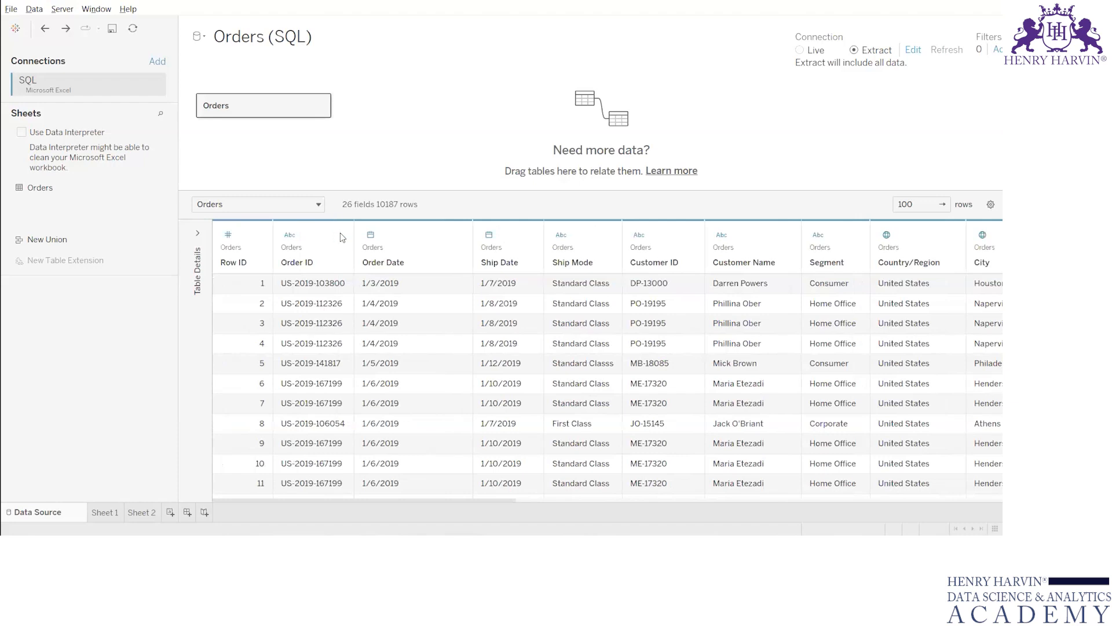
left_click(338, 234)
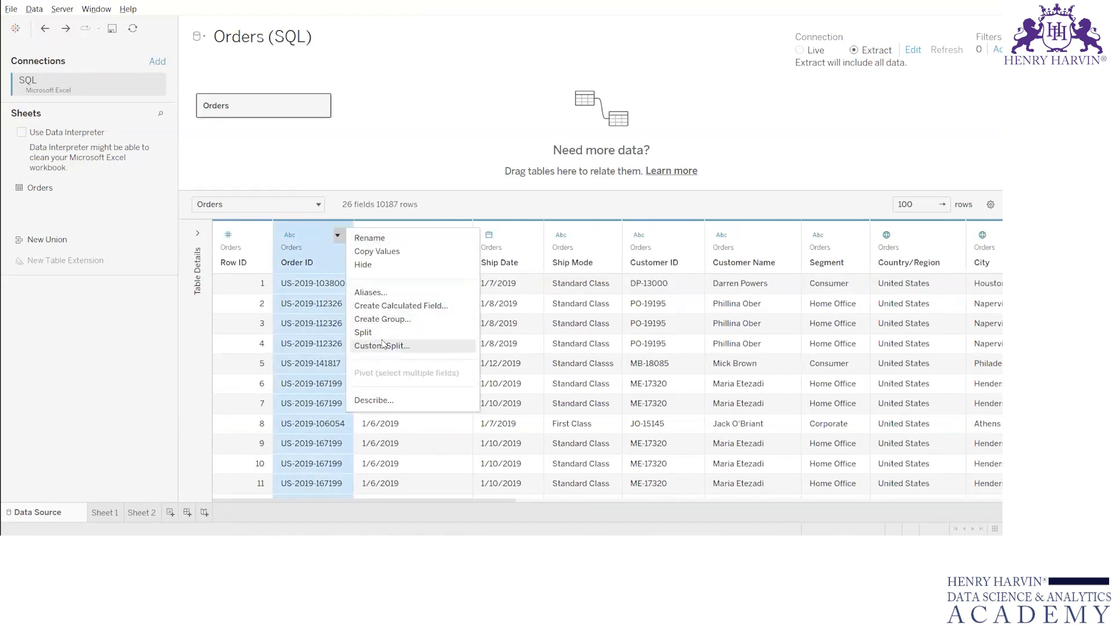
left_click(382, 346)
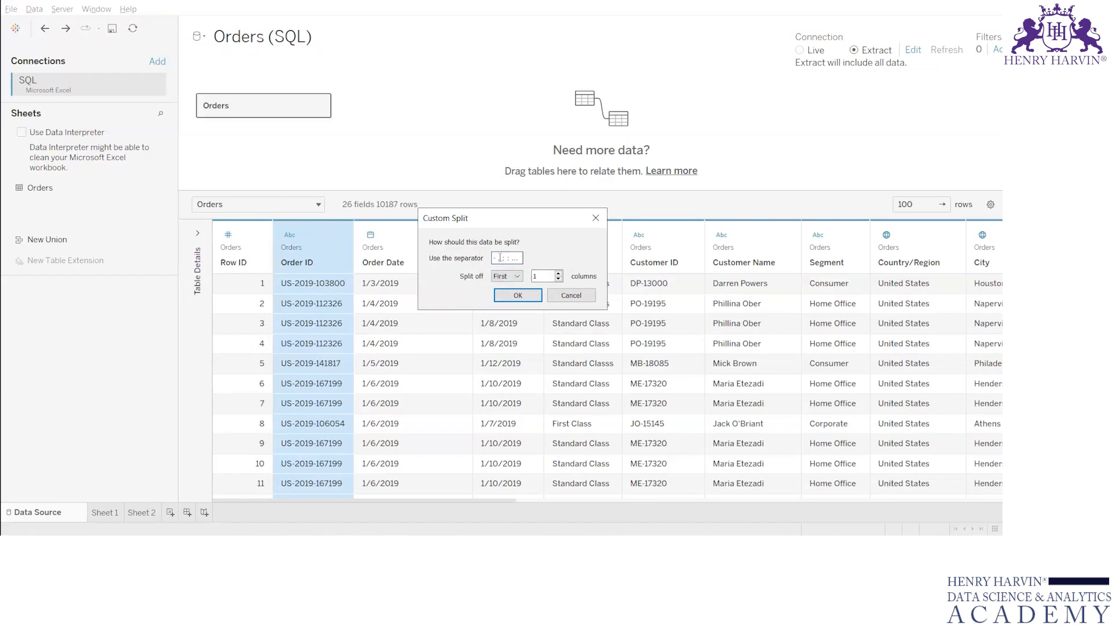
key("BackSpace")
type("2")
left_click(523, 298)
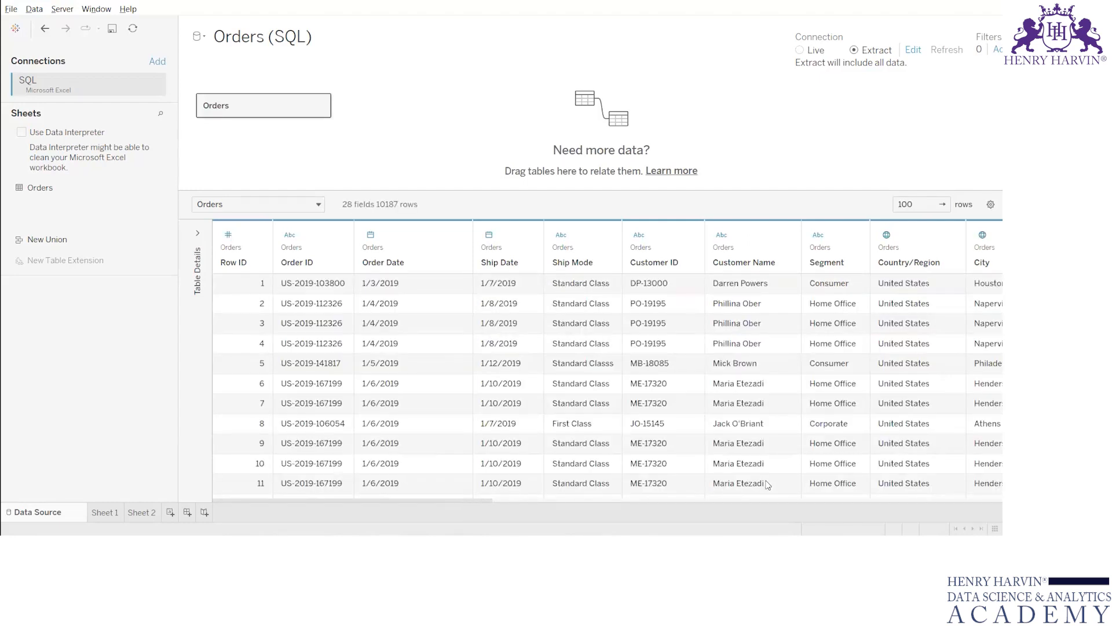
left_click_drag(447, 499, 980, 479)
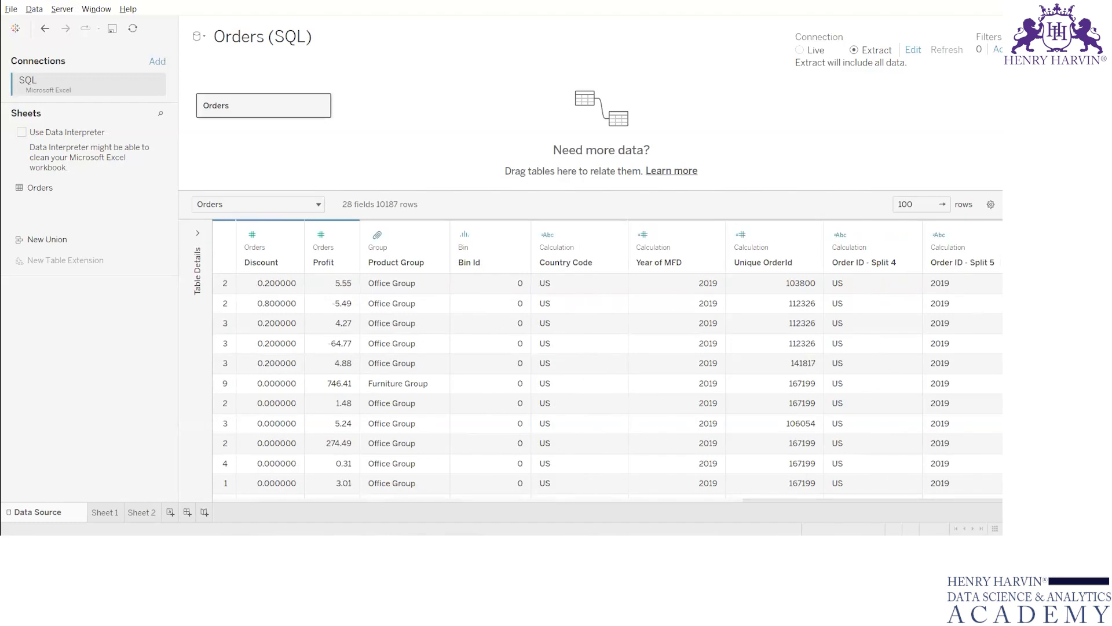
Step: Custom split Order ID at the "-" separator into the first 3 columns
left_click_drag(763, 501, 232, 501)
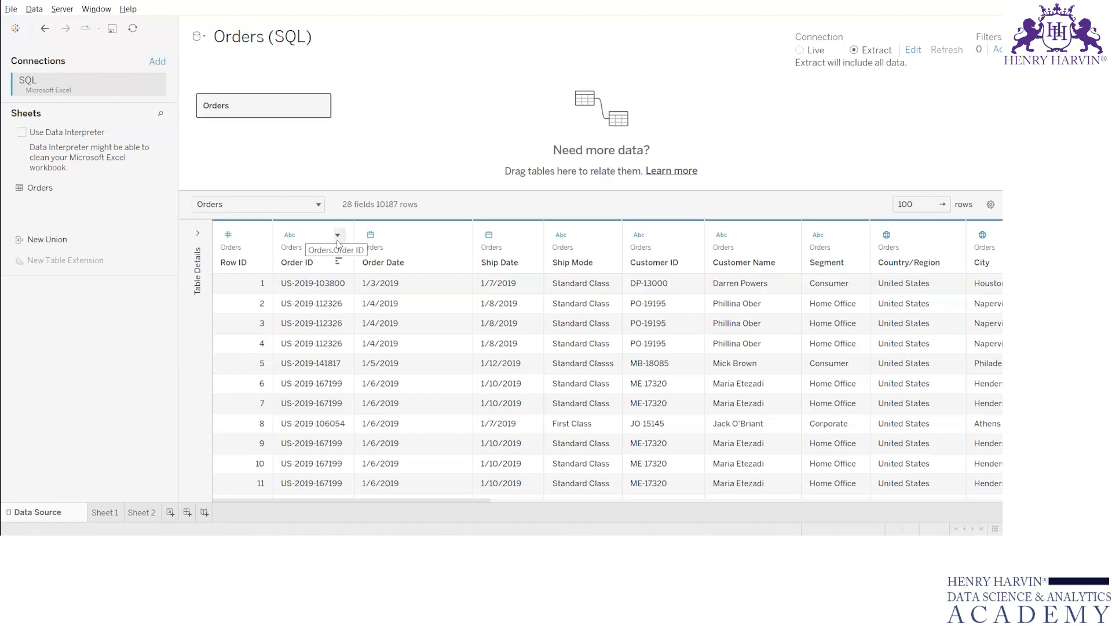
left_click(338, 236)
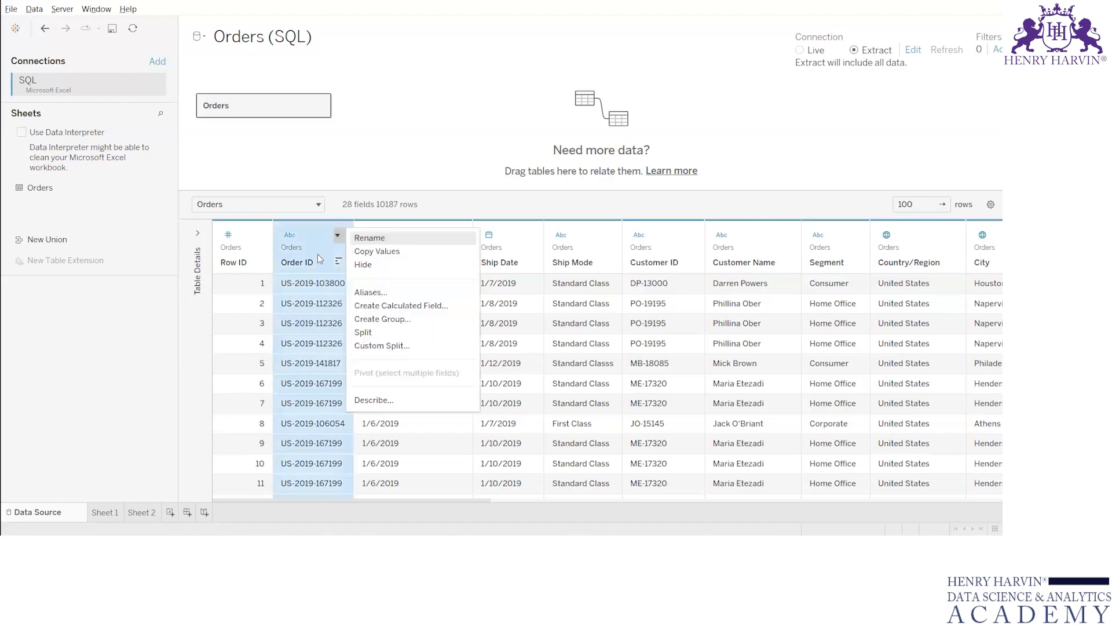
left_click(358, 346)
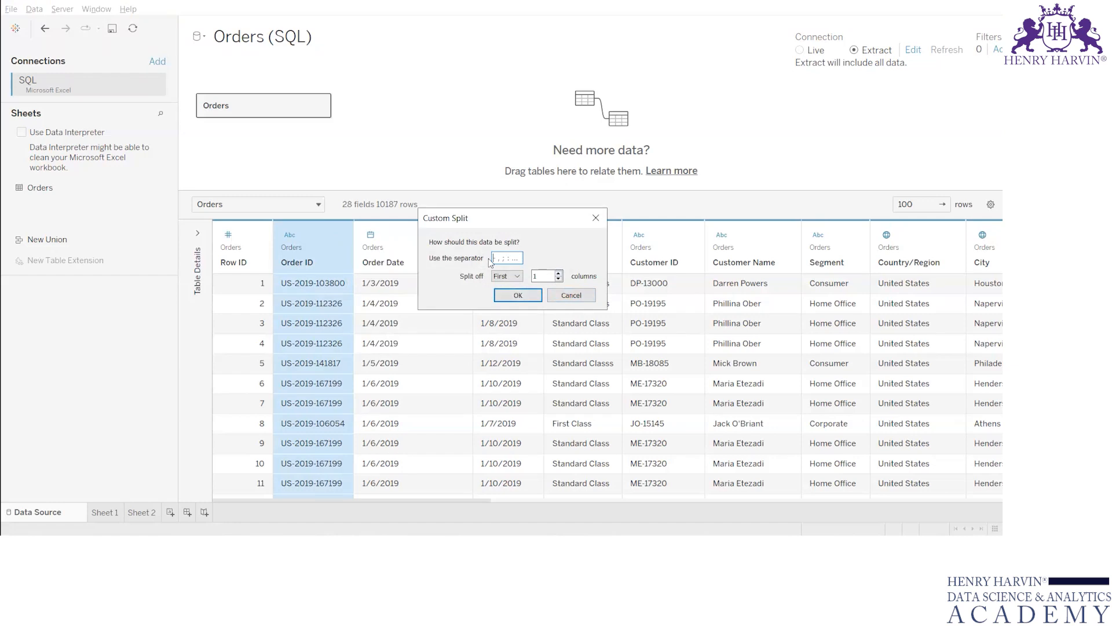
left_click(559, 272)
left_click(559, 273)
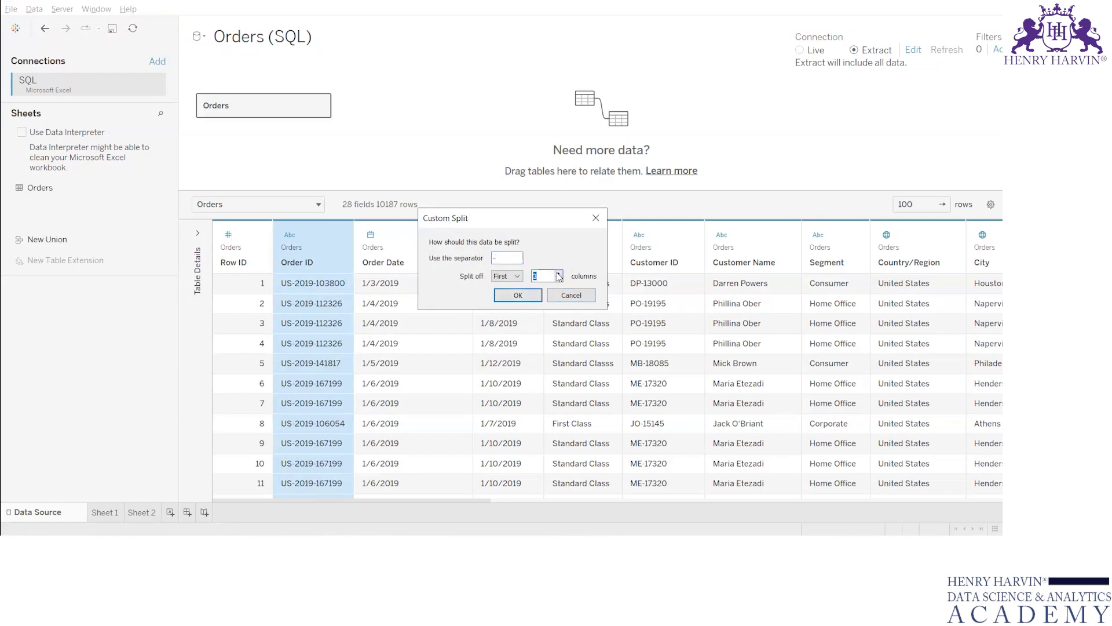
left_click(535, 294)
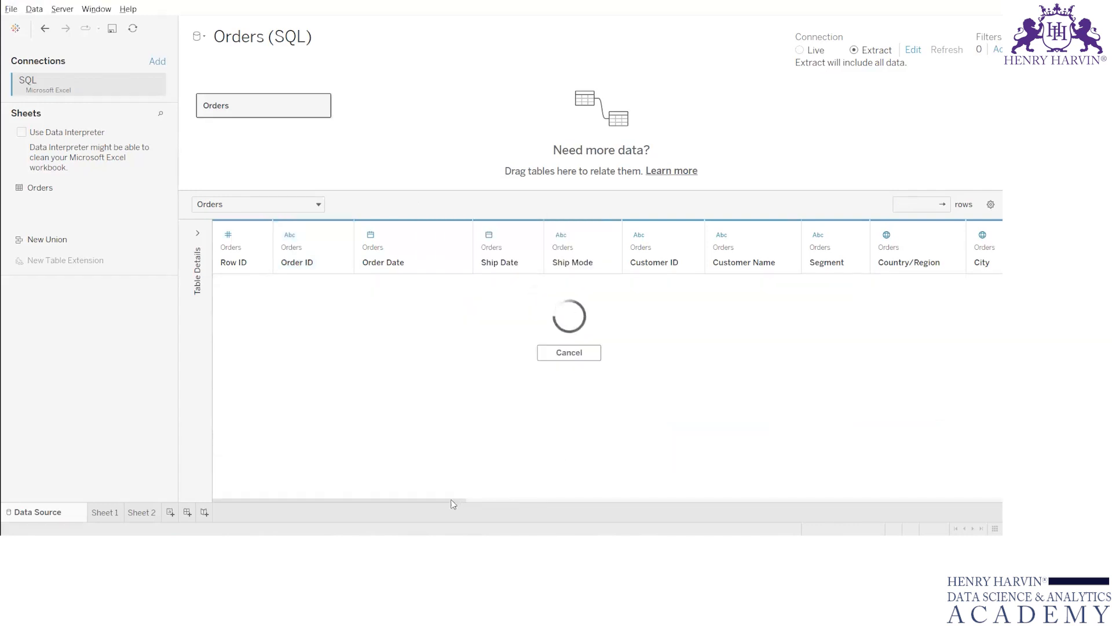
Step: Examine the new fields Order ID - Split 6, Split 7 and Split 8 in the Orders data grid
left_click_drag(446, 497, 1001, 465)
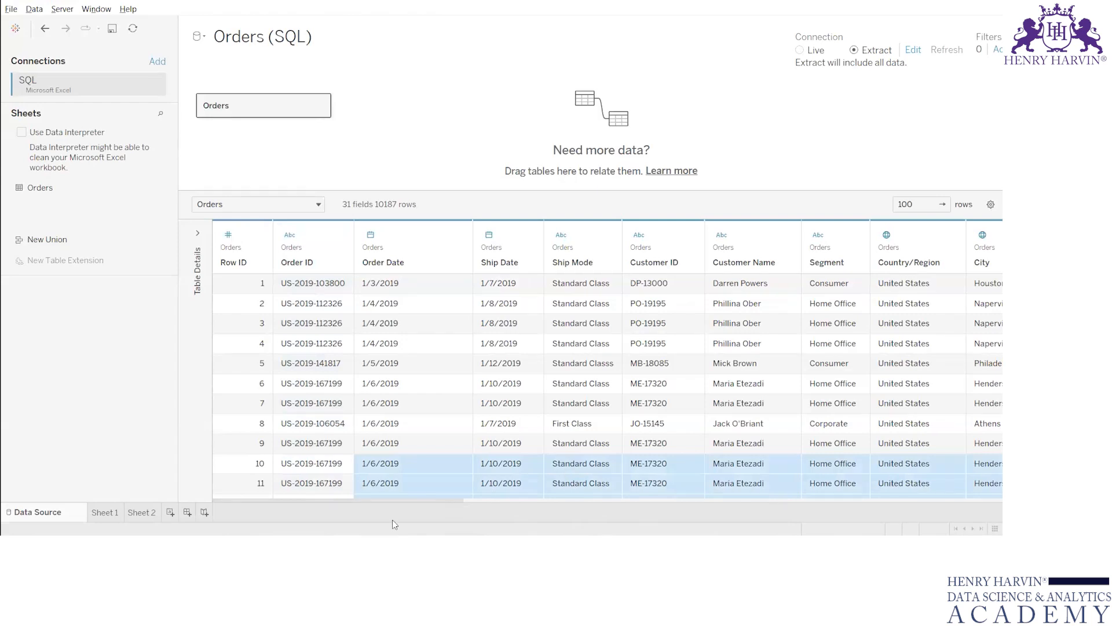
left_click_drag(414, 500, 973, 500)
left_click(775, 263)
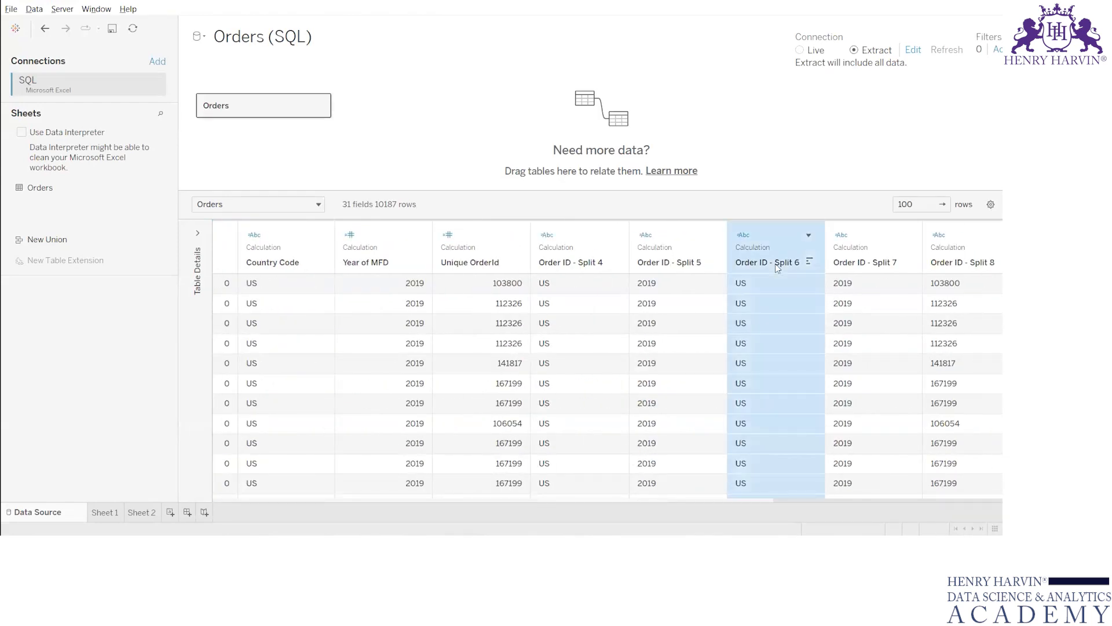
key("Right")
key("Right")
key("Up")
key("Up")
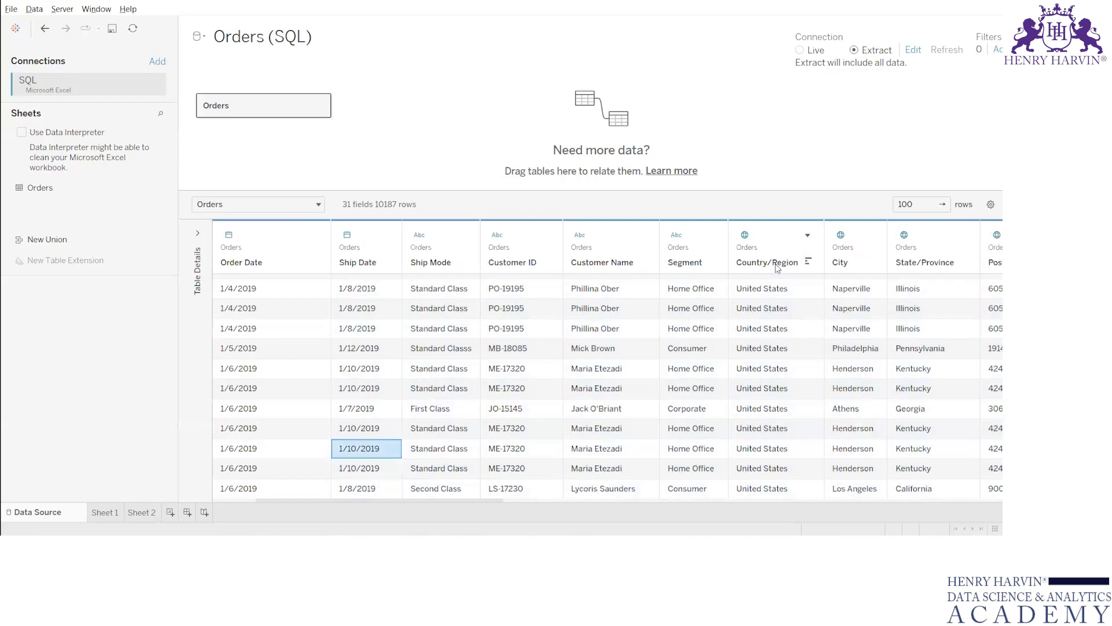
key("Right")
key("Right")
key("Right")
key("Right")
key("Right")
key("Right")
key("Right")
key("Right")
key("Right")
key("Right")
key("Right")
key("Right")
key("Right")
key("Right")
key("Right")
key("Right")
key("Right")
key("Right")
key("Right")
key("Right")
key("Right")
key("Right")
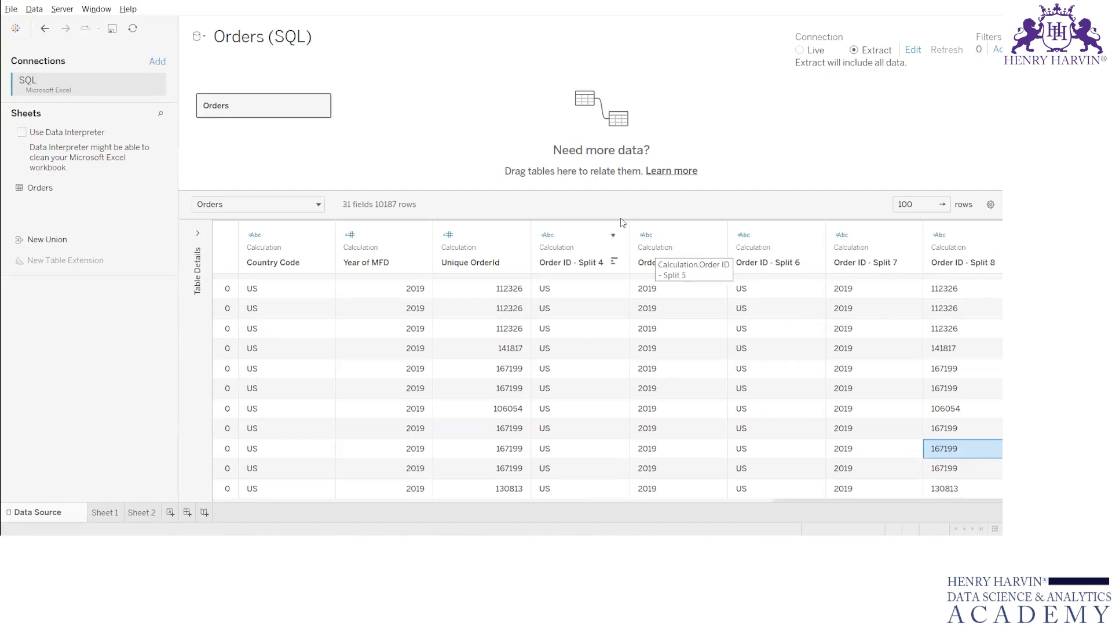
Step: Delete the calculated fields Order ID - Split 4, then Order ID - Split 5 through Split 8 together
left_click(613, 234)
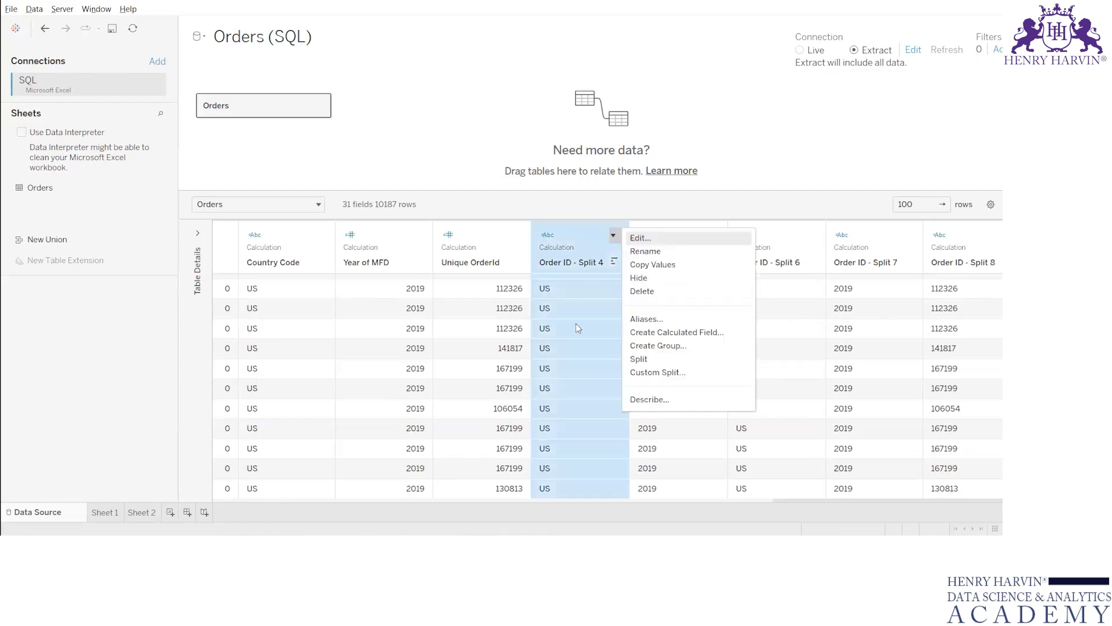
left_click(667, 291)
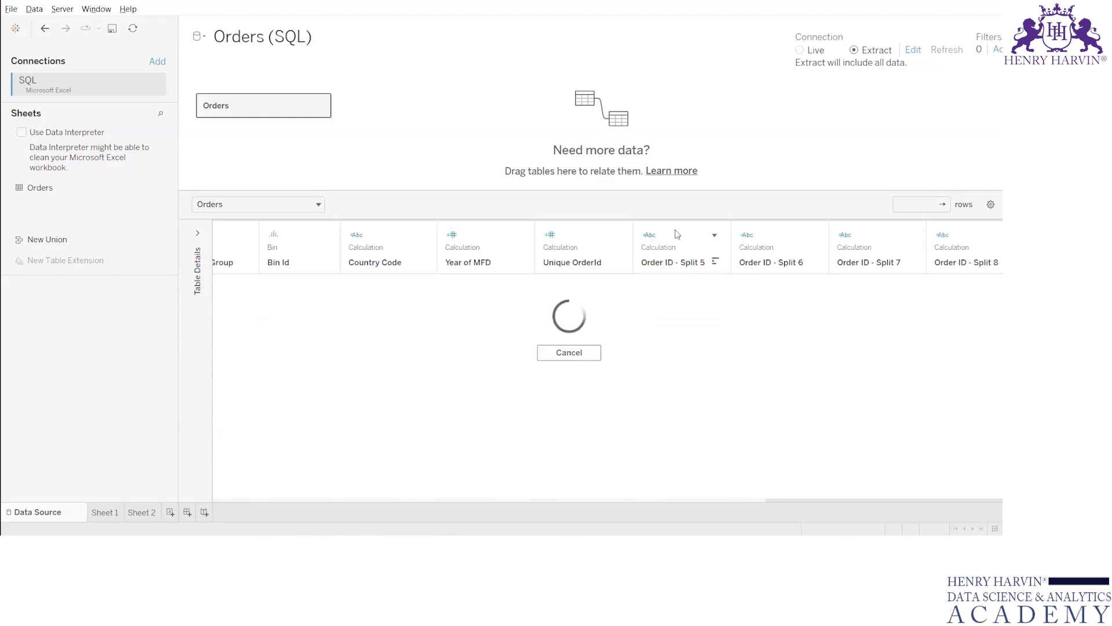
left_click(676, 230)
left_click(771, 231, "ctrl")
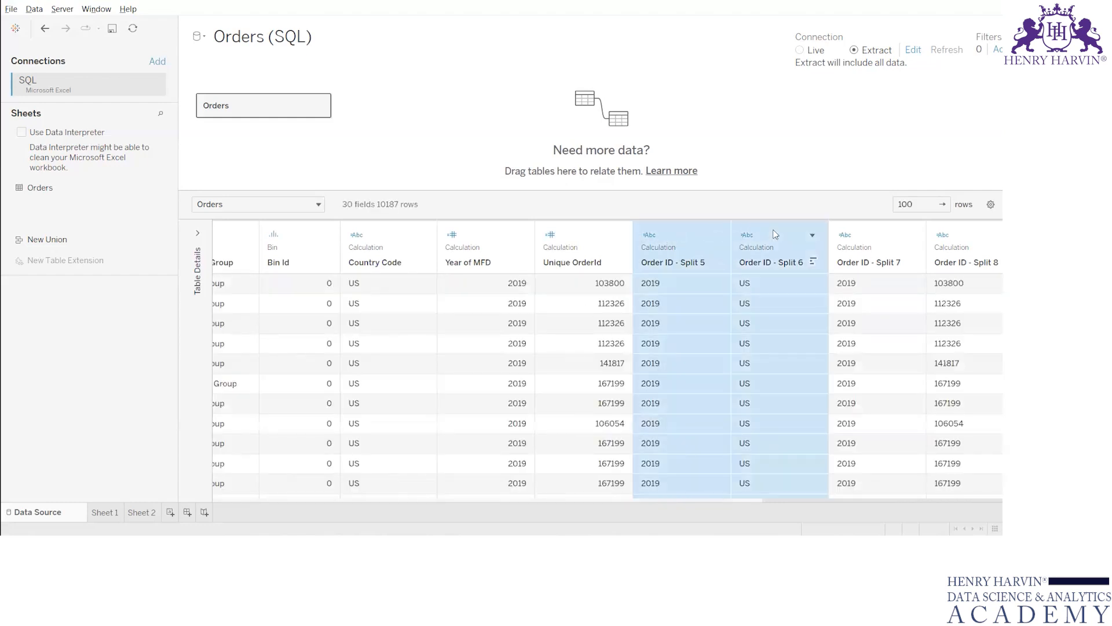
left_click(874, 234, "ctrl")
left_click(952, 238, "ctrl")
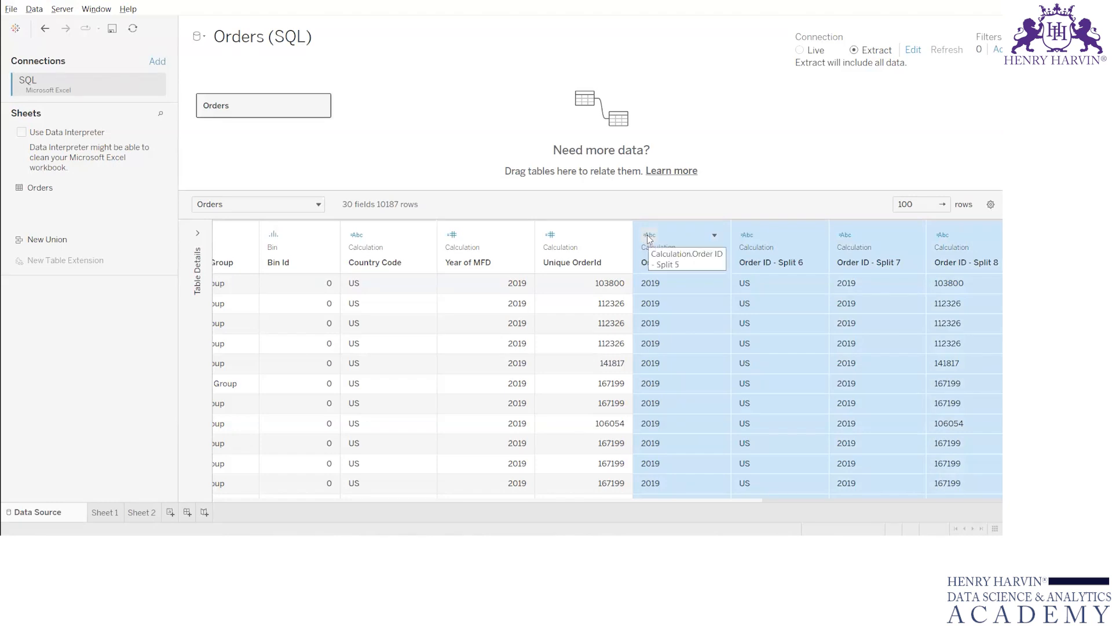
left_click(707, 231)
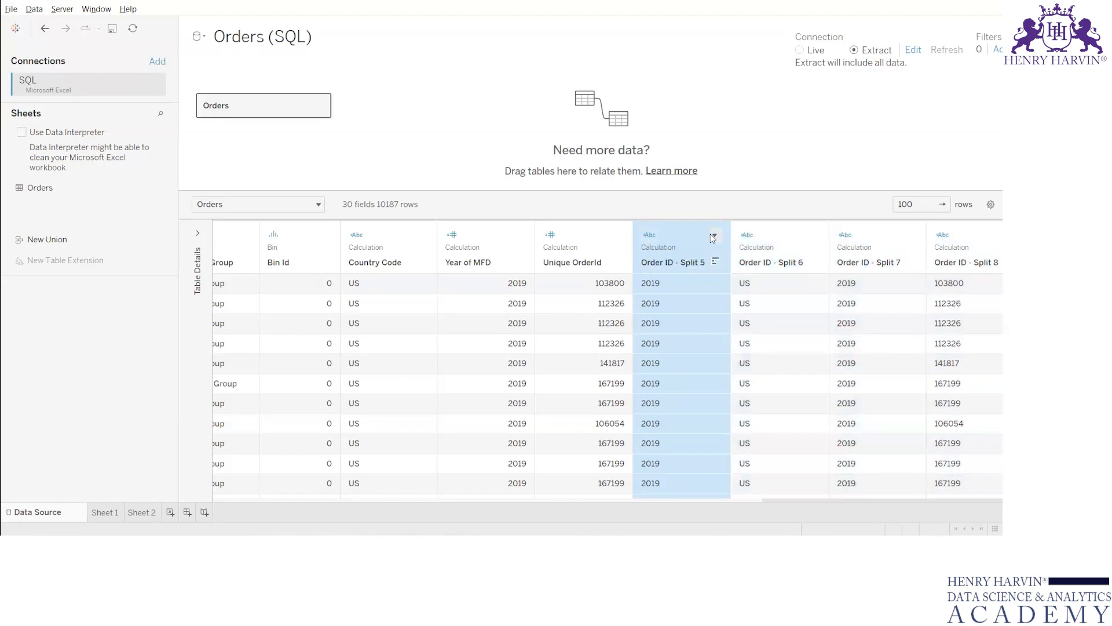
left_click(713, 236)
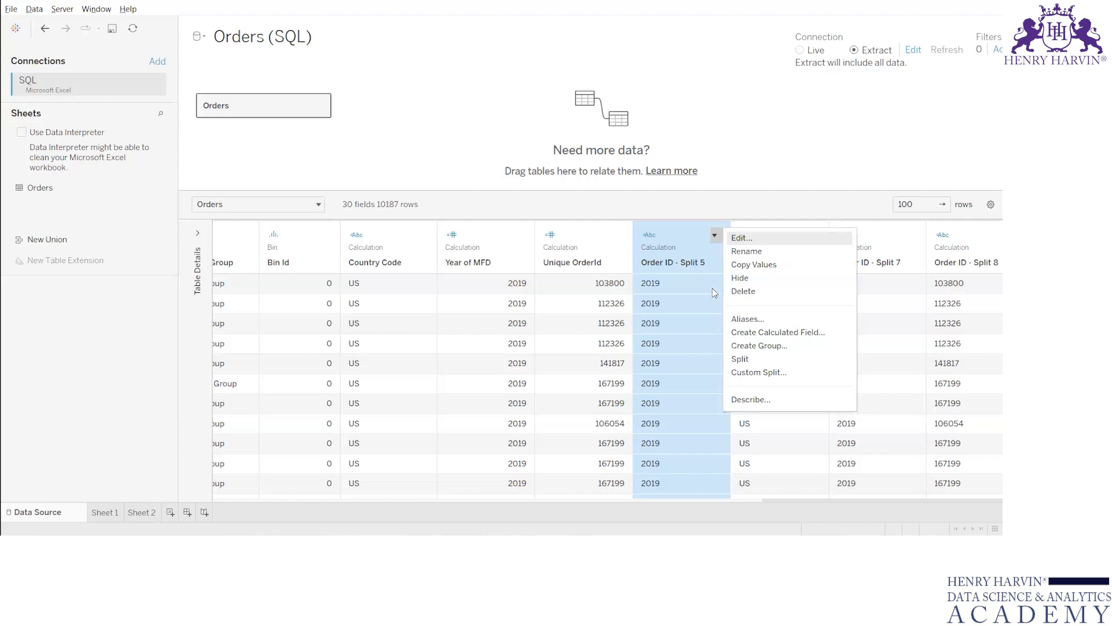
key("Escape")
left_click(775, 228, "ctrl")
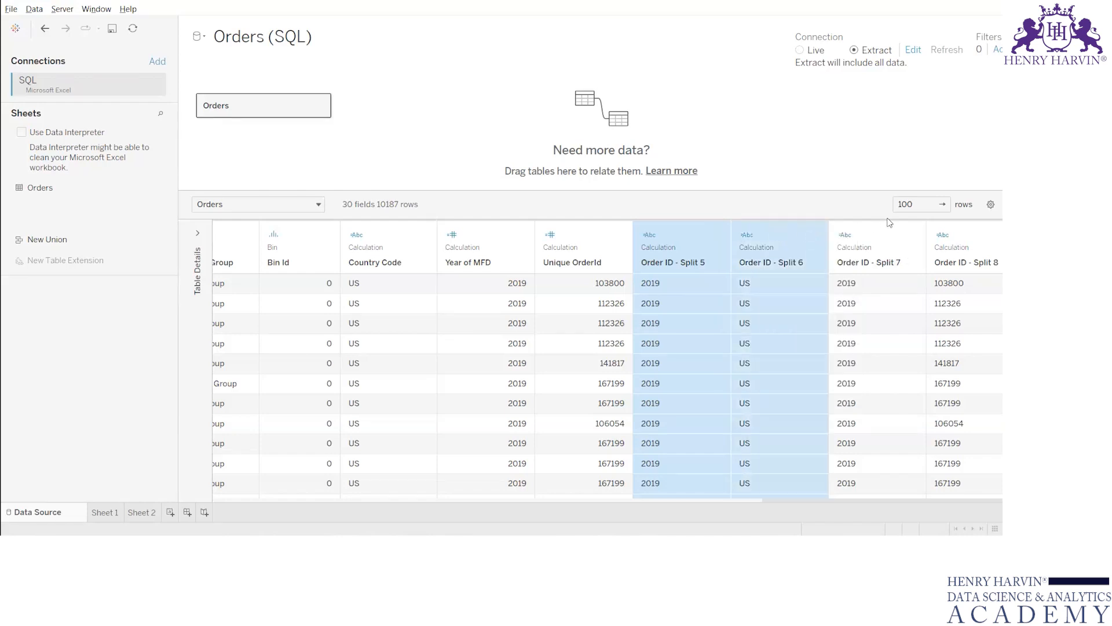
left_click(887, 232, "ctrl")
left_click(959, 231, "ctrl")
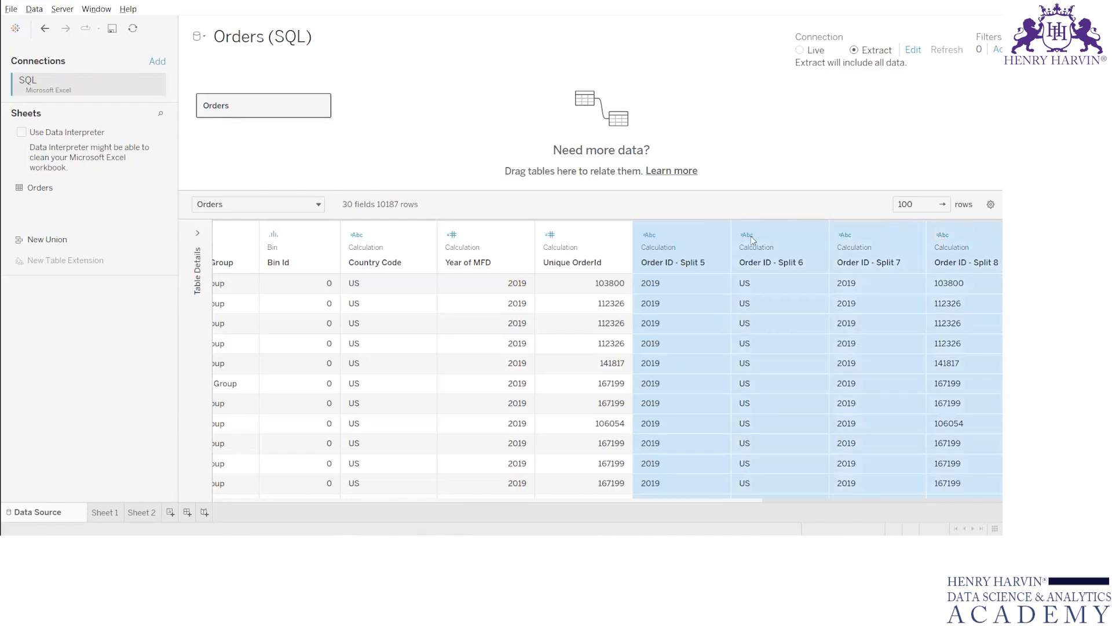
left_click(714, 234)
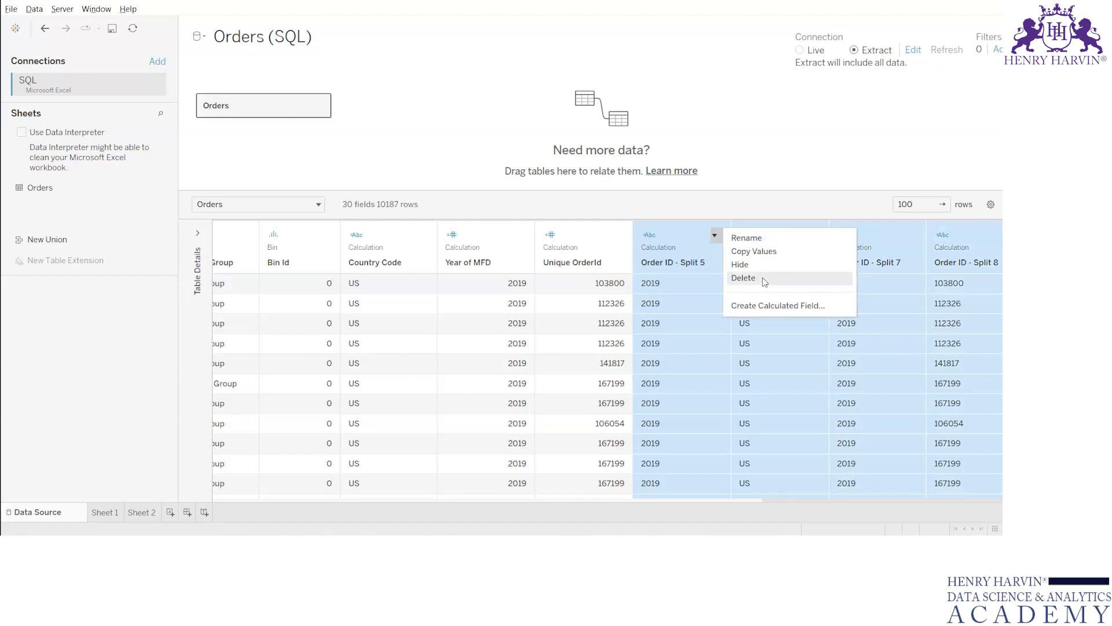
left_click(762, 278)
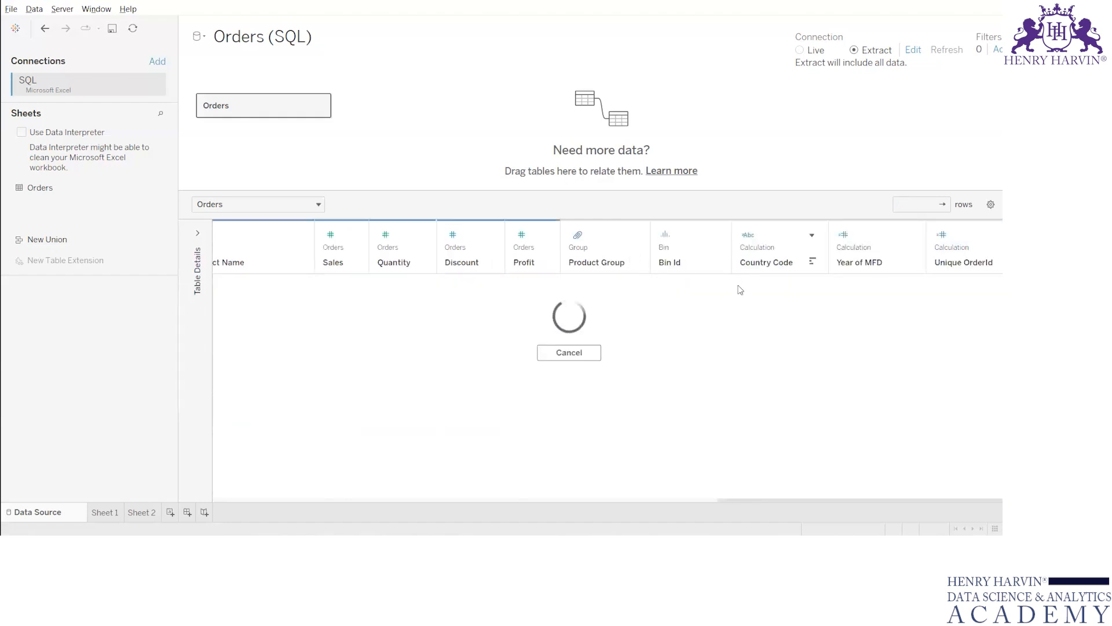
Step: View the calculation formula behind the Country Code field and close it without changes
left_click(812, 235)
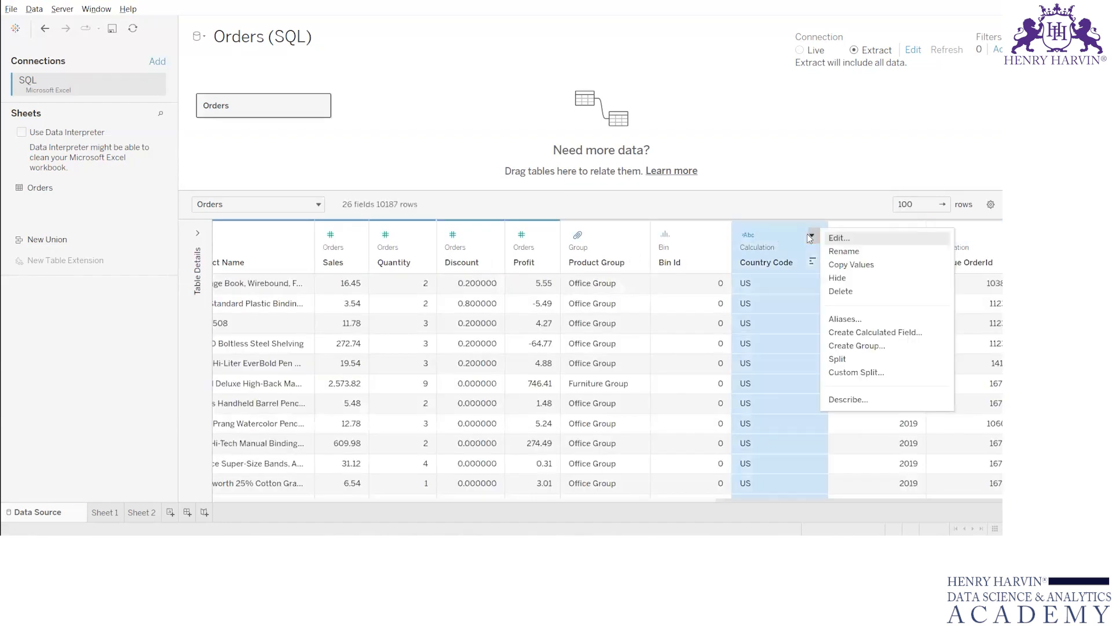
left_click(840, 238)
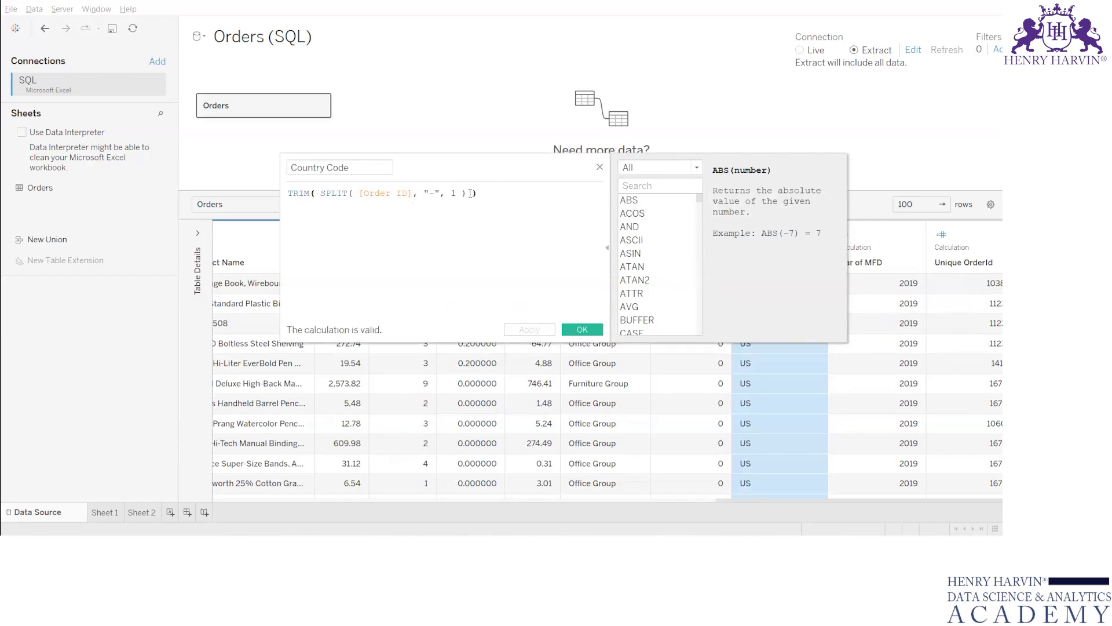
left_click(600, 167)
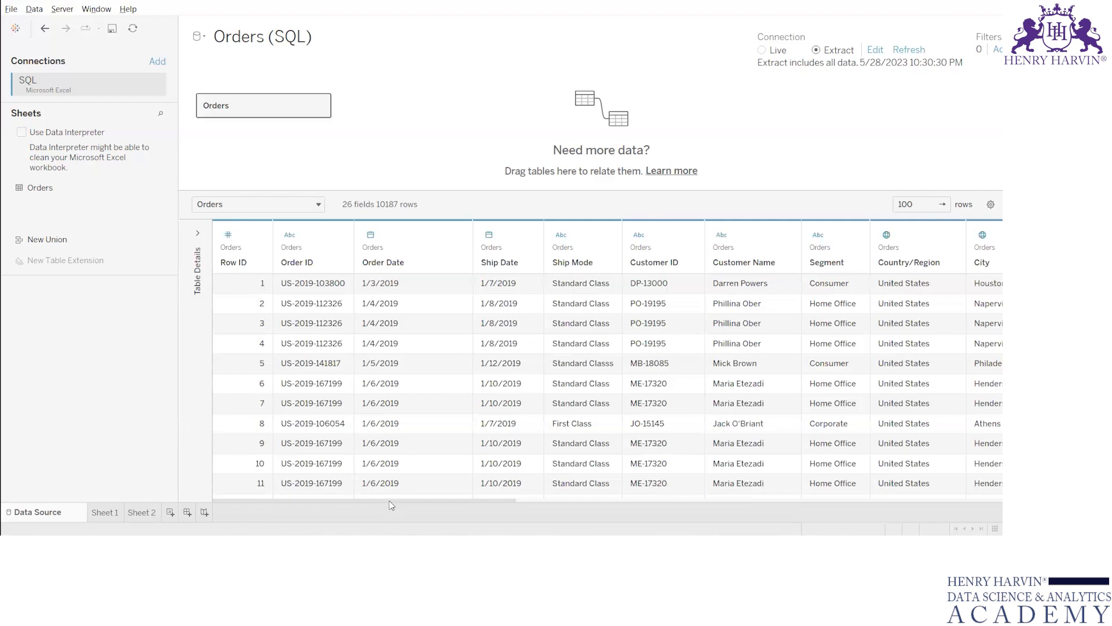
Step: Copy the whole formula of the calculated field Unique OrderId and close its editor
left_click_drag(391, 501, 985, 492)
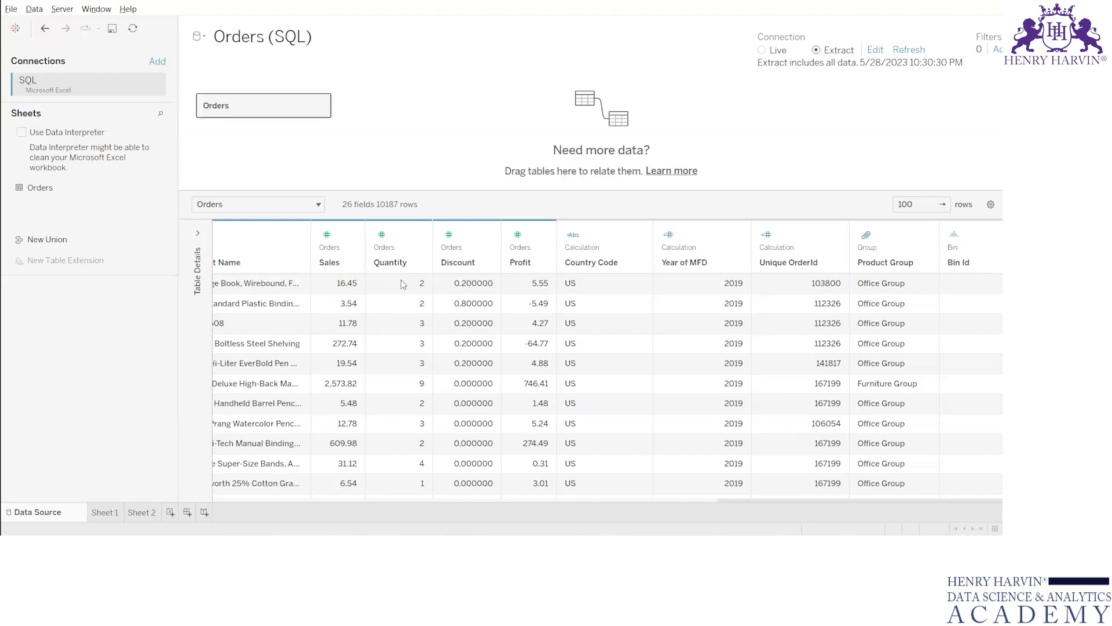
left_click(244, 500)
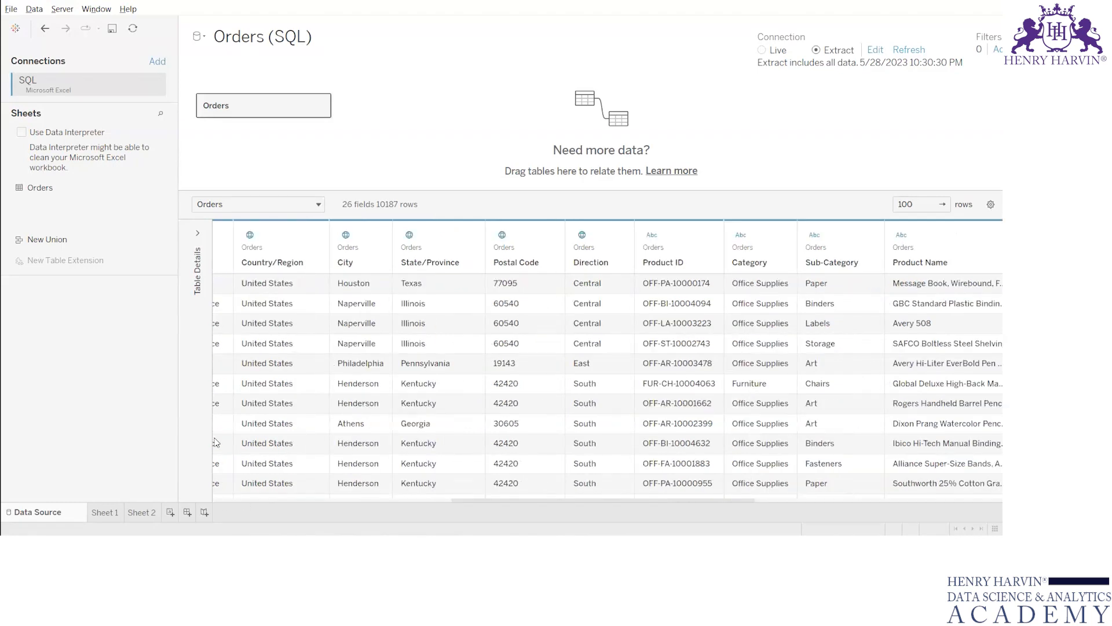
left_click(252, 499)
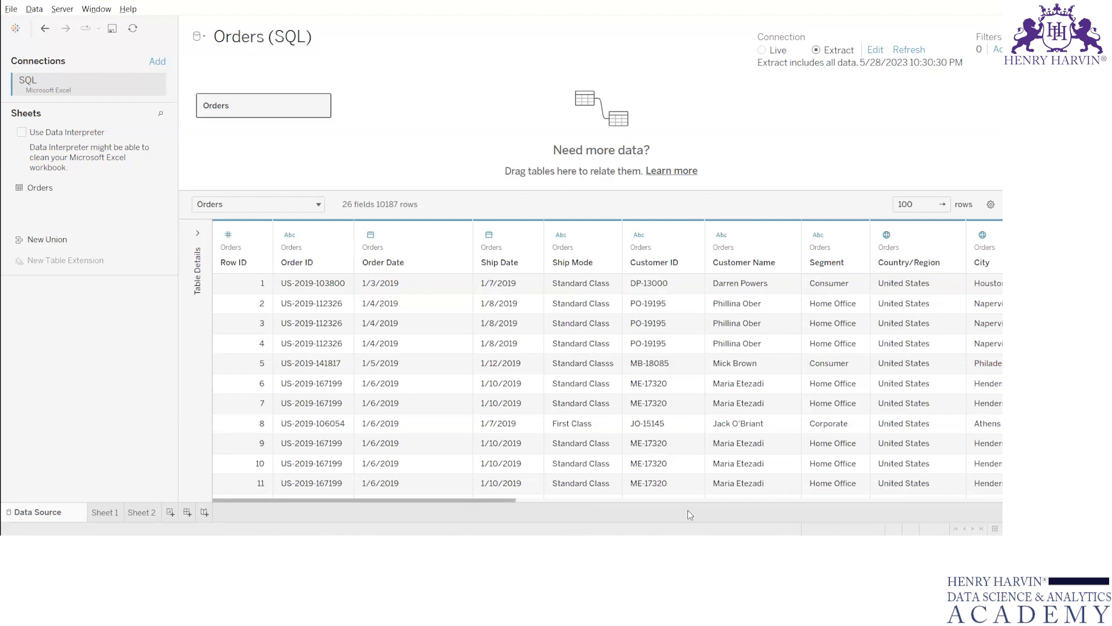
left_click(840, 499)
left_click(840, 500)
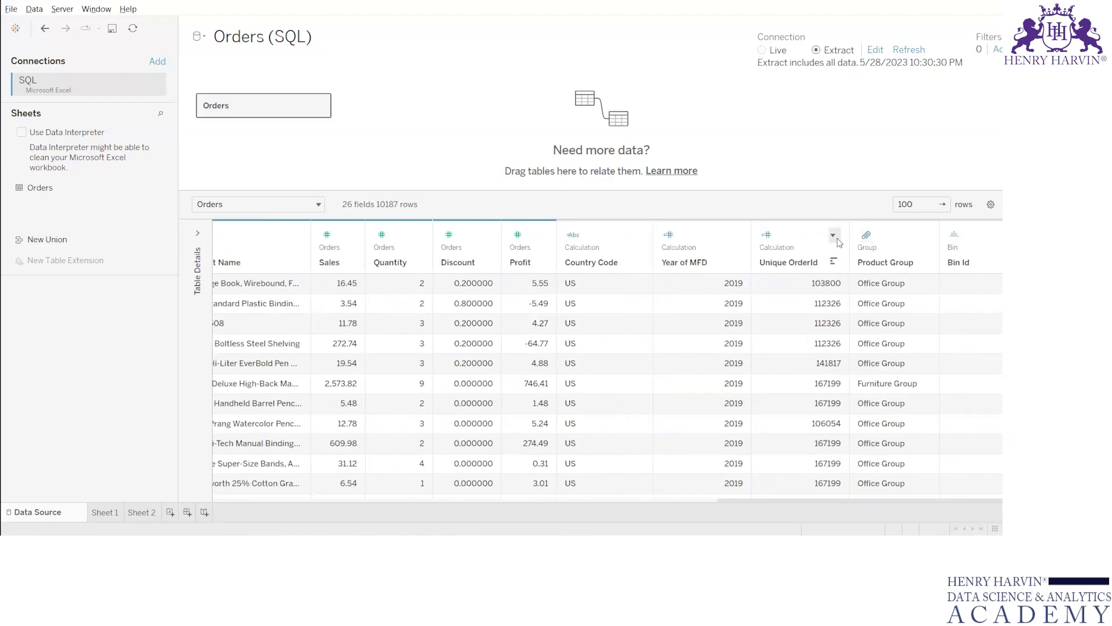
left_click(833, 235)
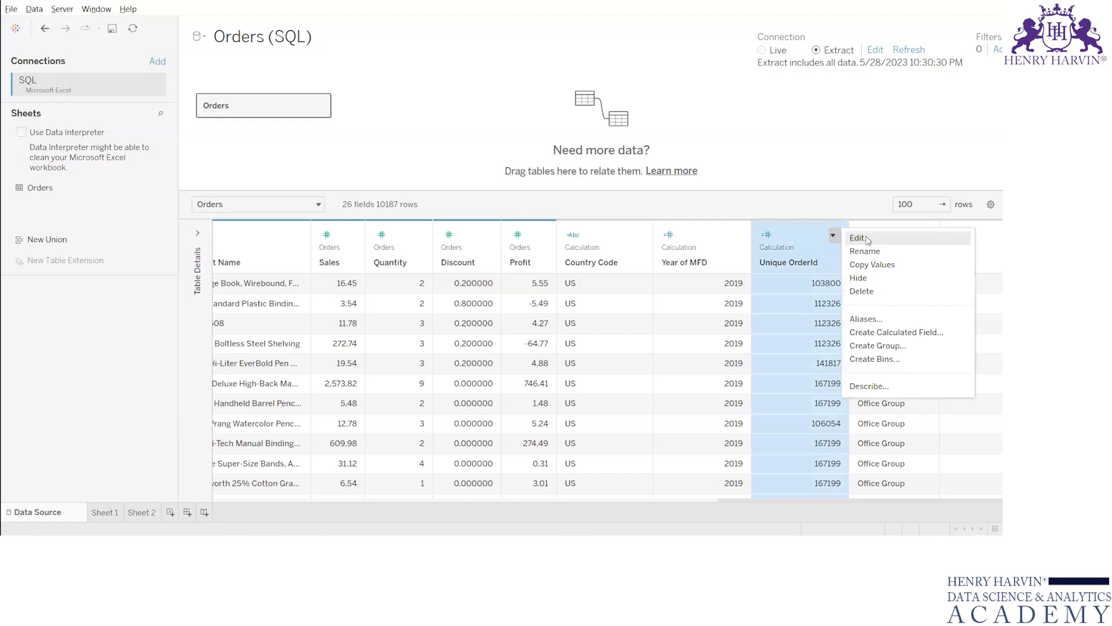
left_click(868, 239)
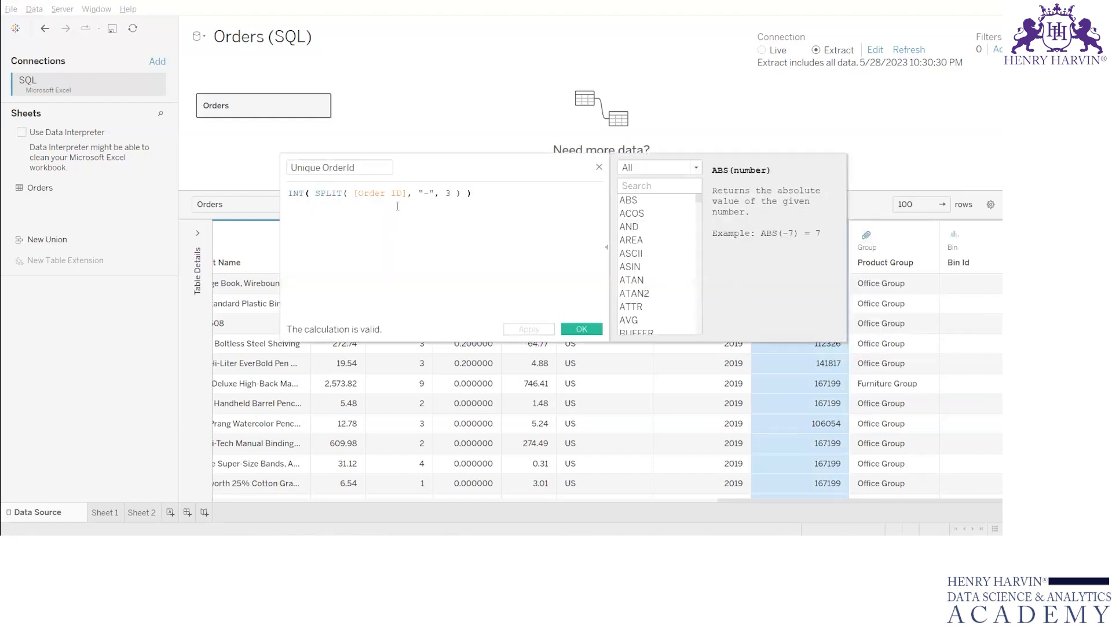
key("ctrl+a")
key("ctrl+c")
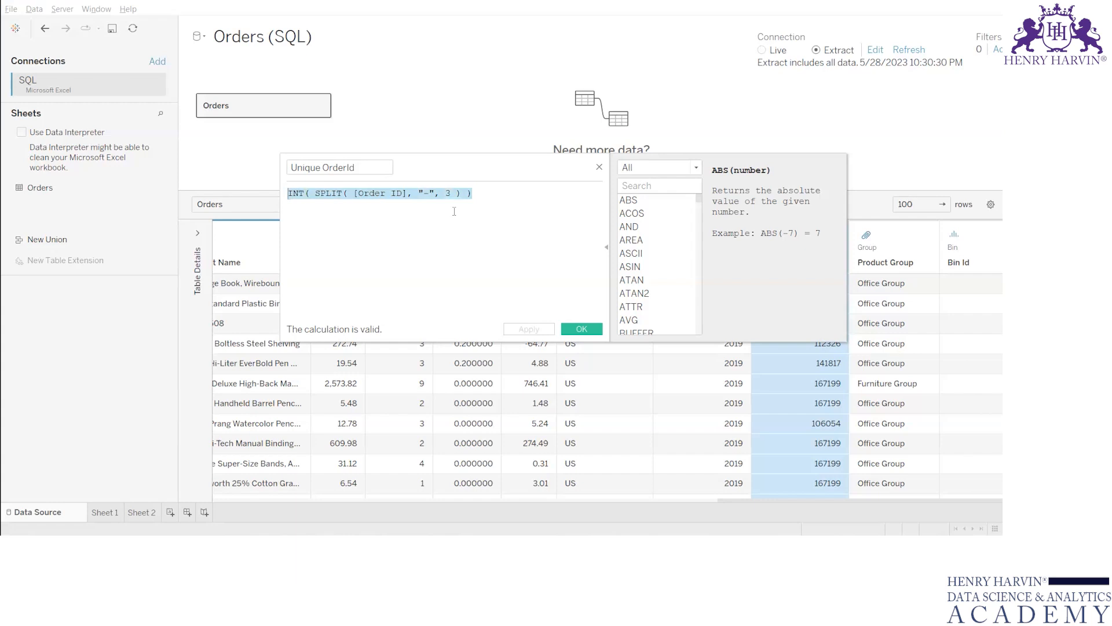
left_click(599, 168)
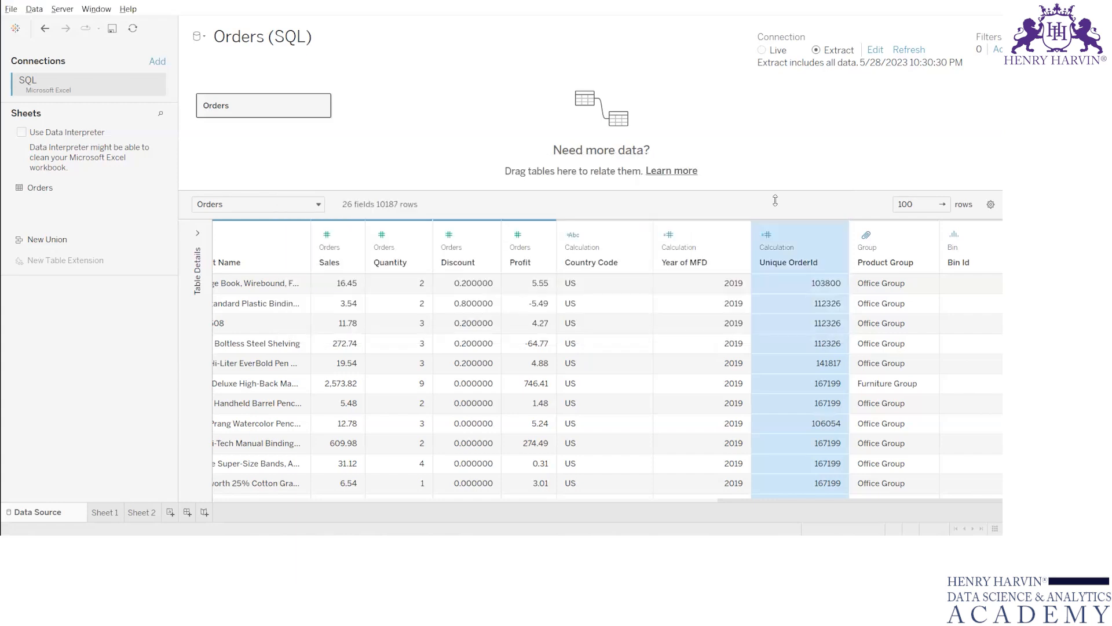
Step: Create a calculated field named New with the copied formula INT( SPLIT( [Order ID], "-", 3 ) )
left_click(835, 234)
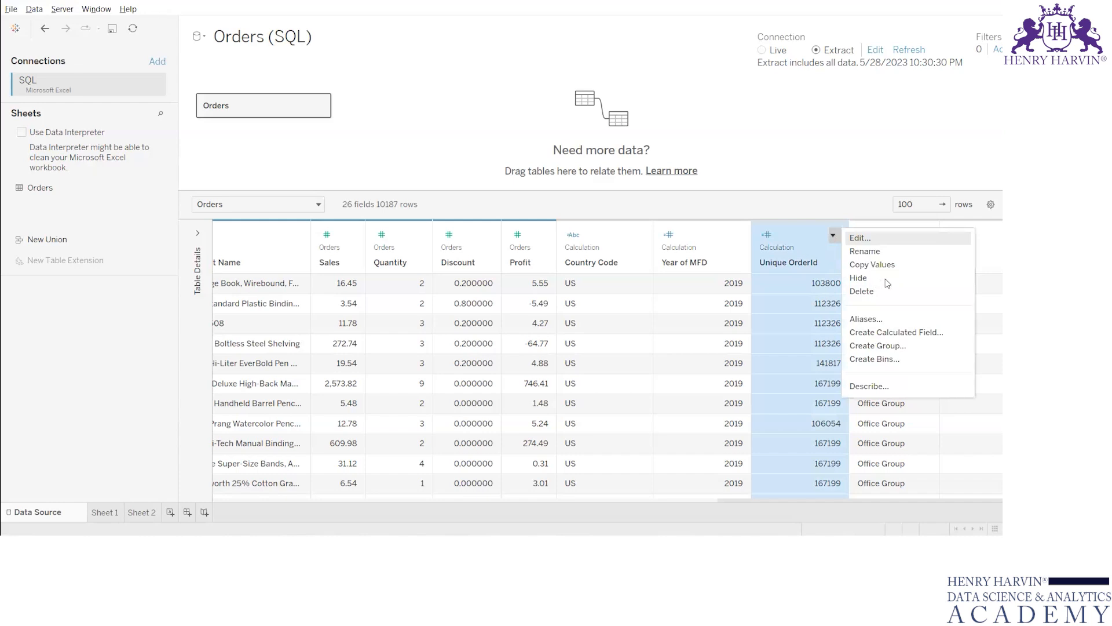
left_click(878, 332)
type("New")
key("Tab")
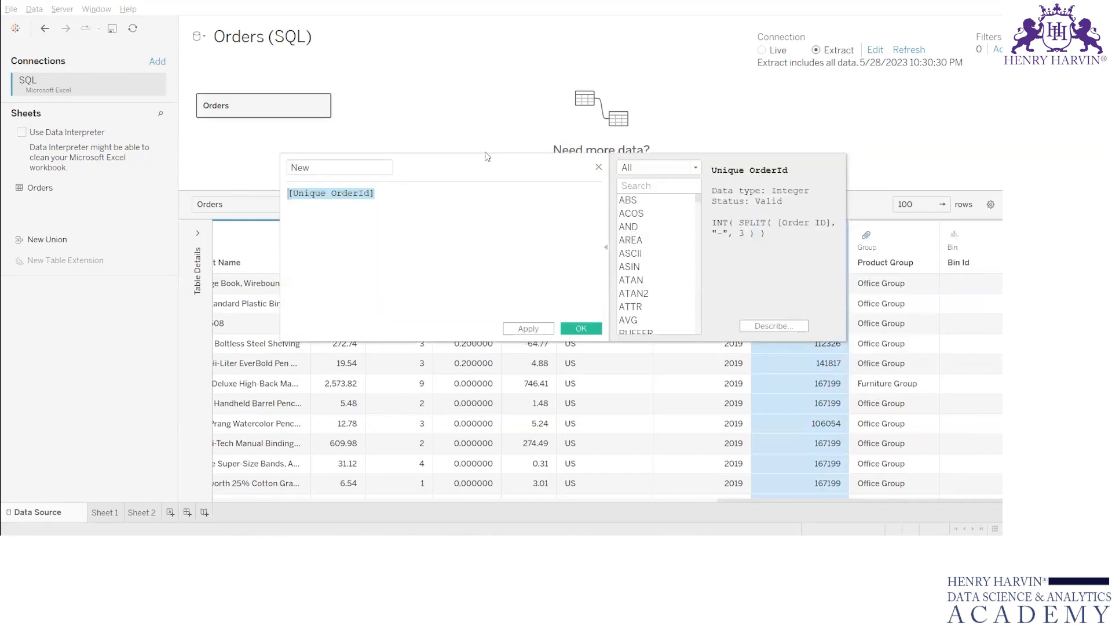
key("ctrl+v")
left_click(580, 328)
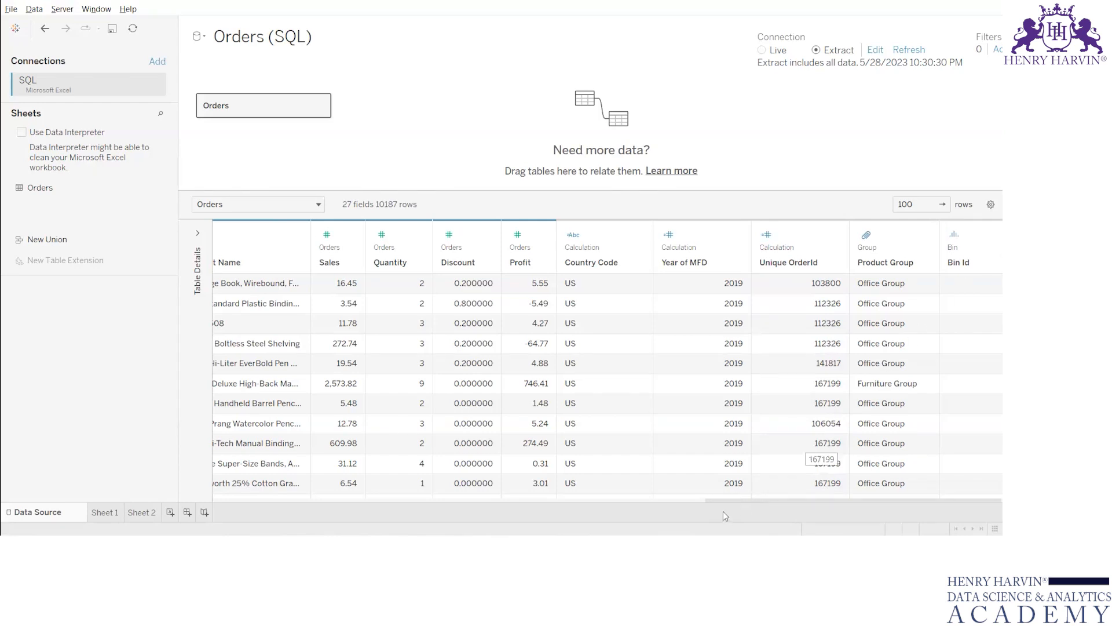
Step: Look for the New field in the Orders data grid and search for "new" among the fields of Sheet 1
left_click_drag(740, 502, 185, 481)
scroll(238, 482, "right", 6)
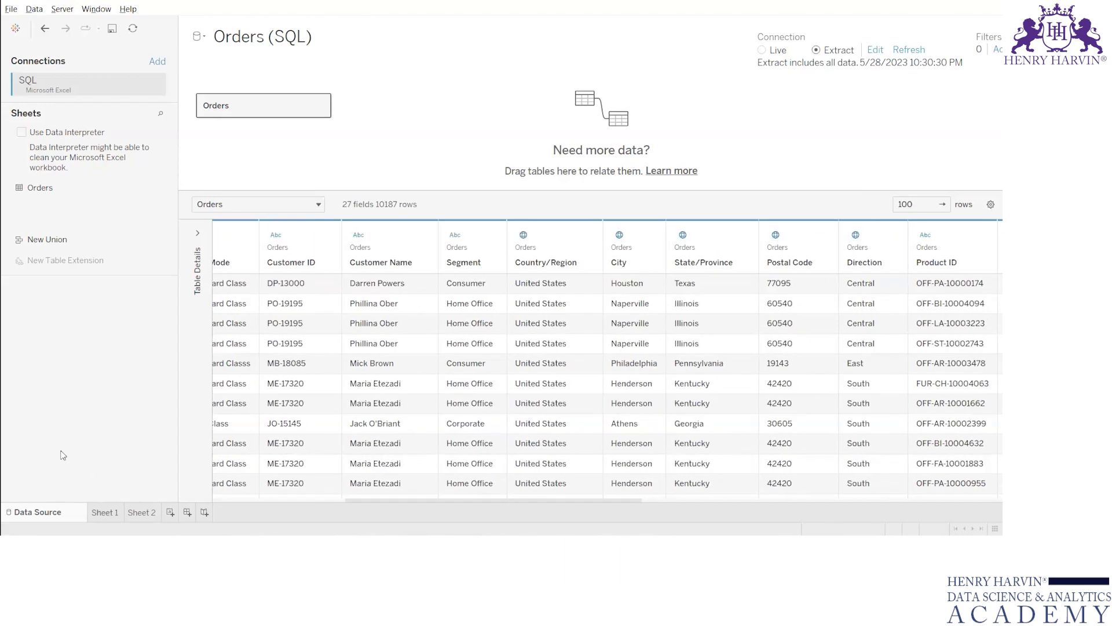
left_click(105, 512)
type("new")
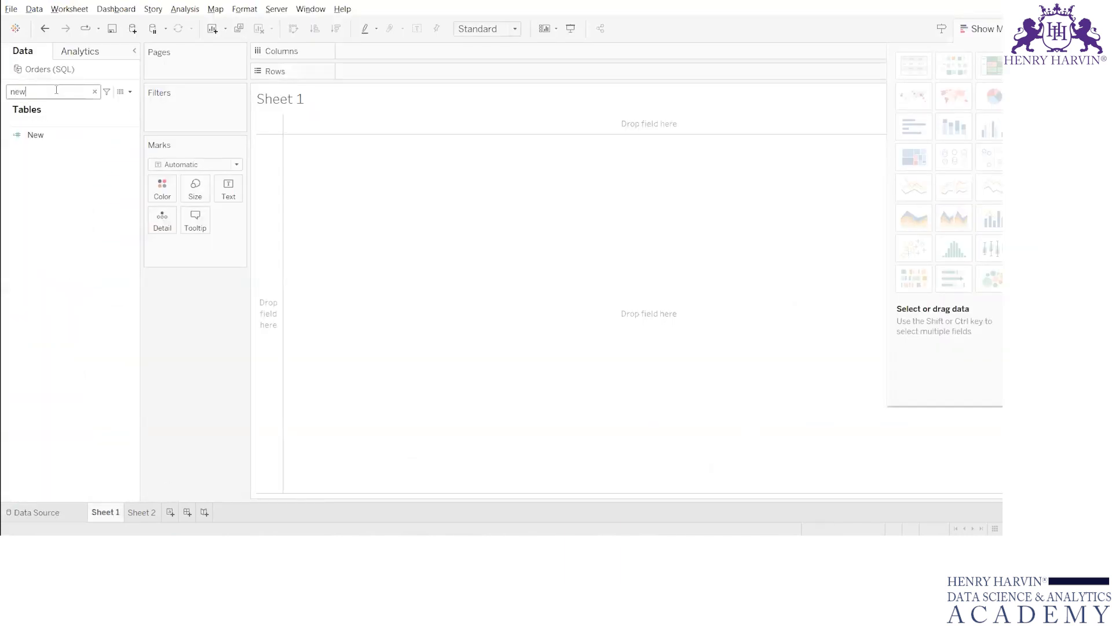
Step: Delete the calculated field New from the fields of Sheet 1
left_click(44, 138)
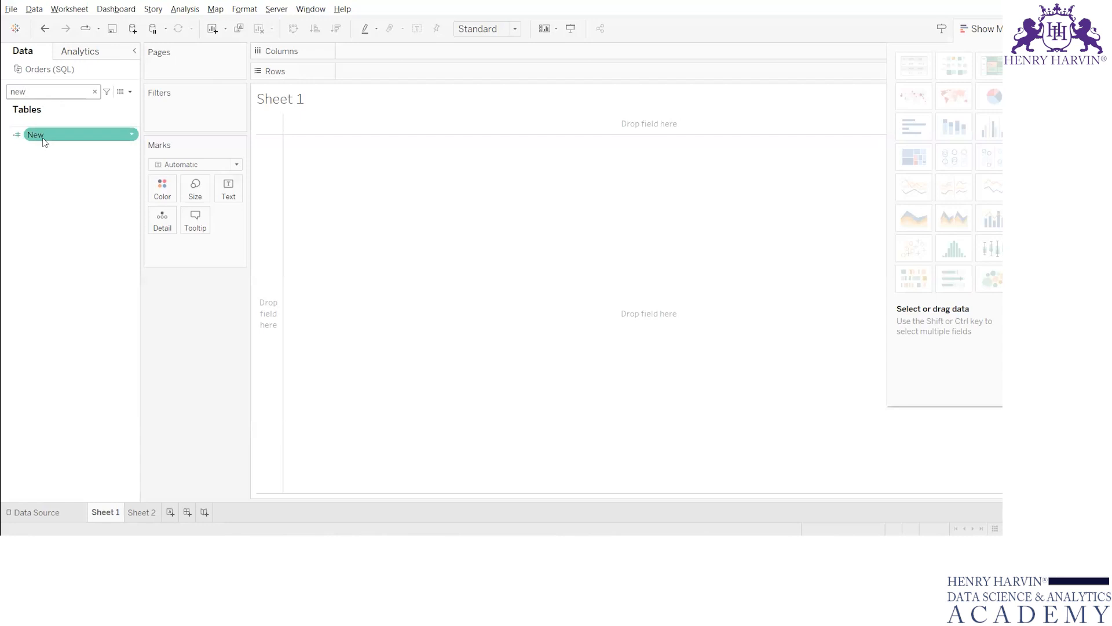
right_click(43, 142)
left_click(220, 322)
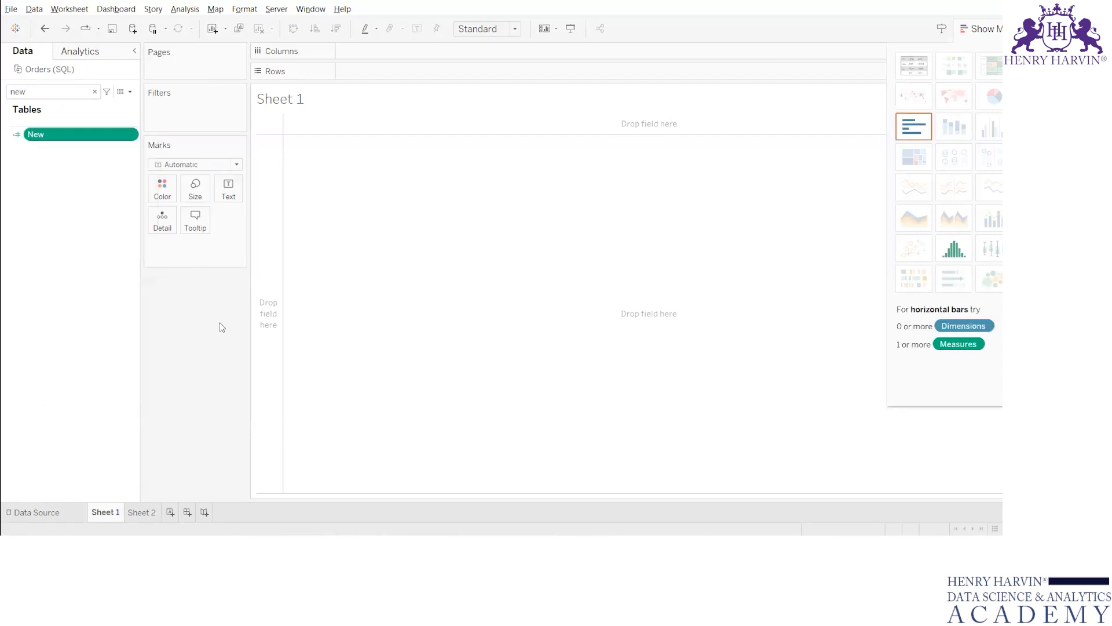
right_click(65, 137)
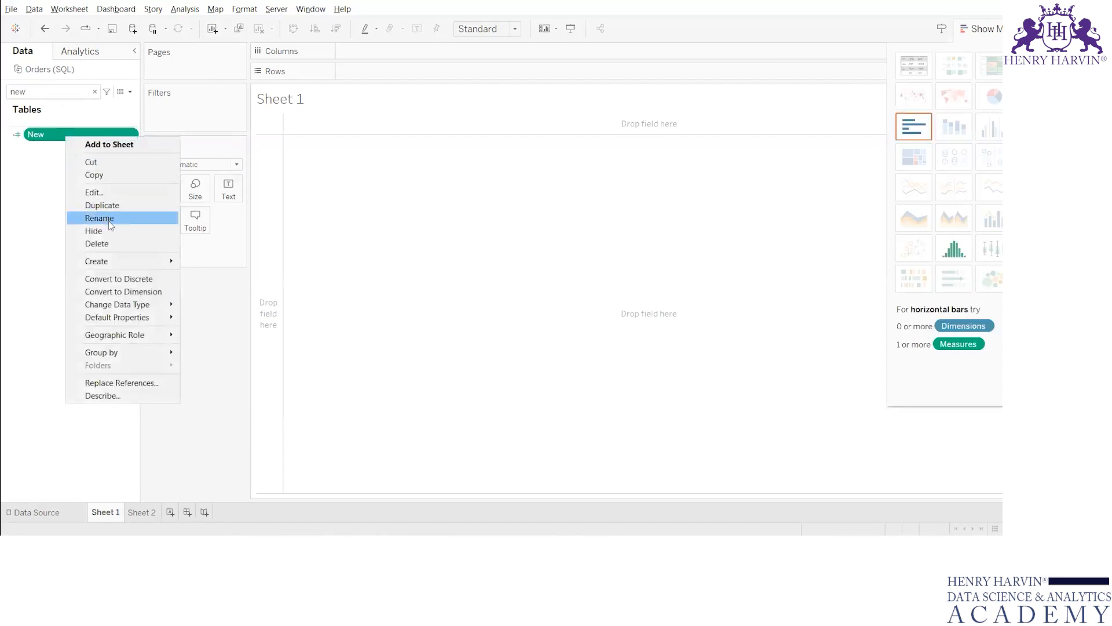
left_click(114, 243)
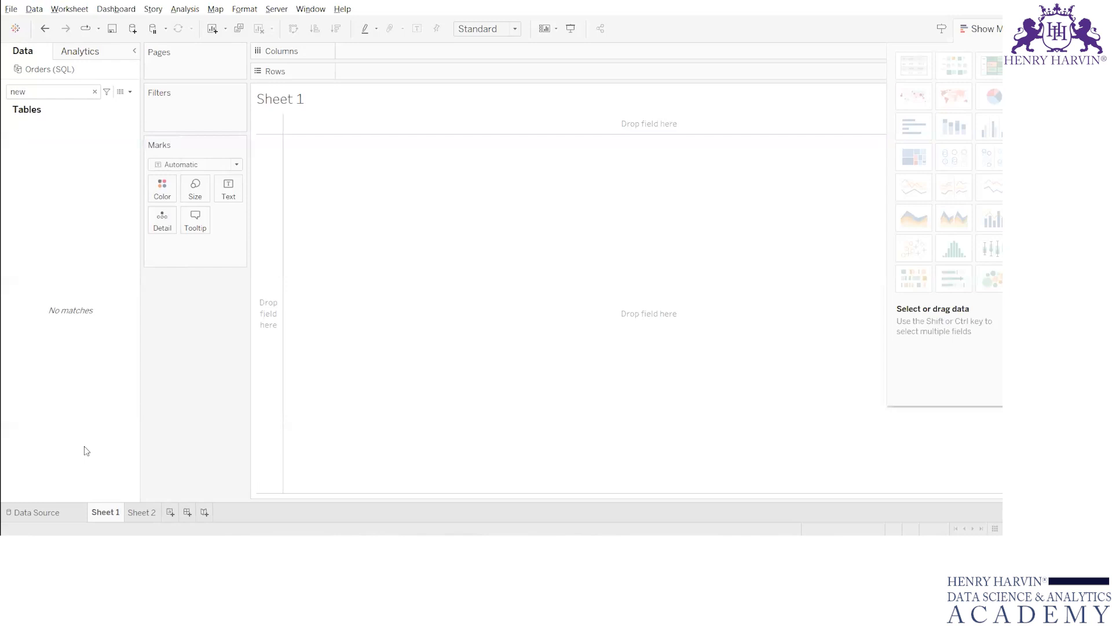
Step: Return to the data source's Orders grid and view the options available for the Order Date column
left_click(84, 515)
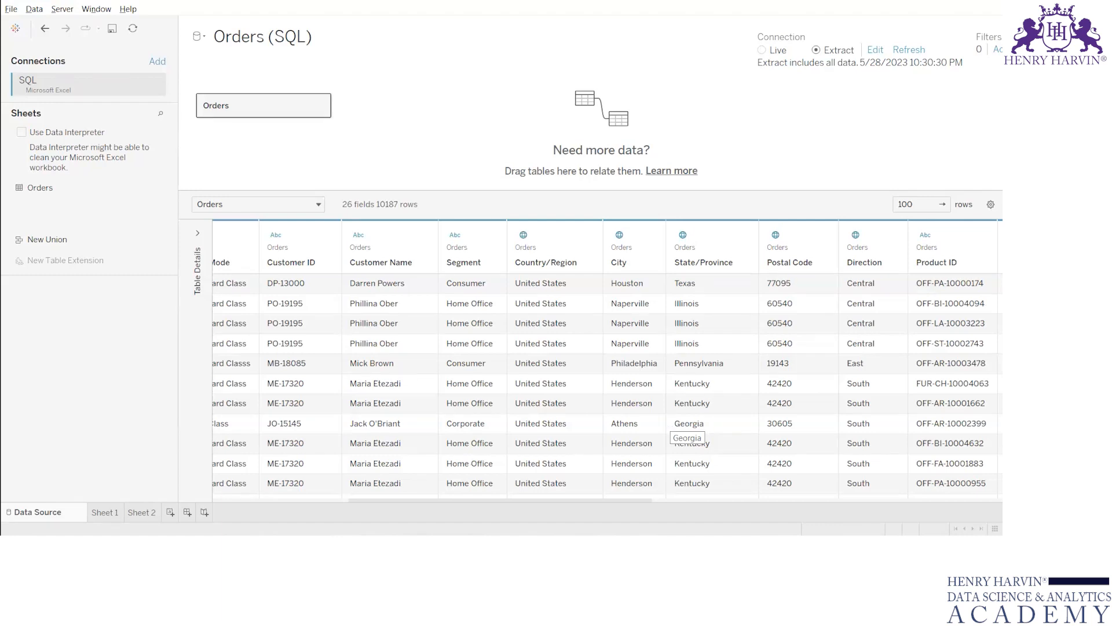
scroll(394, 501, "right", 2)
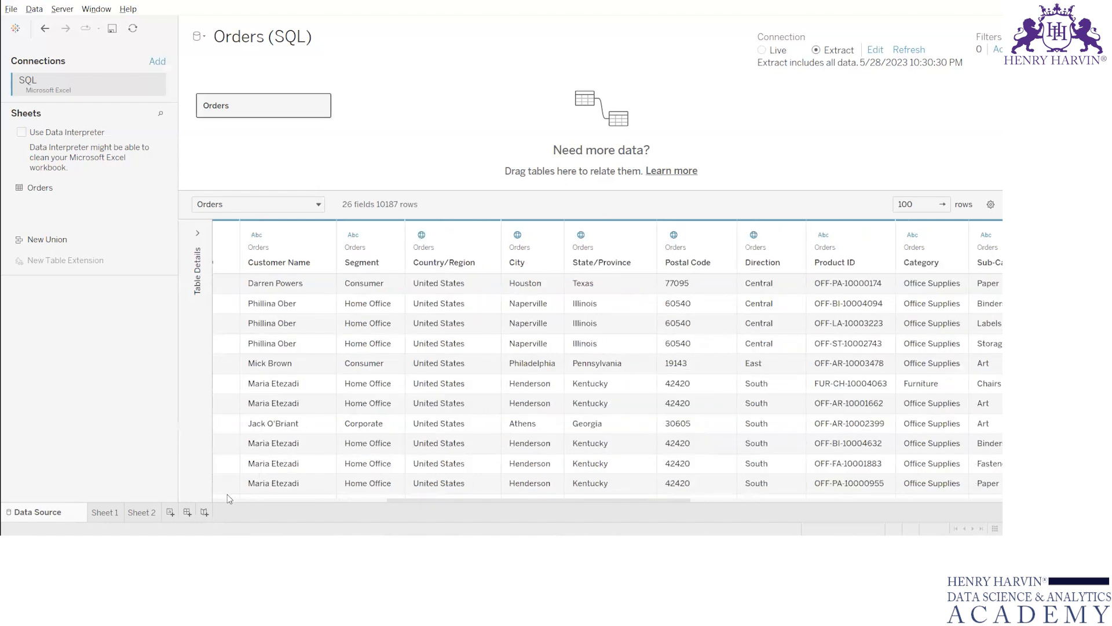
left_click(220, 501)
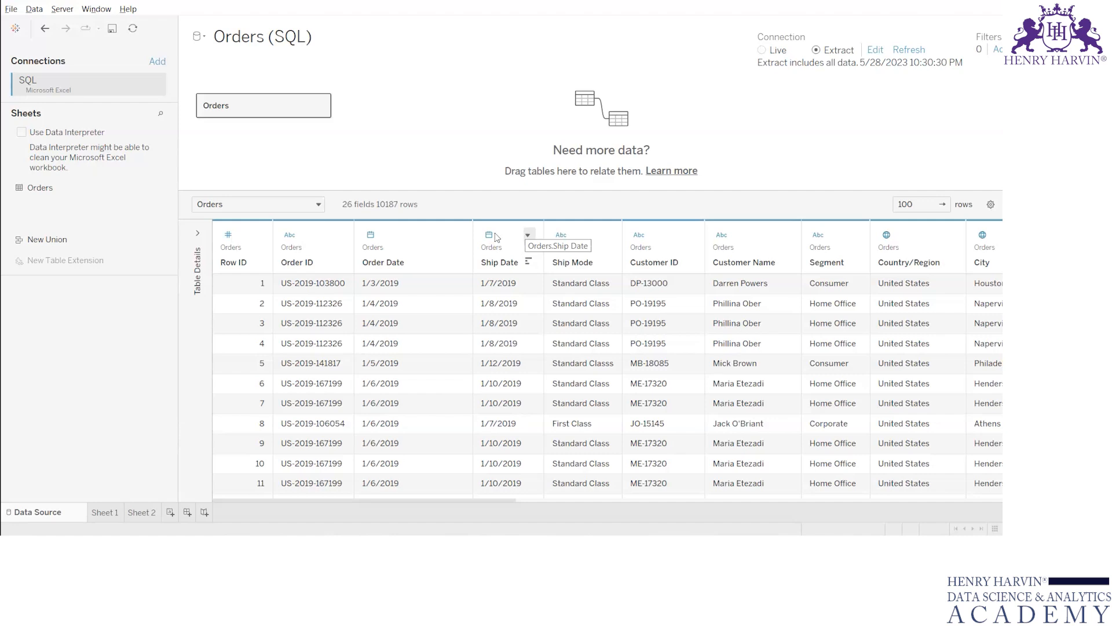
left_click(456, 237)
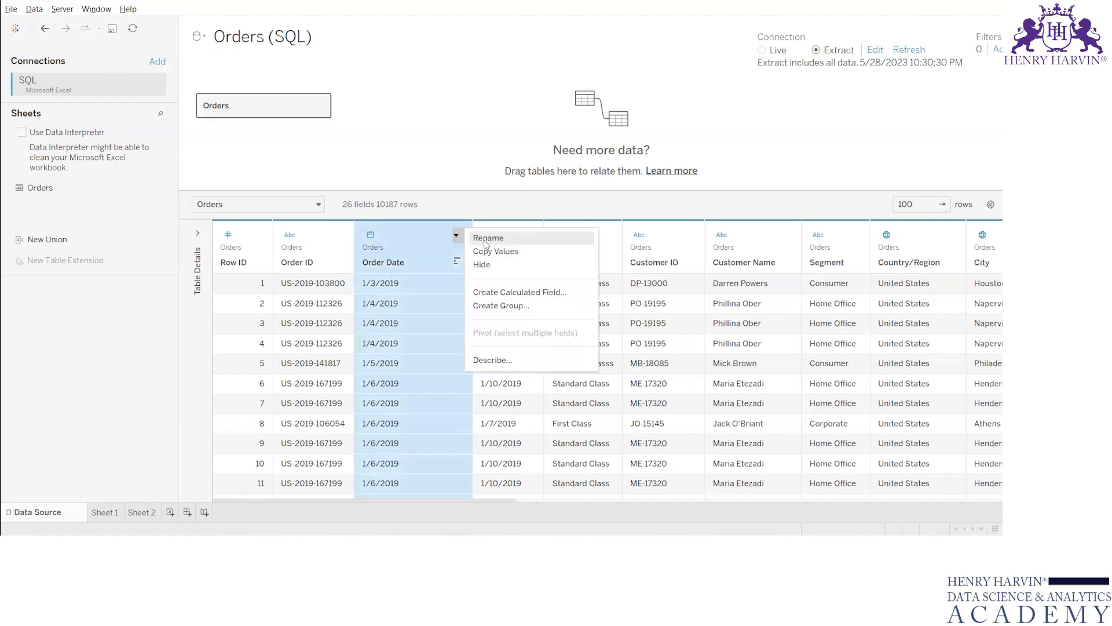
left_click(433, 143)
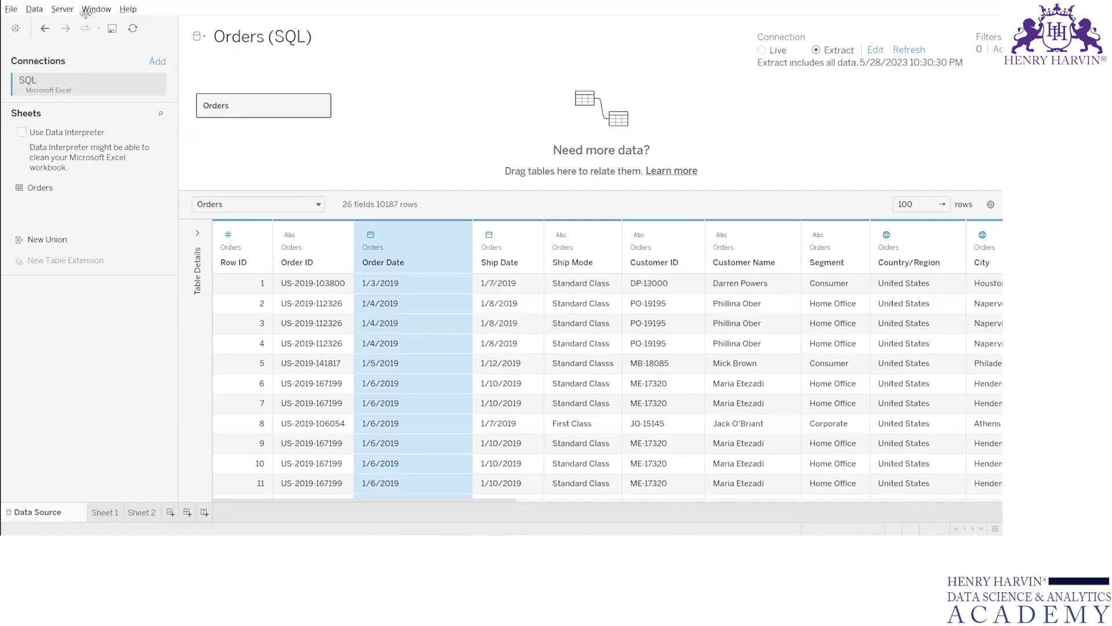
Step: Look up the TRIM function's description in a new calculated field on Sheet 1 and close the editor without saving
left_click(105, 513)
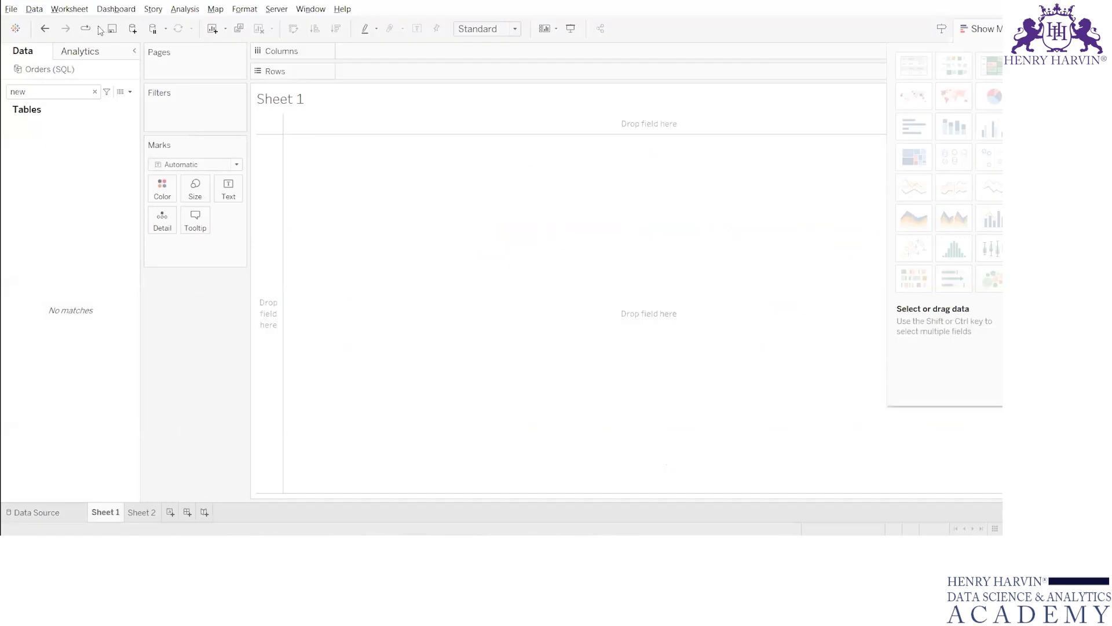
left_click(130, 92)
left_click(66, 105)
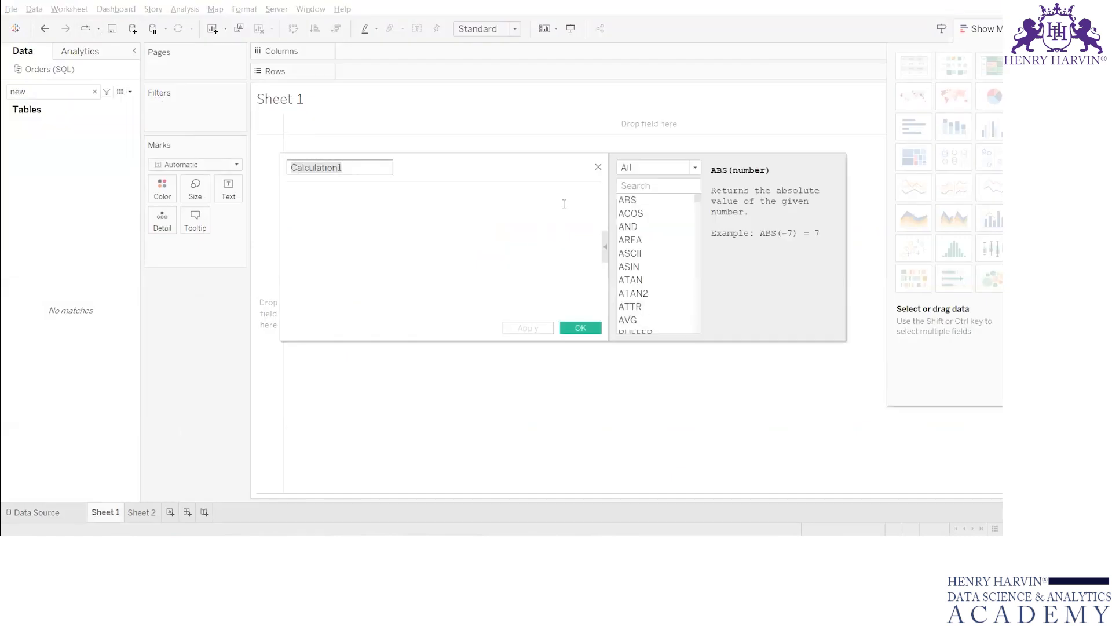
type("trim")
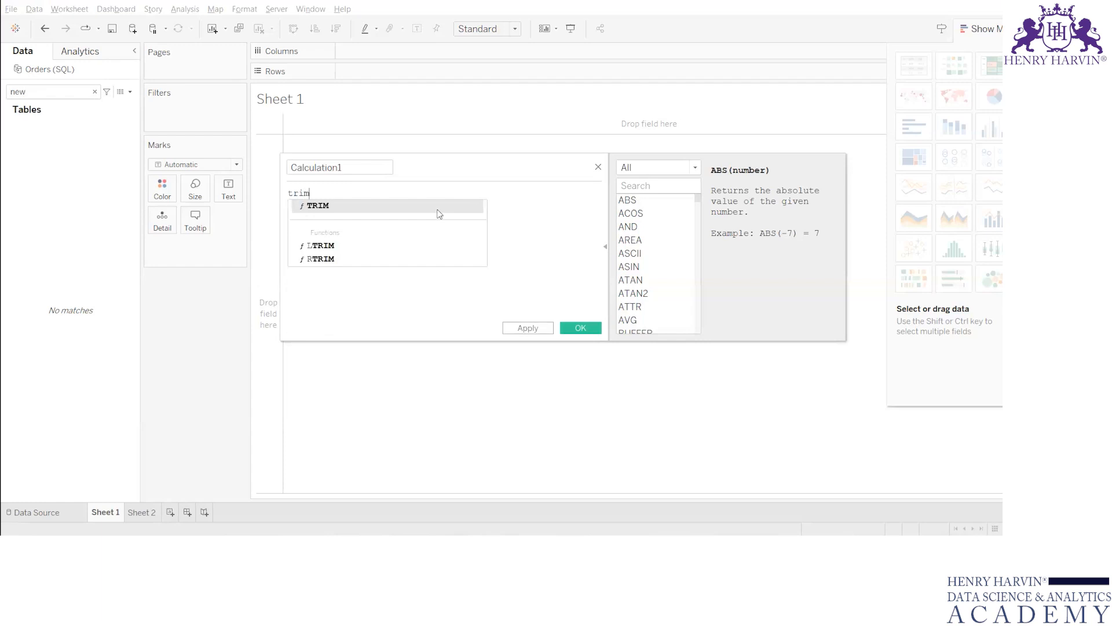
key("Return")
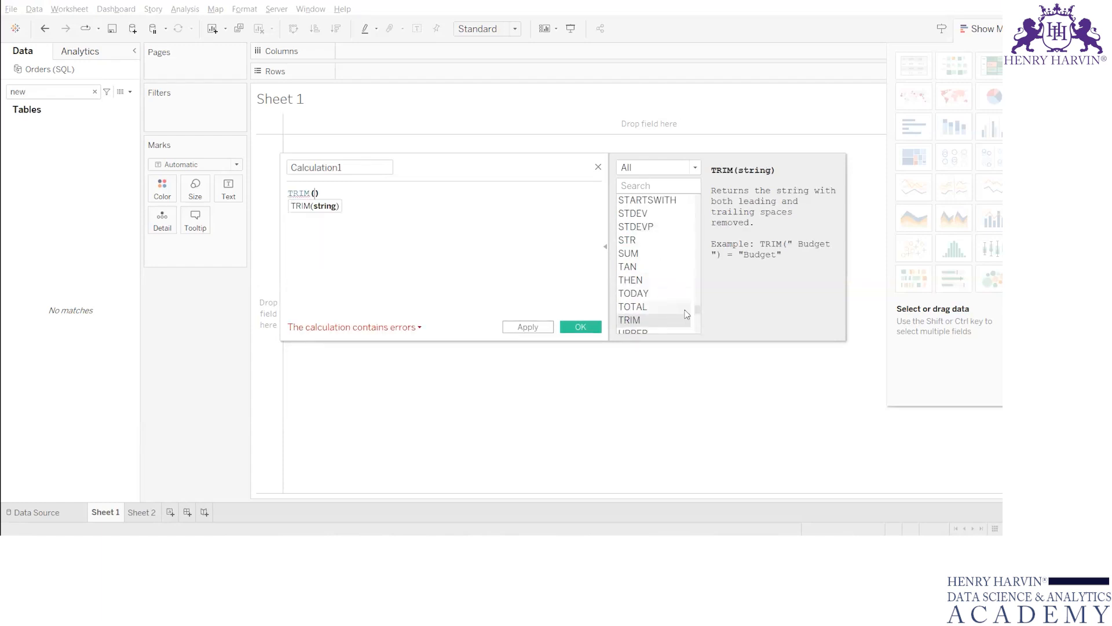
left_click(602, 166)
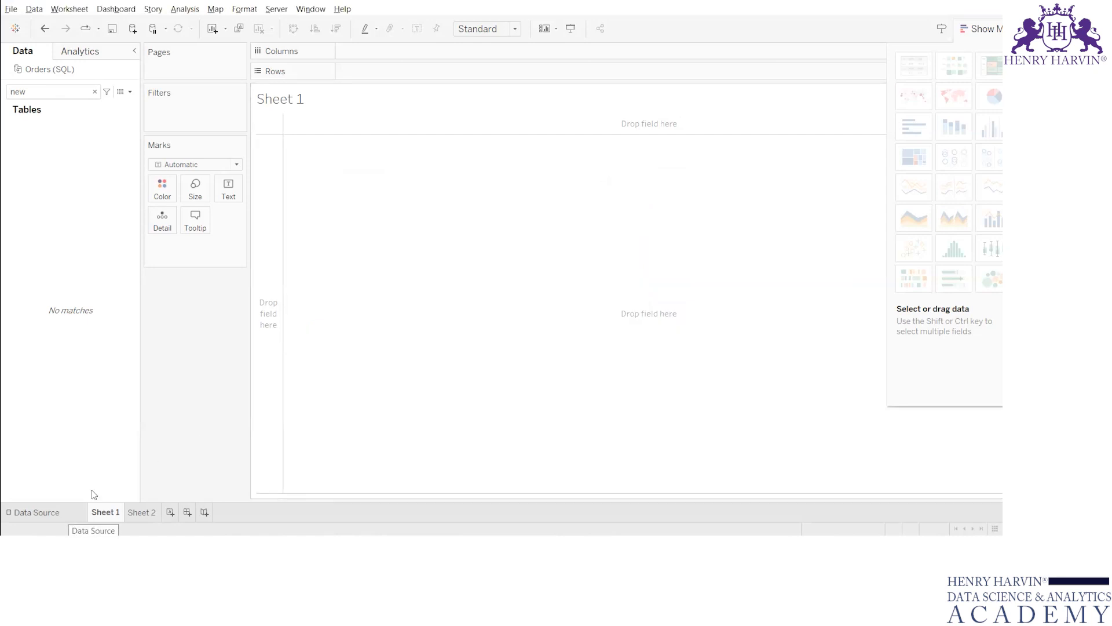
Step: View the Custom Split settings for the Order ID column on the data source page and close them without splitting
left_click(64, 511)
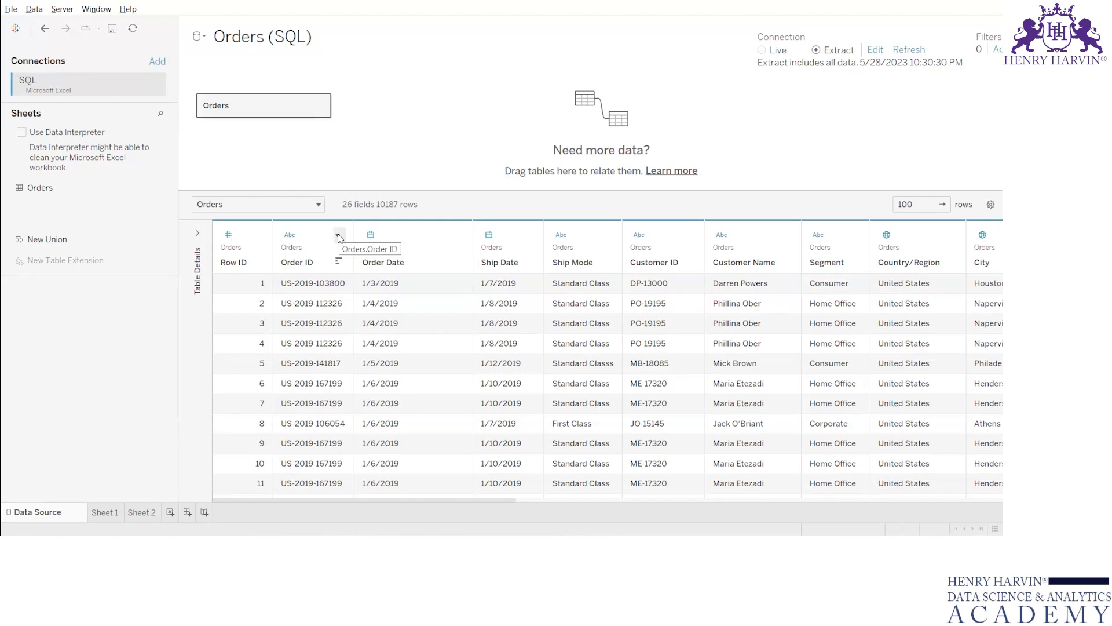
left_click(338, 236)
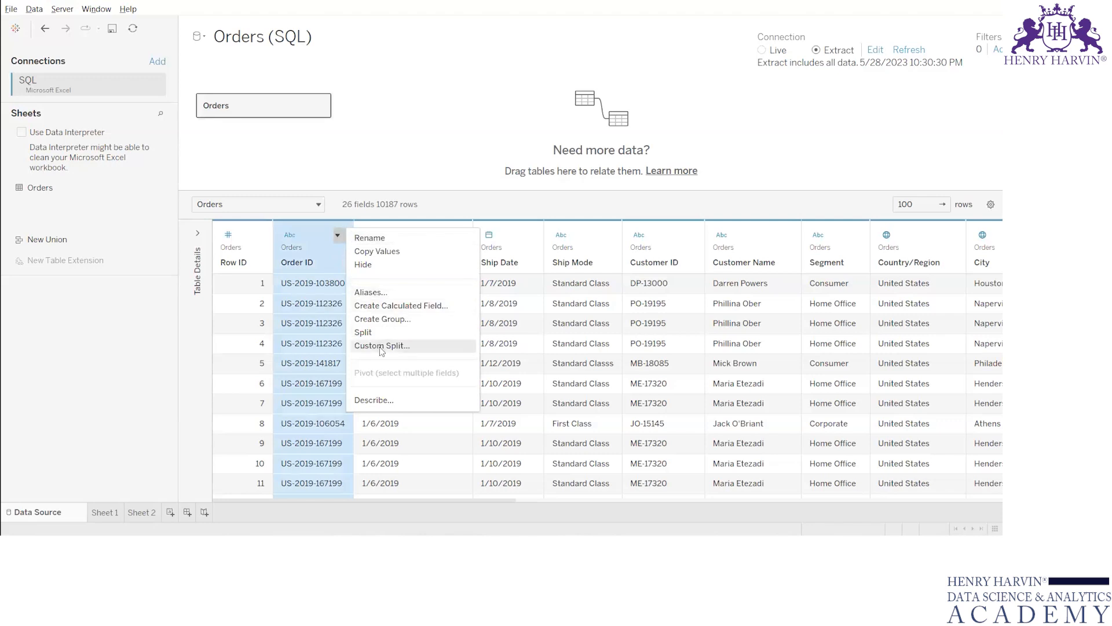
left_click(381, 346)
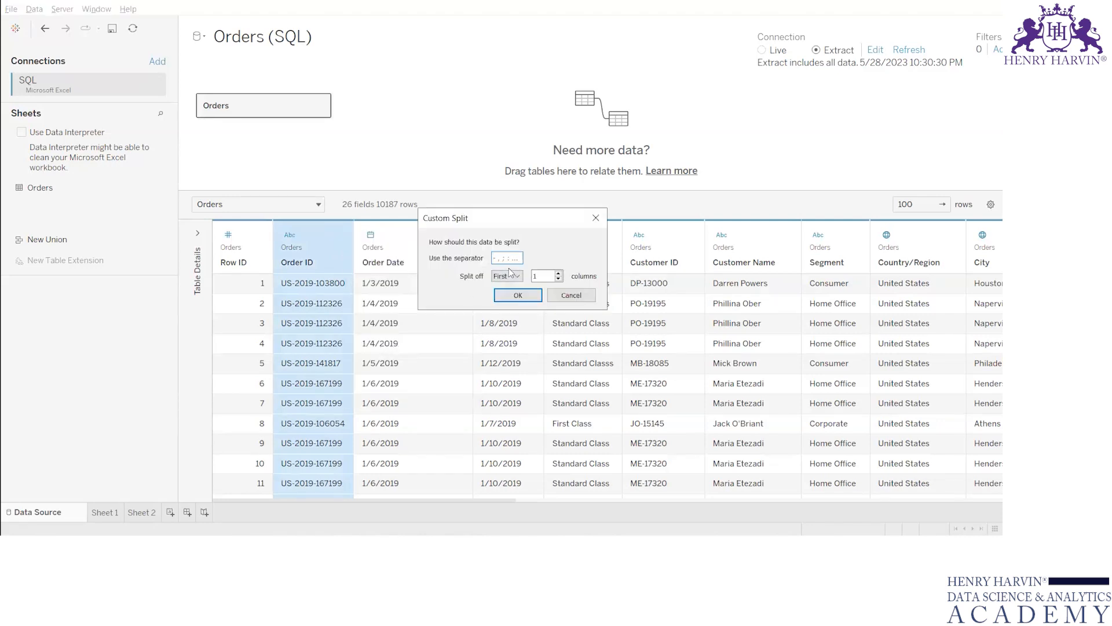
left_click(597, 219)
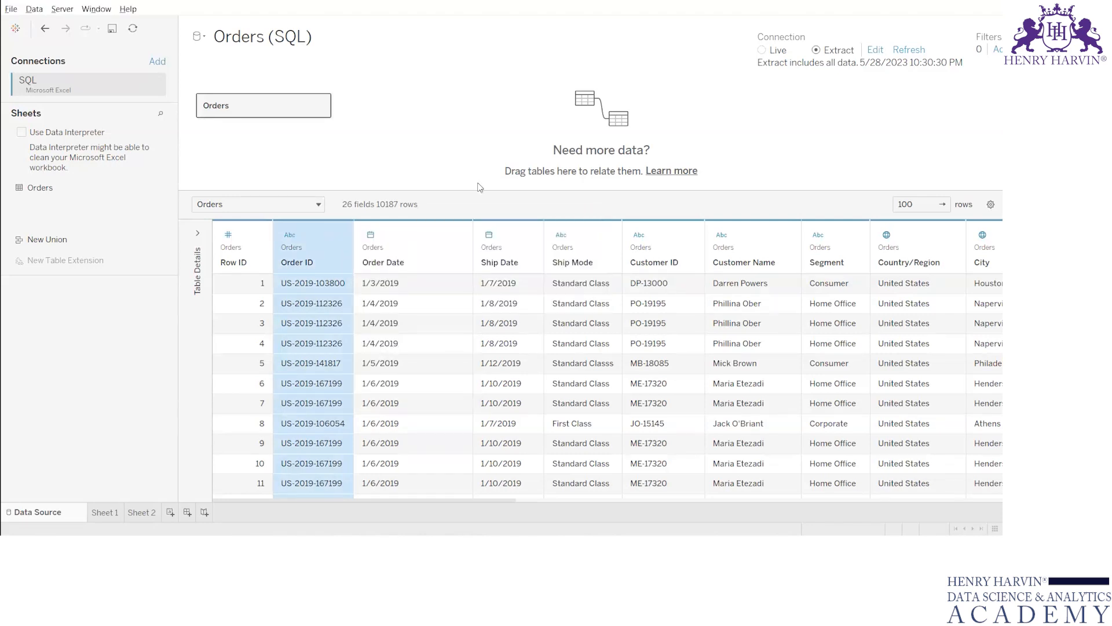